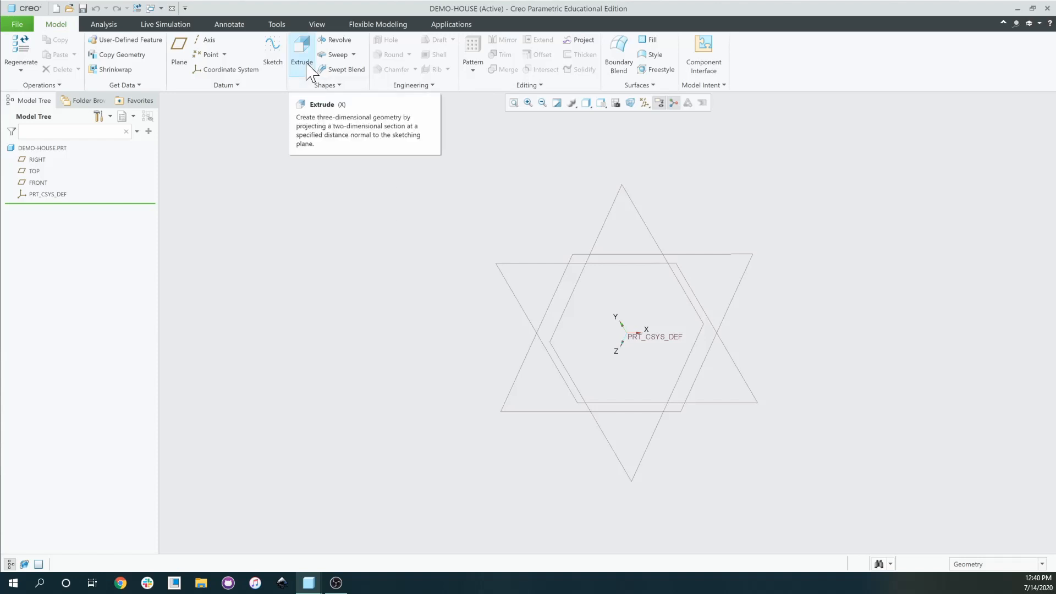
# Start a new sketch on the TOP datum plane, with RIGHT as the Right-oriented reference.
pyautogui.click(273, 51)
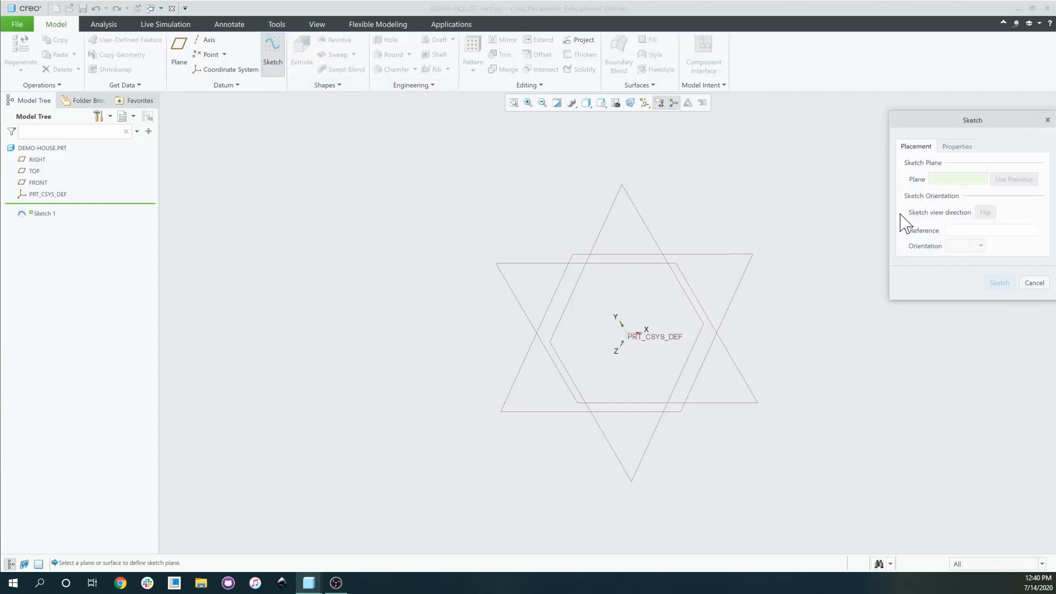
pyautogui.click(581, 250)
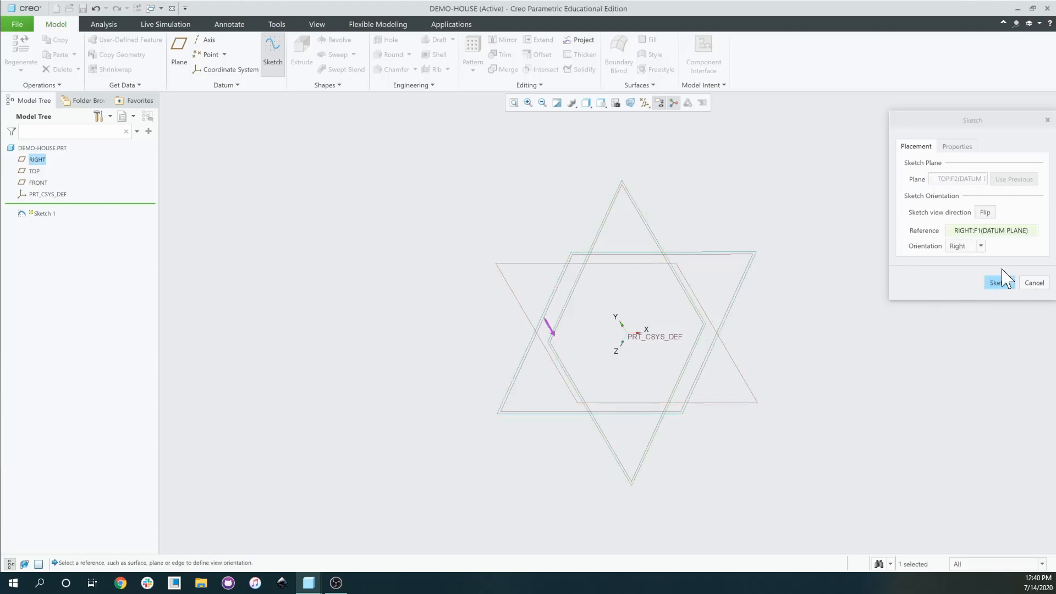
# Enter the sketcher on TOP and draw a trial rectangle from the origin plus a short line chain.
pyautogui.click(999, 283)
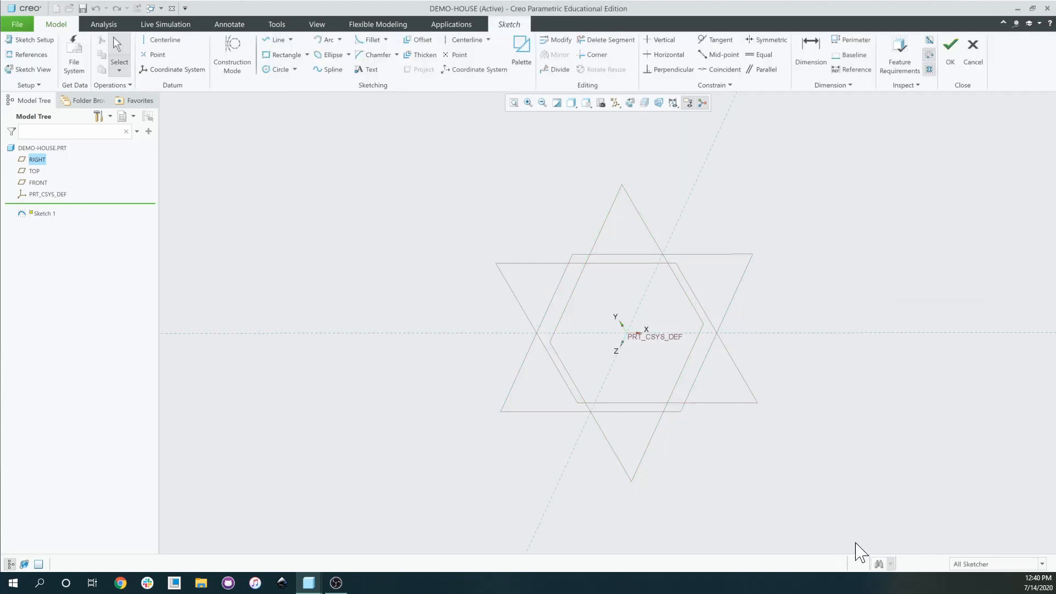
pyautogui.moveTo(767, 373); pyautogui.dragTo(649, 345, button='middle')
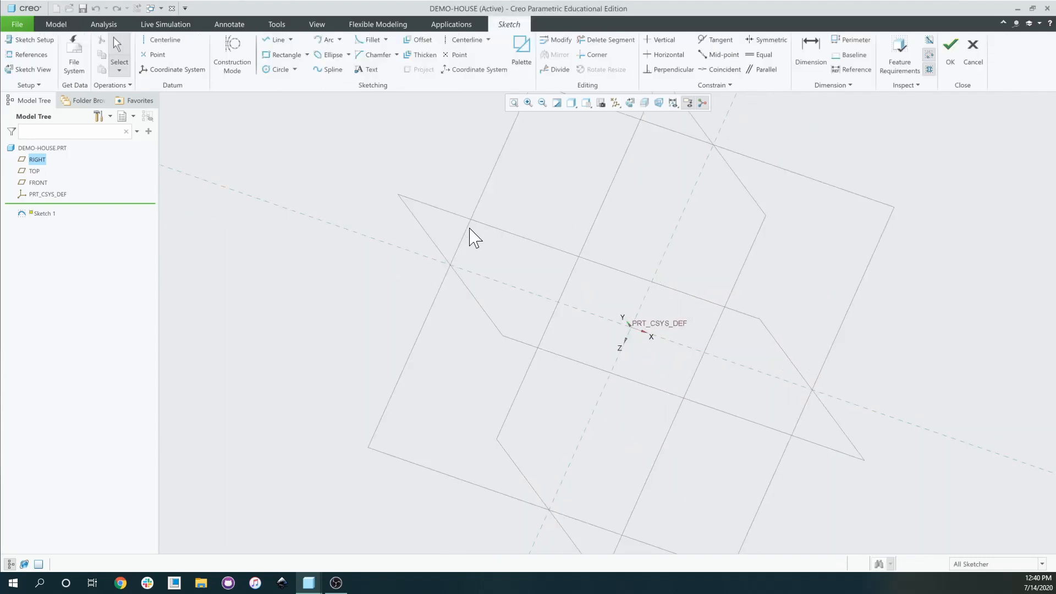
pyautogui.click(283, 54)
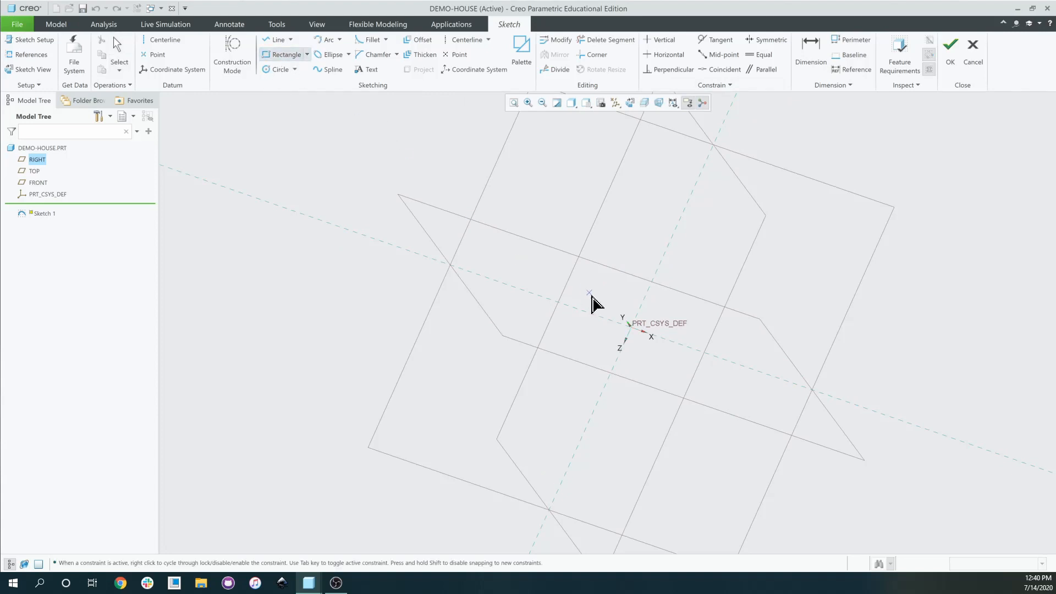
pyautogui.click(635, 329)
pyautogui.click(630, 326)
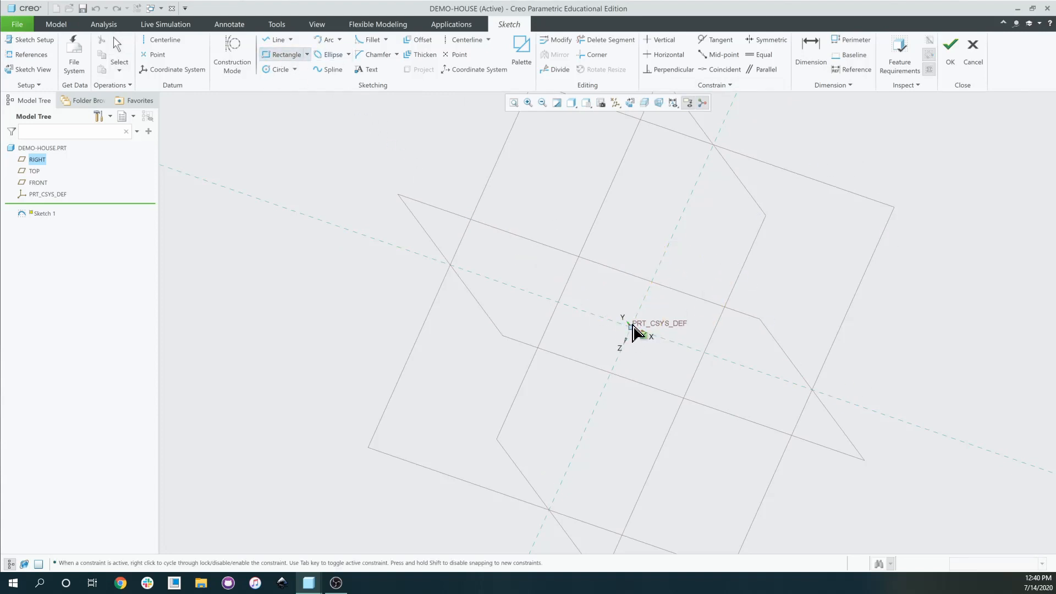
pyautogui.click(683, 292)
pyautogui.click(277, 39)
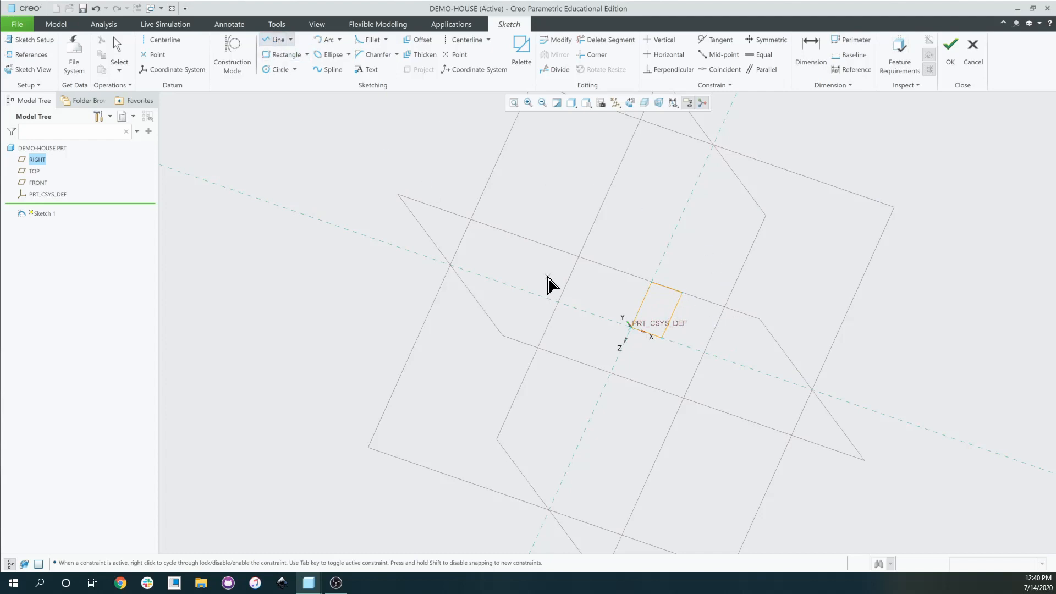
pyautogui.click(589, 240)
pyautogui.click(615, 293)
pyautogui.click(516, 350)
# Trim away all the trial rectangle and line segments with Delete Segment.
pyautogui.click(810, 49)
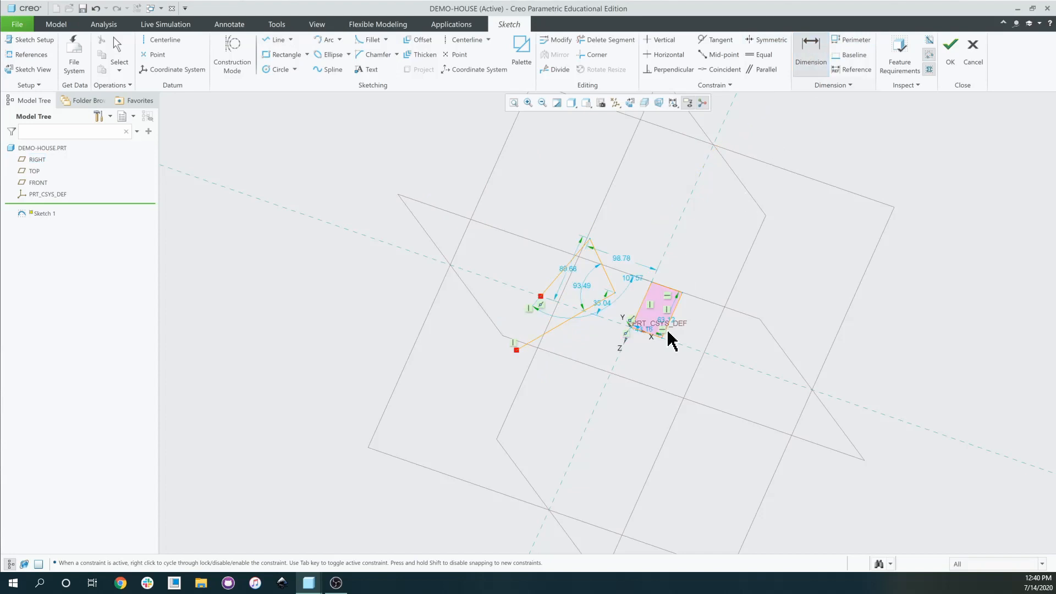
pyautogui.click(606, 39)
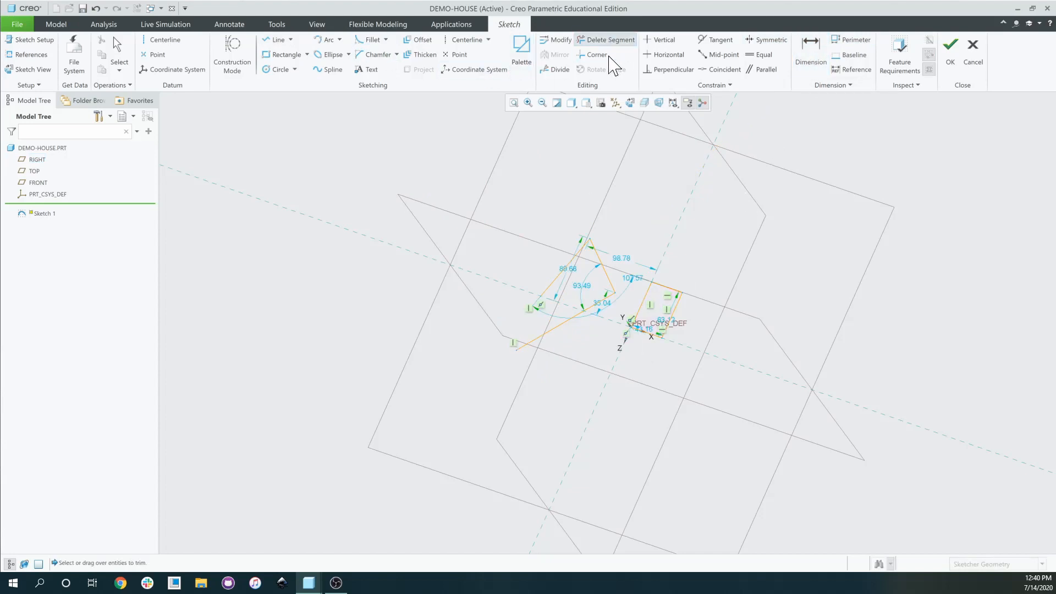
pyautogui.moveTo(575, 270)
pyautogui.mouseDown()
pyautogui.moveTo(632, 238)
pyautogui.moveTo(488, 347)
pyautogui.moveTo(646, 310)
pyautogui.moveTo(674, 349)
pyautogui.moveTo(649, 337)
pyautogui.mouseUp()
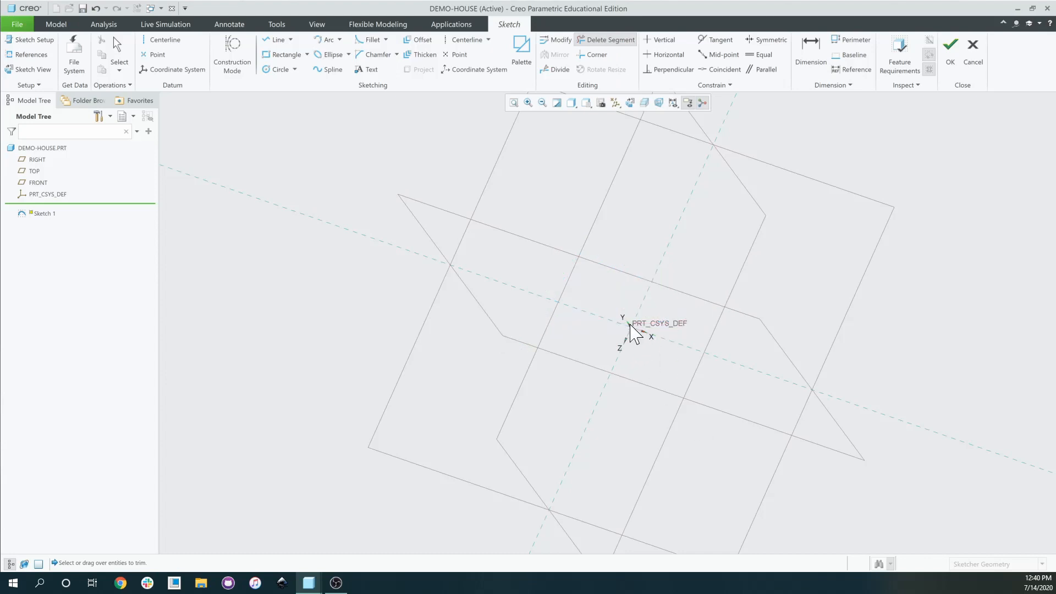
pyautogui.scroll(3, 680, 316)
pyautogui.scroll(3, 613, 370)
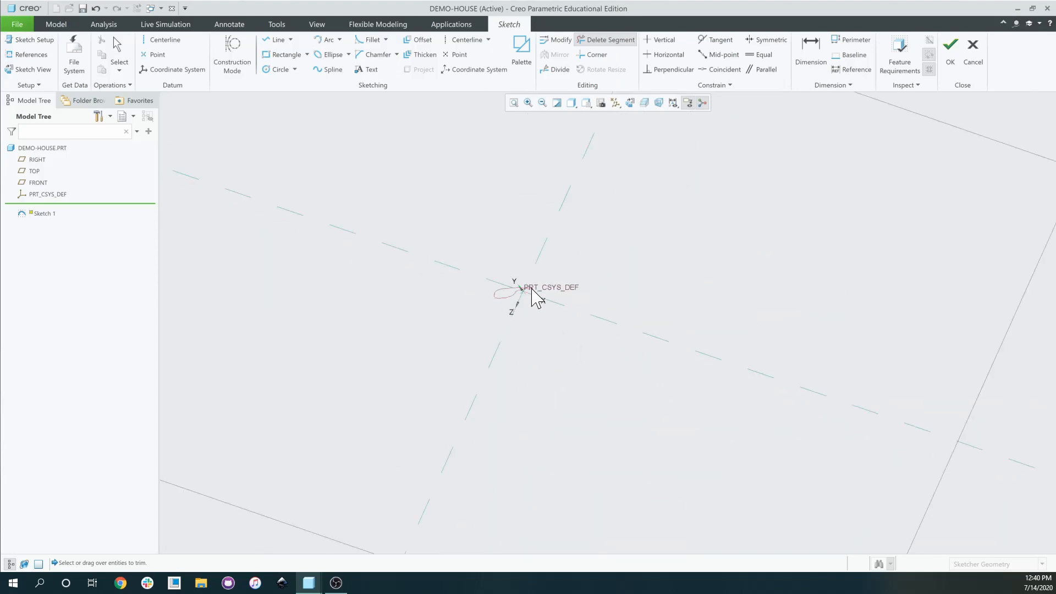
# Draw a rectangle from the PRT_CSYS_DEF origin to an upper-right corner.
pyautogui.moveTo(568, 329)
pyautogui.mouseDown(button='middle')
pyautogui.moveTo(557, 313)
pyautogui.moveTo(570, 286)
pyautogui.moveTo(545, 264)
pyautogui.moveTo(566, 244)
pyautogui.moveTo(569, 287)
pyautogui.mouseUp(button='middle')
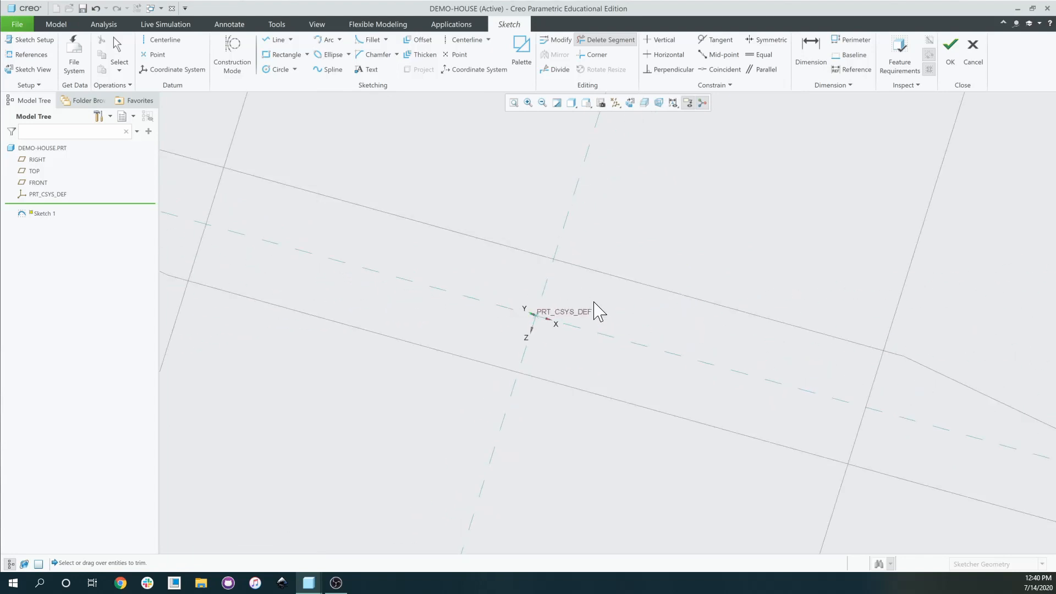
pyautogui.scroll(2, 597, 309)
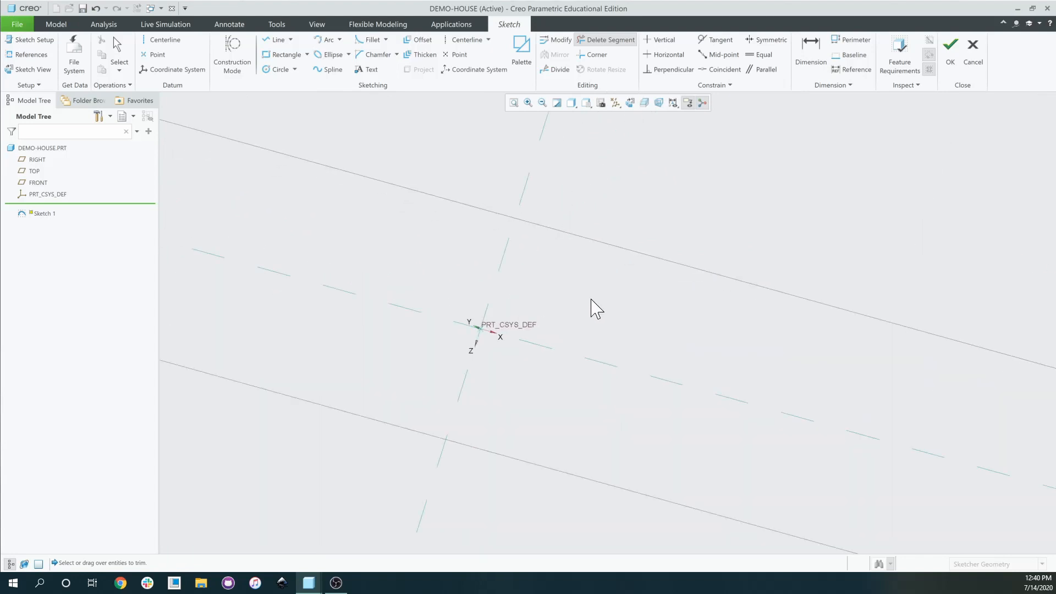
pyautogui.click(285, 57)
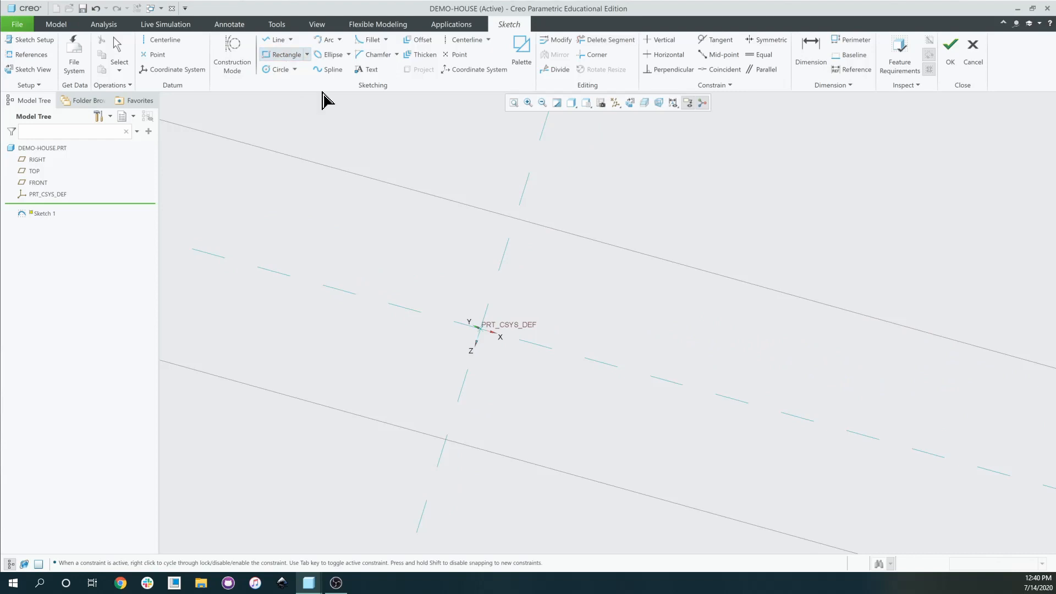
pyautogui.click(481, 327)
pyautogui.middleClick(486, 329)
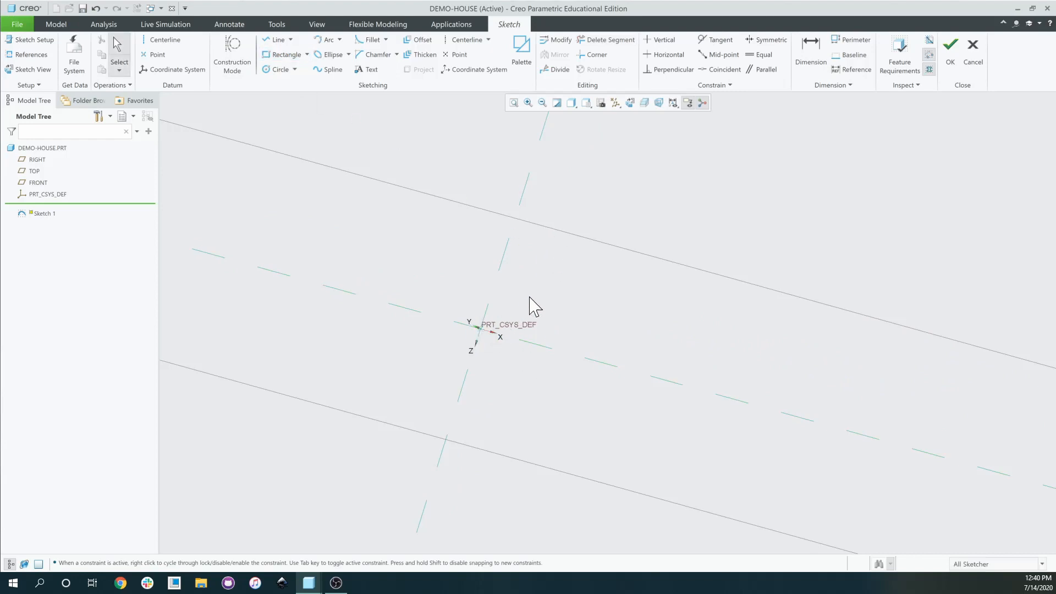
pyautogui.click(289, 57)
pyautogui.click(482, 330)
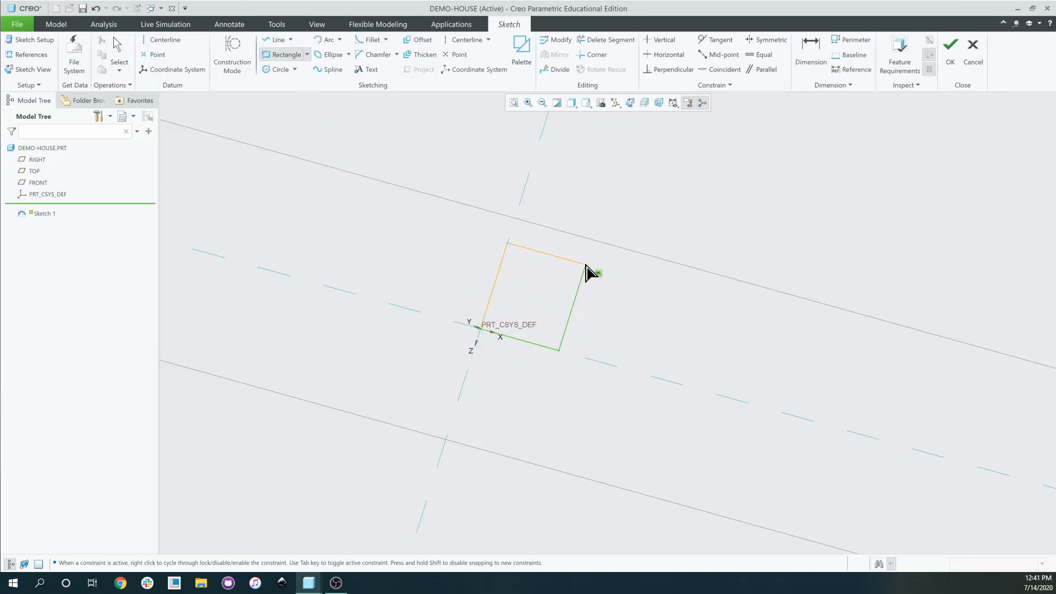
pyautogui.click(611, 250)
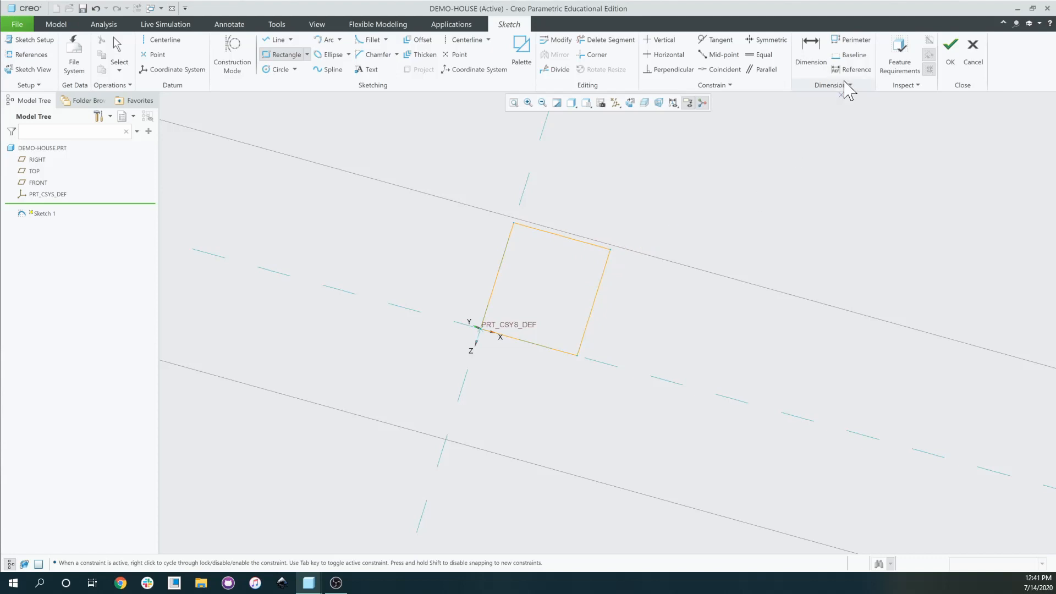
pyautogui.moveTo(545, 284)
pyautogui.mouseDown(button='middle')
pyautogui.moveTo(677, 276)
pyautogui.moveTo(651, 300)
pyautogui.moveTo(555, 229)
pyautogui.mouseUp(button='middle')
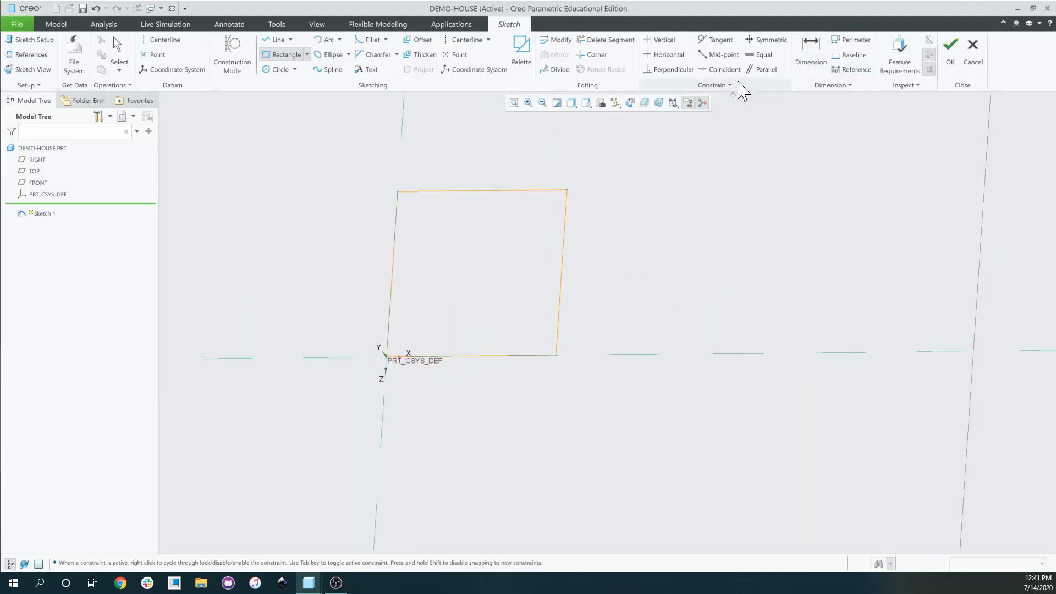
# Change the rectangle's 18.51 bottom-edge width dimension to 50.
pyautogui.click(811, 50)
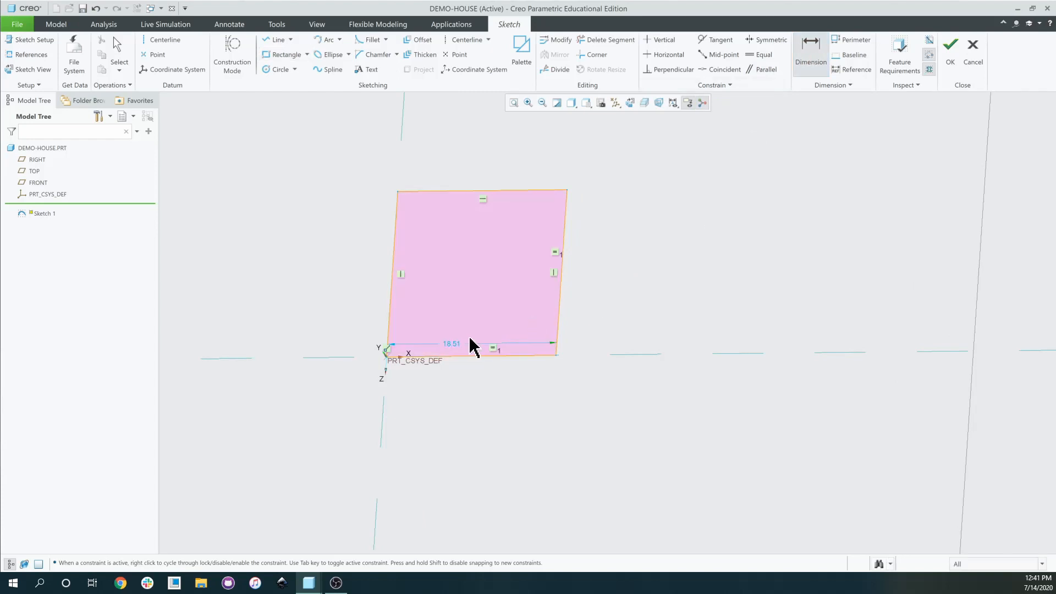
pyautogui.scroll(-3, 451, 350)
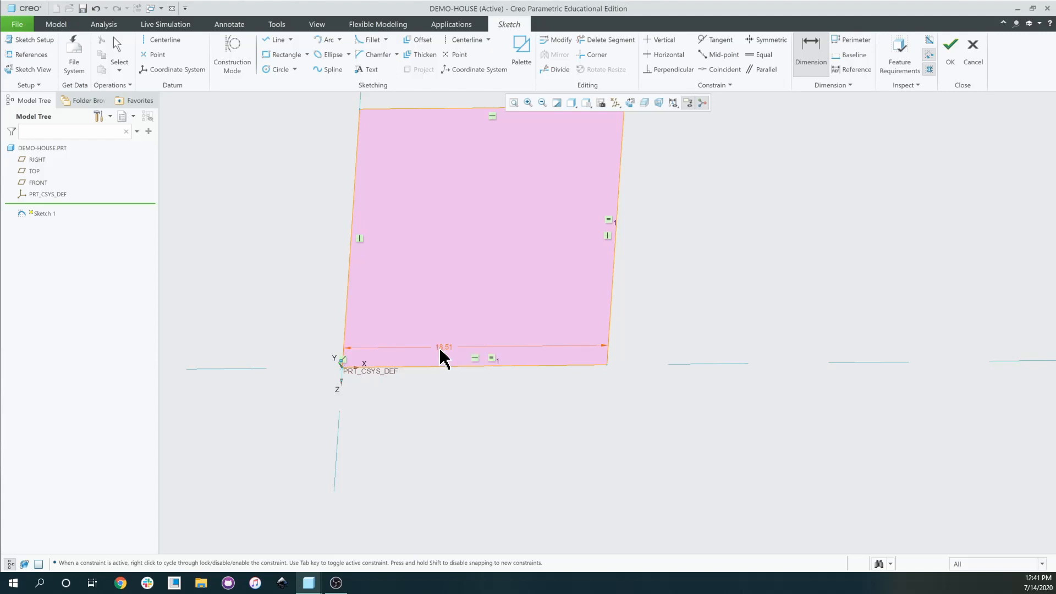
pyautogui.doubleClick(440, 348)
pyautogui.write('50')
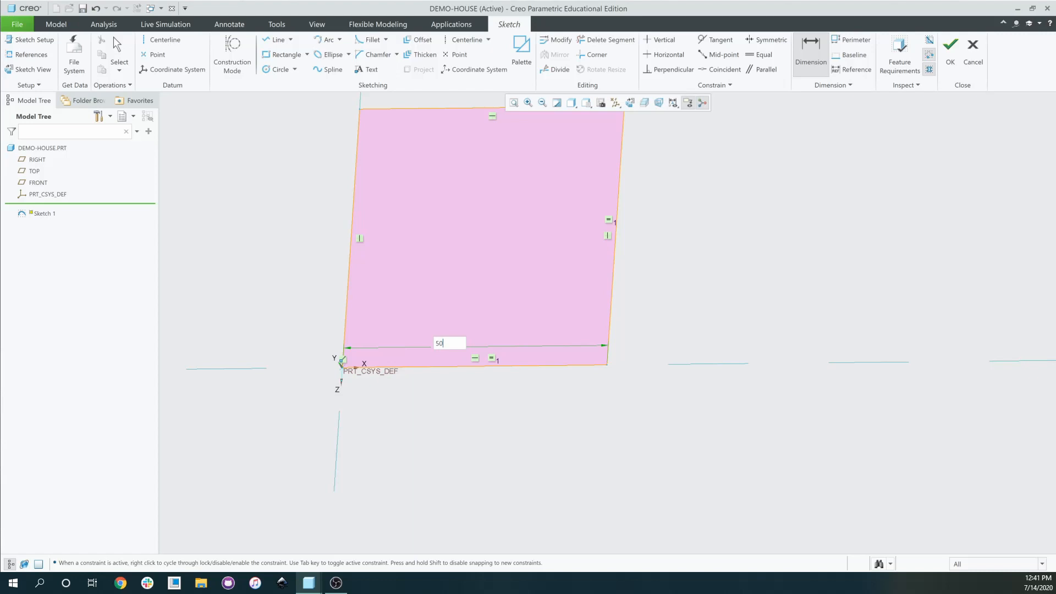
pyautogui.press('Return')
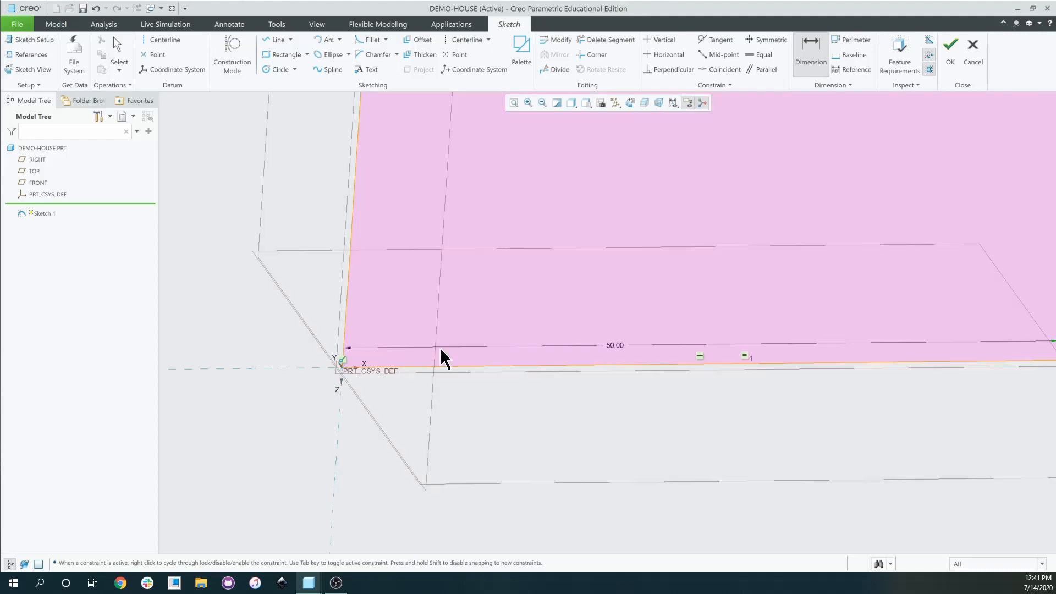
pyautogui.scroll(-3, 547, 307)
pyautogui.scroll(5, 563, 310)
pyautogui.scroll(6, 595, 317)
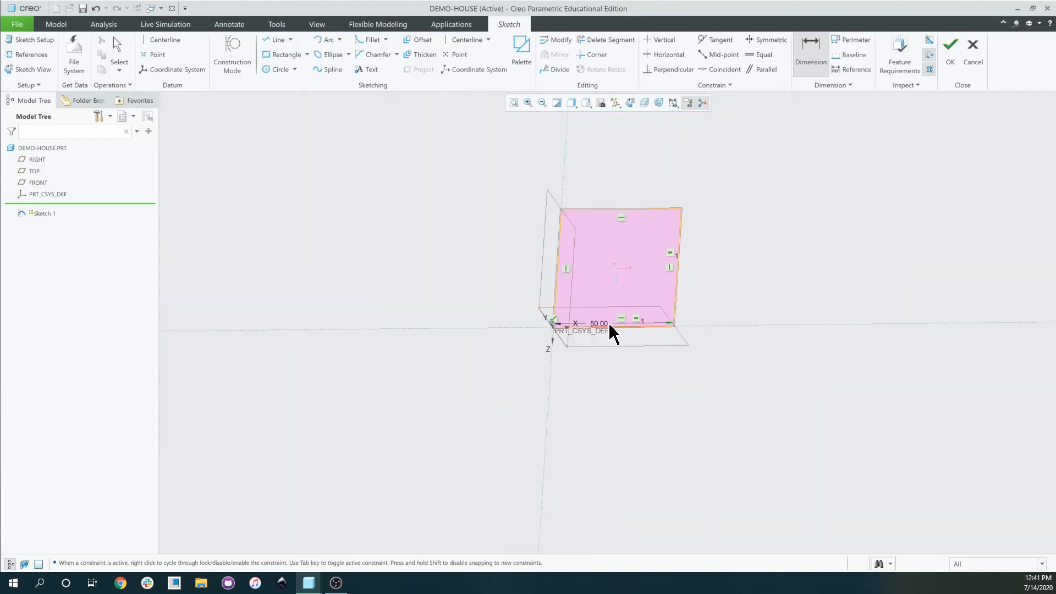
pyautogui.moveTo(609, 293); pyautogui.dragTo(614, 293, button='middle')
pyautogui.scroll(-3, 609, 198)
pyautogui.scroll(-3, 609, 197)
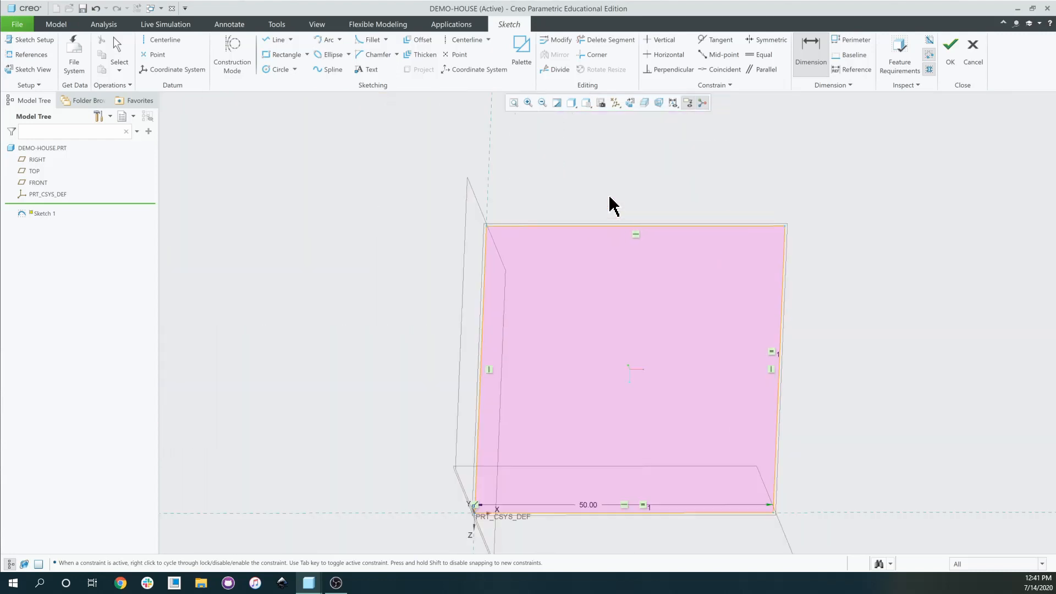
pyautogui.click(272, 41)
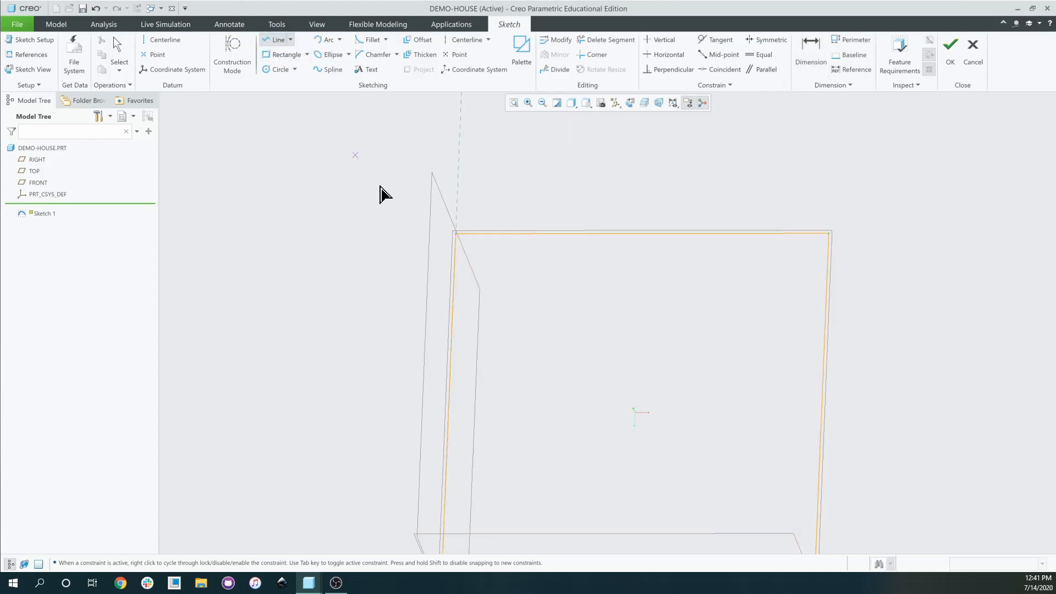
pyautogui.click(457, 233)
pyautogui.click(597, 131)
pyautogui.click(637, 166)
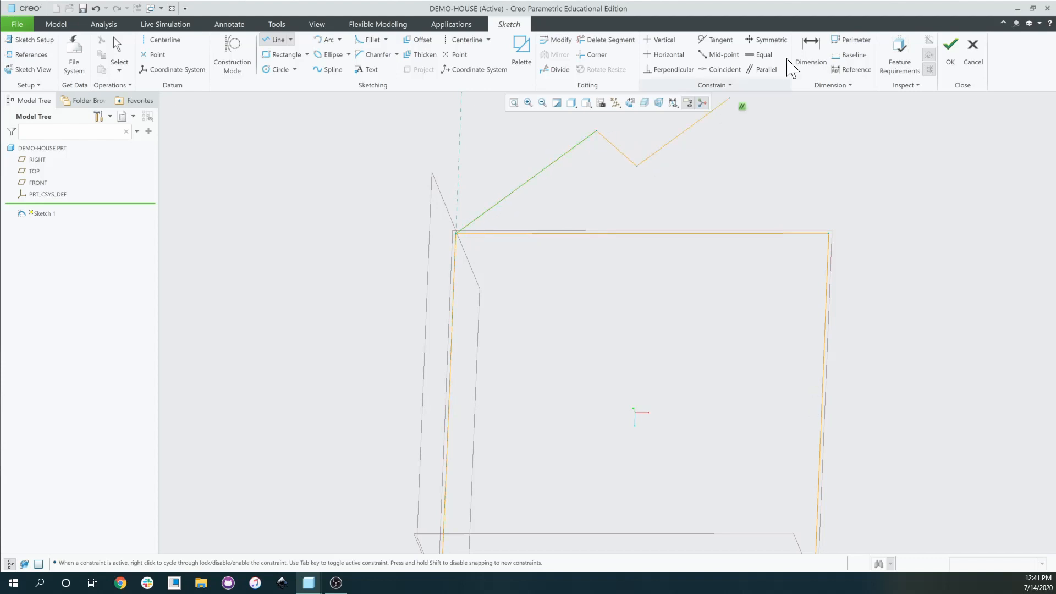
pyautogui.click(811, 52)
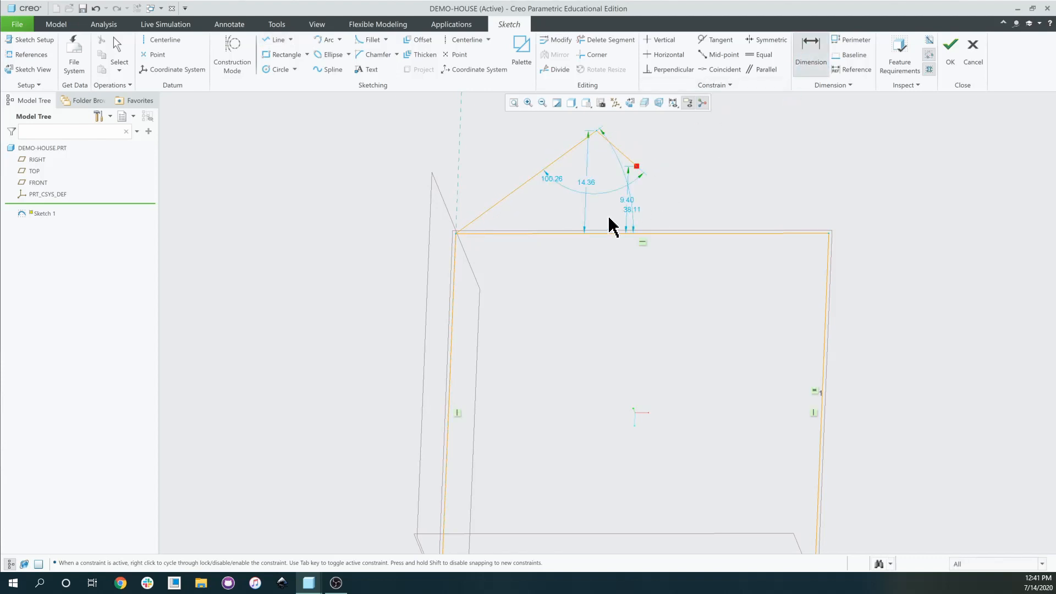
pyautogui.hotkey('ctrl', 'z')
pyautogui.click(277, 43)
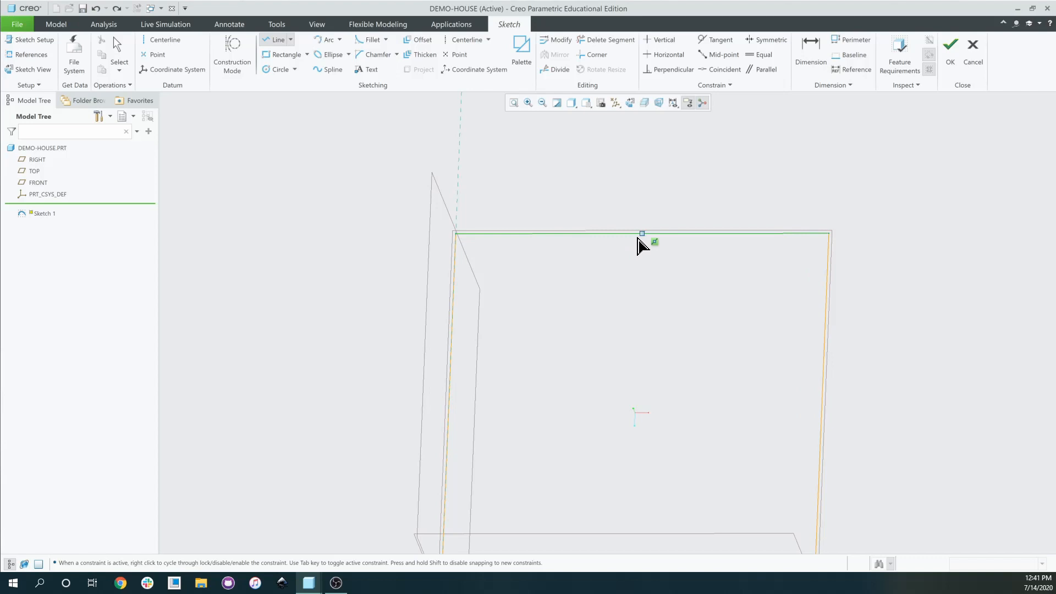
pyautogui.moveTo(638, 239); pyautogui.dragTo(641, 259, button='middle')
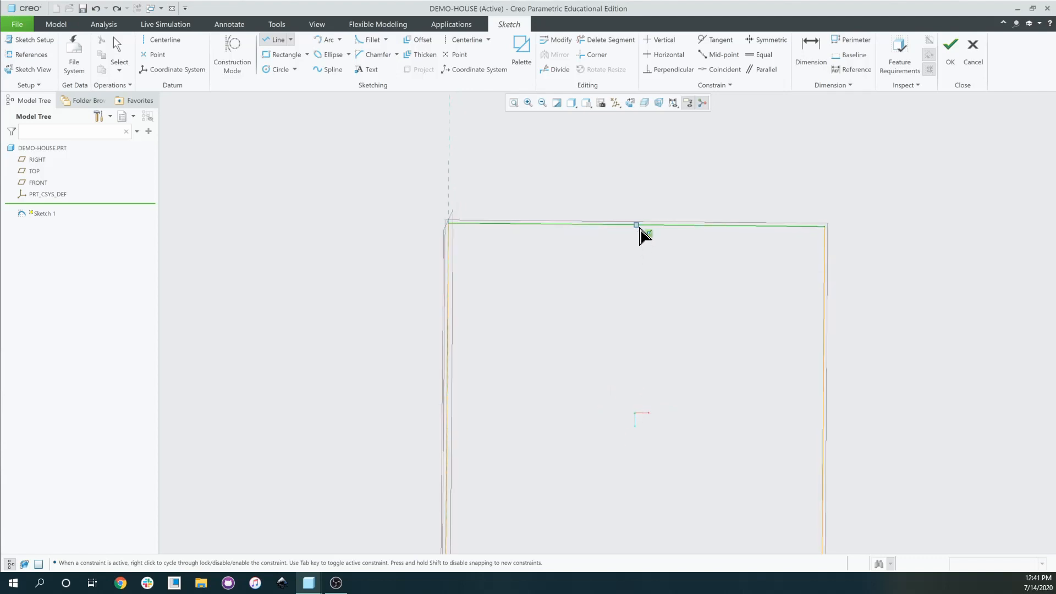
pyautogui.click(638, 225)
pyautogui.click(638, 118)
pyautogui.click(811, 48)
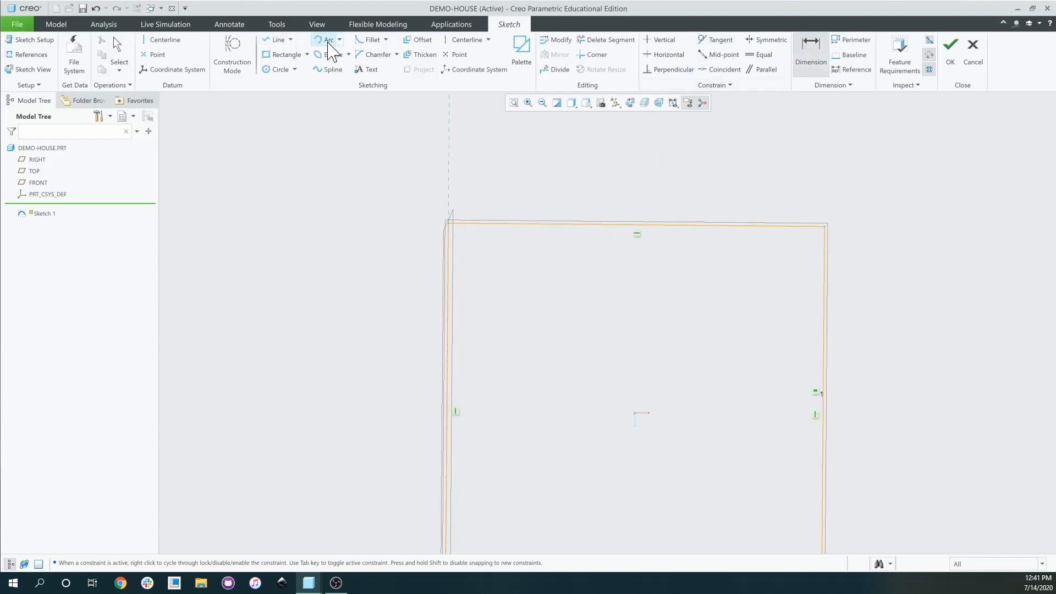
# Draw the left and right roof lines from the rectangle's top corners to the apex.
pyautogui.click(279, 41)
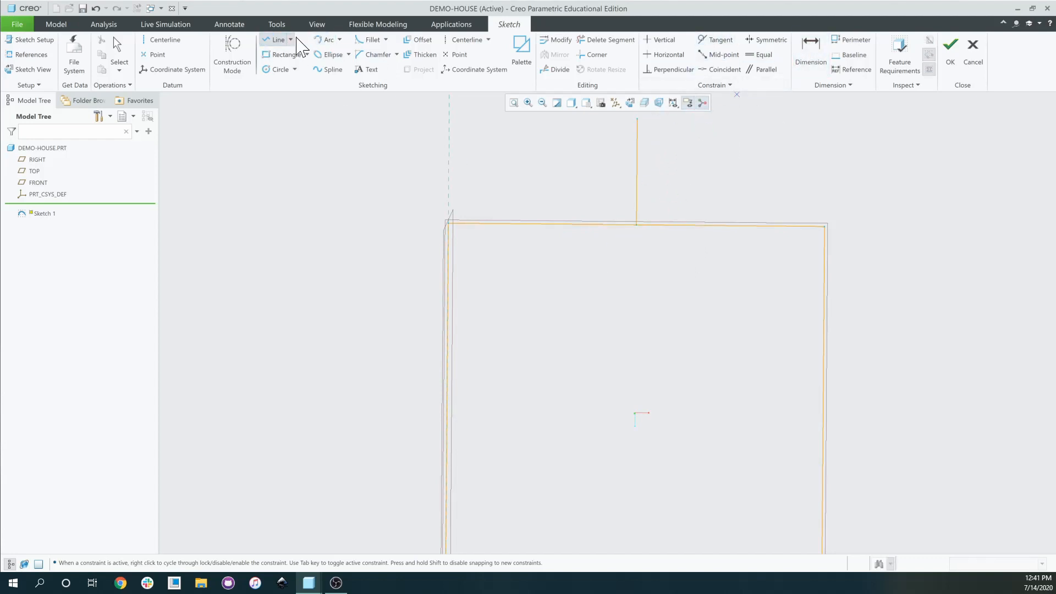
pyautogui.click(449, 224)
pyautogui.click(638, 118)
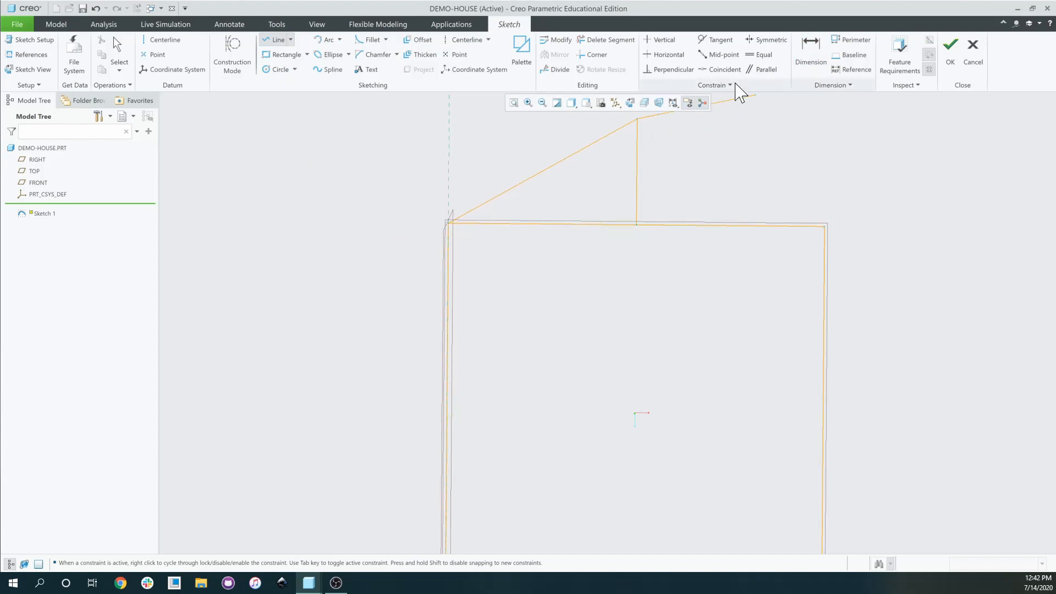
pyautogui.click(276, 41)
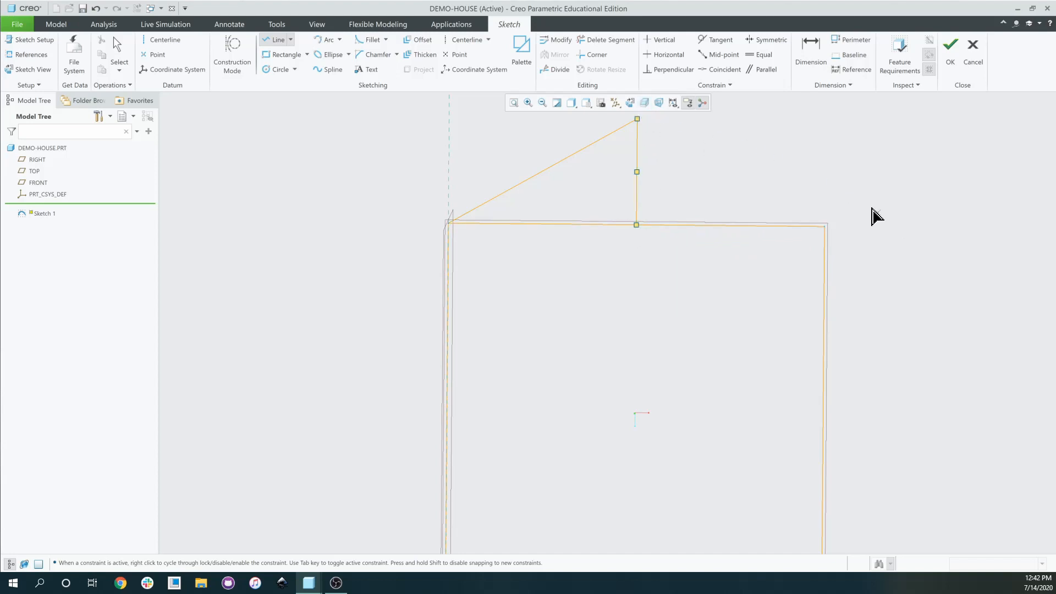
pyautogui.click(825, 227)
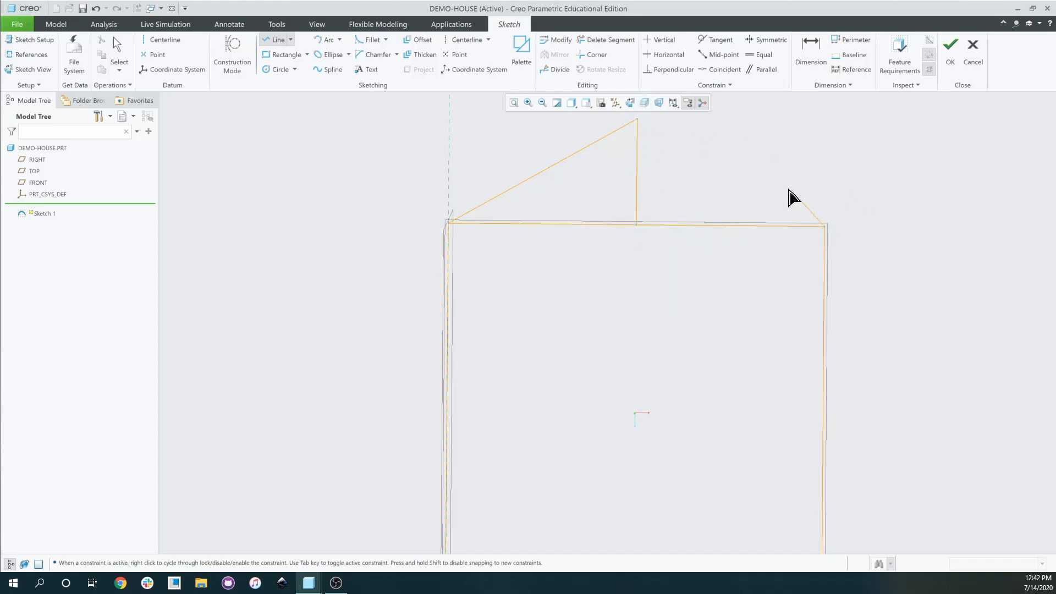
pyautogui.click(637, 119)
pyautogui.click(810, 48)
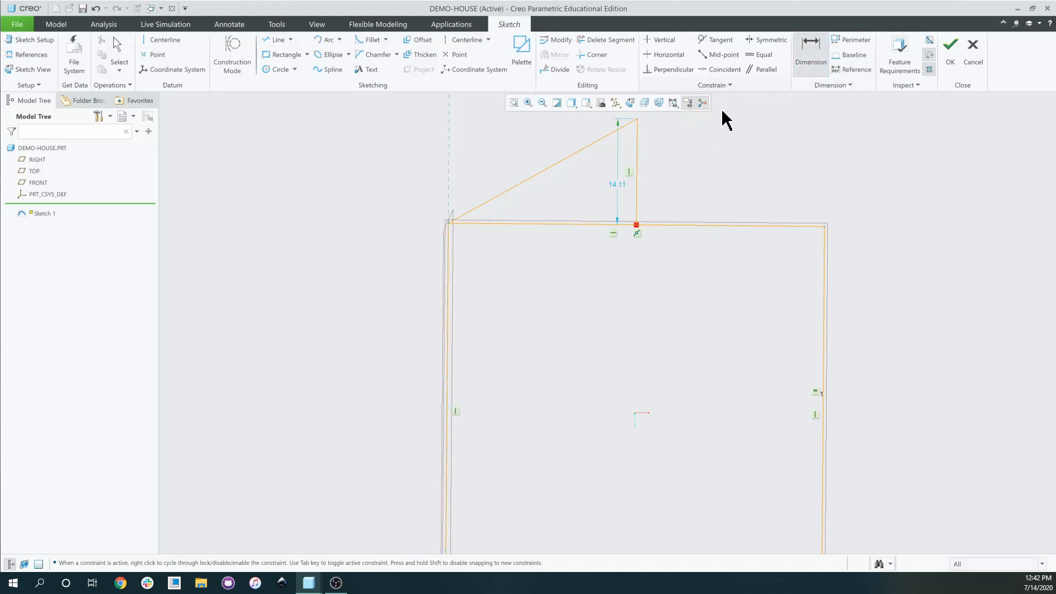
pyautogui.click(275, 40)
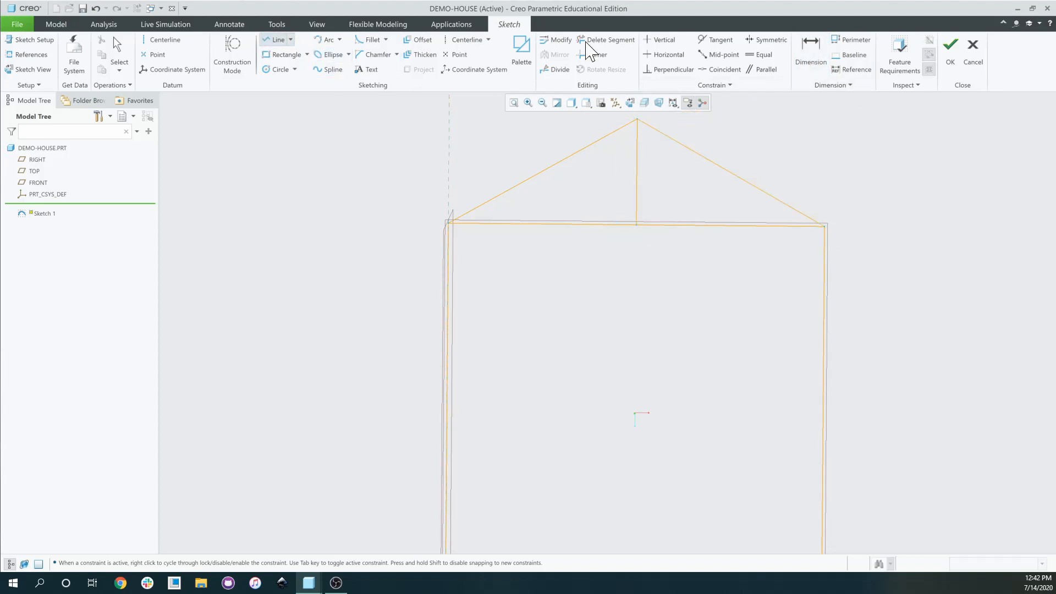
# Trim away the vertical centre line with Delete Segment.
pyautogui.click(620, 40)
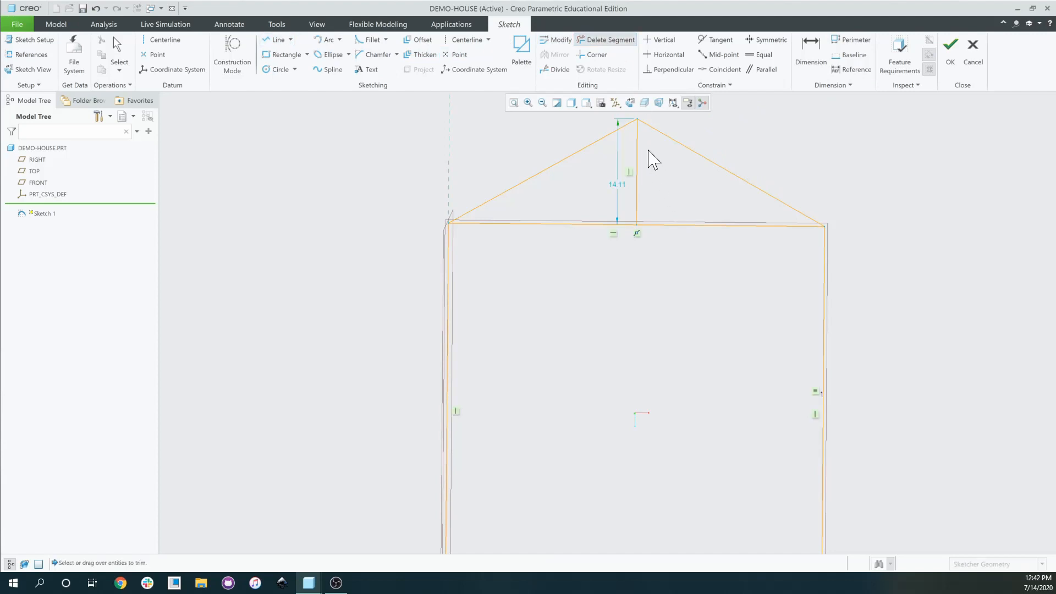
pyautogui.moveTo(667, 167); pyautogui.dragTo(627, 176)
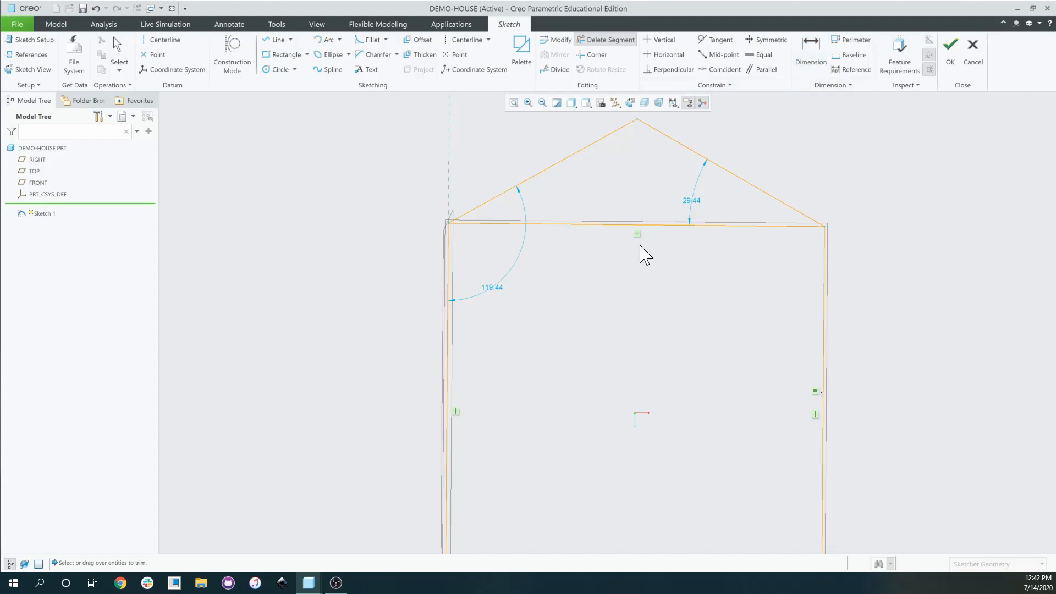
pyautogui.click(814, 60)
pyautogui.scroll(-2, 749, 280)
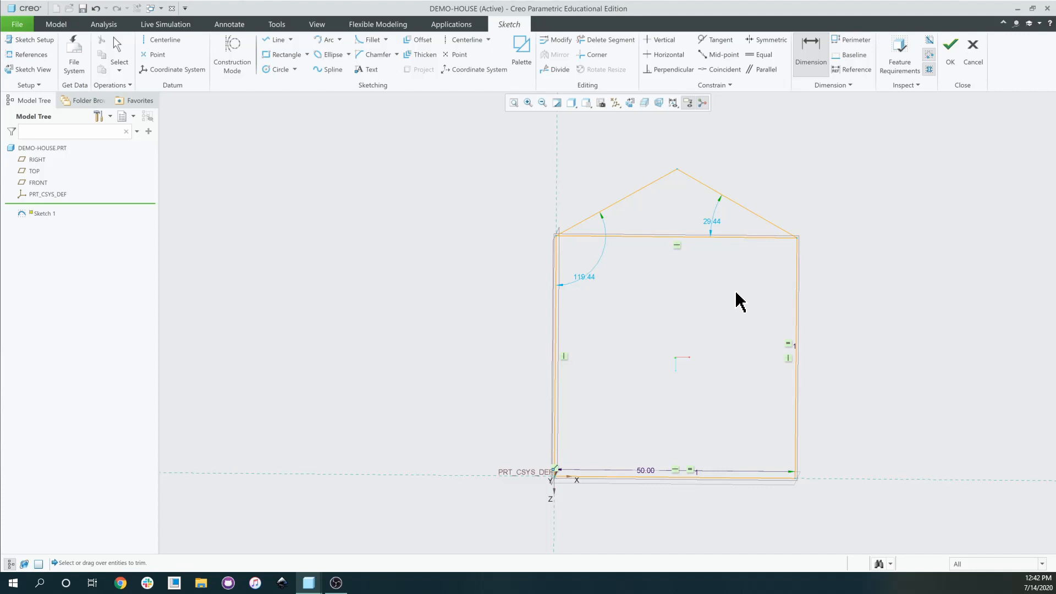
pyautogui.scroll(-2, 754, 338)
pyautogui.scroll(5, 736, 305)
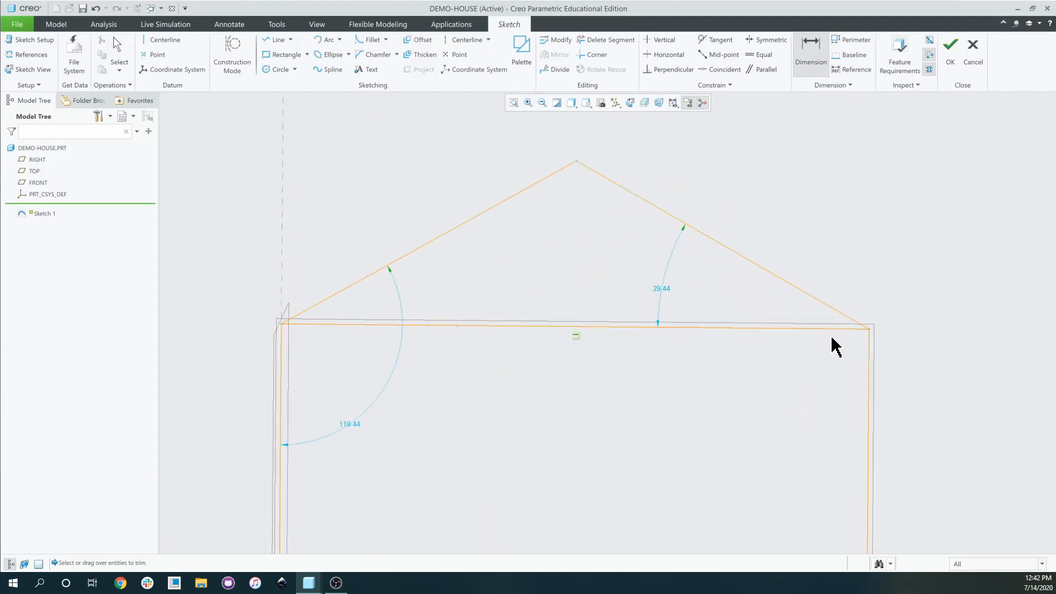
pyautogui.scroll(1, 756, 340)
pyautogui.scroll(-3, 653, 316)
pyautogui.scroll(2, 618, 323)
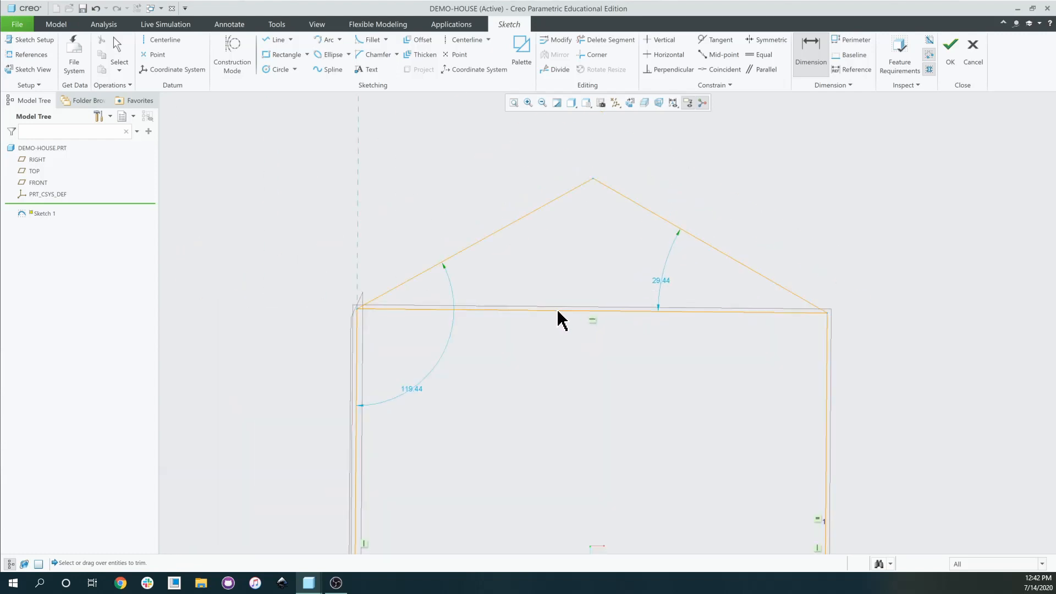
# Delete the rectangle's top edge lying beneath the roof.
pyautogui.click(607, 40)
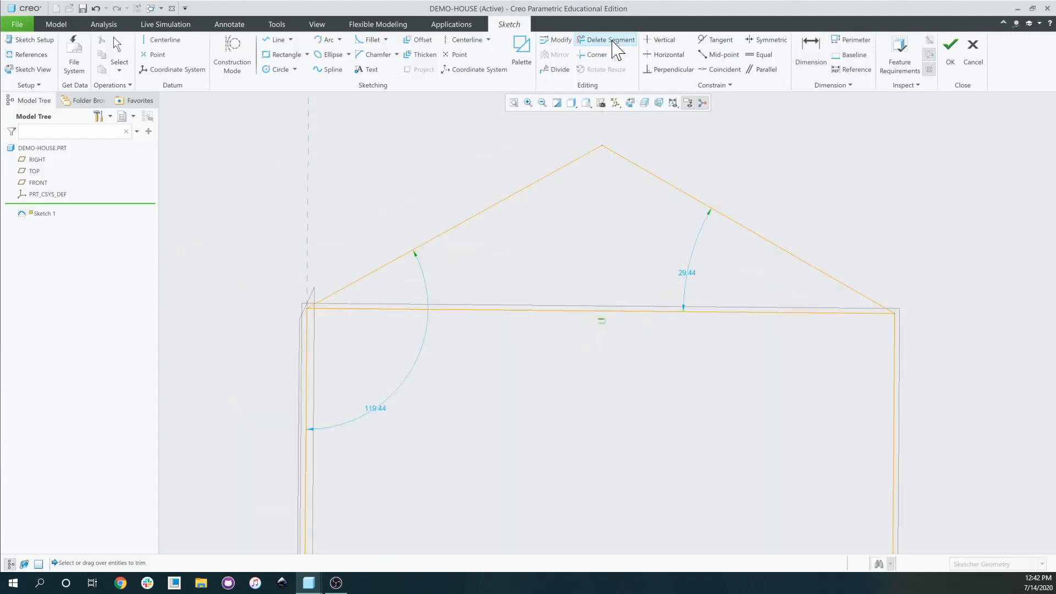
pyautogui.click(564, 310)
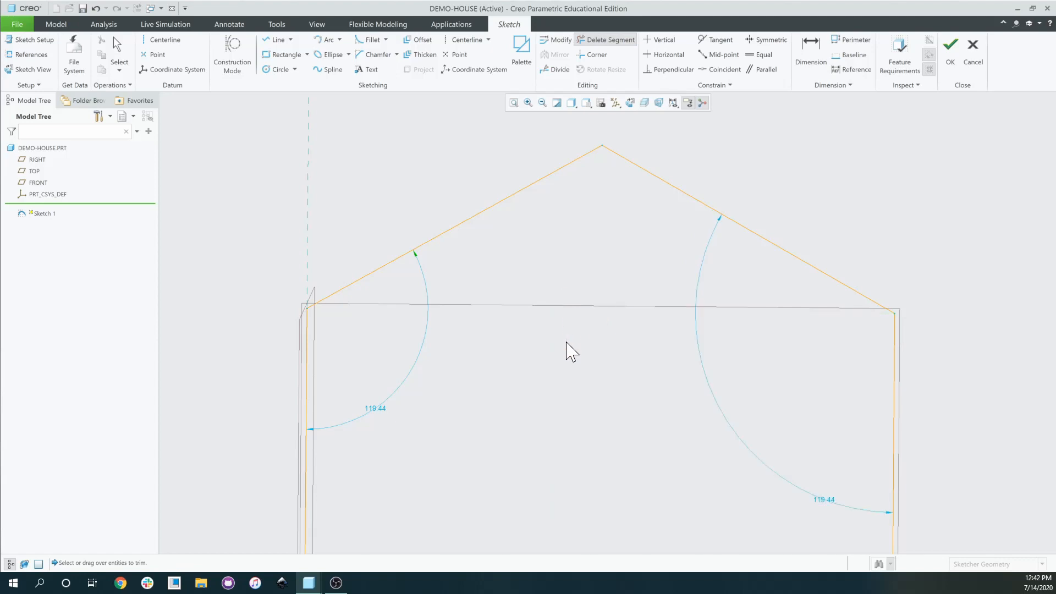
pyautogui.scroll(3, 576, 309)
pyautogui.scroll(-3, 576, 309)
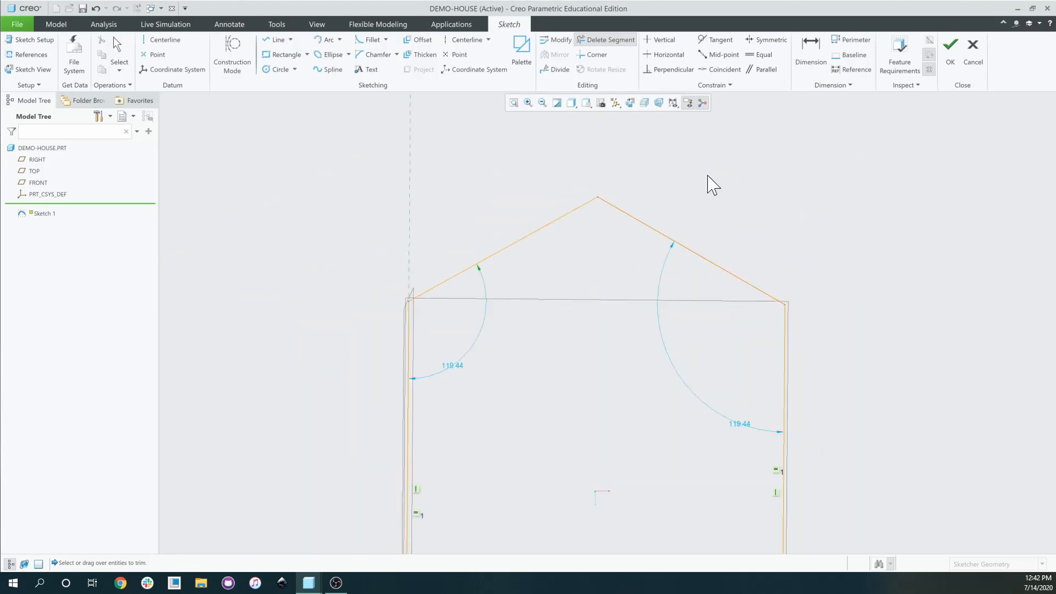
# Set the right and left roof angle dimensions to 140.
pyautogui.click(809, 60)
pyautogui.scroll(-5, 715, 314)
pyautogui.scroll(2, 675, 363)
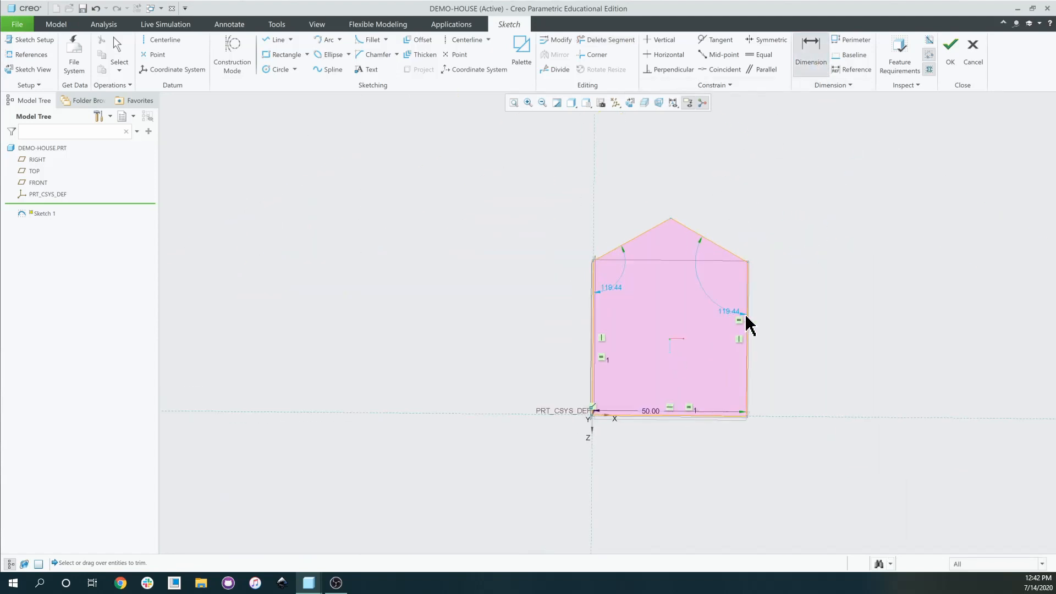
pyautogui.scroll(2, 738, 297)
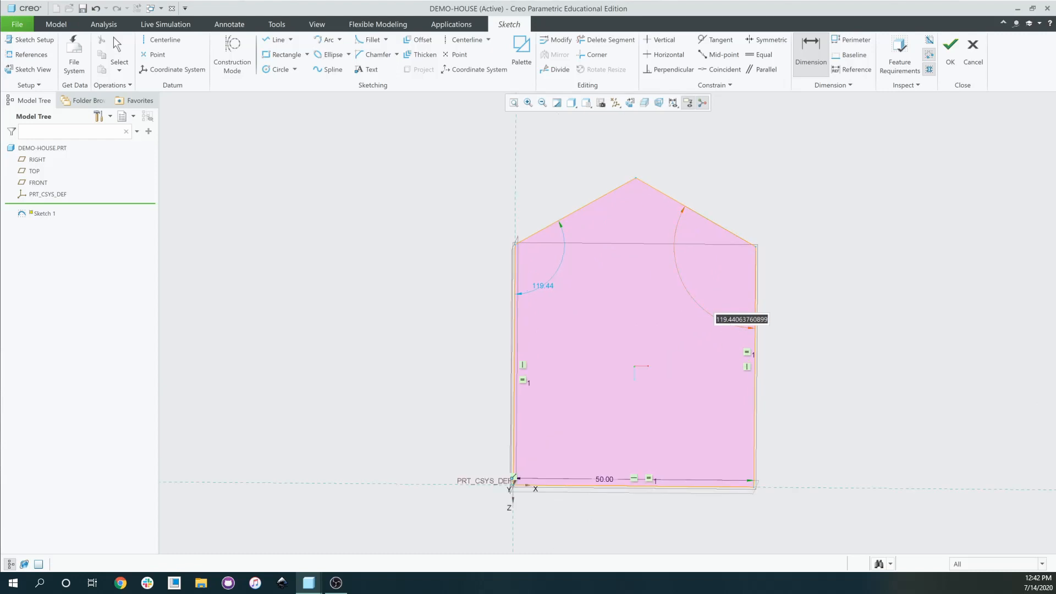
pyautogui.write('140')
pyautogui.press('Return')
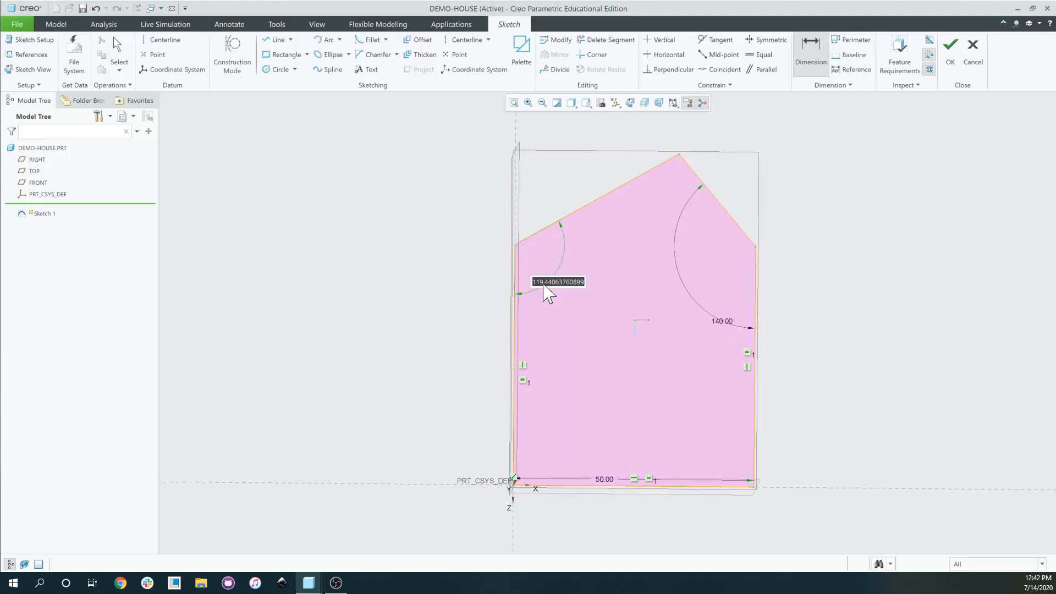
pyautogui.write('140')
pyautogui.press('Return')
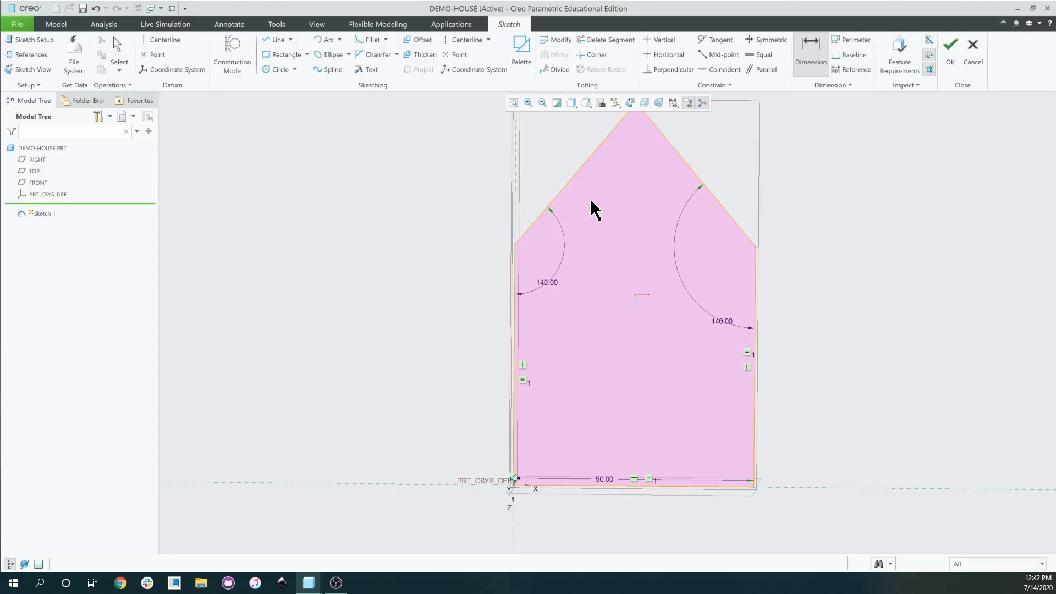
pyautogui.scroll(-4, 591, 199)
pyautogui.scroll(3, 595, 197)
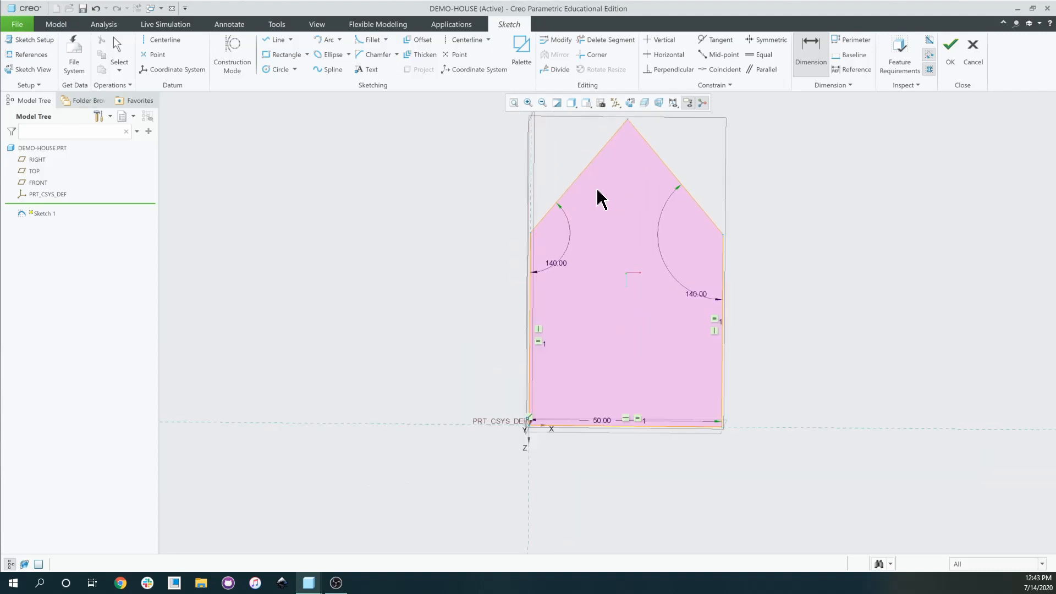
# Revise the right and left roof angles from 140 to 135.
pyautogui.doubleClick(700, 296)
pyautogui.press('Return')
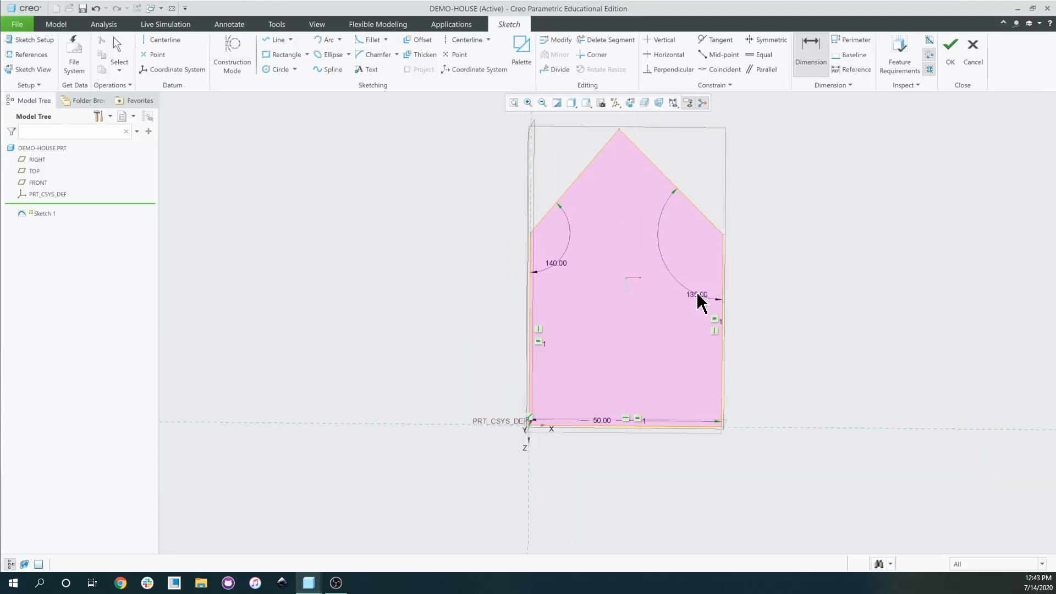
pyautogui.doubleClick(564, 263)
pyautogui.write('135')
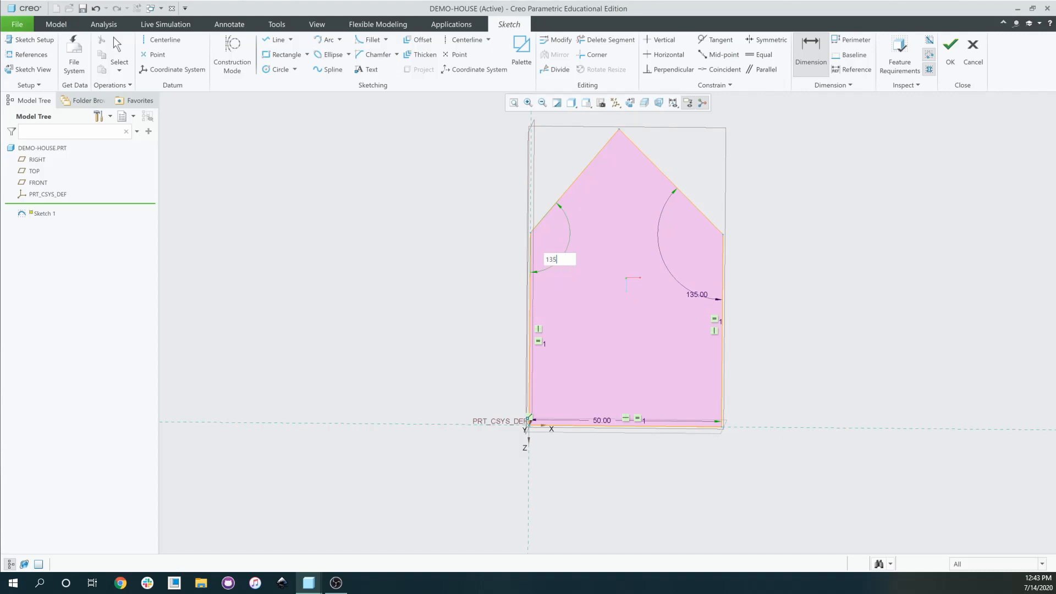
pyautogui.press('Return')
pyautogui.click(812, 55)
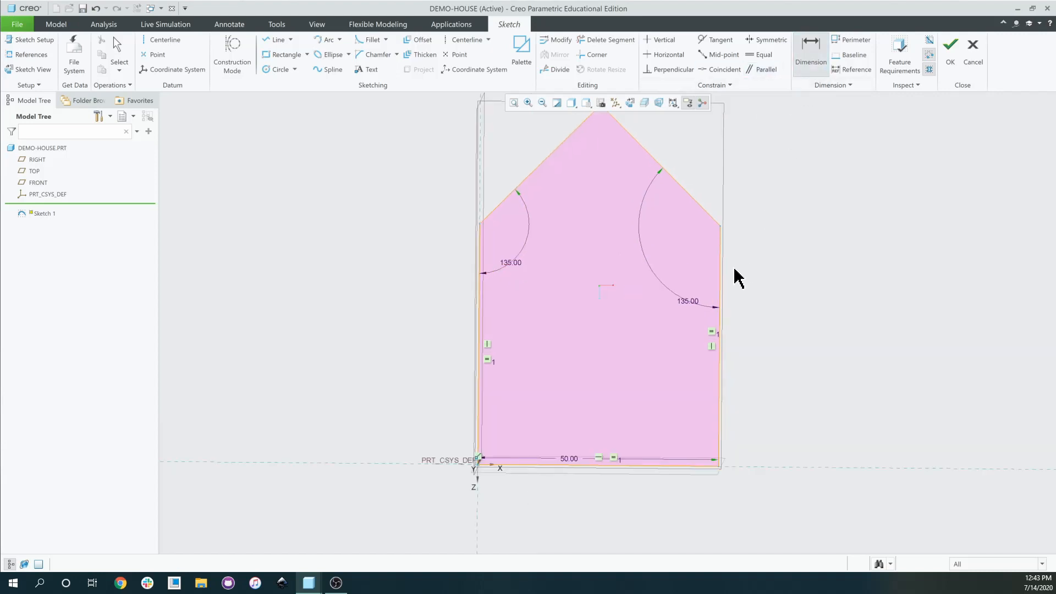
pyautogui.scroll(3, 681, 274)
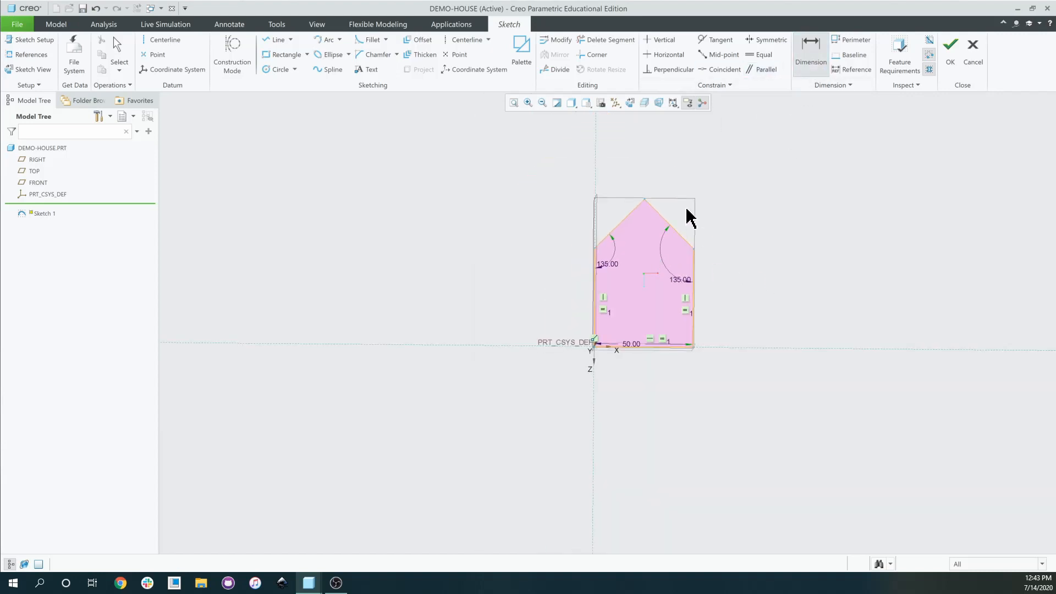
pyautogui.scroll(-8, 691, 220)
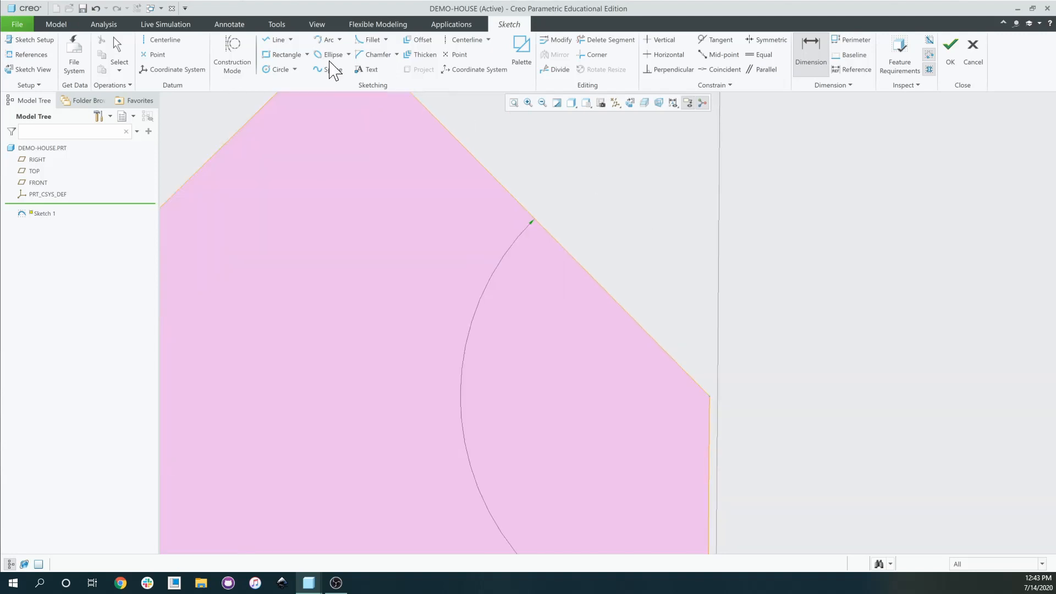
# Draw a chimney outline from the roof's right corner down onto the roof slope.
pyautogui.click(268, 40)
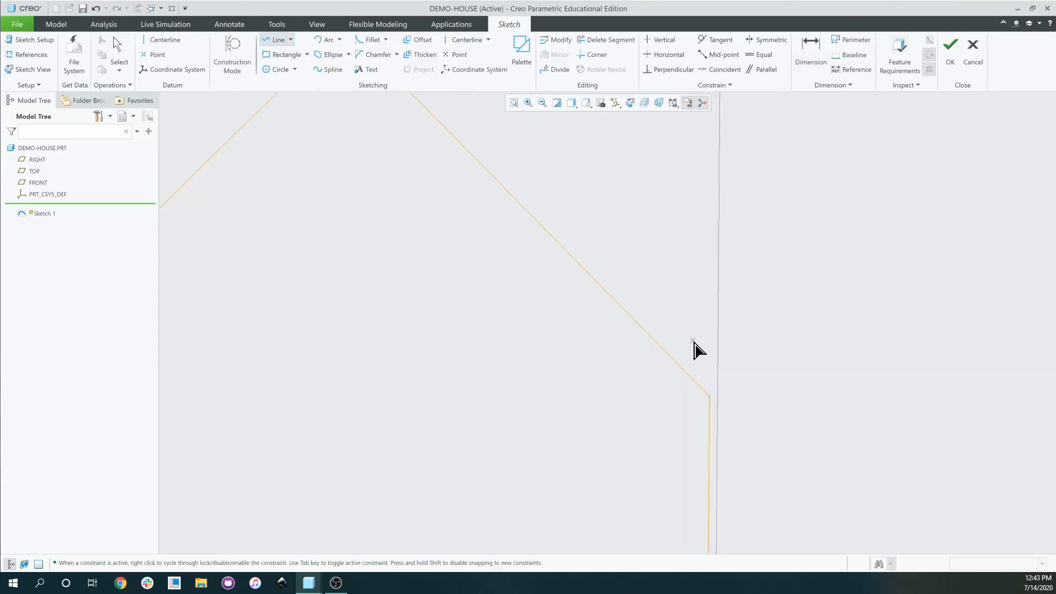
pyautogui.click(710, 396)
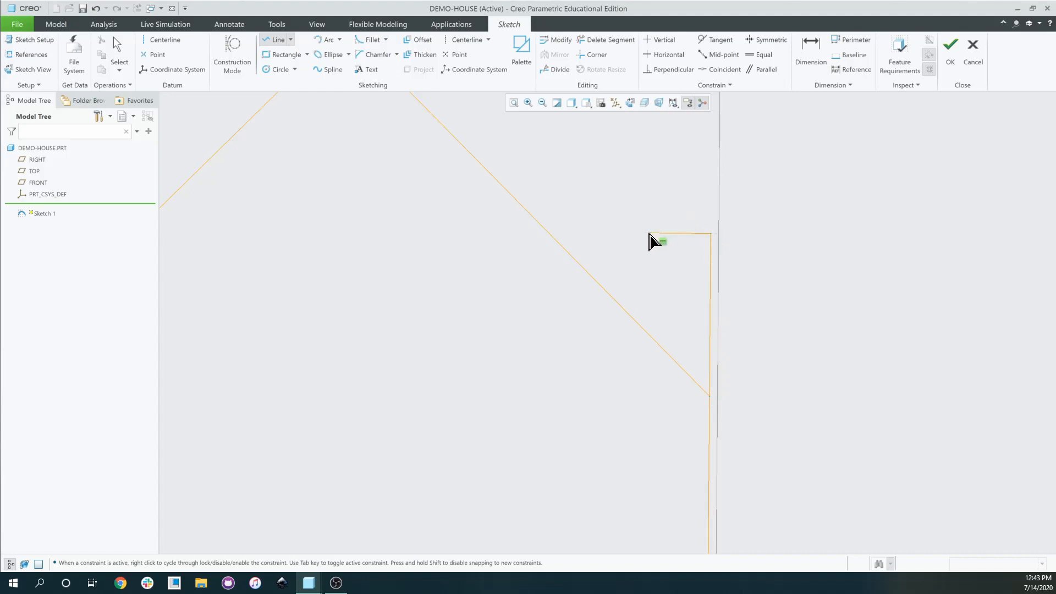
pyautogui.click(598, 233)
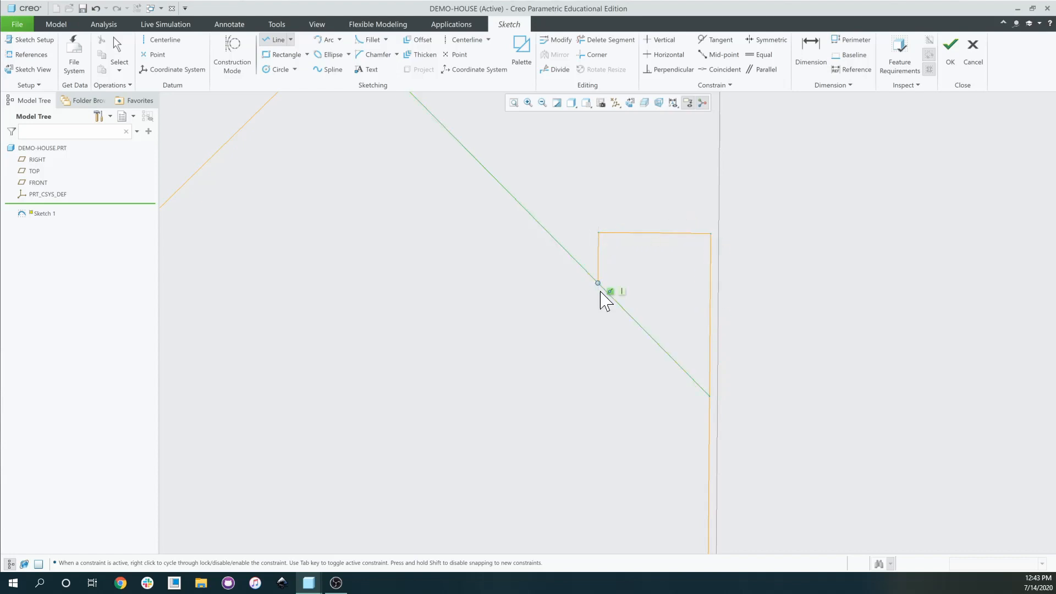
pyautogui.click(600, 292)
pyautogui.click(813, 45)
pyautogui.scroll(5, 707, 265)
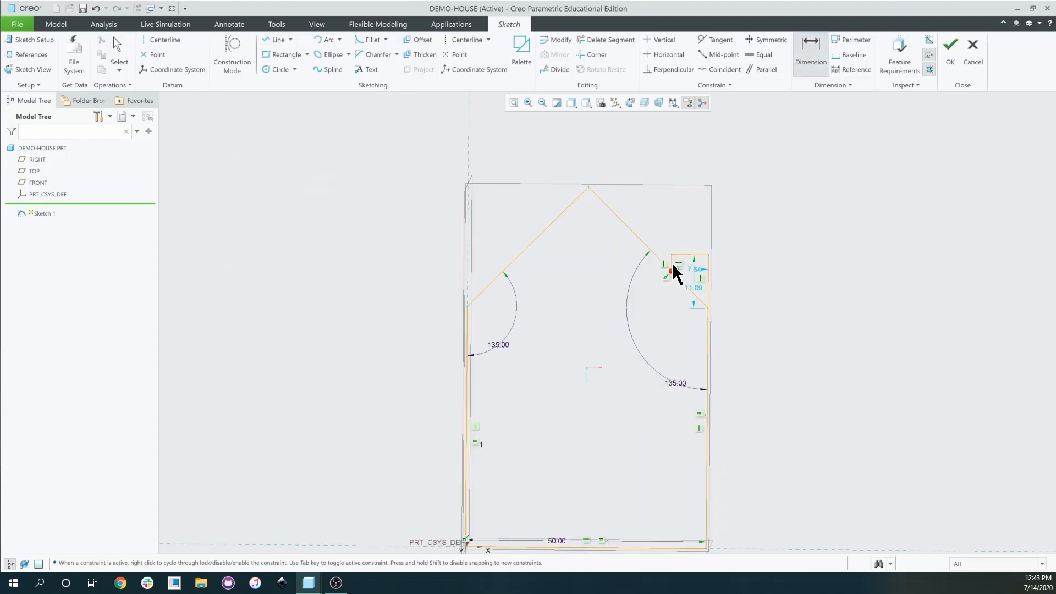
pyautogui.scroll(-3, 674, 271)
pyautogui.scroll(-3, 660, 211)
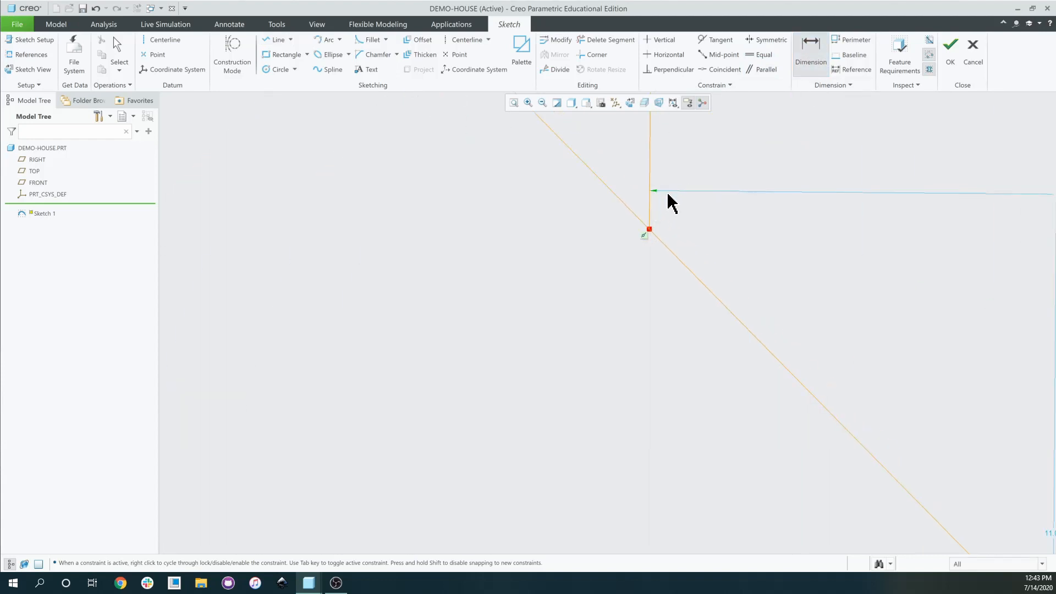
pyautogui.scroll(5, 671, 203)
pyautogui.scroll(-4, 682, 257)
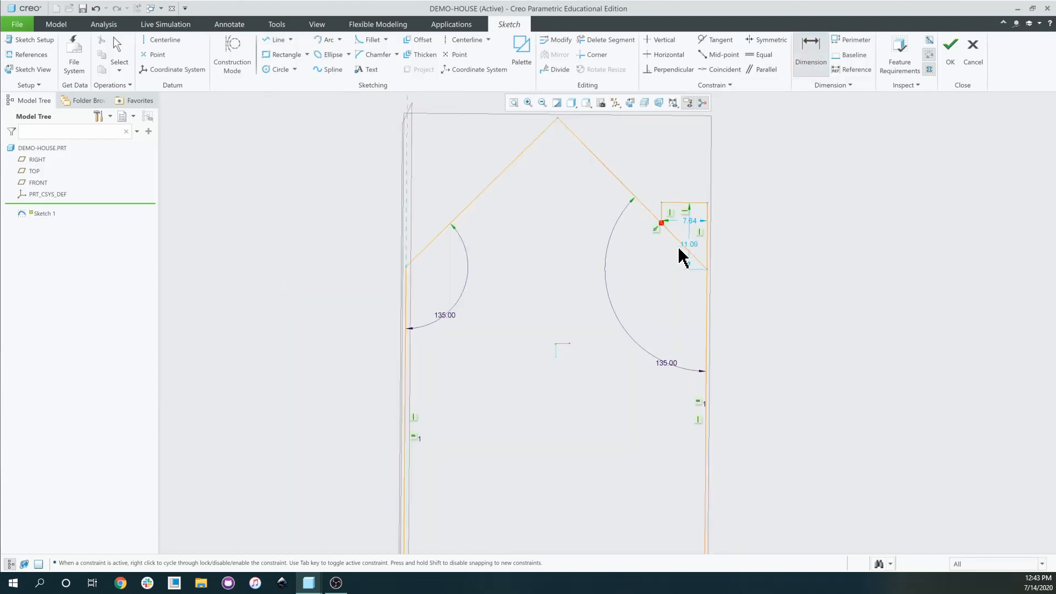
# Trim the roof segment enclosed by the chimney and finish Sketch 1.
pyautogui.click(605, 39)
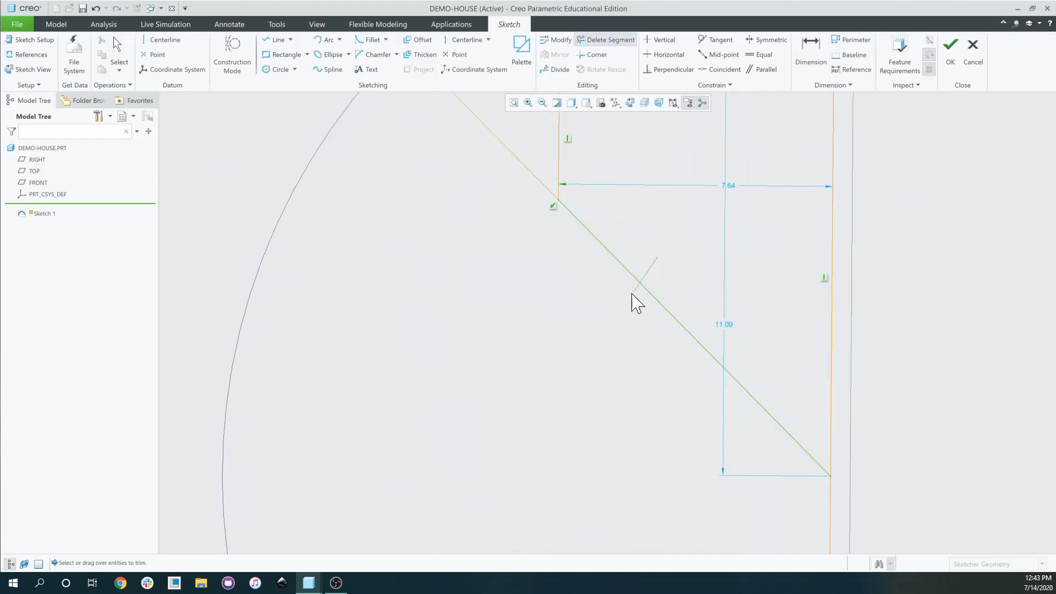
pyautogui.moveTo(633, 295); pyautogui.dragTo(634, 297)
pyautogui.scroll(5, 693, 308)
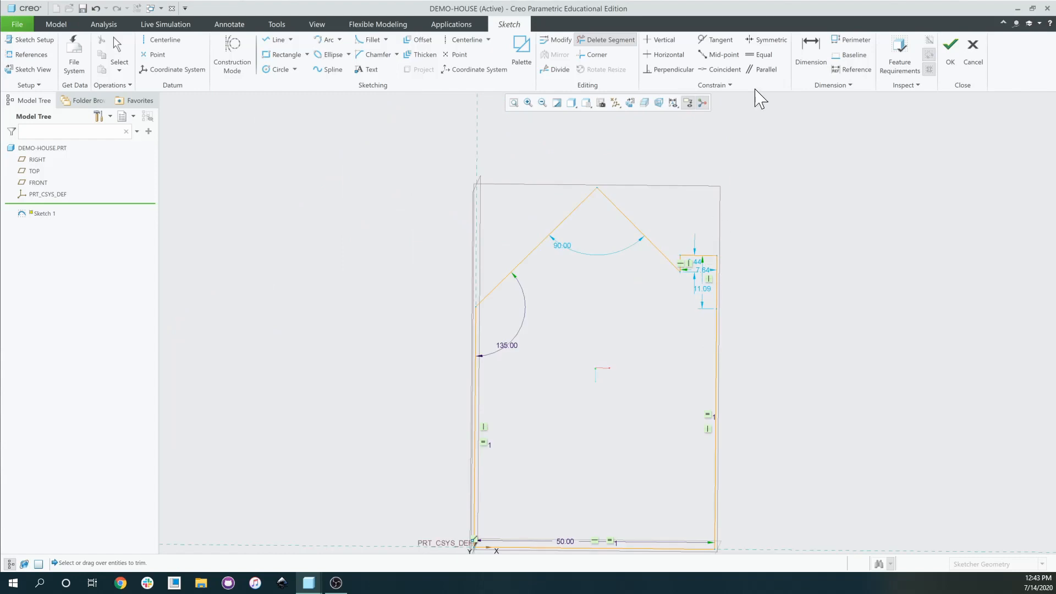
pyautogui.click(811, 53)
pyautogui.scroll(-3, 688, 378)
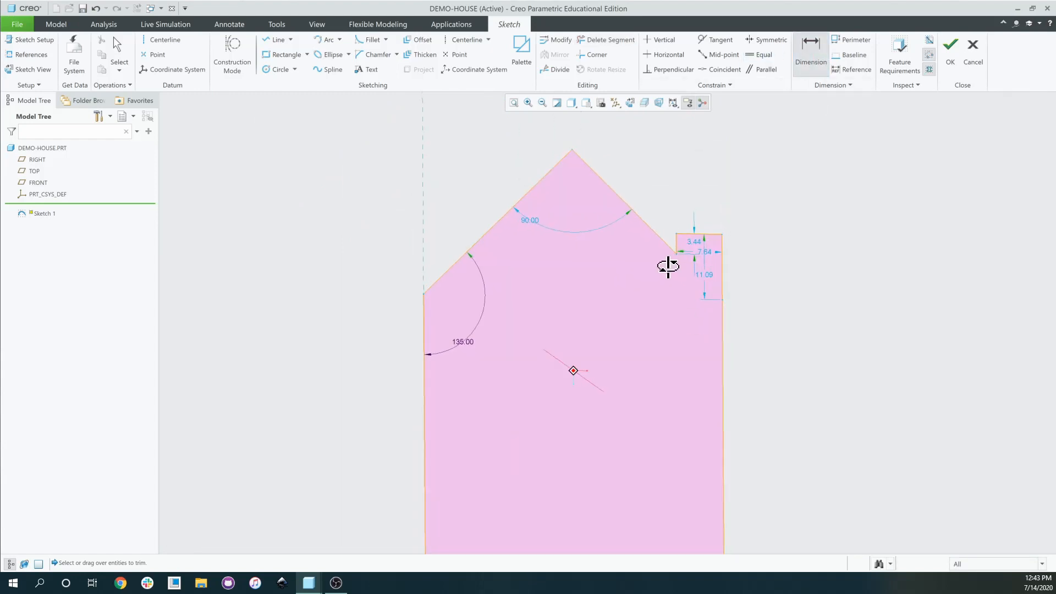
pyautogui.moveTo(669, 267)
pyautogui.mouseDown(button='middle')
pyautogui.moveTo(672, 298)
pyautogui.moveTo(671, 283)
pyautogui.mouseUp(button='middle')
pyautogui.scroll(5, 672, 284)
pyautogui.moveTo(653, 361); pyautogui.dragTo(639, 361, button='middle')
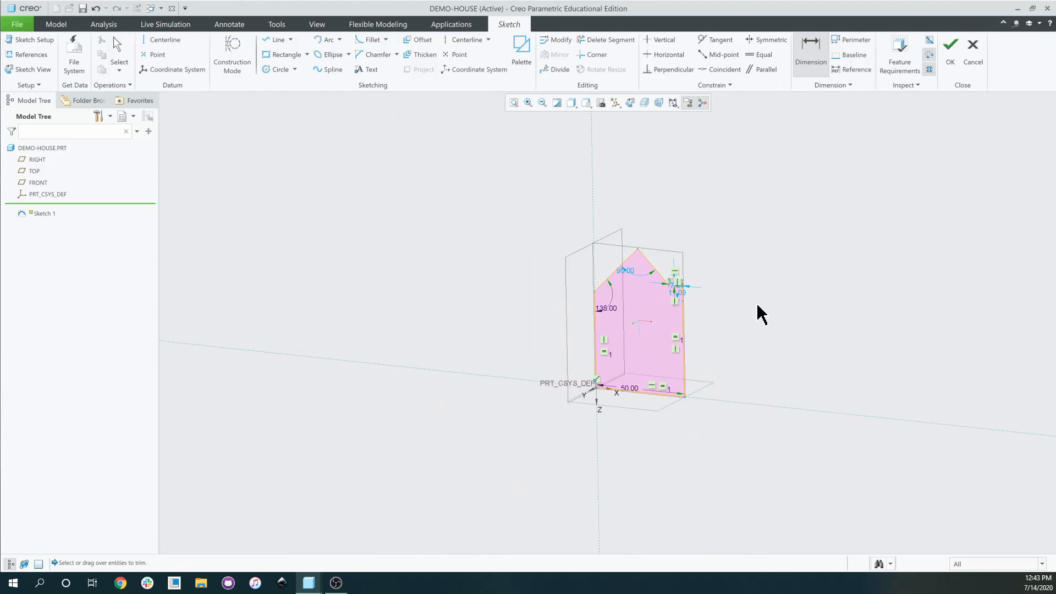
pyautogui.click(952, 55)
# Extrude the house sketch and change its 62.50 depth to 50.
pyautogui.moveTo(770, 305)
pyautogui.mouseDown(button='middle')
pyautogui.moveTo(682, 279)
pyautogui.moveTo(698, 297)
pyautogui.moveTo(757, 304)
pyautogui.moveTo(655, 288)
pyautogui.moveTo(608, 341)
pyautogui.moveTo(623, 335)
pyautogui.moveTo(632, 347)
pyautogui.moveTo(644, 330)
pyautogui.moveTo(609, 352)
pyautogui.moveTo(557, 334)
pyautogui.moveTo(599, 337)
pyautogui.mouseUp(button='middle')
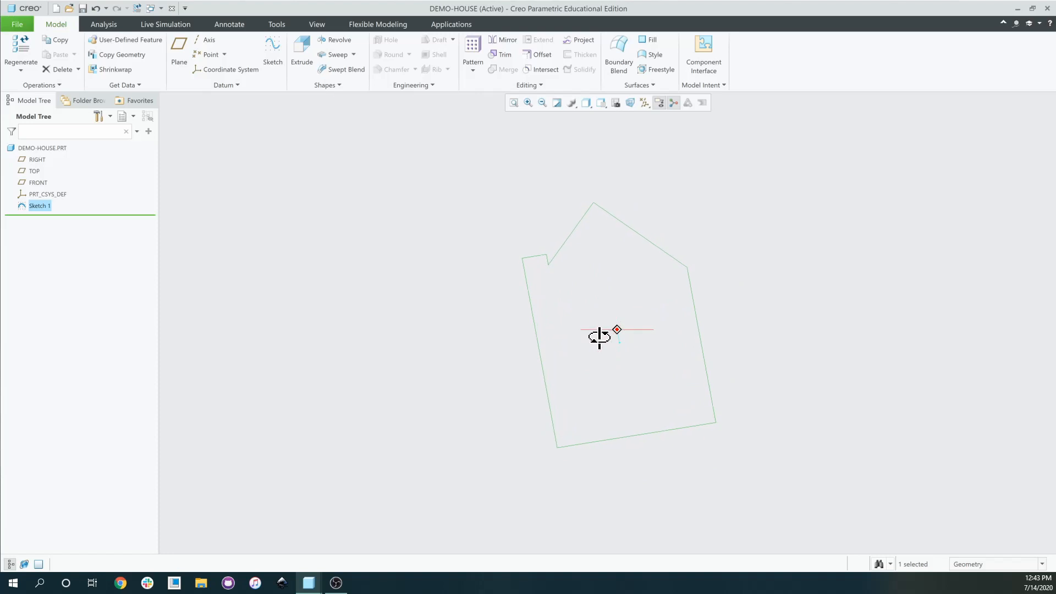
pyautogui.scroll(-1, 595, 330)
pyautogui.click(300, 65)
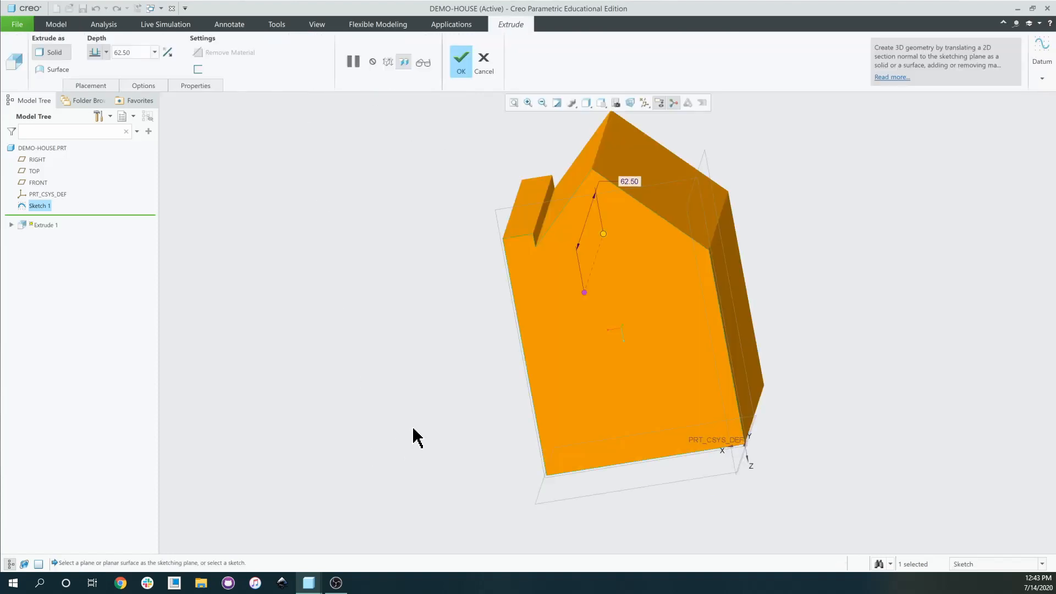
pyautogui.moveTo(412, 437); pyautogui.dragTo(450, 427, button='middle')
pyautogui.scroll(-2, 450, 426)
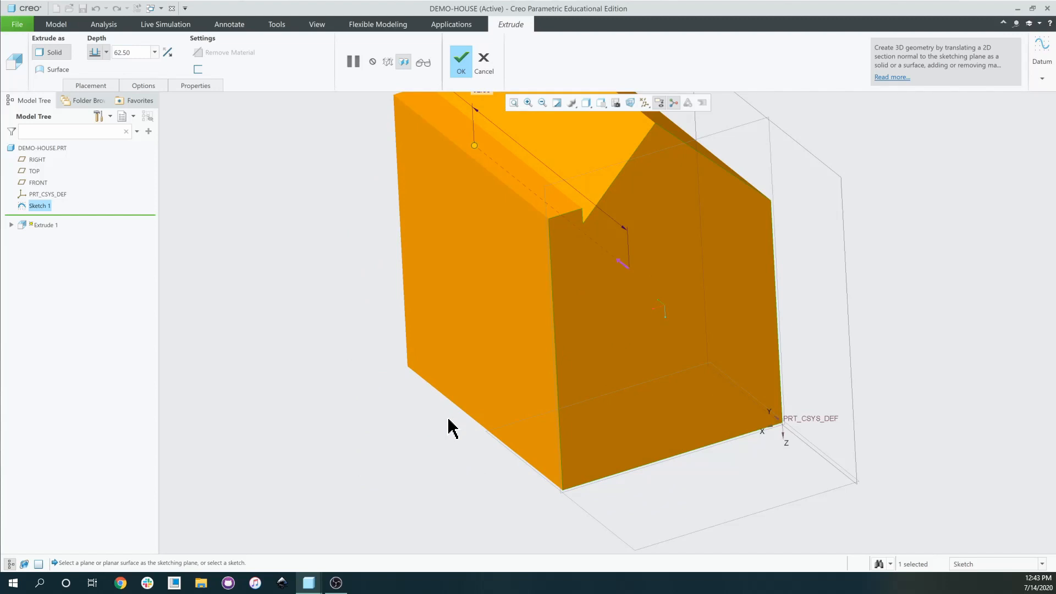
pyautogui.scroll(3, 486, 403)
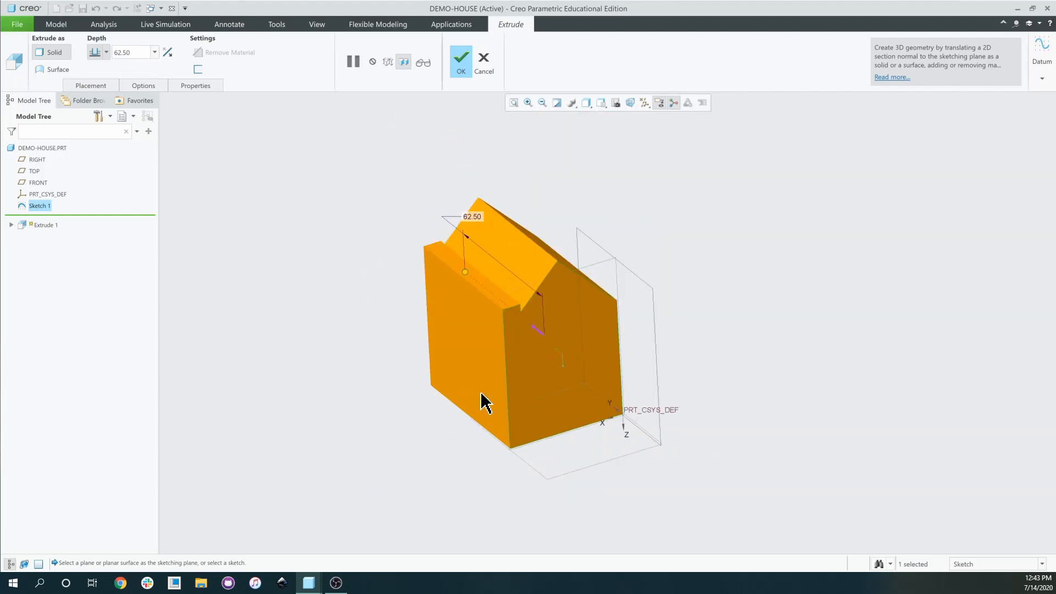
pyautogui.doubleClick(472, 216)
pyautogui.write('50')
pyautogui.press('Return')
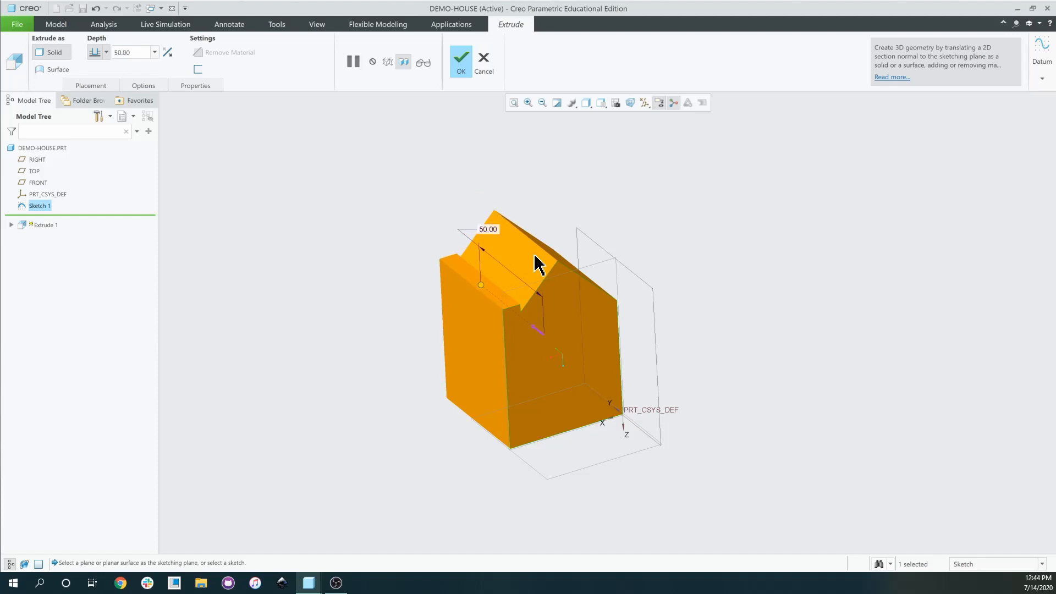
# Check the extrusion preview from the side and confirm it as Extrude 1.
pyautogui.moveTo(615, 329); pyautogui.dragTo(583, 302, button='middle')
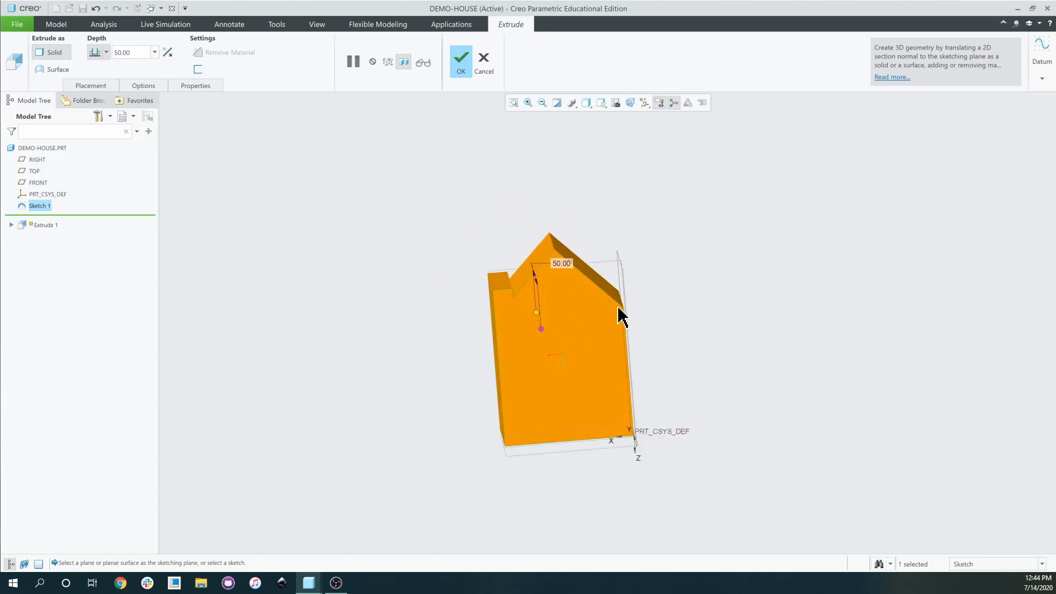
pyautogui.moveTo(533, 449); pyautogui.dragTo(602, 423, button='middle')
pyautogui.scroll(3, 602, 423)
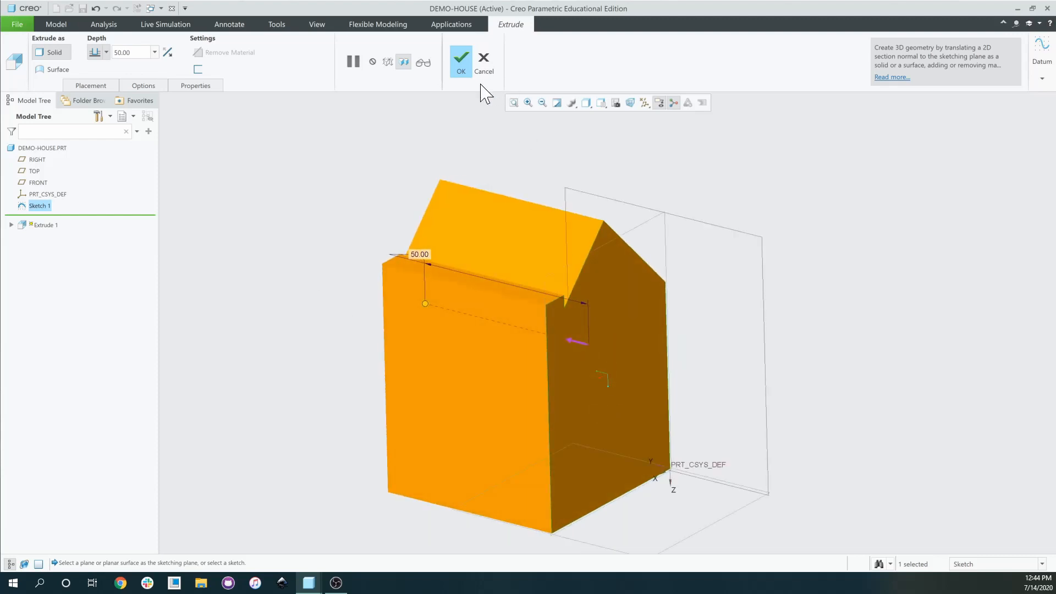
pyautogui.click(461, 61)
pyautogui.moveTo(523, 366); pyautogui.dragTo(726, 308, button='middle')
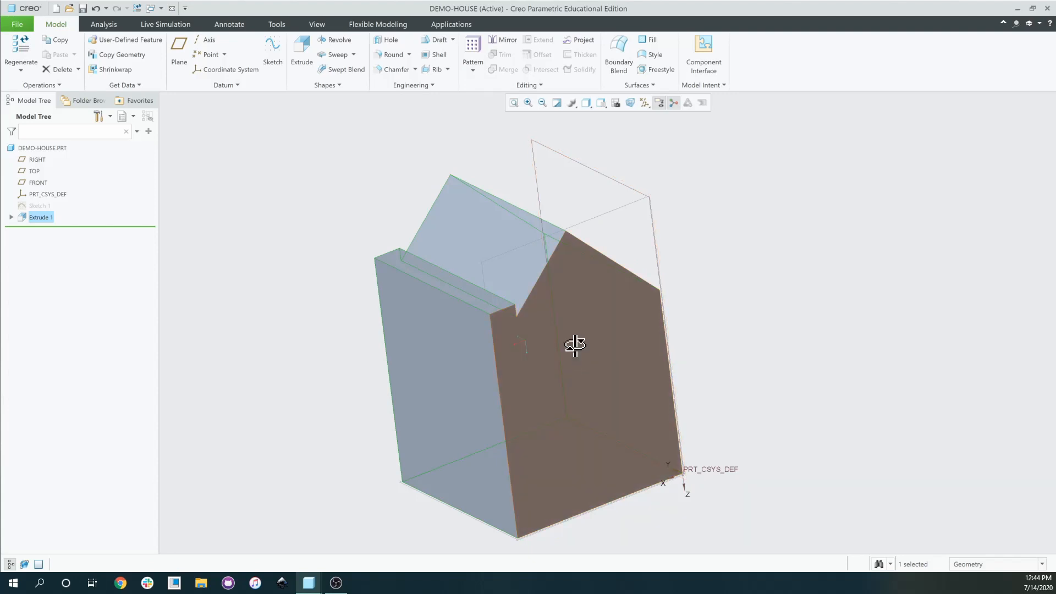
pyautogui.moveTo(573, 347)
pyautogui.mouseDown(button='middle')
pyautogui.moveTo(587, 330)
pyautogui.moveTo(558, 315)
pyautogui.moveTo(599, 345)
pyautogui.moveTo(566, 356)
pyautogui.moveTo(557, 349)
pyautogui.mouseUp(button='middle')
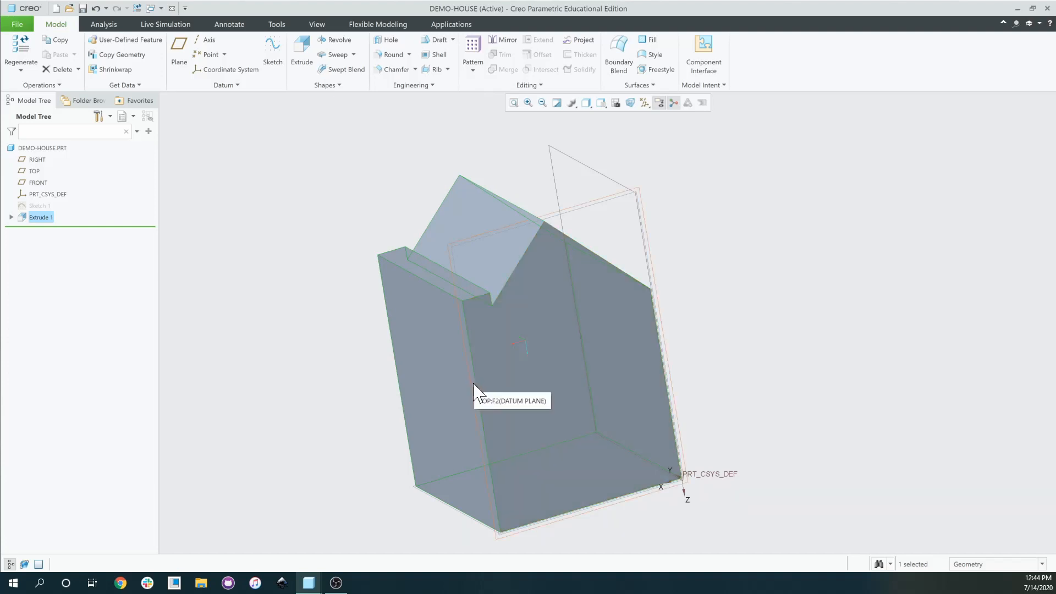
pyautogui.moveTo(477, 394)
pyautogui.mouseDown(button='middle')
pyautogui.moveTo(530, 393)
pyautogui.moveTo(599, 337)
pyautogui.moveTo(618, 389)
pyautogui.moveTo(639, 403)
pyautogui.moveTo(633, 380)
pyautogui.moveTo(606, 381)
pyautogui.mouseUp(button='middle')
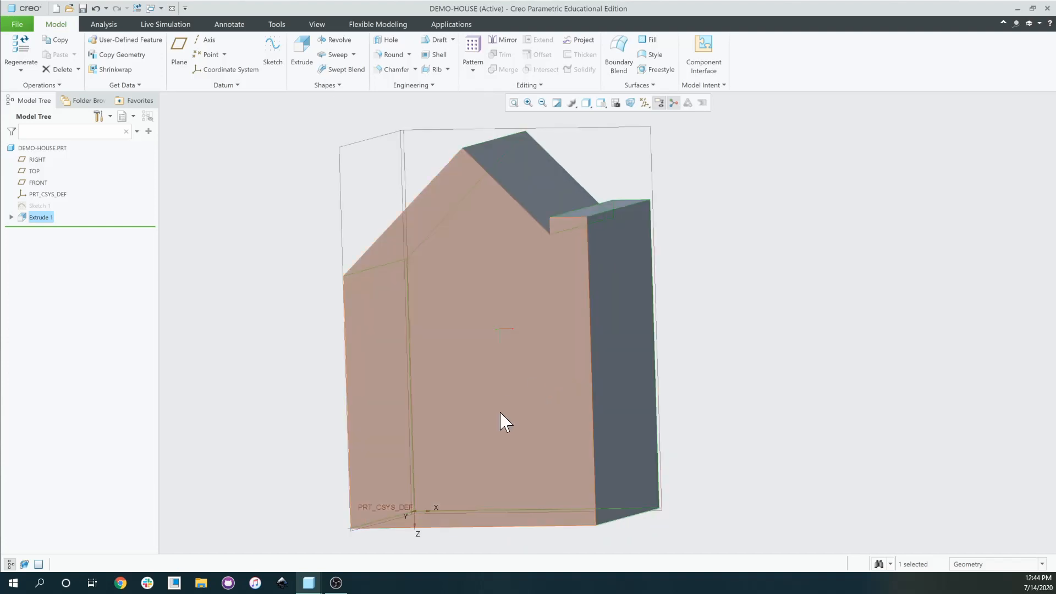
pyautogui.scroll(4, 367, 372)
pyautogui.scroll(-5, 377, 405)
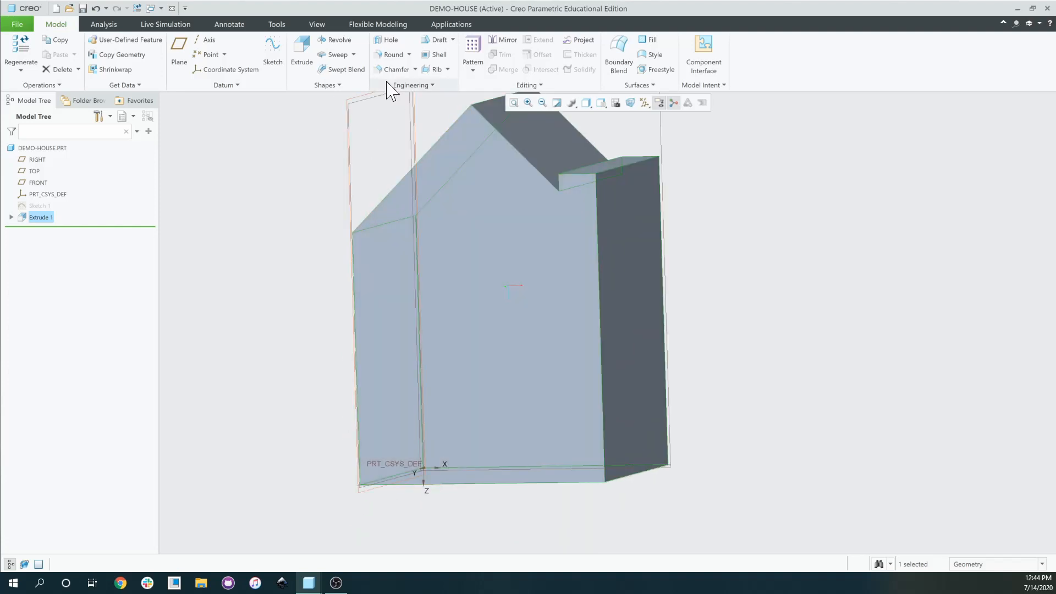
# Start a new extrusion and place its sketch on the house's front face.
pyautogui.click(302, 55)
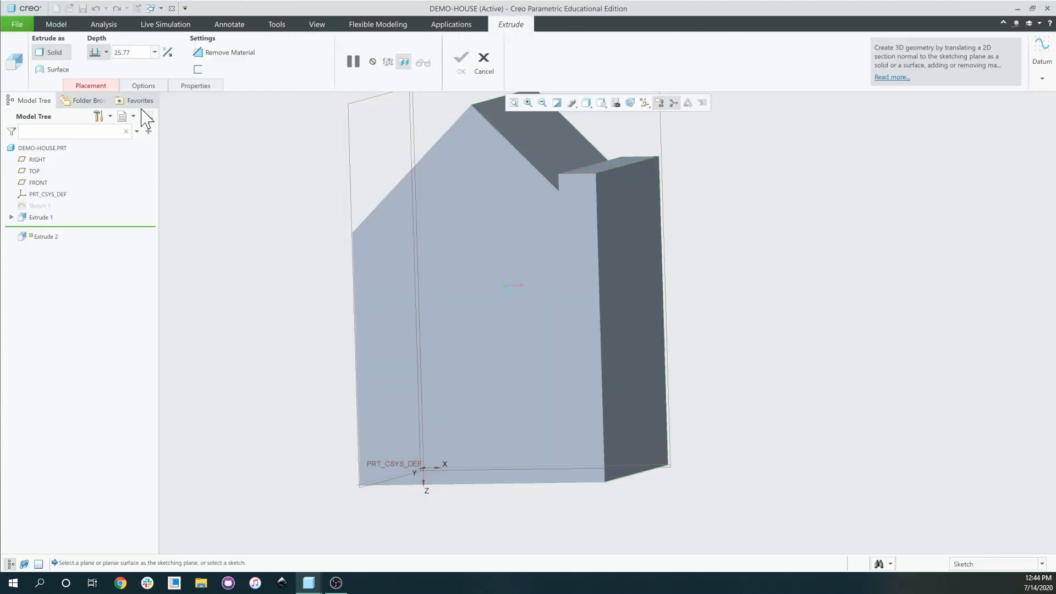
pyautogui.click(94, 84)
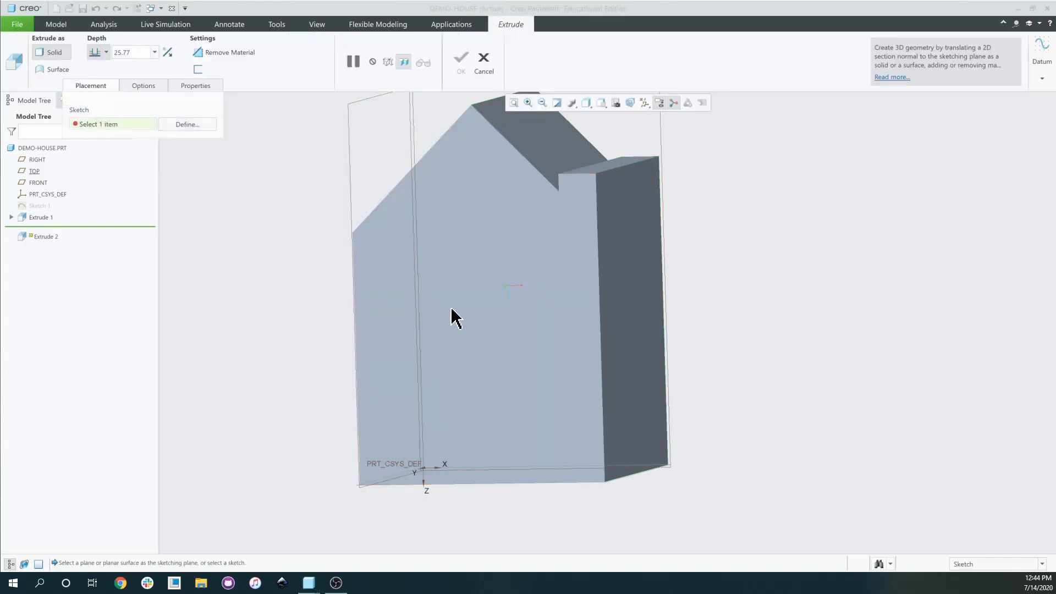
pyautogui.click(484, 59)
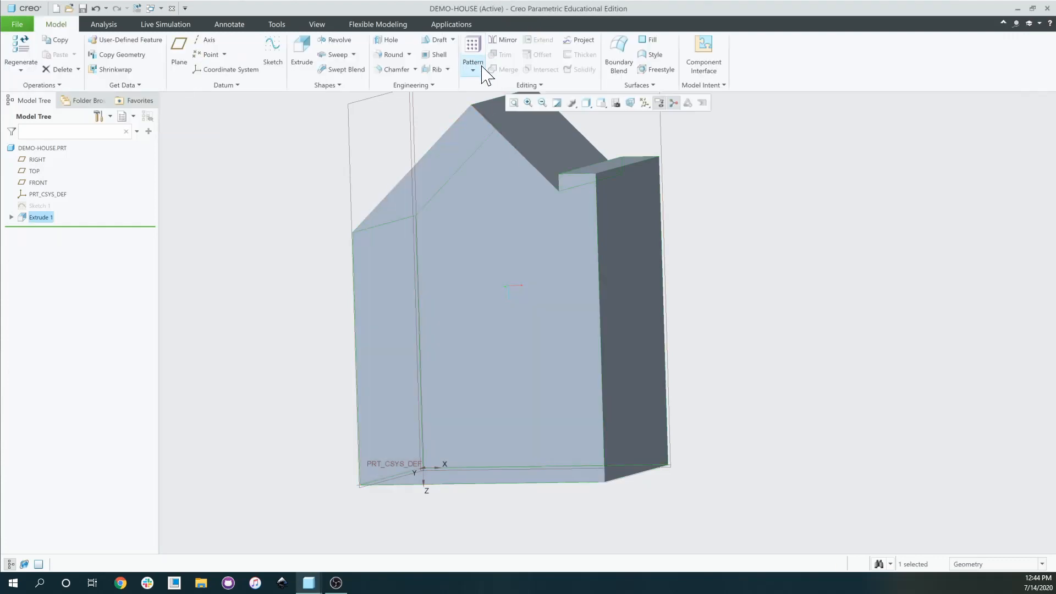
pyautogui.click(300, 54)
pyautogui.click(498, 210)
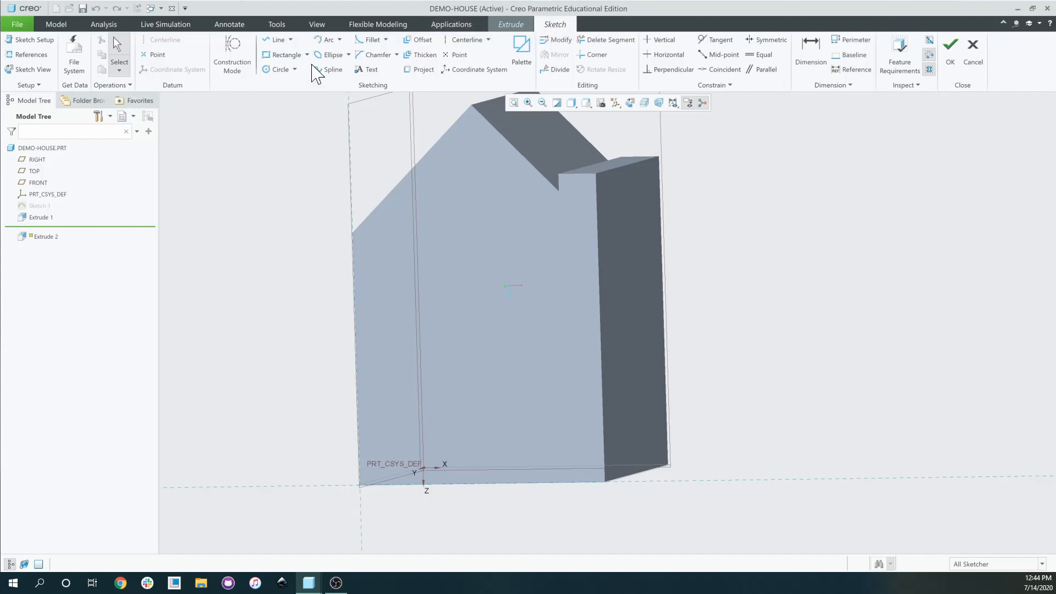
# Draw a rectangle near the upper-left of the front wall, checking the HOUSE-DEMO reference model.
pyautogui.click(283, 57)
pyautogui.scroll(4, 381, 252)
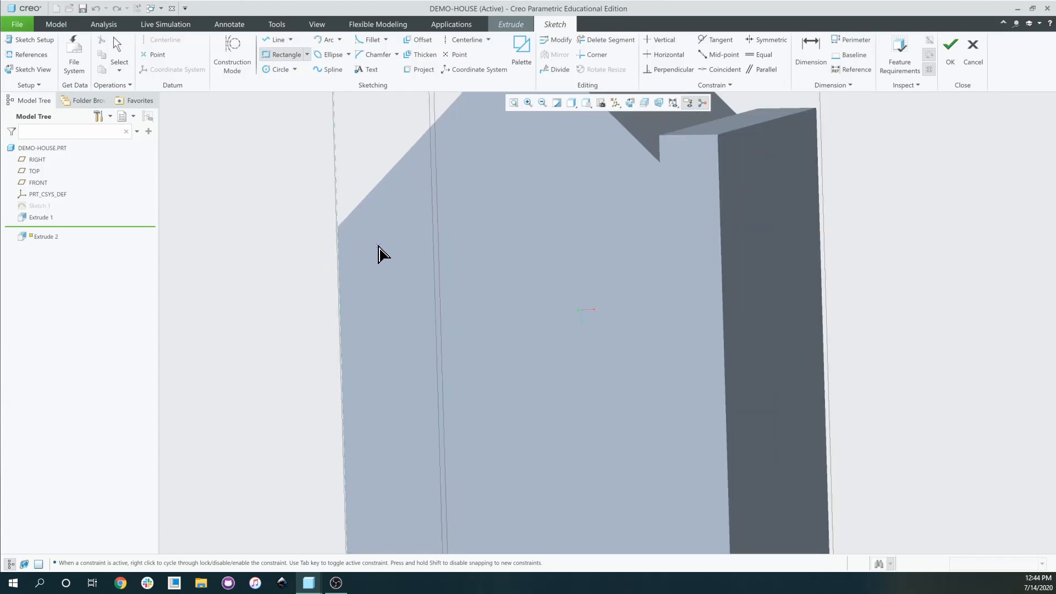
pyautogui.scroll(-2, 385, 263)
pyautogui.moveTo(311, 583)
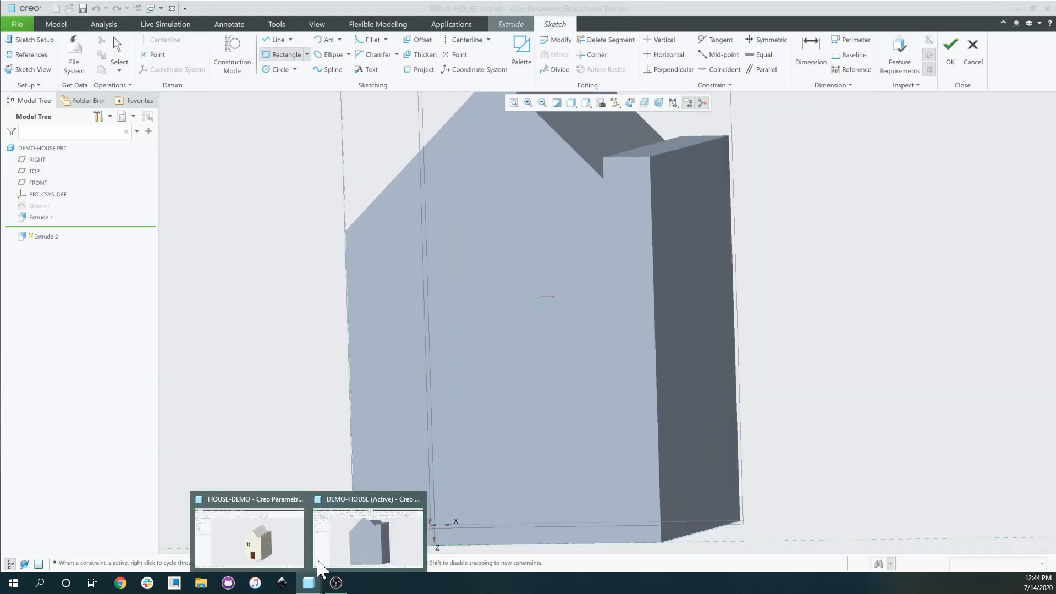
pyautogui.click(276, 528)
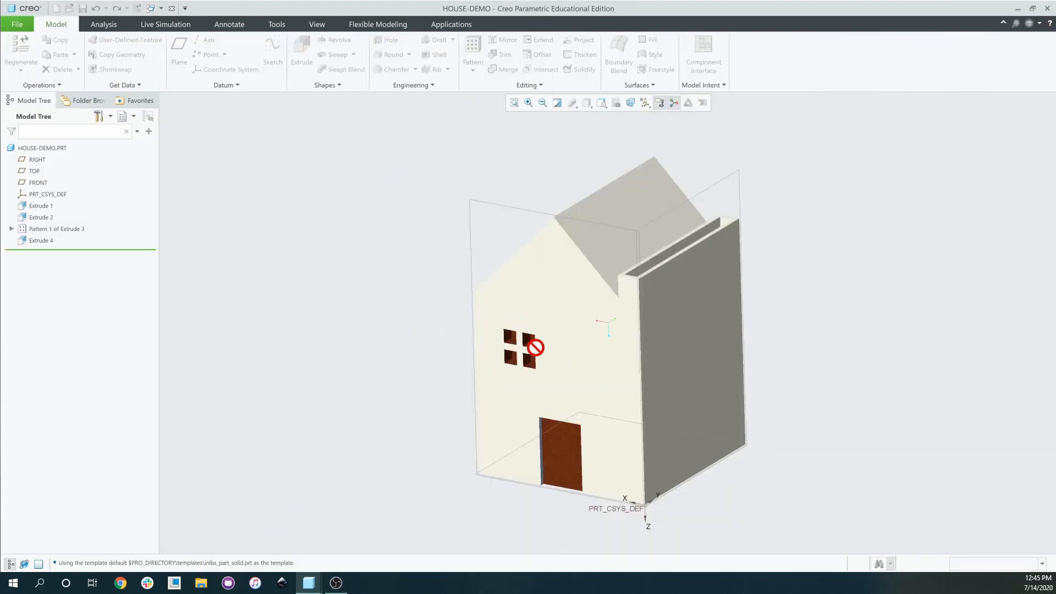
pyautogui.moveTo(309, 583)
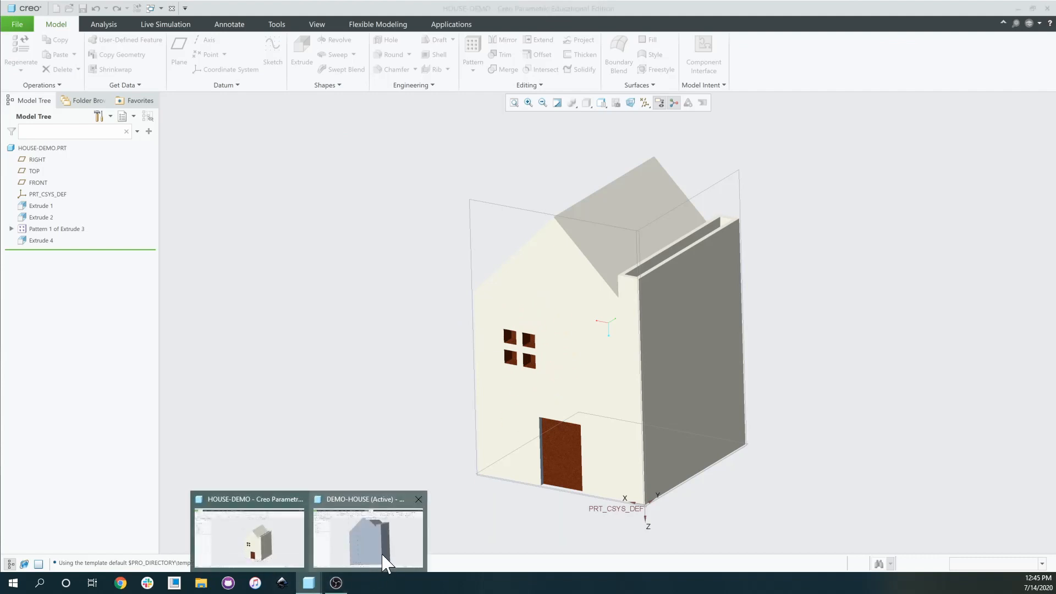
pyautogui.click(405, 430)
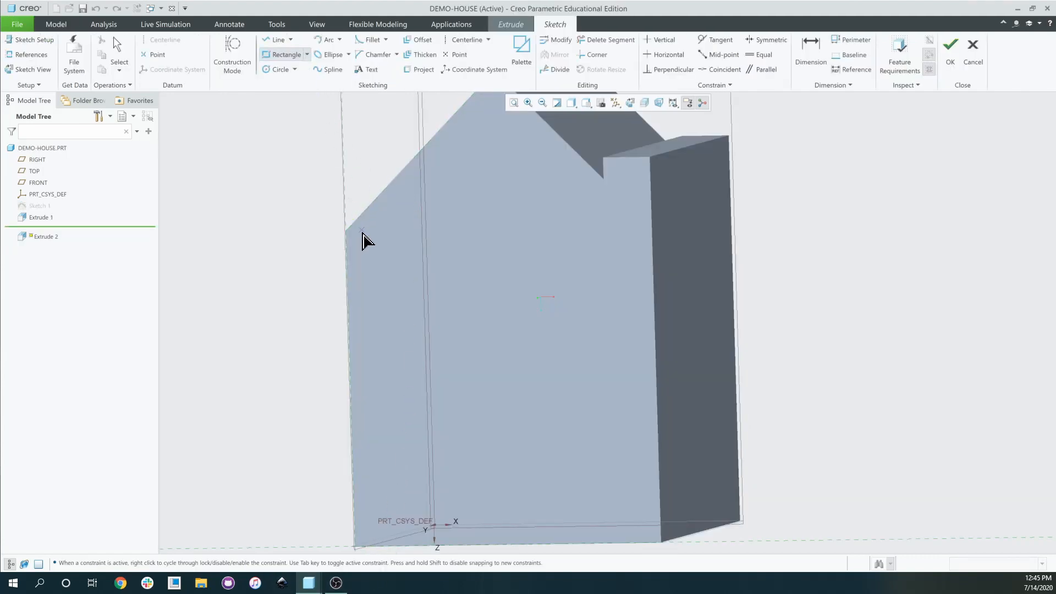
pyautogui.middleClick(381, 260)
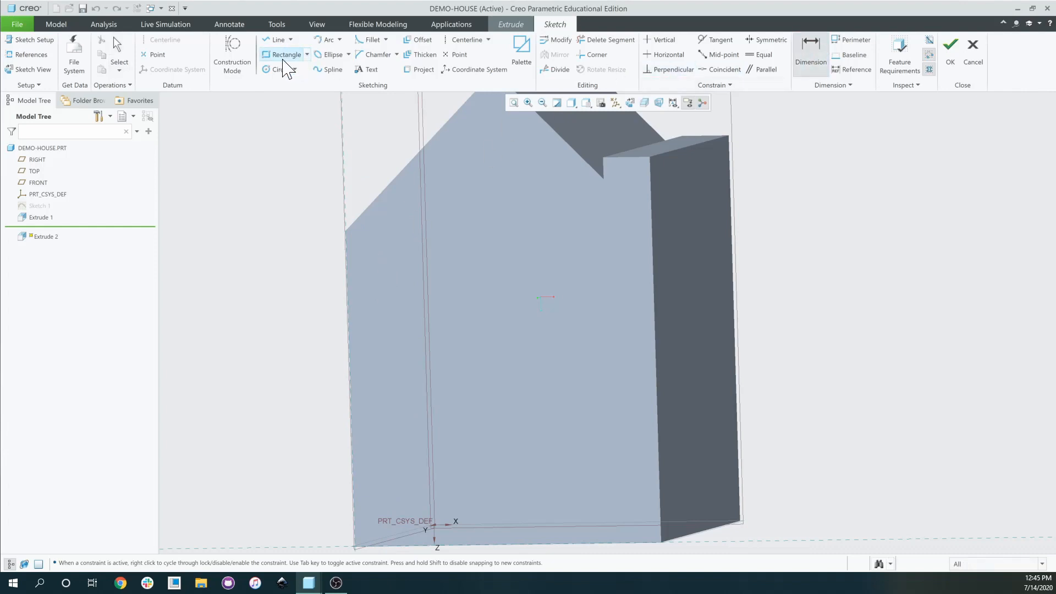
pyautogui.click(283, 54)
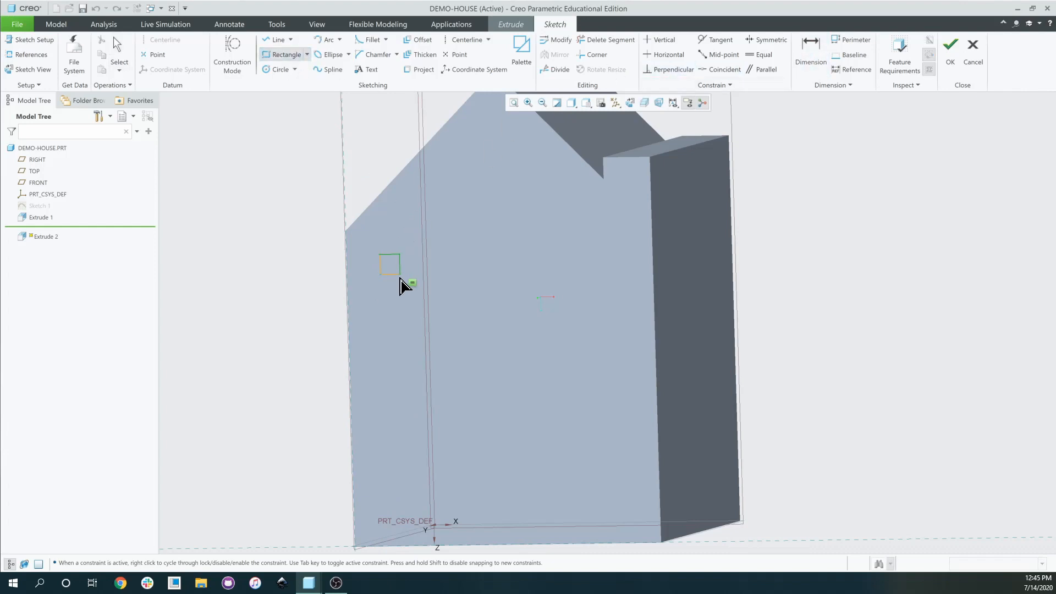
# Dimension the square: 4.00 wide, 4.00 from the left edge, 43.00 above the base.
pyautogui.click(811, 51)
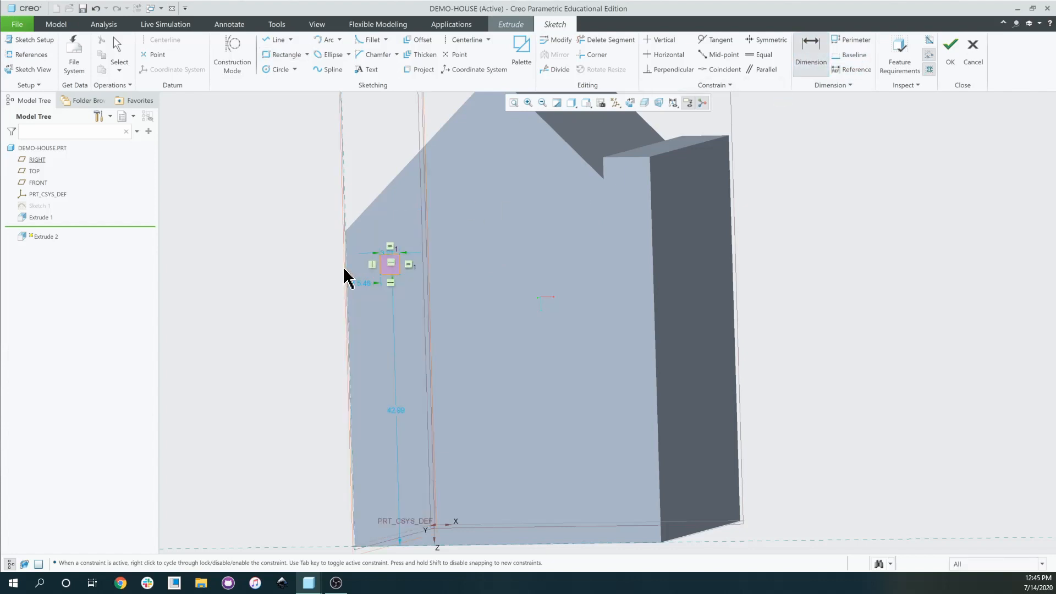
pyautogui.scroll(-4, 377, 256)
pyautogui.middleClick(401, 252)
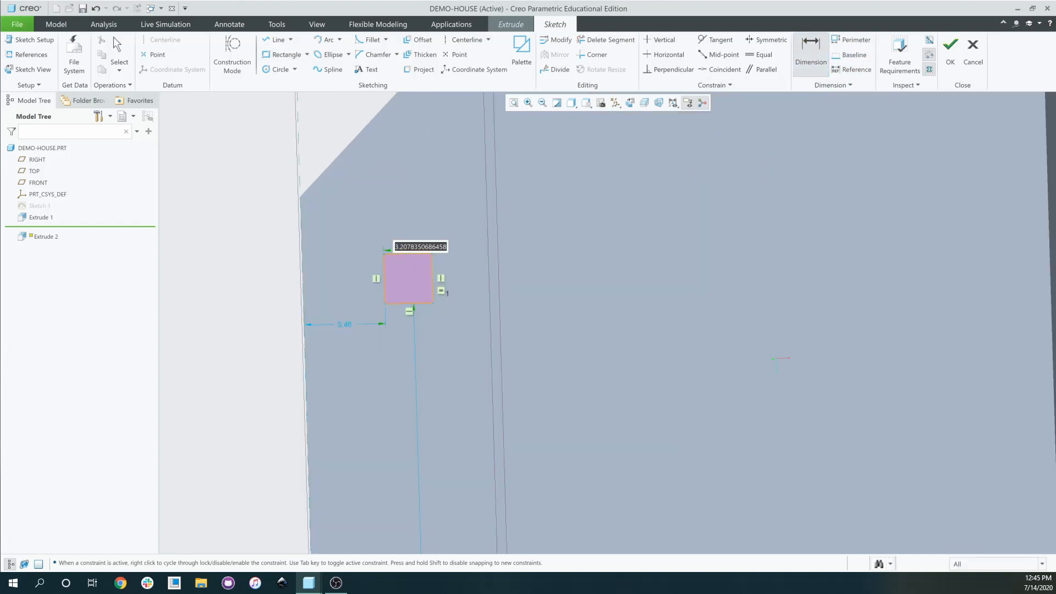
pyautogui.write('4')
pyautogui.press('Return')
pyautogui.click(384, 286)
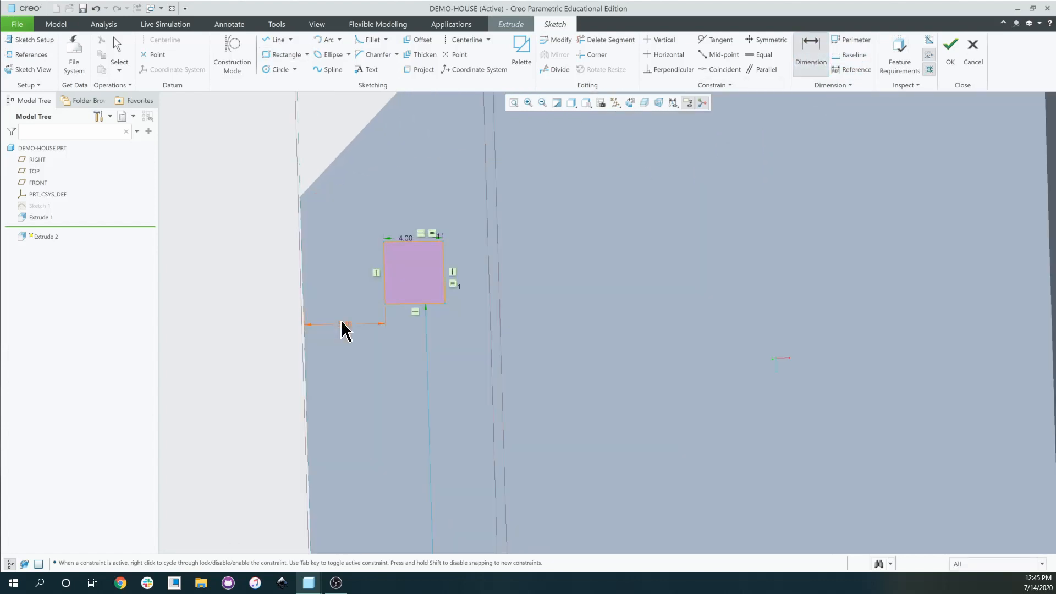
pyautogui.middleClick(342, 329)
pyautogui.write('4')
pyautogui.press('Return')
pyautogui.scroll(-5, 404, 314)
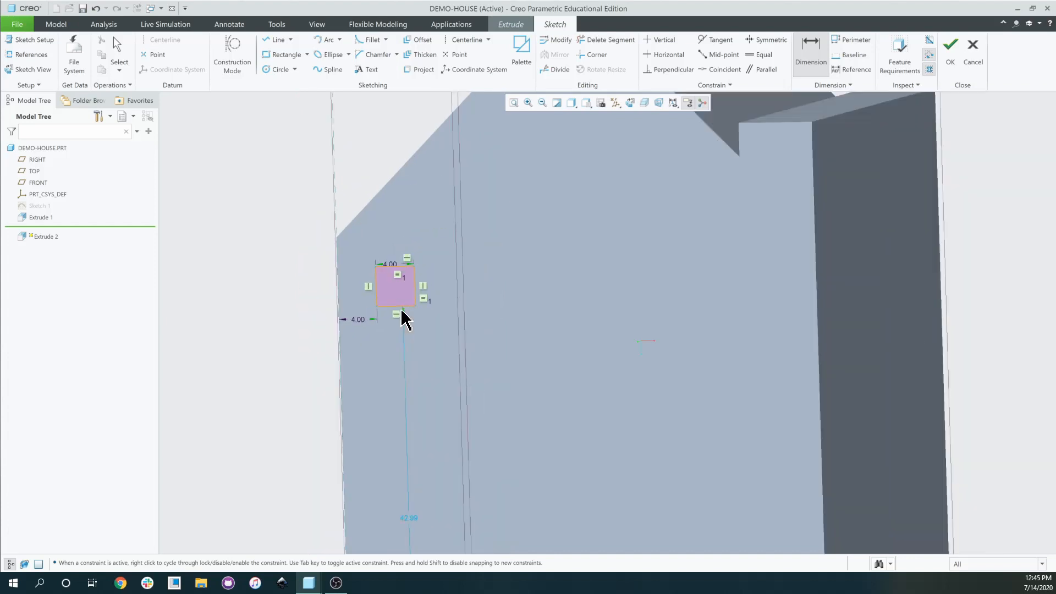
pyautogui.doubleClick(406, 392)
pyautogui.write('43')
pyautogui.press('Return')
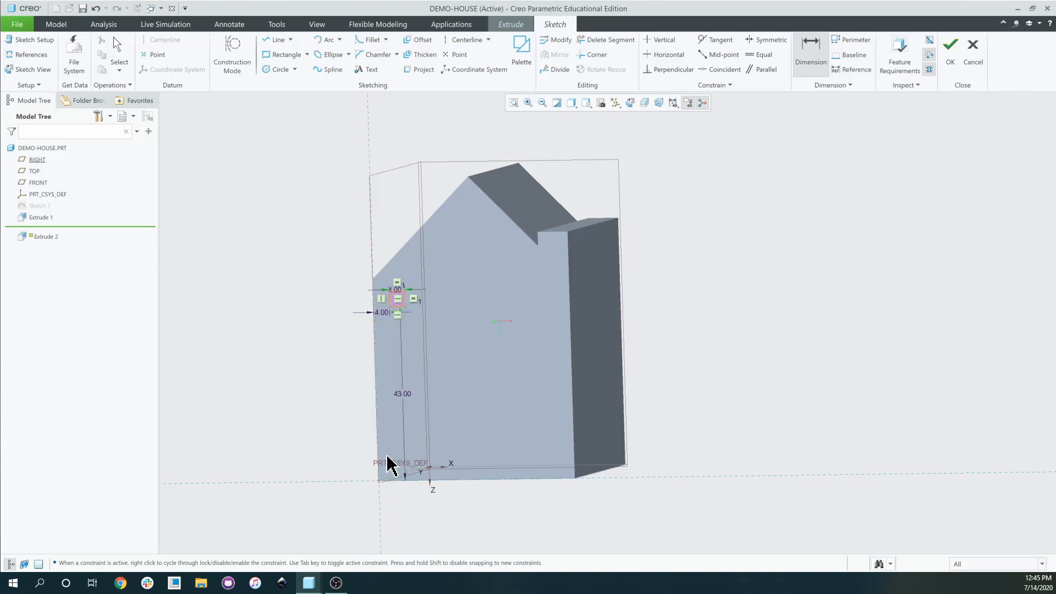
pyautogui.scroll(8, 379, 304)
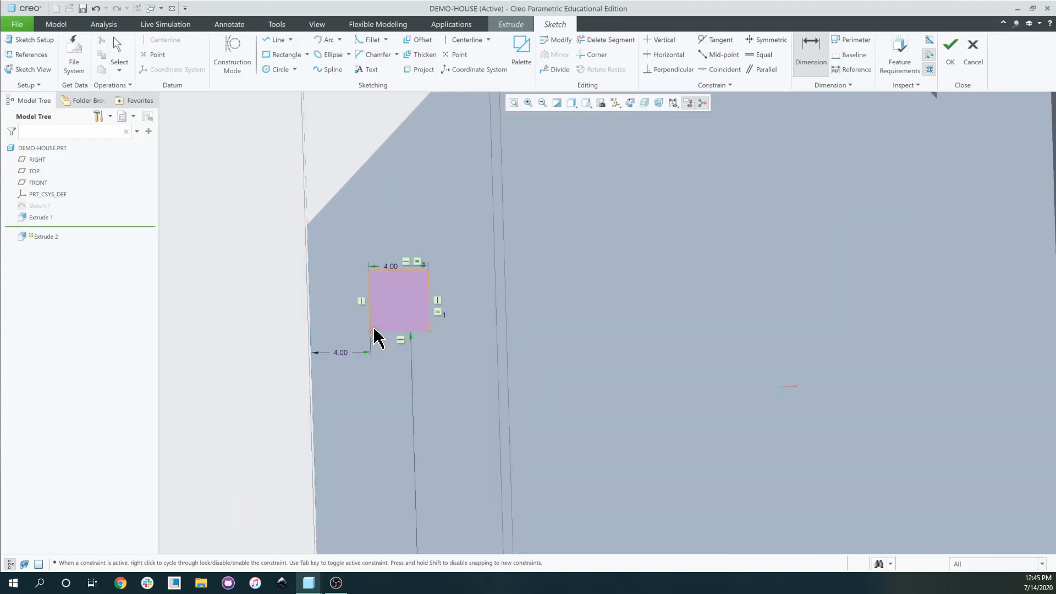
pyautogui.scroll(4, 374, 337)
pyautogui.scroll(-6, 377, 350)
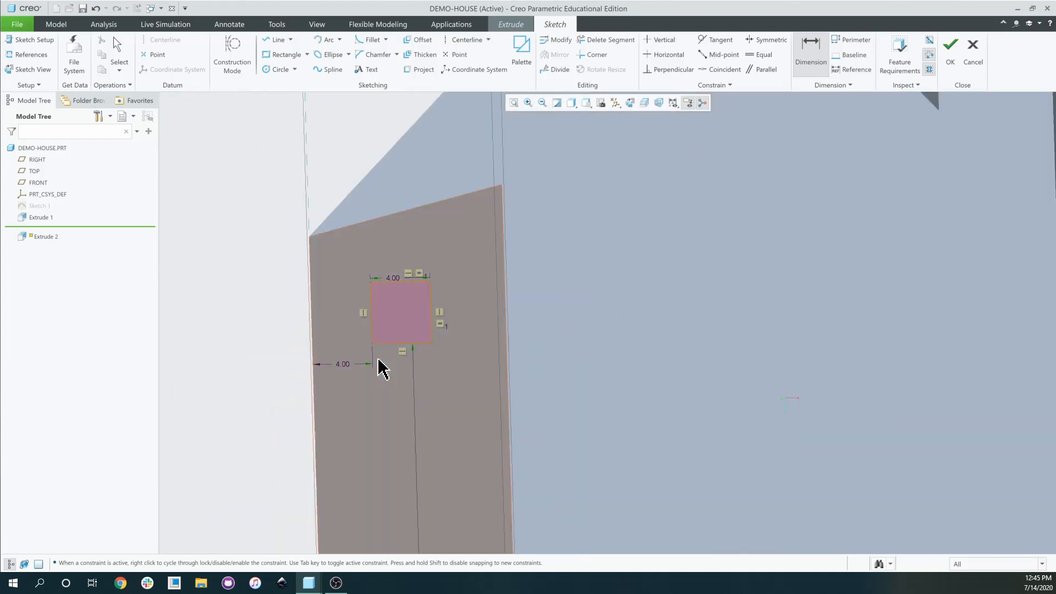
pyautogui.scroll(-3, 337, 305)
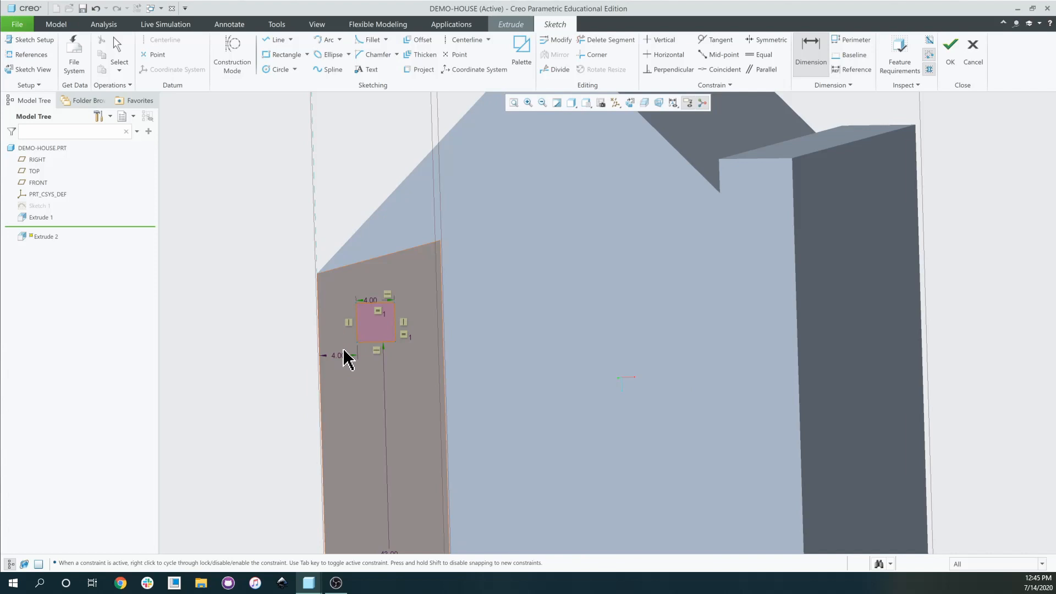
pyautogui.scroll(-3, 358, 353)
pyautogui.scroll(1, 385, 336)
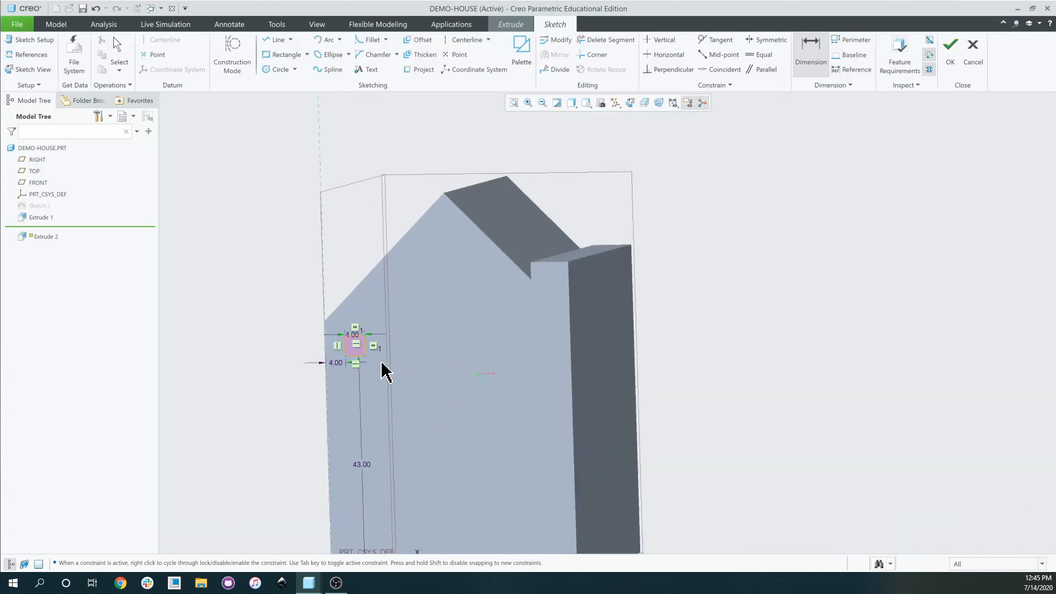
pyautogui.scroll(4, 354, 361)
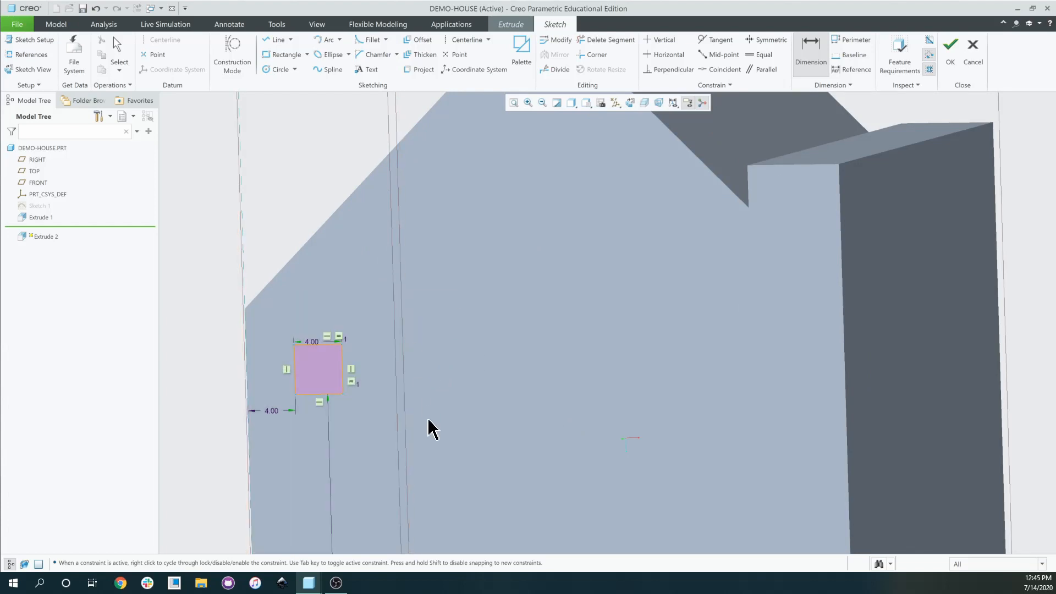
pyautogui.scroll(-3, 430, 433)
pyautogui.scroll(-3, 434, 436)
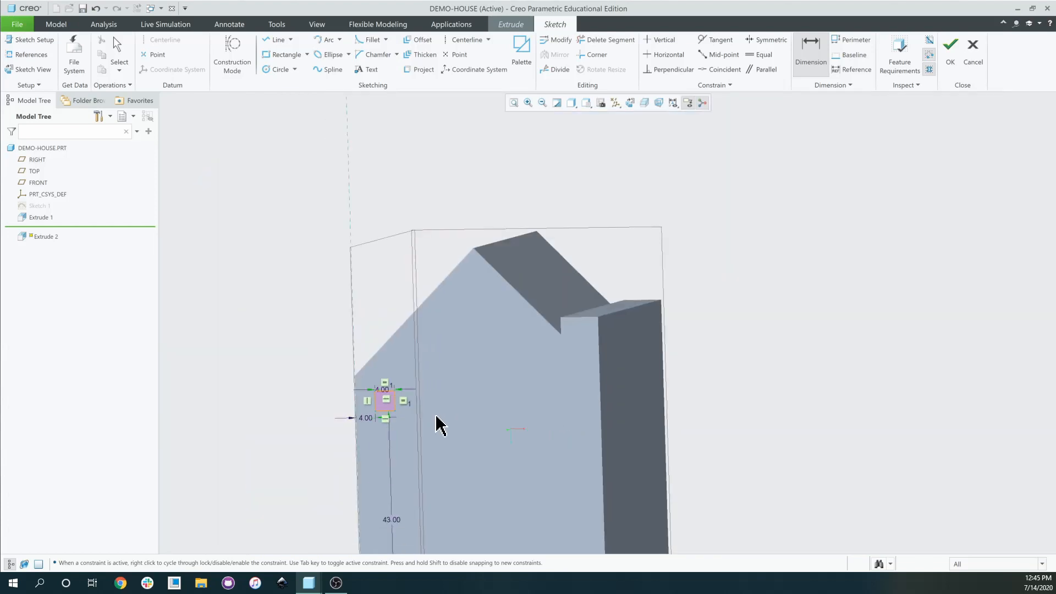
pyautogui.scroll(2, 425, 443)
pyautogui.scroll(4, 410, 432)
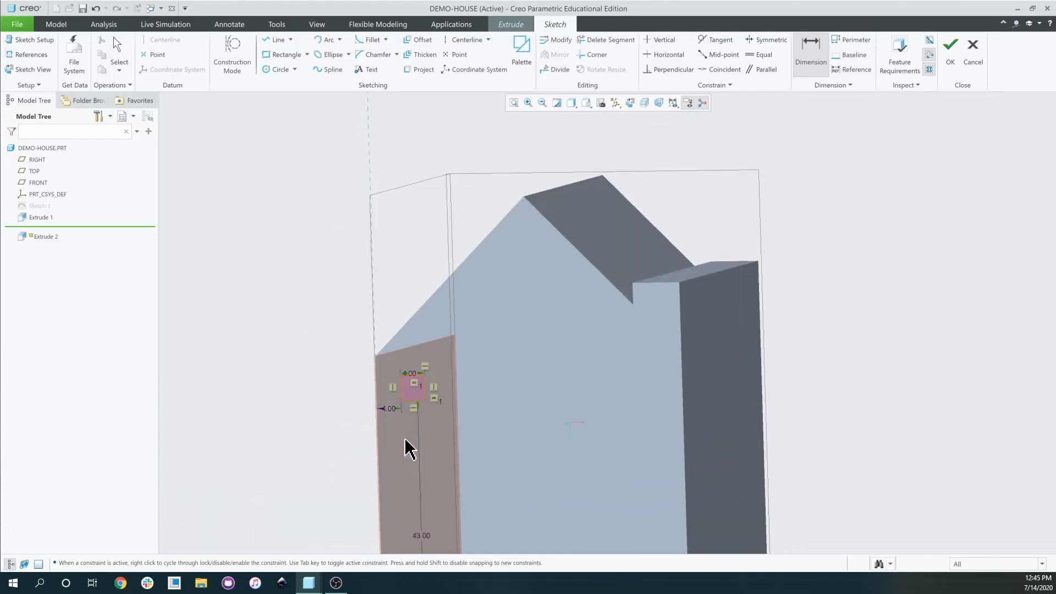
pyautogui.scroll(-1, 408, 455)
pyautogui.scroll(1, 409, 456)
pyautogui.scroll(-4, 407, 450)
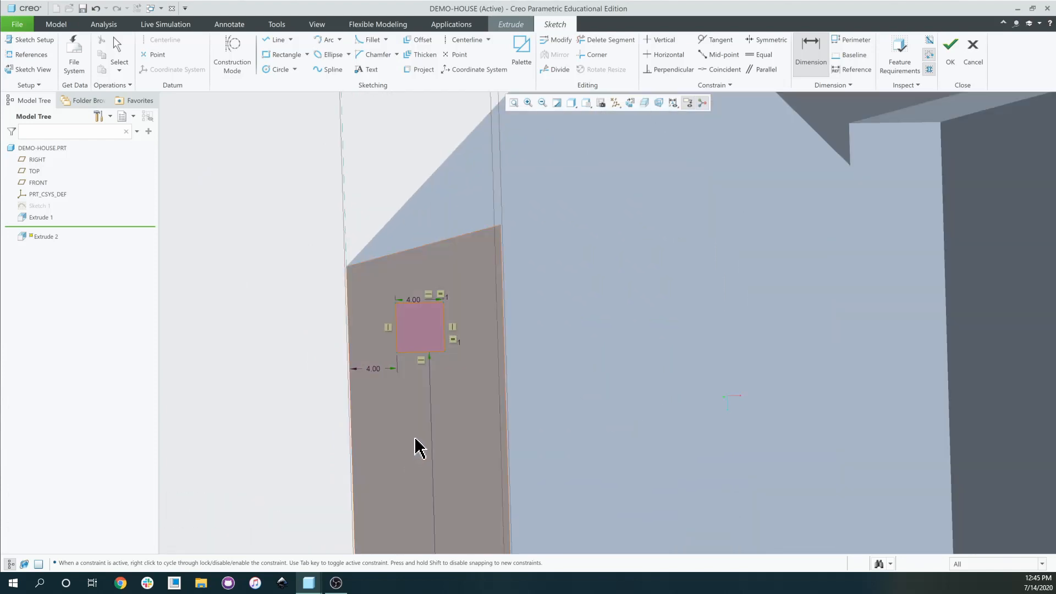
pyautogui.scroll(3, 438, 464)
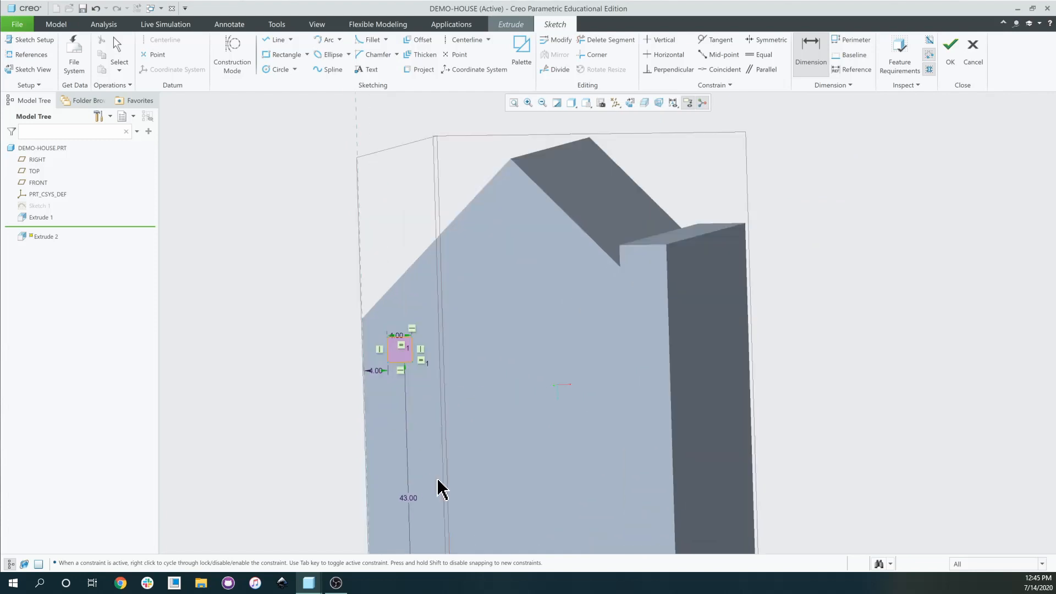
pyautogui.scroll(3, 330, 341)
pyautogui.scroll(-3, 495, 363)
pyautogui.scroll(-3, 524, 424)
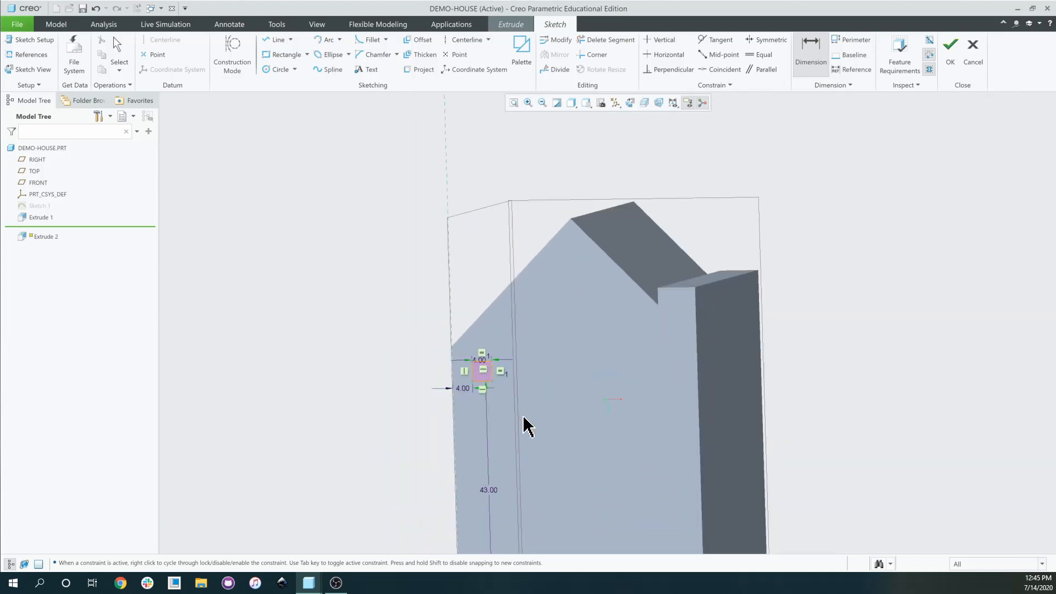
pyautogui.scroll(2, 512, 424)
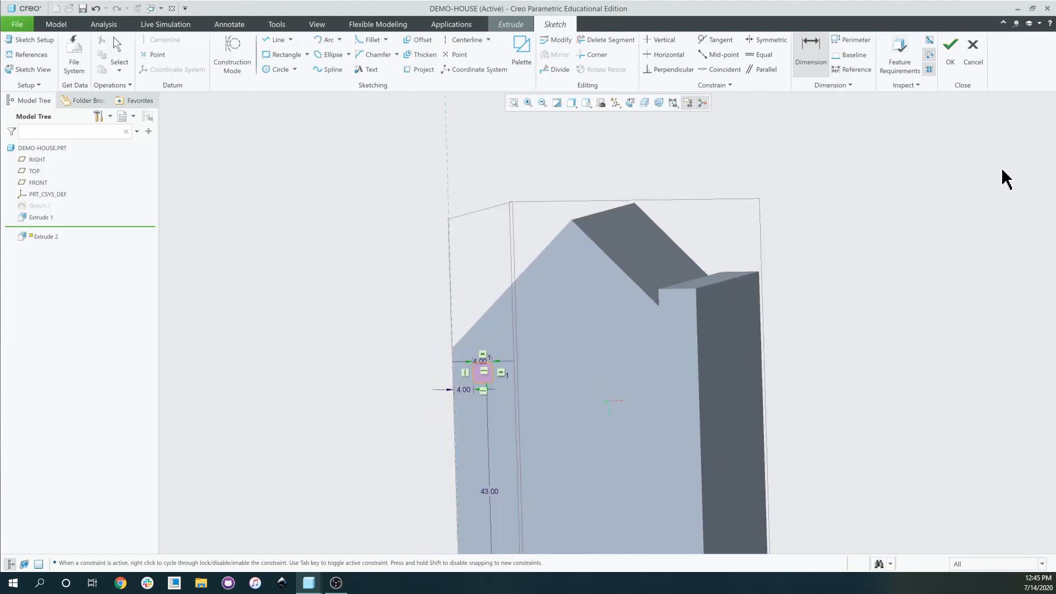
# Exit the sketch and extrude the square as a Remove Material cut 2.00 deep.
pyautogui.click(957, 62)
pyautogui.scroll(4, 484, 383)
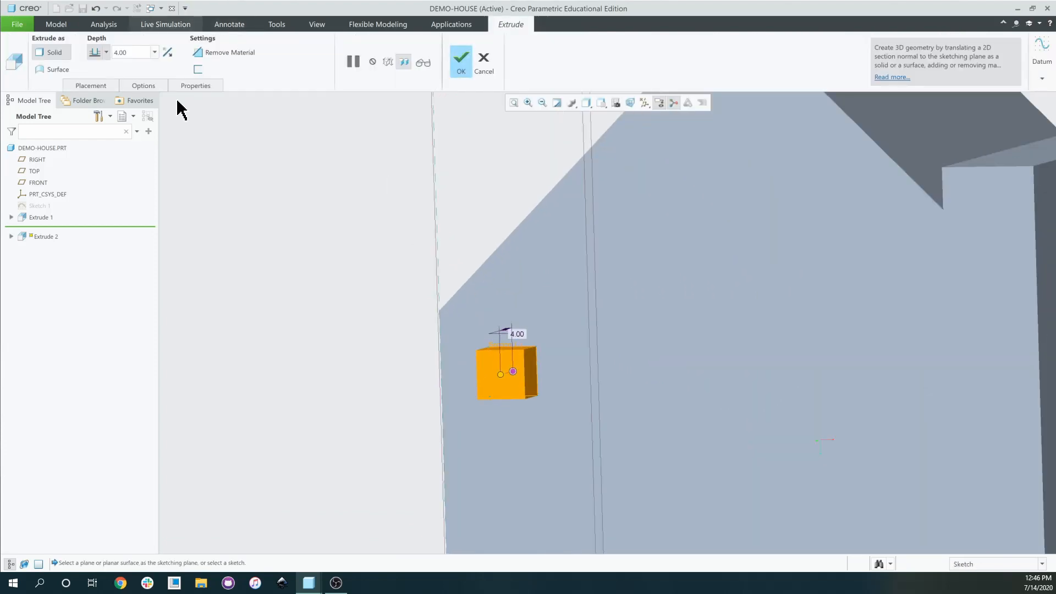
pyautogui.click(167, 53)
pyautogui.scroll(-4, 608, 370)
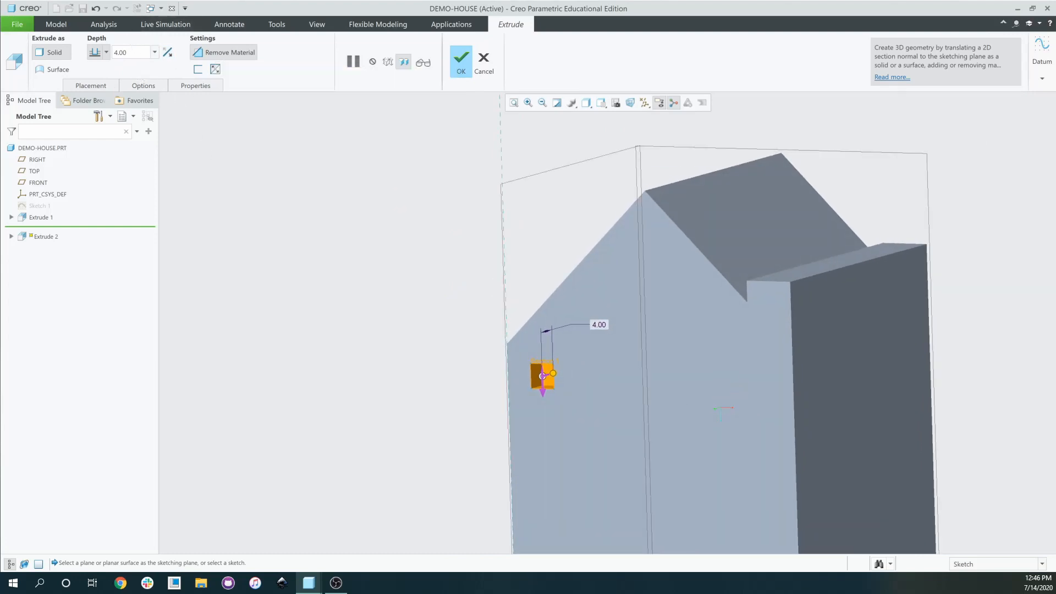
pyautogui.write('2')
pyautogui.press('Return')
pyautogui.scroll(5, 552, 412)
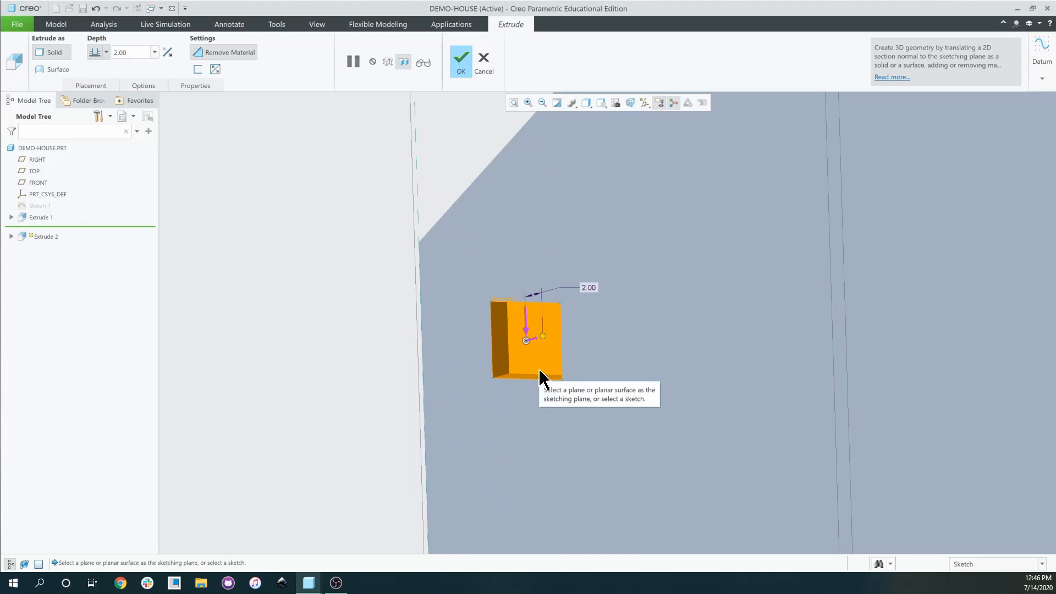
pyautogui.scroll(-4, 543, 379)
pyautogui.scroll(5, 575, 392)
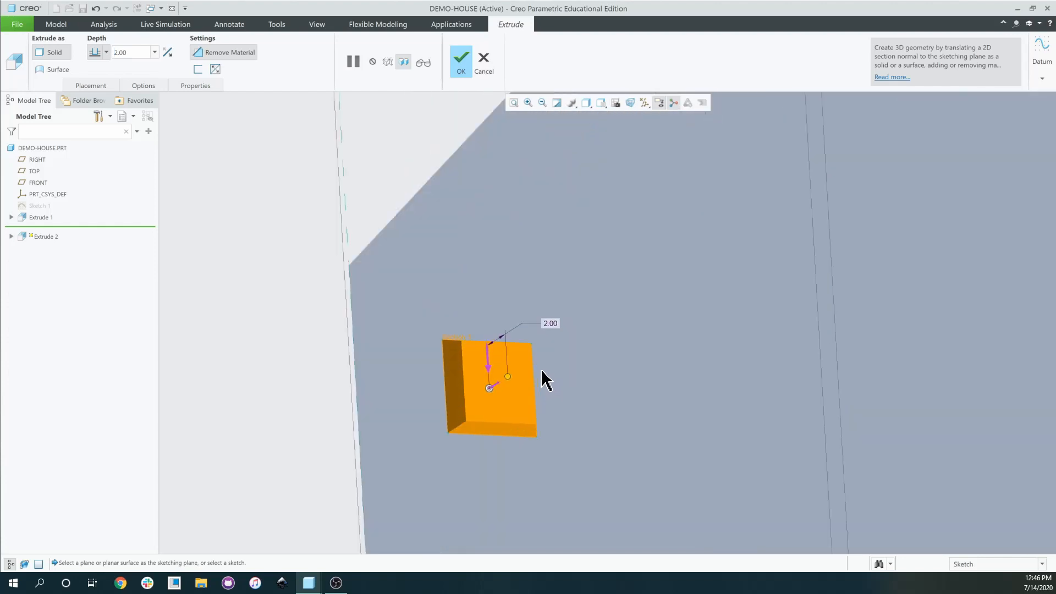
pyautogui.scroll(-3, 545, 380)
pyautogui.scroll(-2, 544, 380)
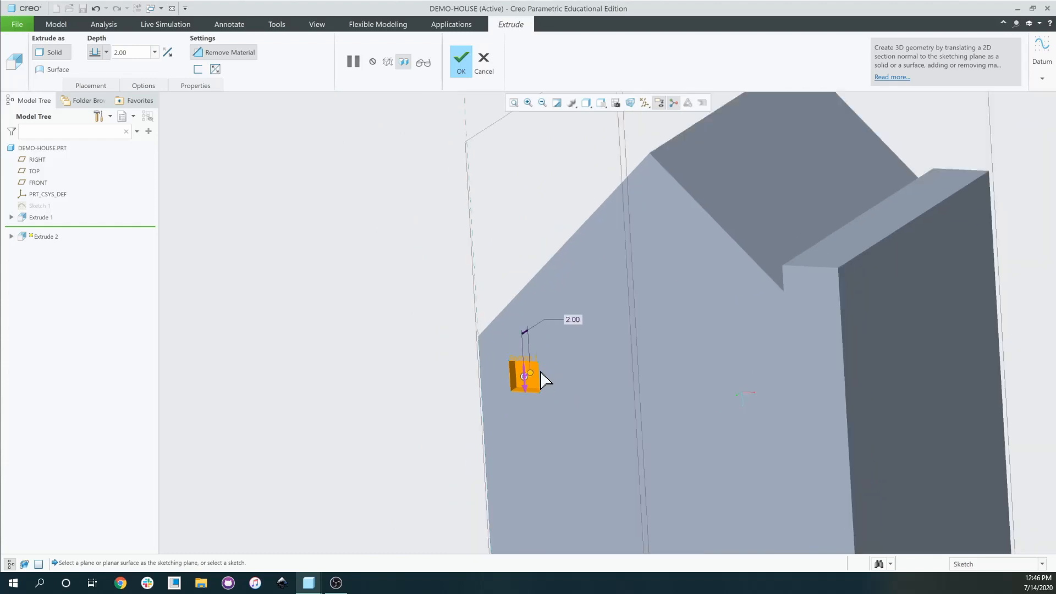
pyautogui.scroll(2, 545, 379)
pyautogui.scroll(-2, 545, 380)
pyautogui.scroll(2, 547, 380)
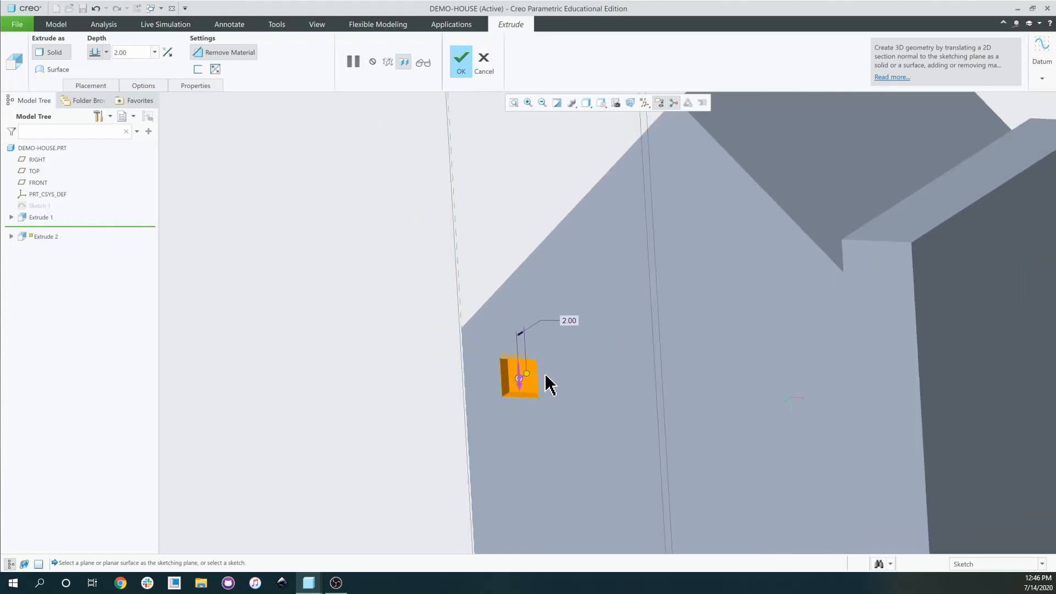
pyautogui.click(462, 61)
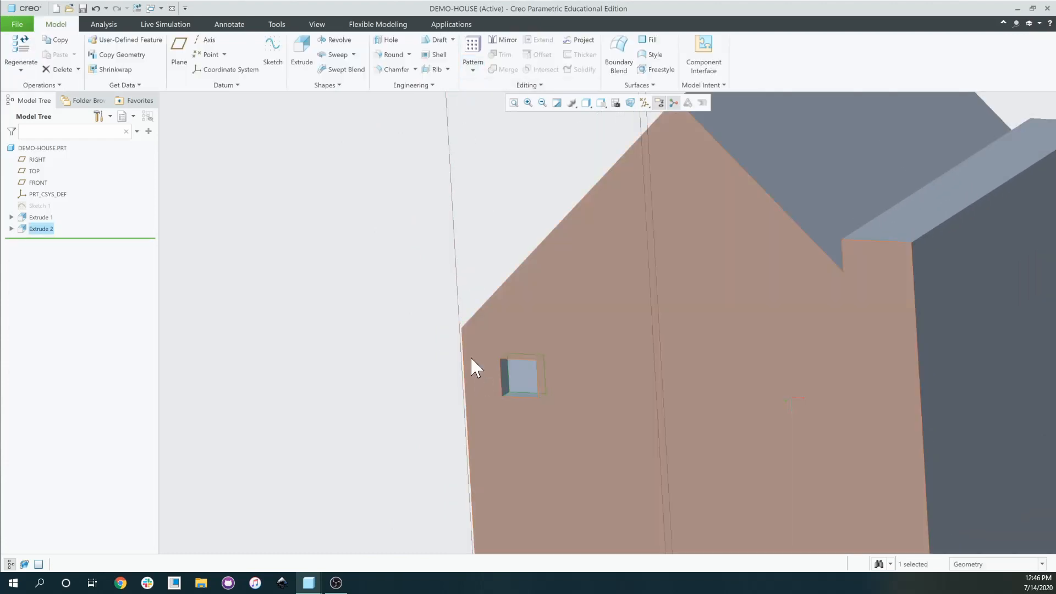
# Switch to the HOUSE-DEMO reference model and back to DEMO-HOUSE.
pyautogui.scroll(-3, 517, 347)
pyautogui.scroll(-1, 517, 342)
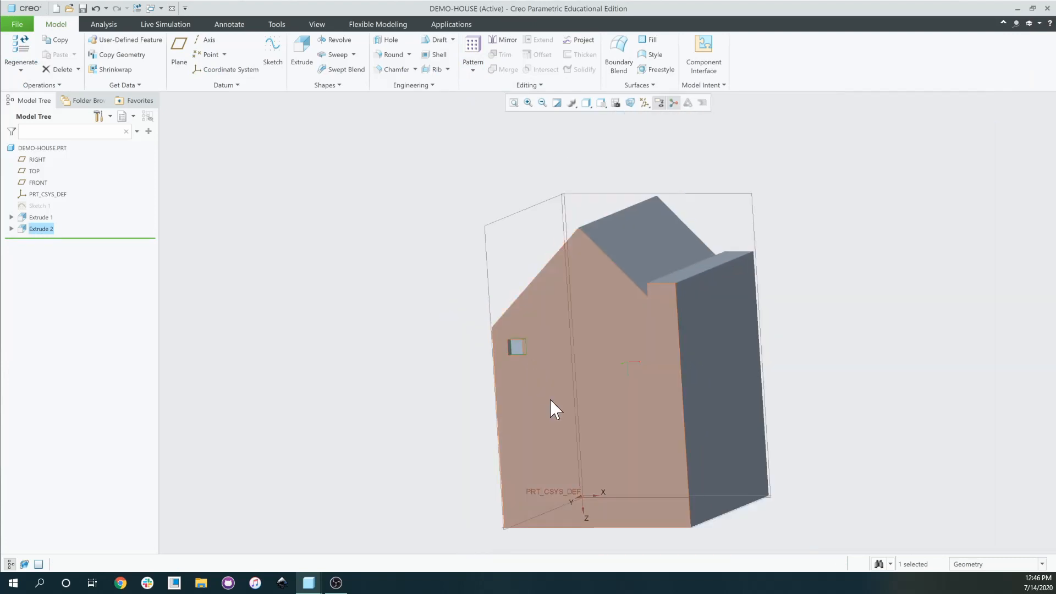
pyautogui.click(318, 584)
pyautogui.moveTo(318, 583)
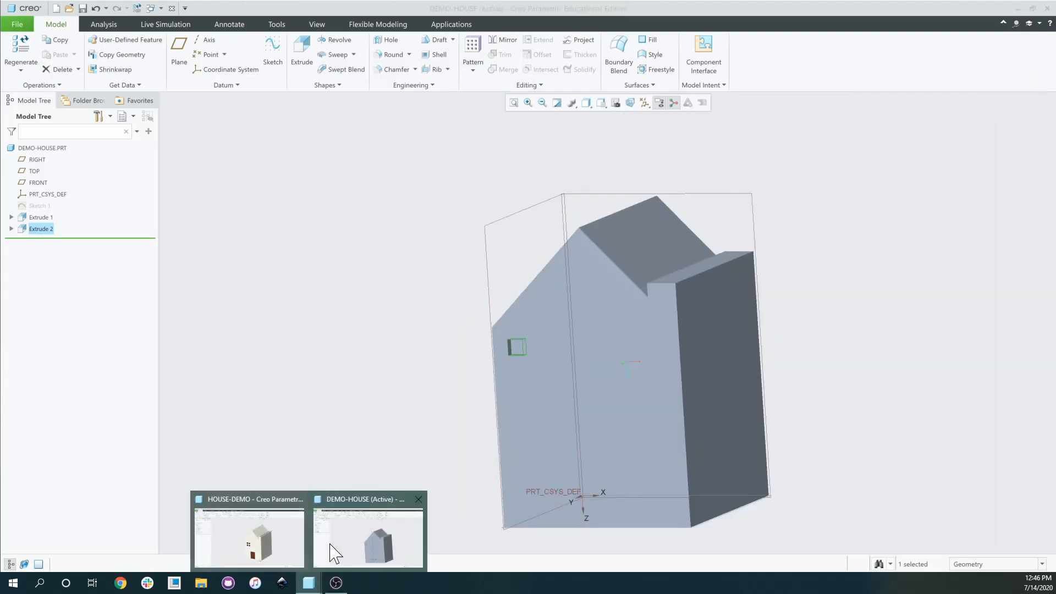
pyautogui.click(278, 528)
pyautogui.scroll(4, 482, 397)
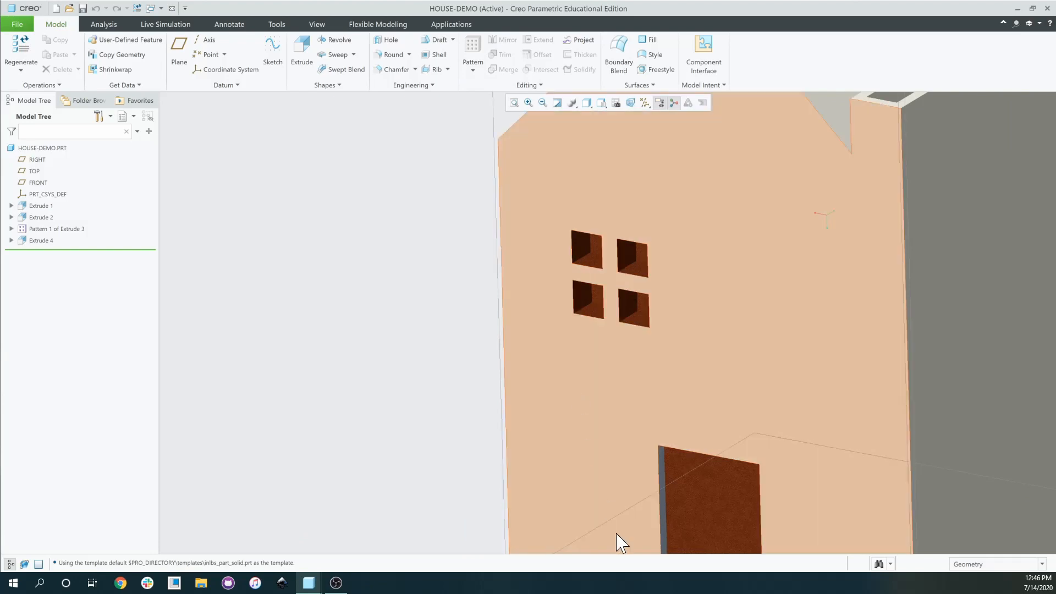
pyautogui.moveTo(311, 583)
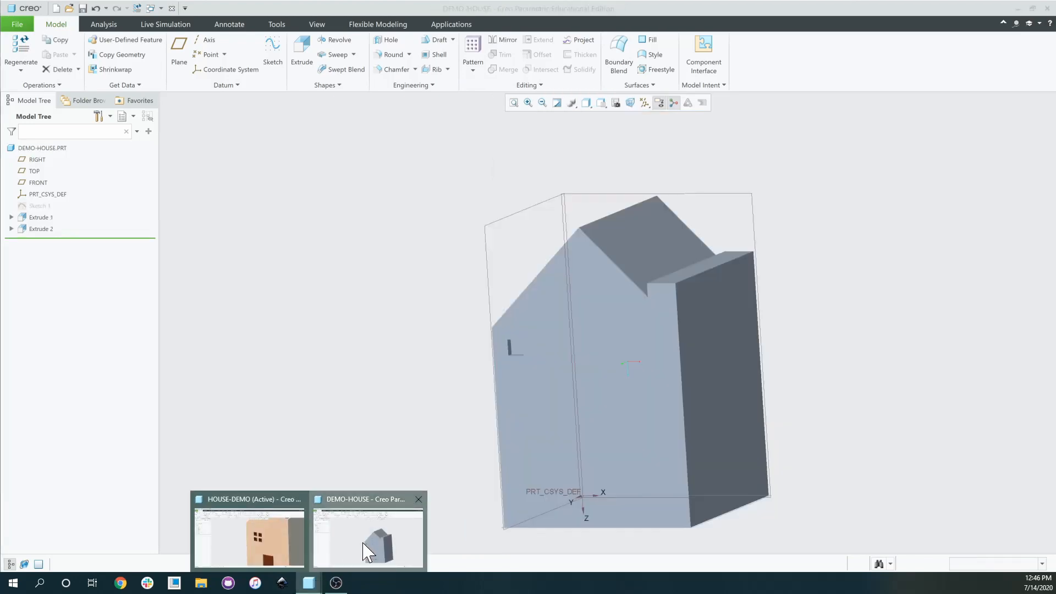
pyautogui.click(355, 528)
# Select Extrude 2 in the model tree and start a Pattern of it.
pyautogui.scroll(-5, 506, 367)
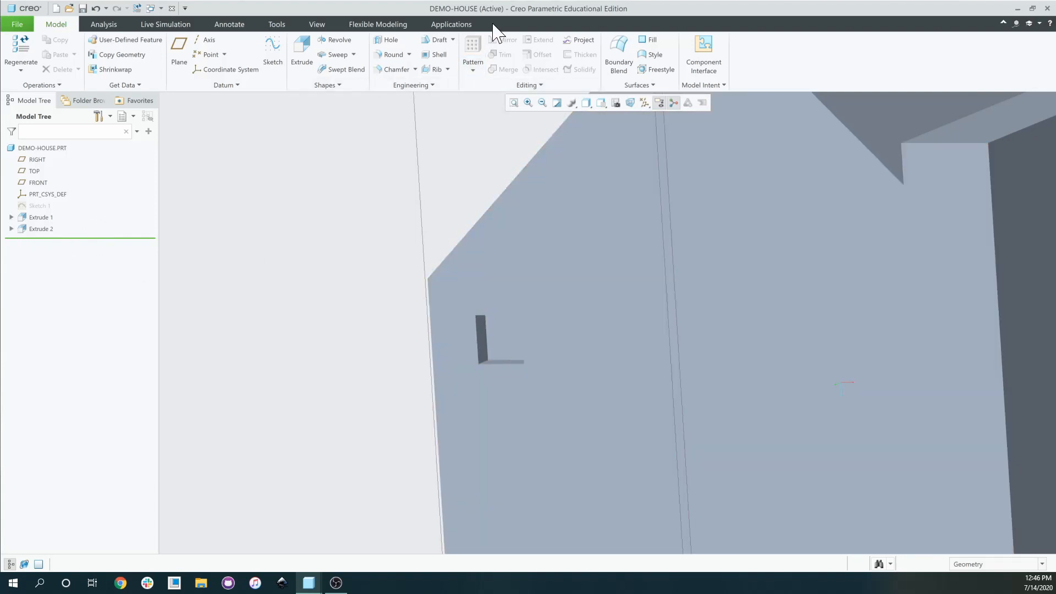
pyautogui.click(46, 229)
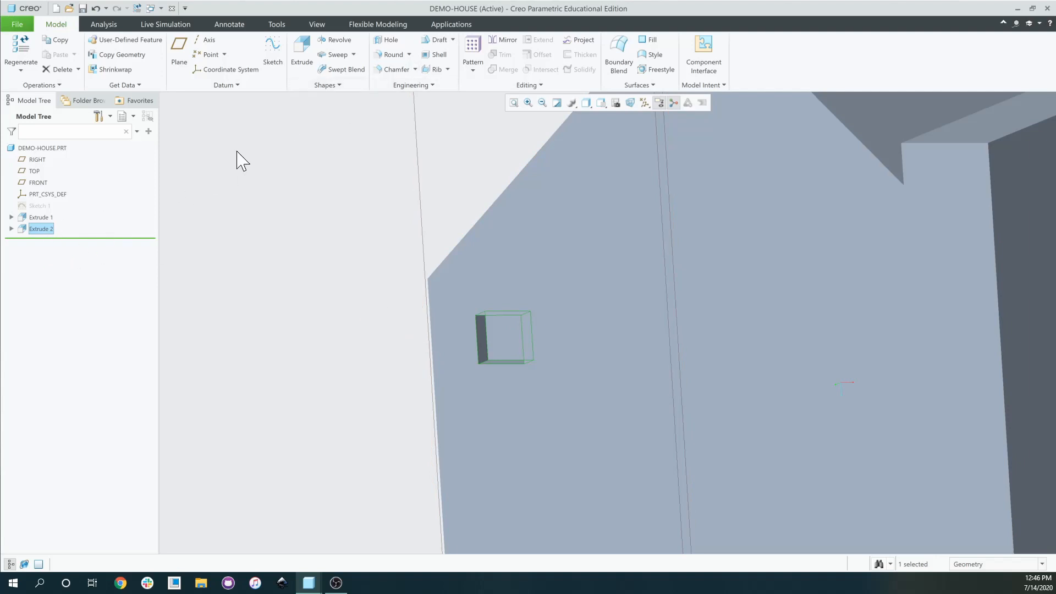
pyautogui.click(472, 48)
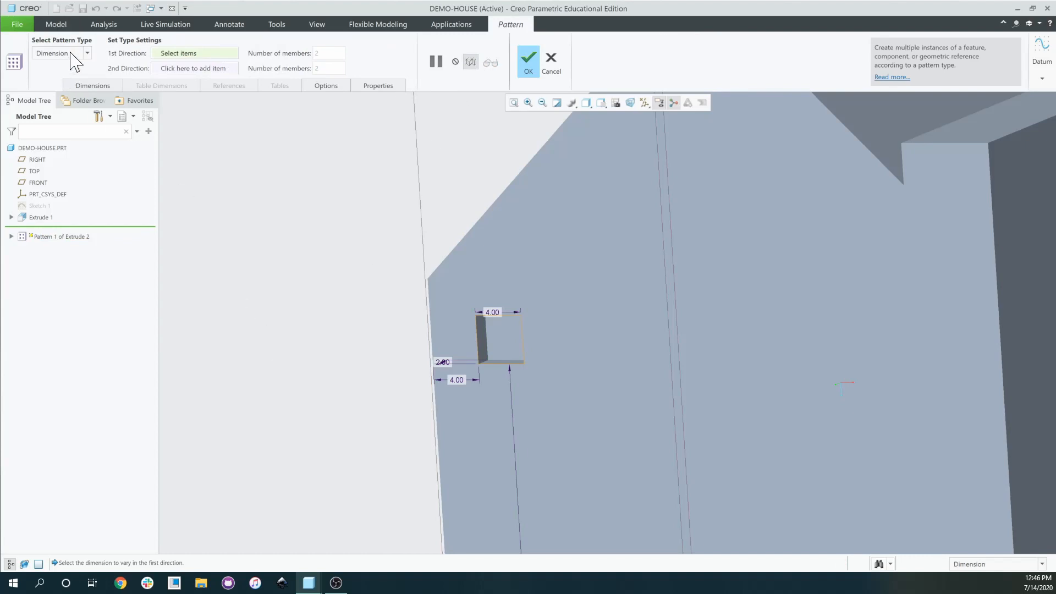
# Set the pattern type to Direction, using the house's left side face, reversed.
pyautogui.scroll(1, 211, 320)
pyautogui.moveTo(212, 320); pyautogui.dragTo(254, 329, button='middle')
pyautogui.scroll(-1, 255, 329)
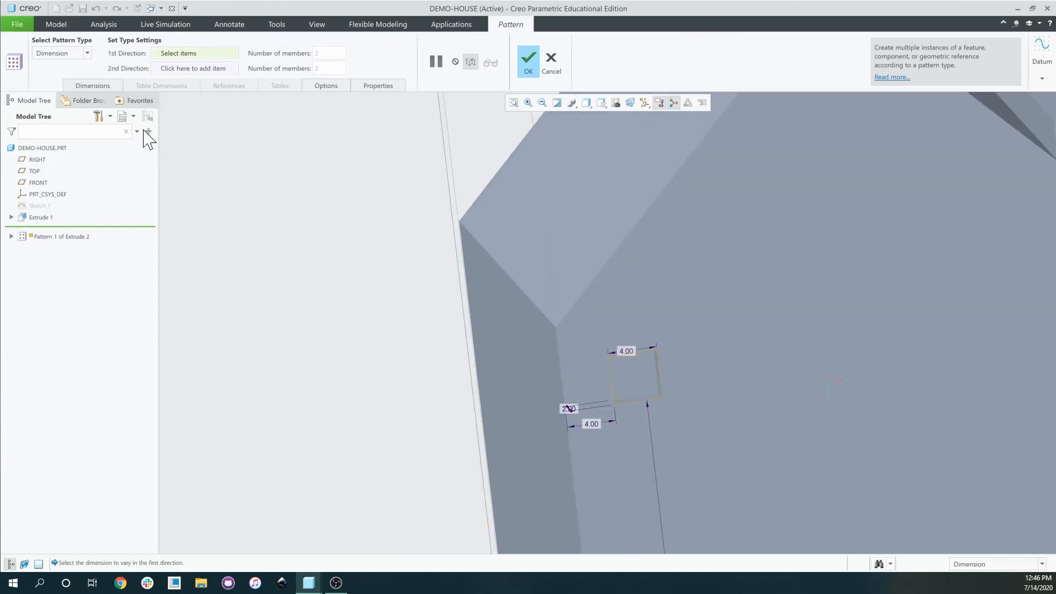
pyautogui.click(73, 55)
pyautogui.click(74, 73)
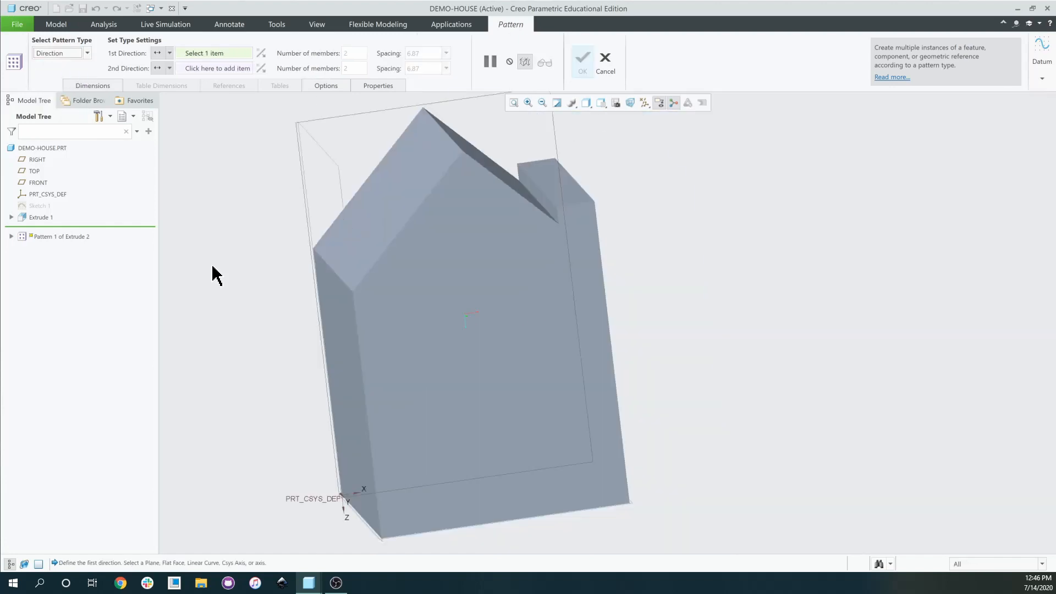
pyautogui.moveTo(391, 347); pyautogui.dragTo(406, 328, button='middle')
pyautogui.click(377, 322)
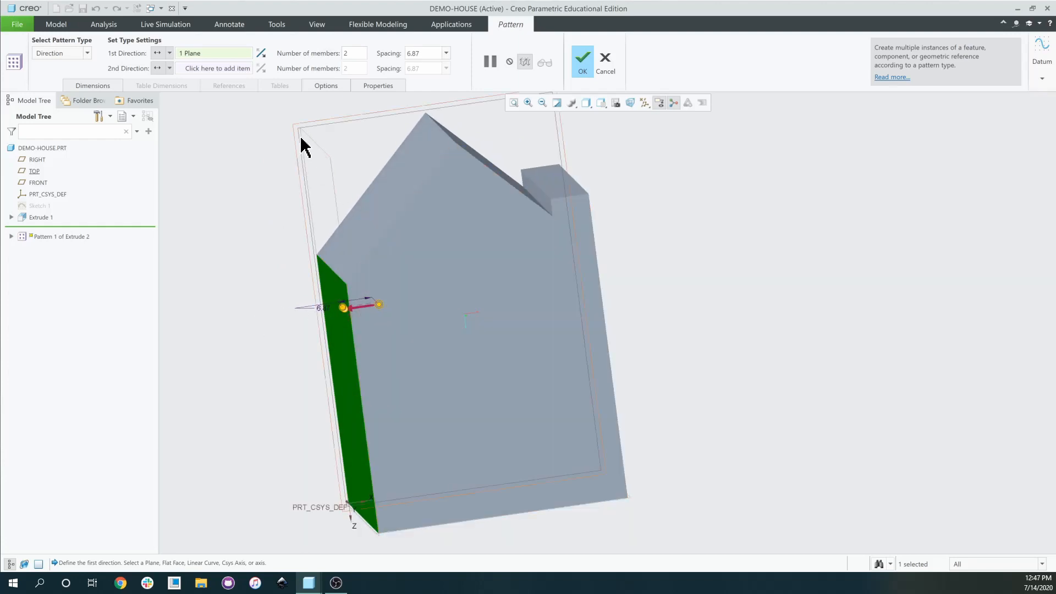
pyautogui.click(260, 53)
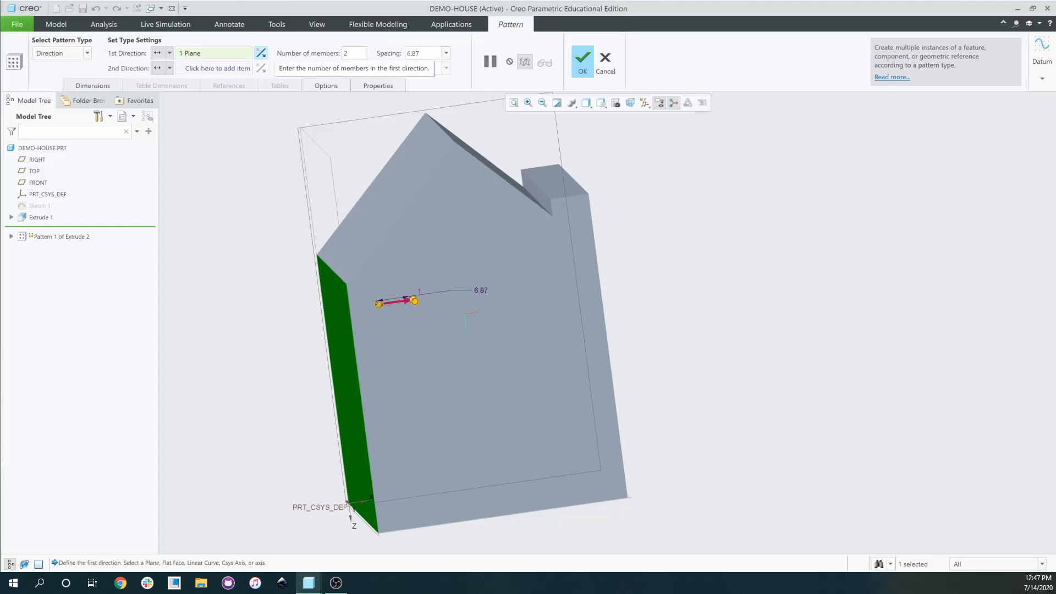
# Set the first-direction spacing to 7.00 with 2 members.
pyautogui.click(414, 53)
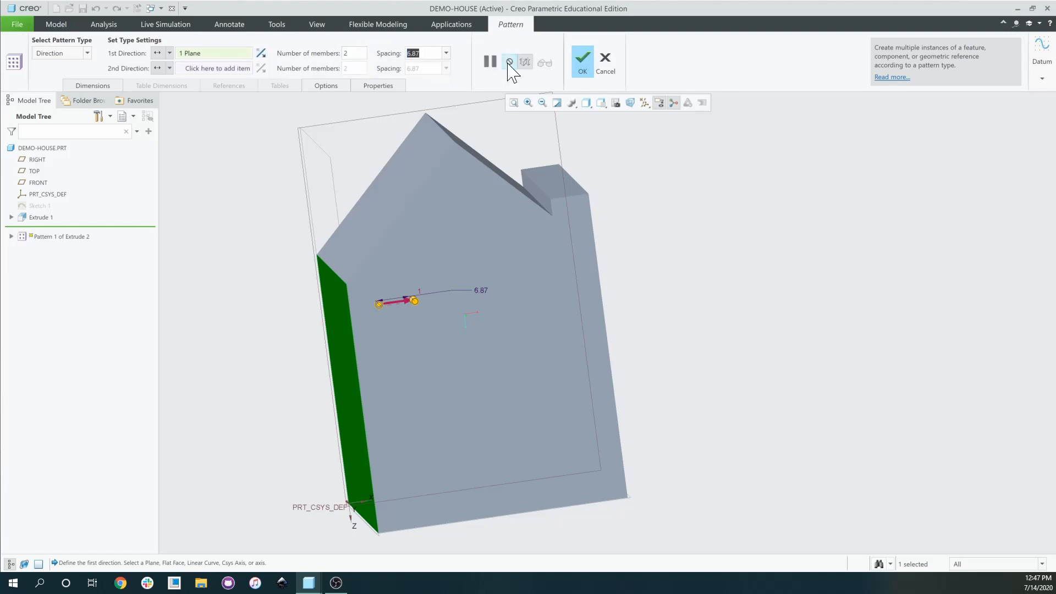
pyautogui.write('7')
pyautogui.press('Return')
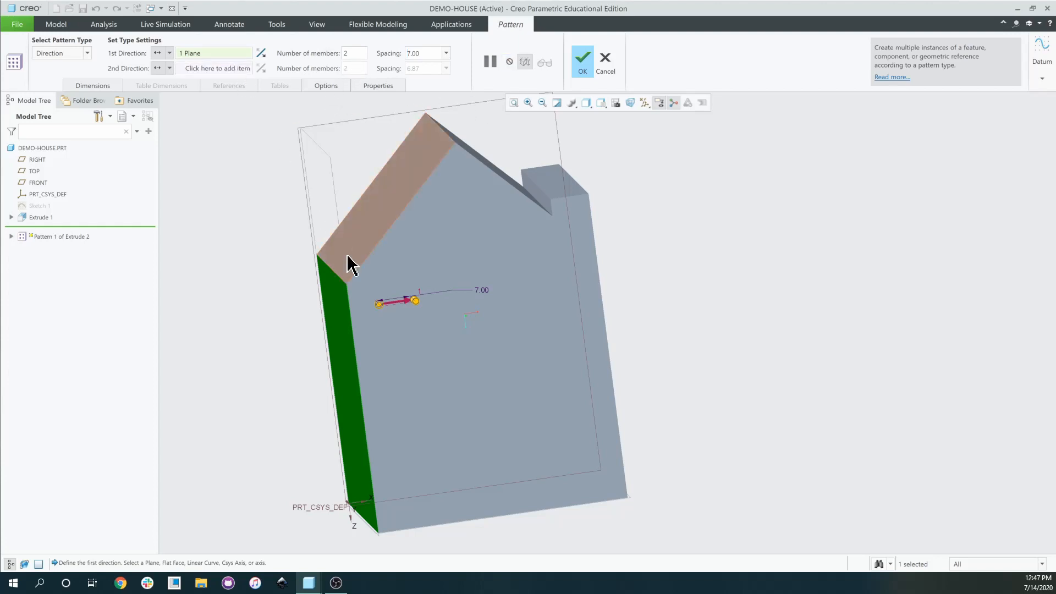
# Reselect the house's side face as the first pattern direction.
pyautogui.moveTo(349, 264); pyautogui.dragTo(337, 217, button='middle')
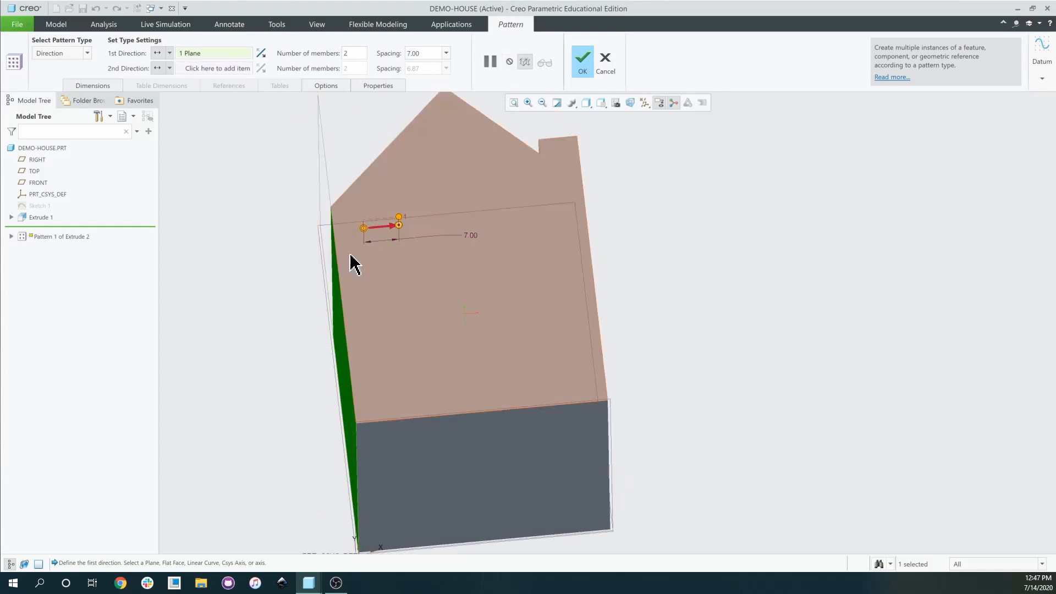
pyautogui.moveTo(354, 264); pyautogui.dragTo(346, 324, button='middle')
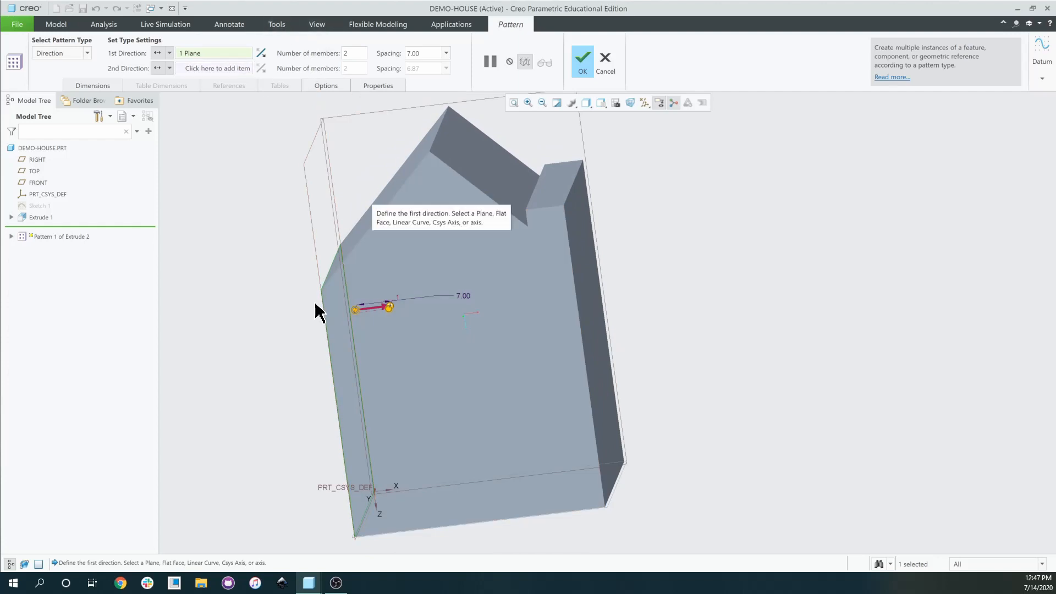
pyautogui.scroll(-6, 417, 325)
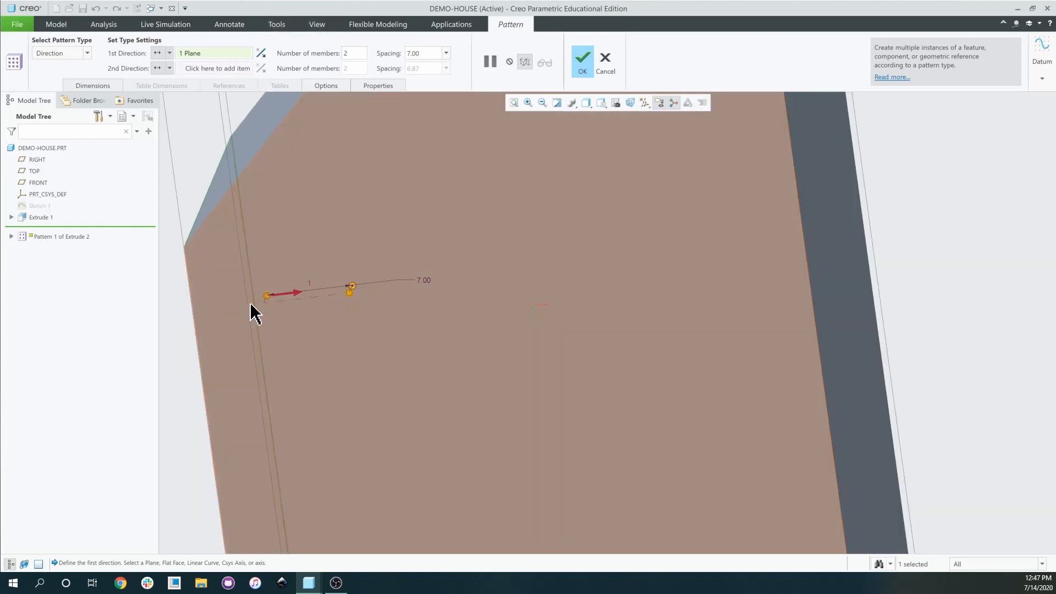
pyautogui.scroll(1, 394, 304)
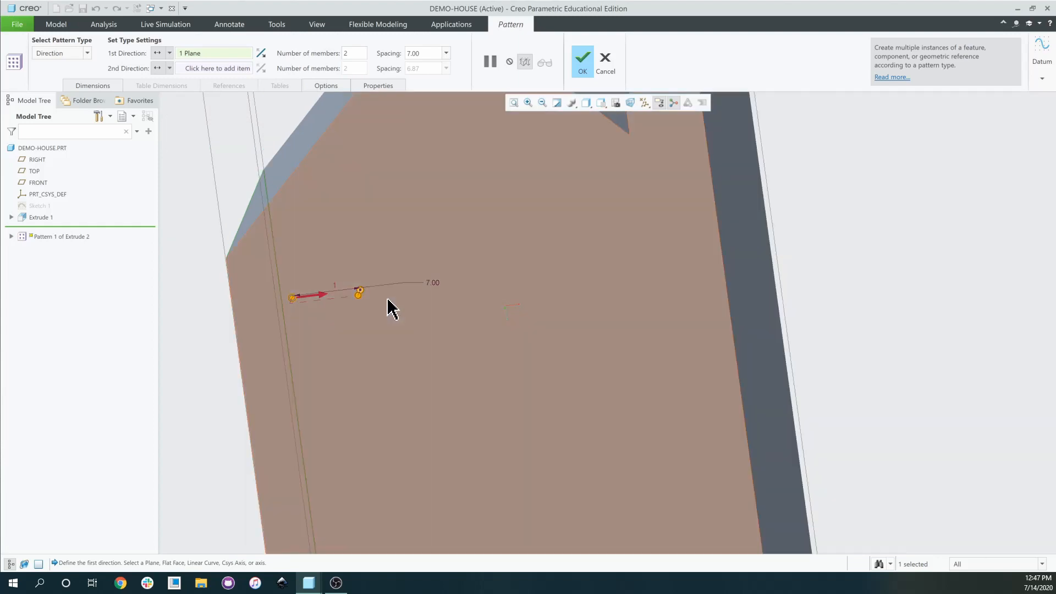
pyautogui.moveTo(387, 298); pyautogui.dragTo(413, 385, button='middle')
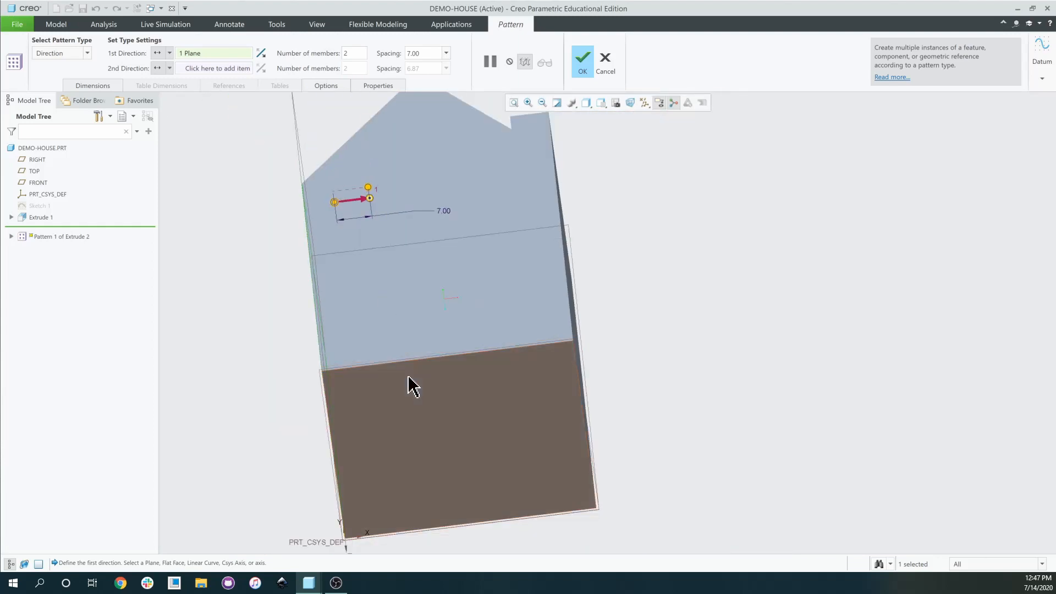
pyautogui.click(501, 436)
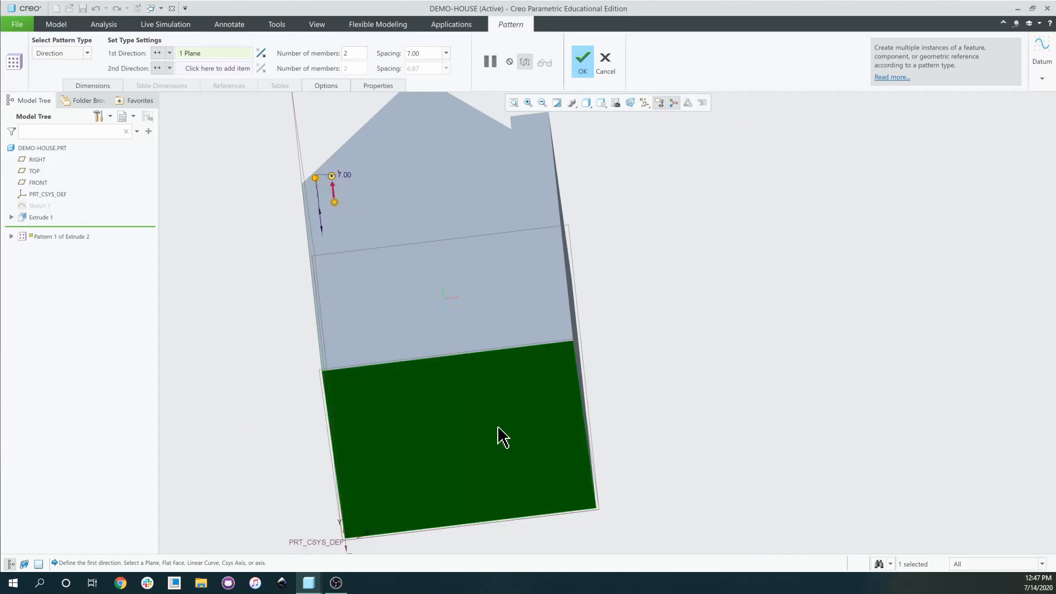
pyautogui.moveTo(389, 313); pyautogui.dragTo(534, 338, button='middle')
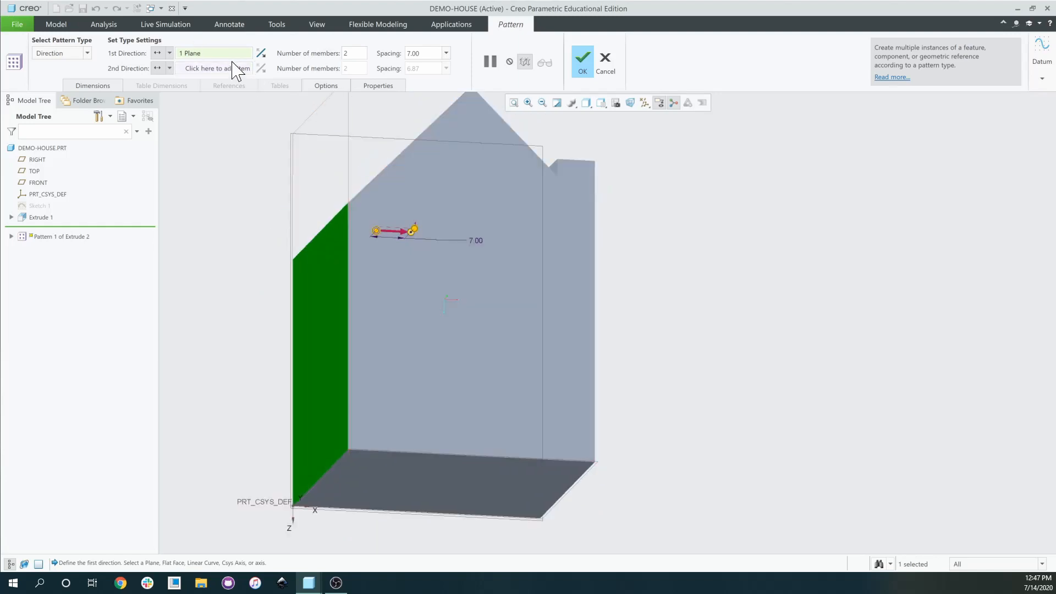
# Pick the bottom face as second direction at 7.00 spacing and finish the 2×2 pattern.
pyautogui.click(198, 69)
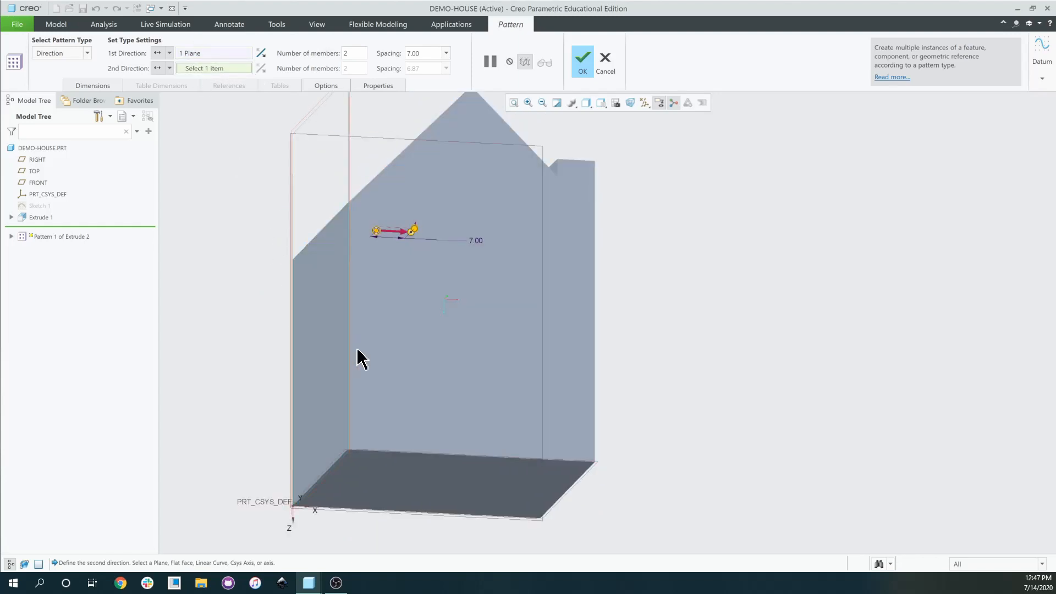
pyautogui.click(420, 477)
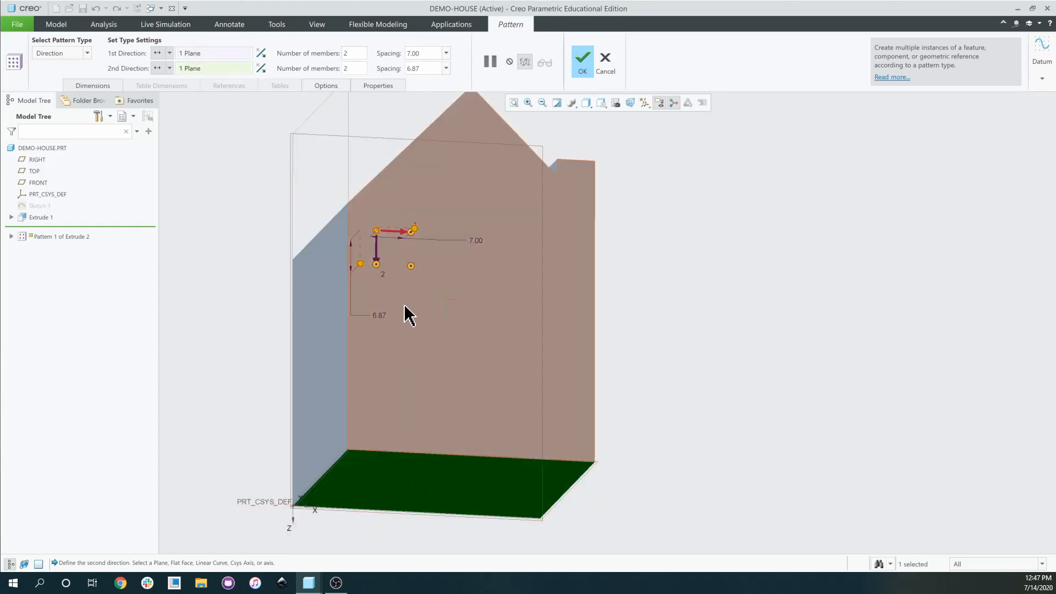
pyautogui.moveTo(406, 314); pyautogui.dragTo(403, 332, button='middle')
pyautogui.scroll(-5, 396, 358)
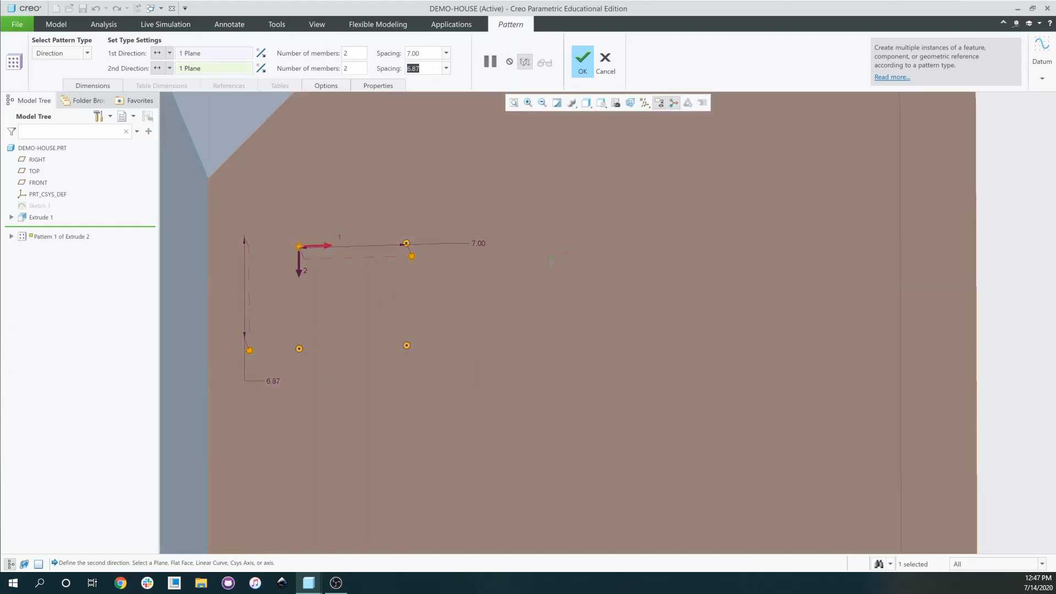
pyautogui.write('7')
pyautogui.press('Return')
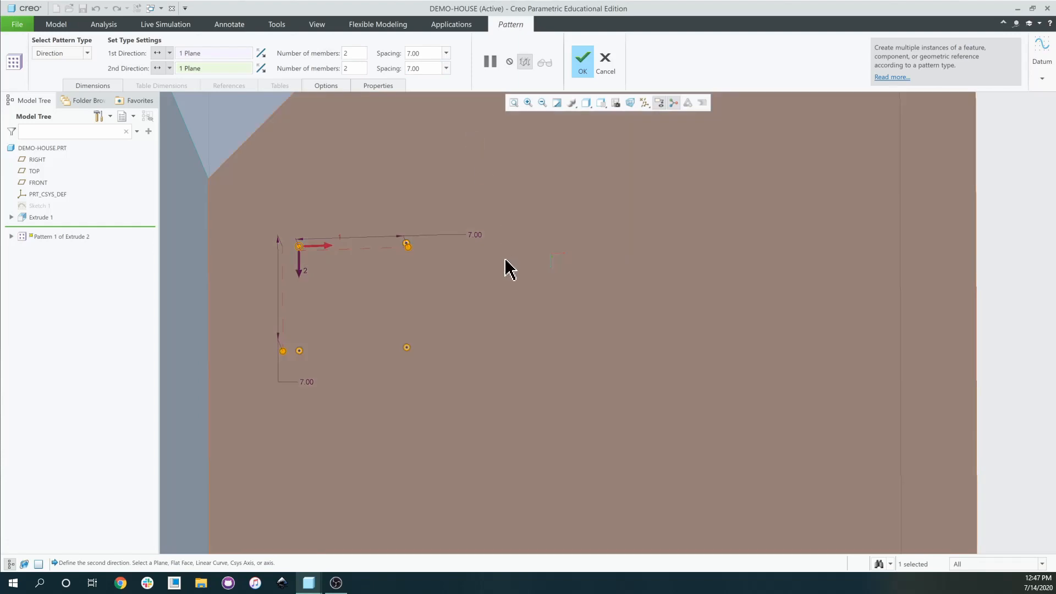
pyautogui.scroll(3, 503, 286)
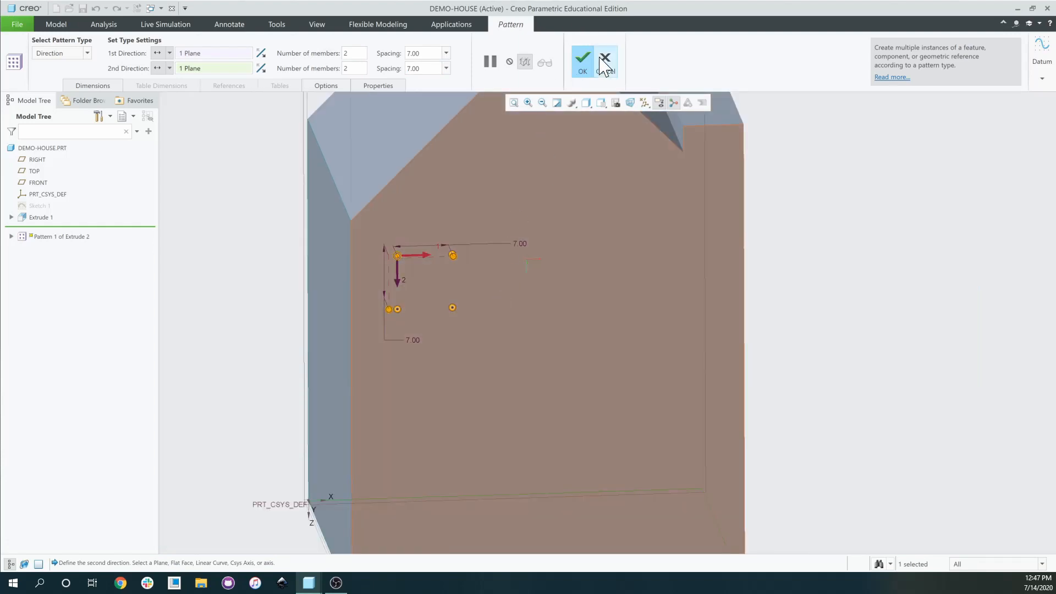
pyautogui.click(582, 62)
# Try Pattern 1's right-click options, briefly showing dimensions and reopening its definition.
pyautogui.moveTo(532, 280); pyautogui.dragTo(500, 279, button='middle')
pyautogui.scroll(3, 391, 281)
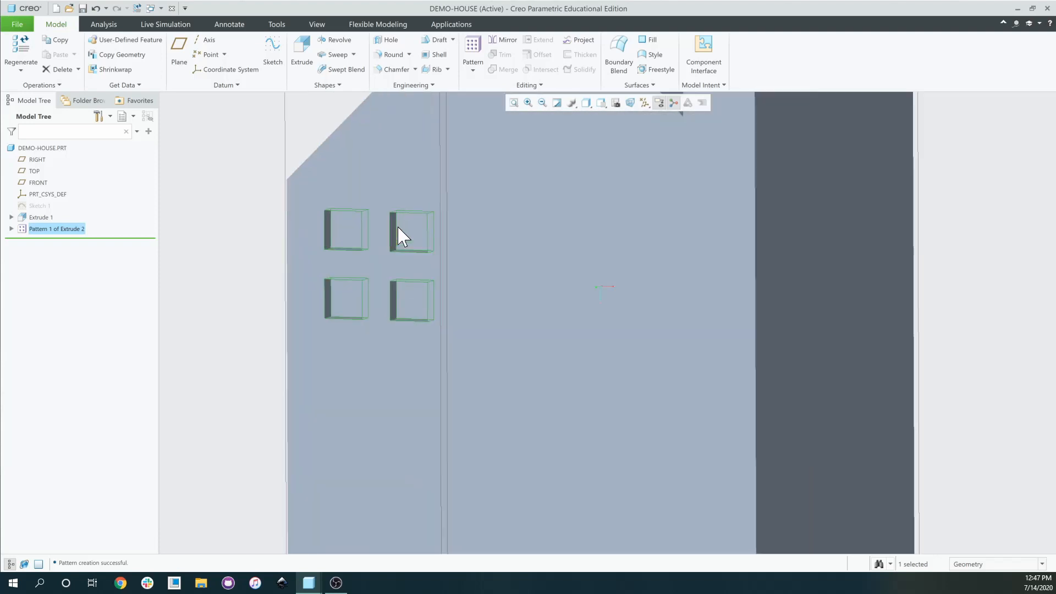
pyautogui.rightClick(61, 228)
pyautogui.click(75, 229)
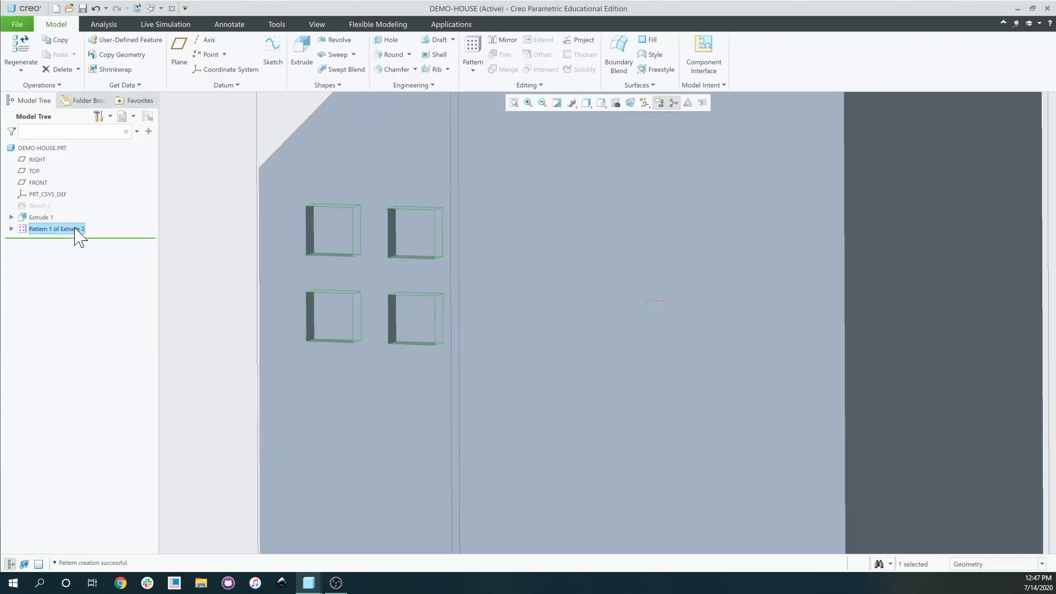
pyautogui.rightClick(75, 228)
pyautogui.click(81, 184)
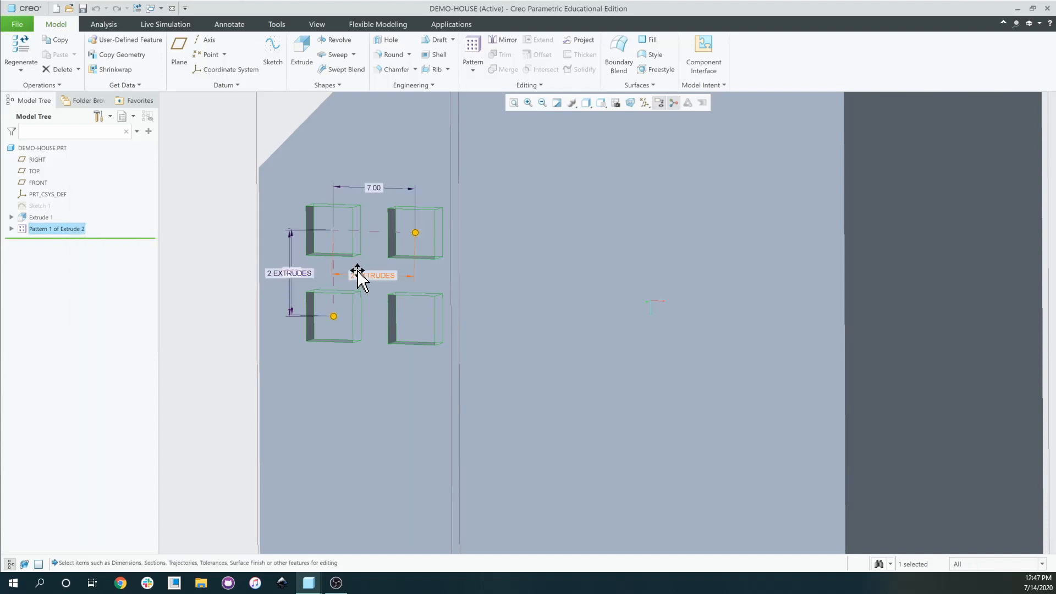
pyautogui.rightClick(57, 229)
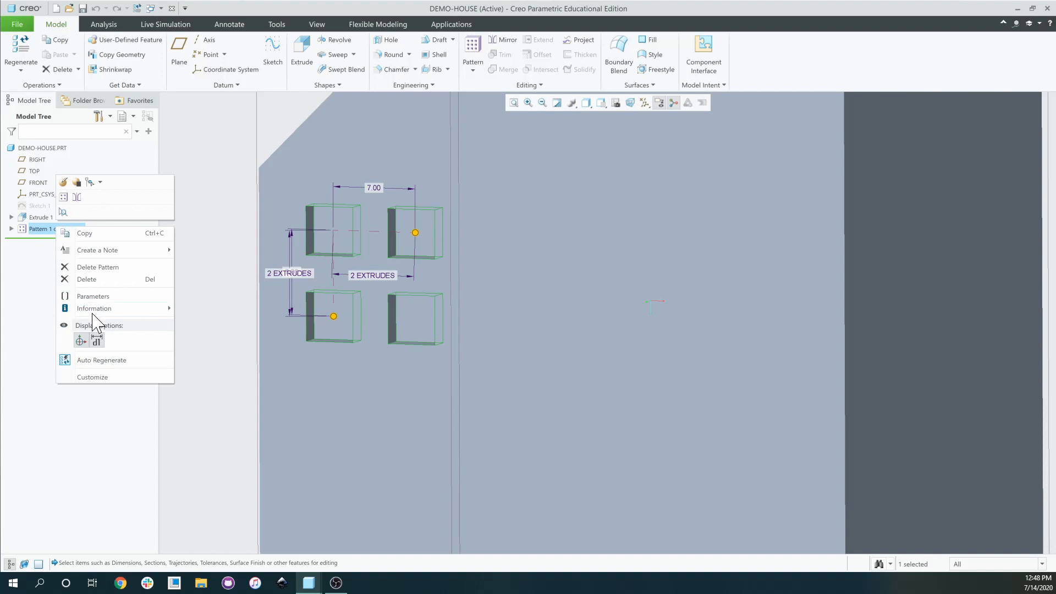
pyautogui.click(94, 343)
pyautogui.rightClick(57, 229)
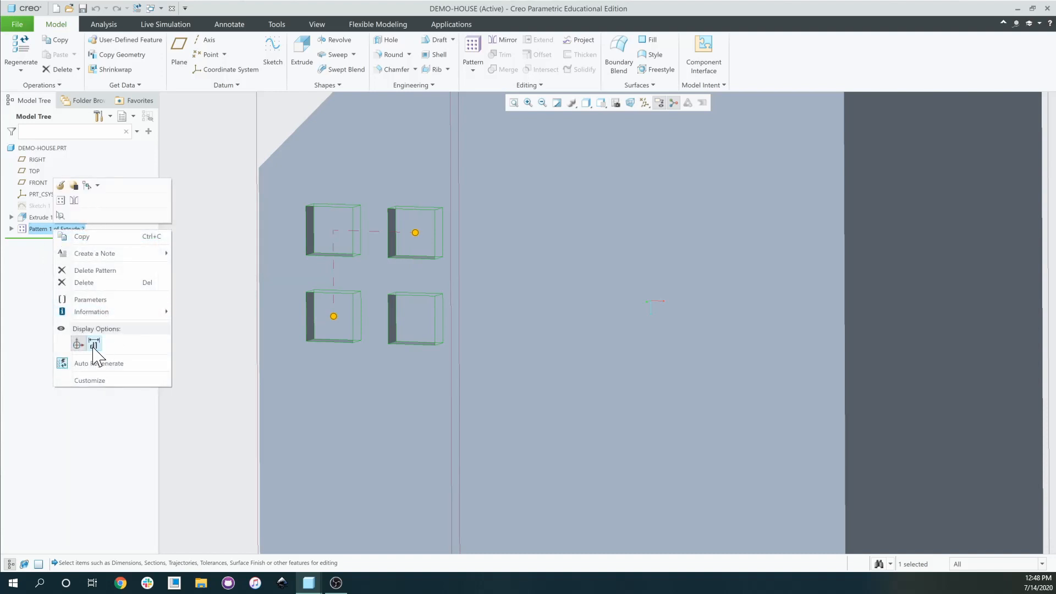
pyautogui.click(60, 186)
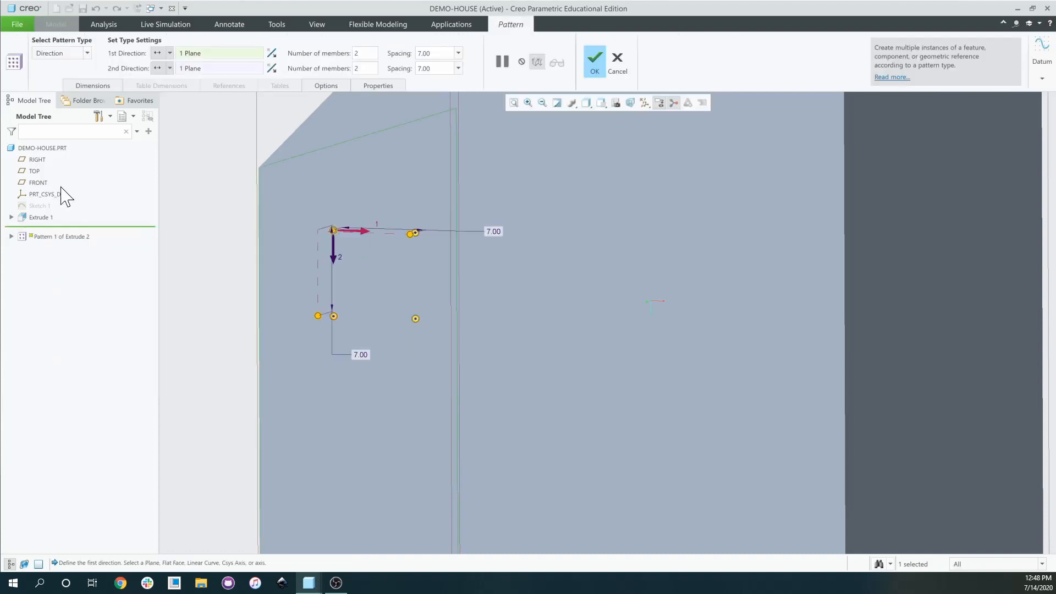
pyautogui.click(618, 60)
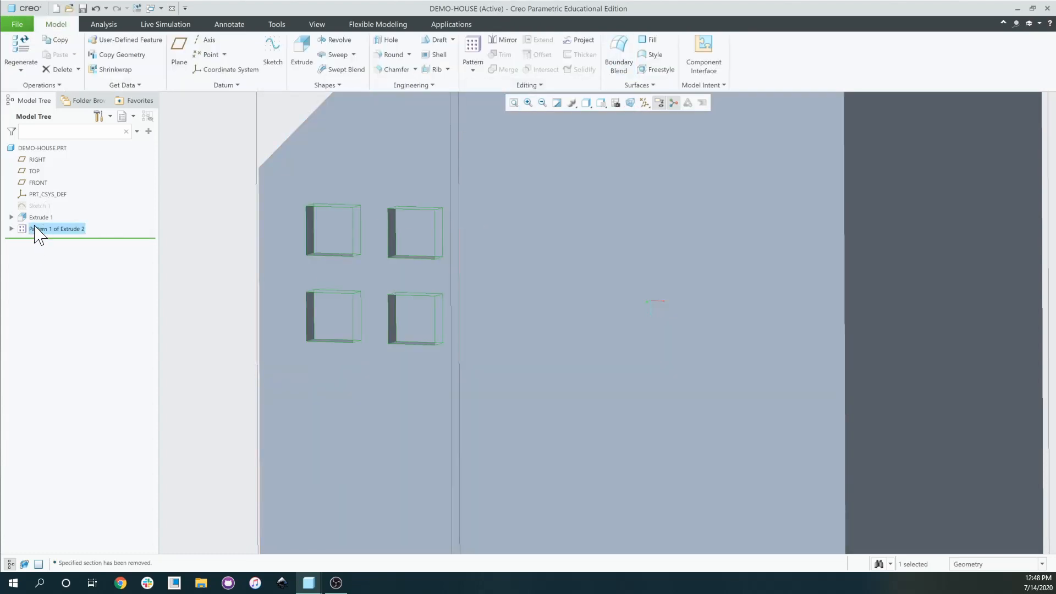
# Display Pattern 1's spacing and count dimensions on the model via Edit Dimensions.
pyautogui.rightClick(66, 230)
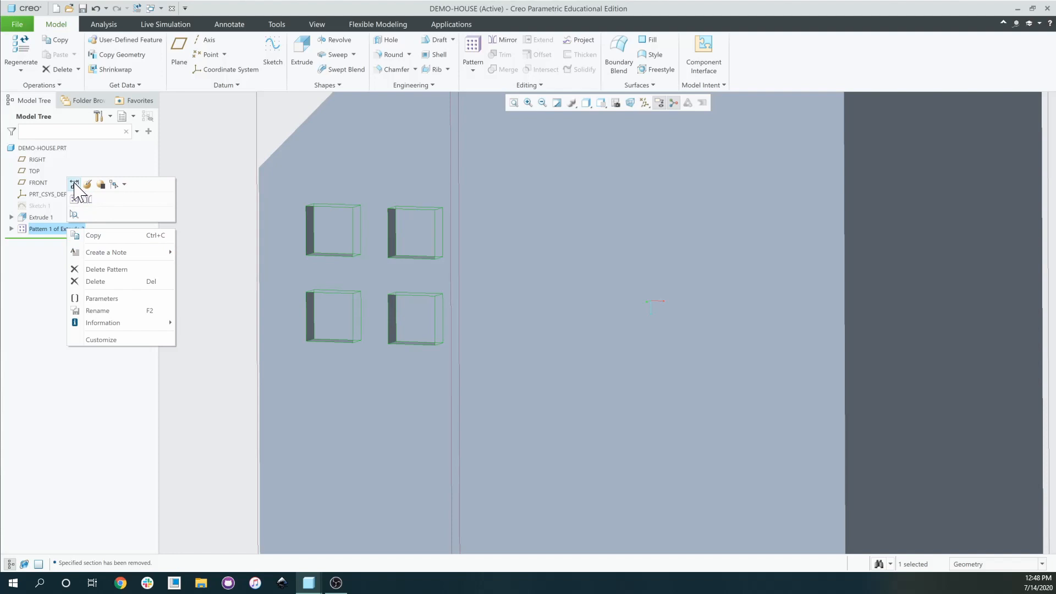
pyautogui.click(75, 184)
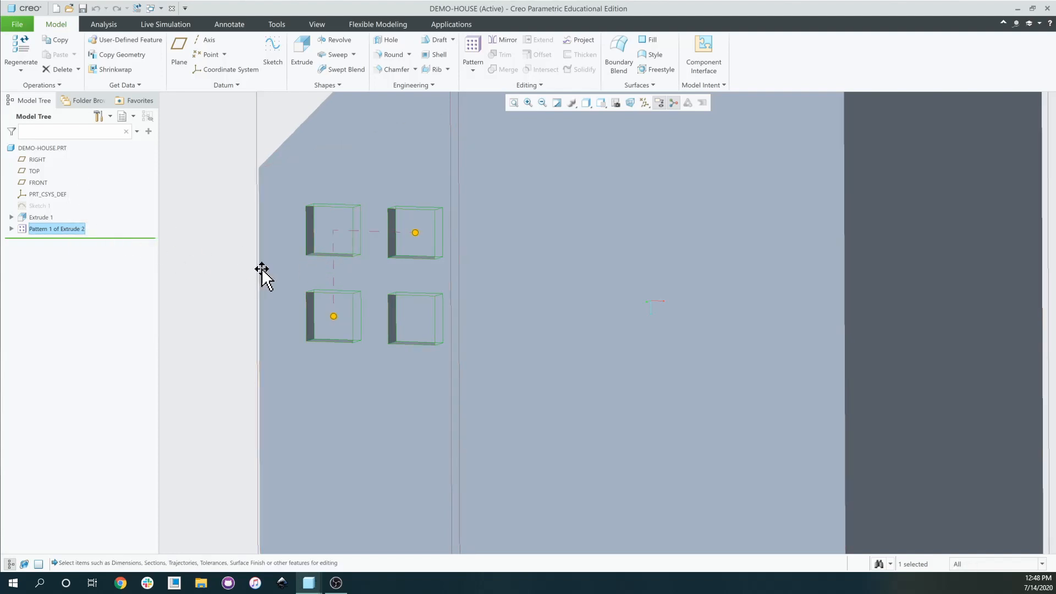
pyautogui.scroll(-5, 263, 271)
pyautogui.moveTo(262, 271); pyautogui.dragTo(266, 266, button='middle')
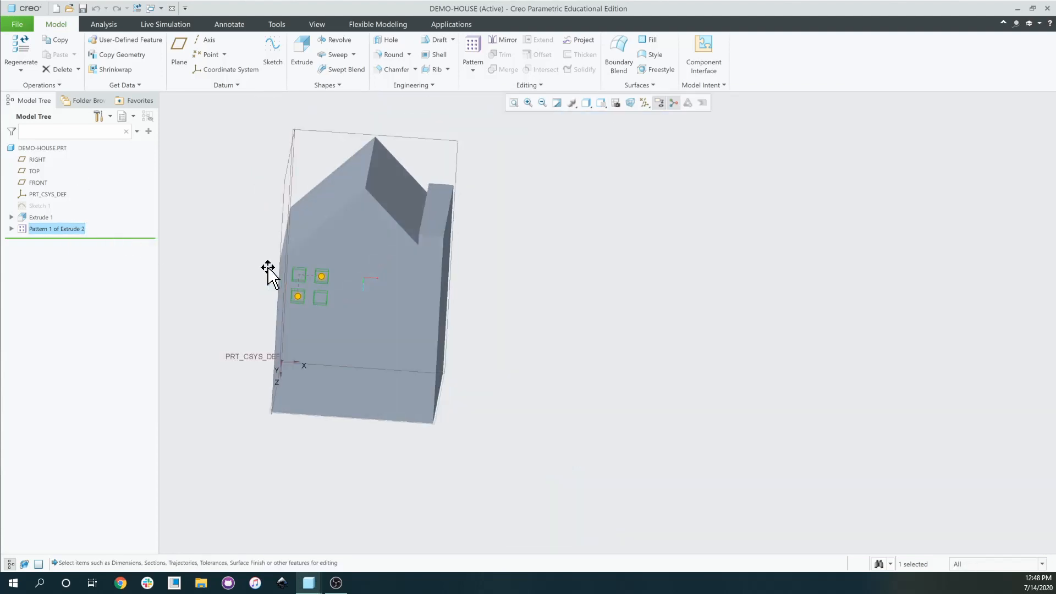
pyautogui.rightClick(75, 237)
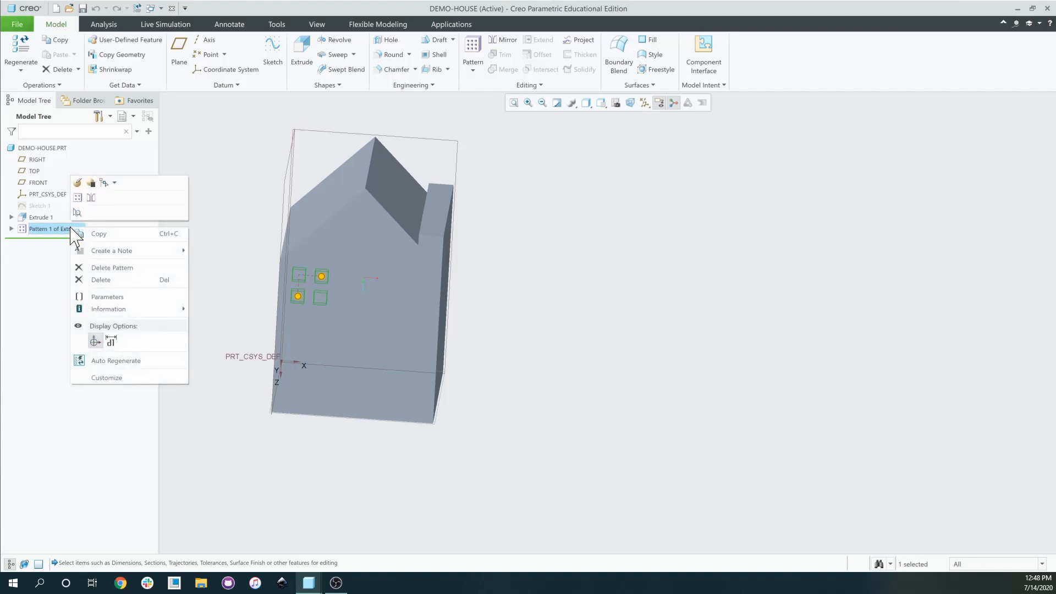
pyautogui.click(112, 342)
pyautogui.click(239, 325)
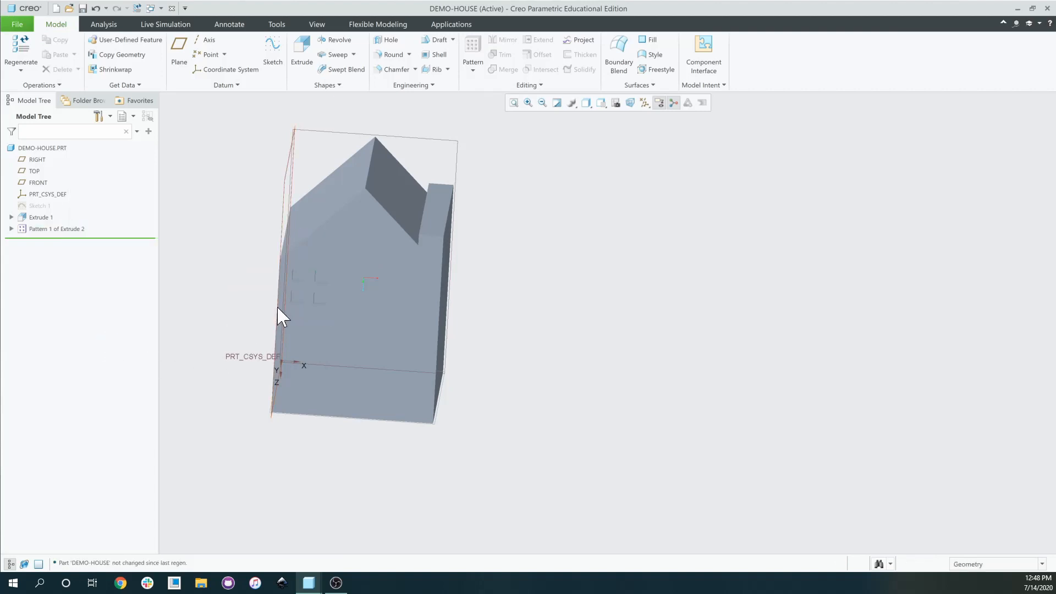
pyautogui.rightClick(67, 231)
pyautogui.click(83, 186)
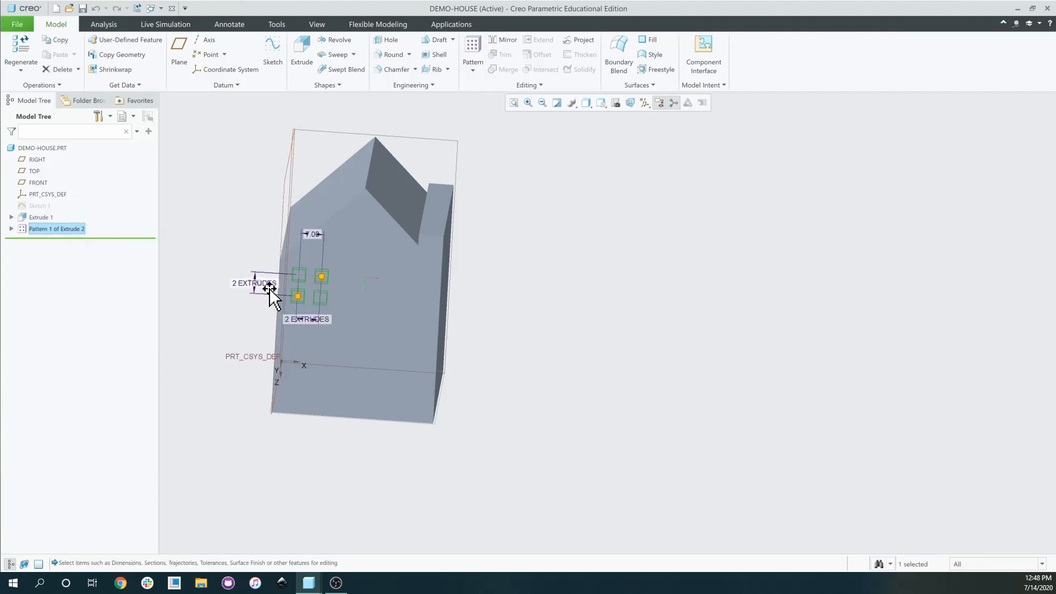
pyautogui.scroll(-3, 323, 269)
pyautogui.scroll(-4, 311, 286)
pyautogui.scroll(2, 299, 281)
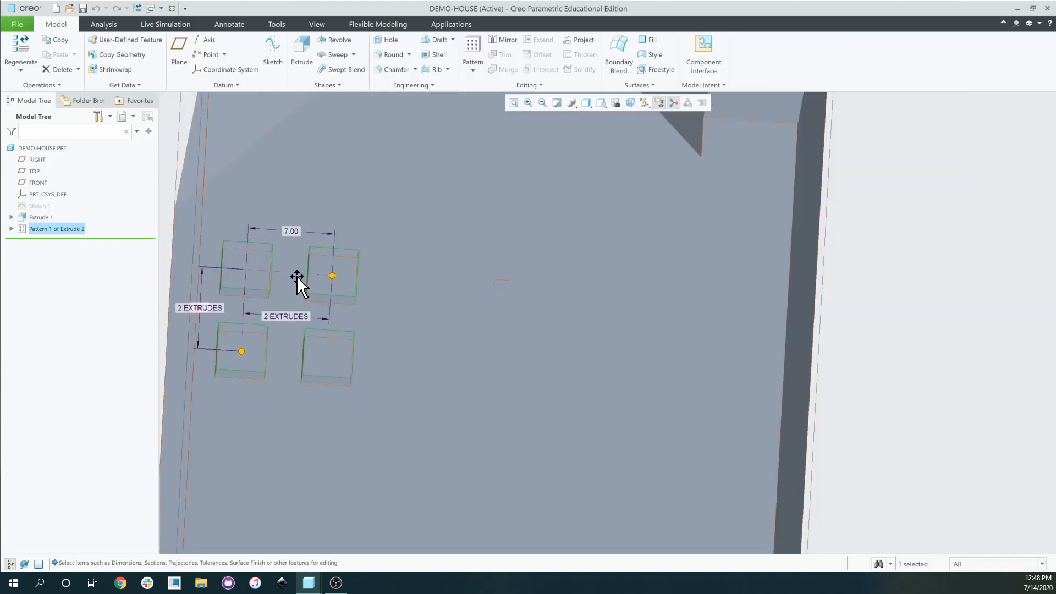
# Change the horizontal window spacing from 7.00 to 6.00.
pyautogui.doubleClick(296, 232)
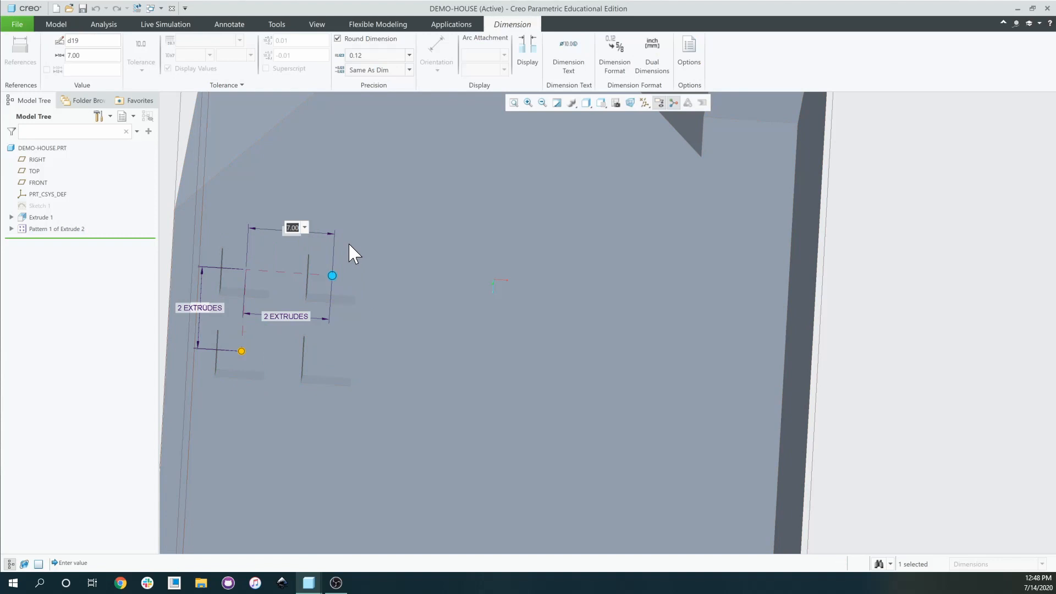
pyautogui.write('6')
pyautogui.press('Return')
pyautogui.scroll(-3, 284, 270)
pyautogui.scroll(3, 300, 283)
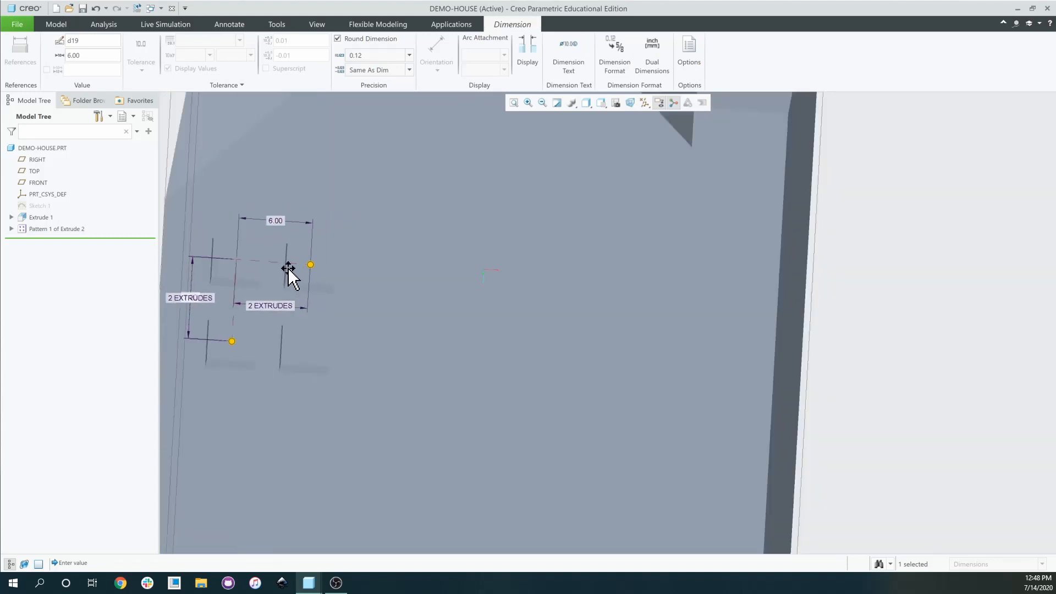
pyautogui.moveTo(288, 267)
pyautogui.mouseDown(button='middle')
pyautogui.moveTo(285, 292)
pyautogui.moveTo(302, 308)
pyautogui.moveTo(287, 363)
pyautogui.mouseUp(button='middle')
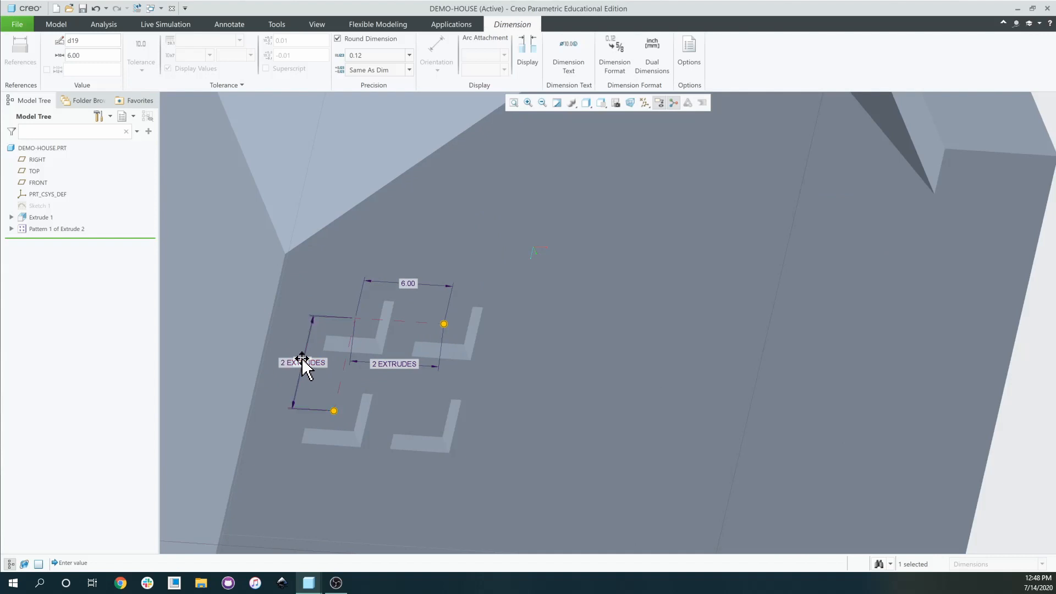
pyautogui.click(302, 358)
# Change the vertical window spacing to 6.00 and deselect to regenerate the house.
pyautogui.moveTo(333, 382); pyautogui.dragTo(255, 286, button='middle')
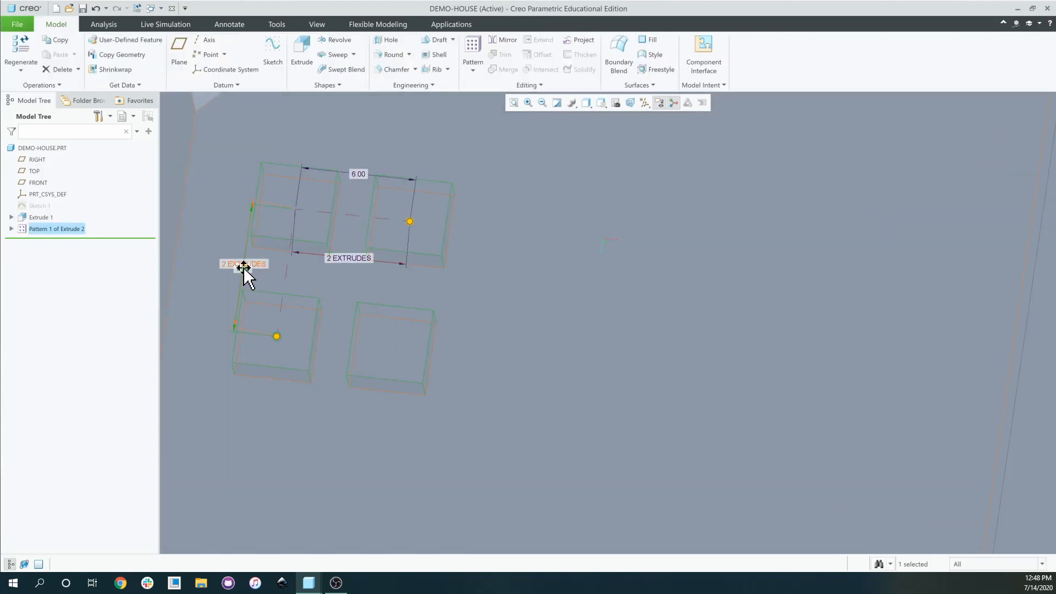
pyautogui.doubleClick(245, 268)
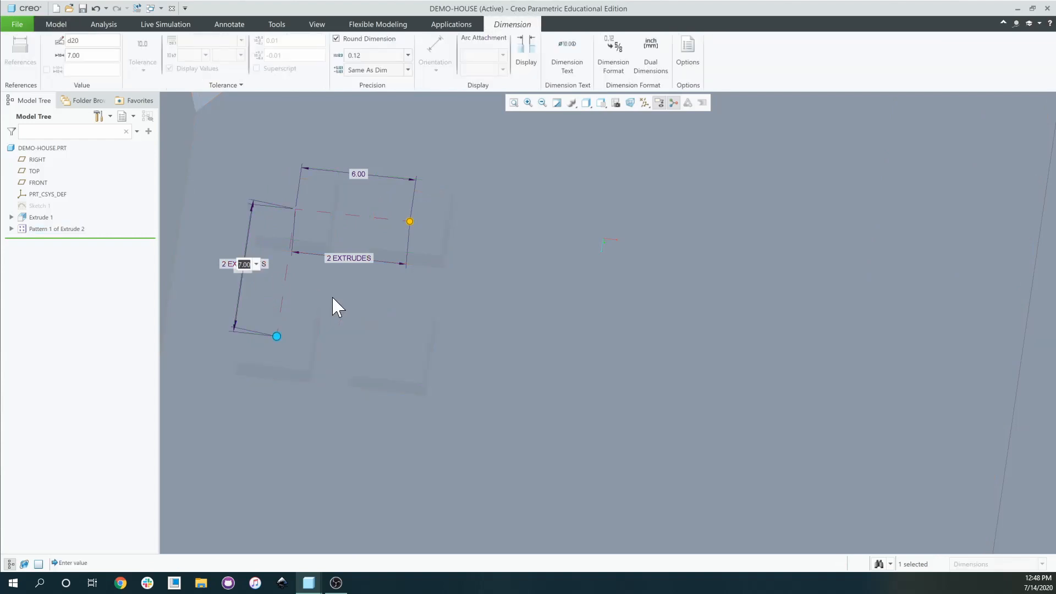
pyautogui.write('6')
pyautogui.press('Return')
pyautogui.click(448, 311)
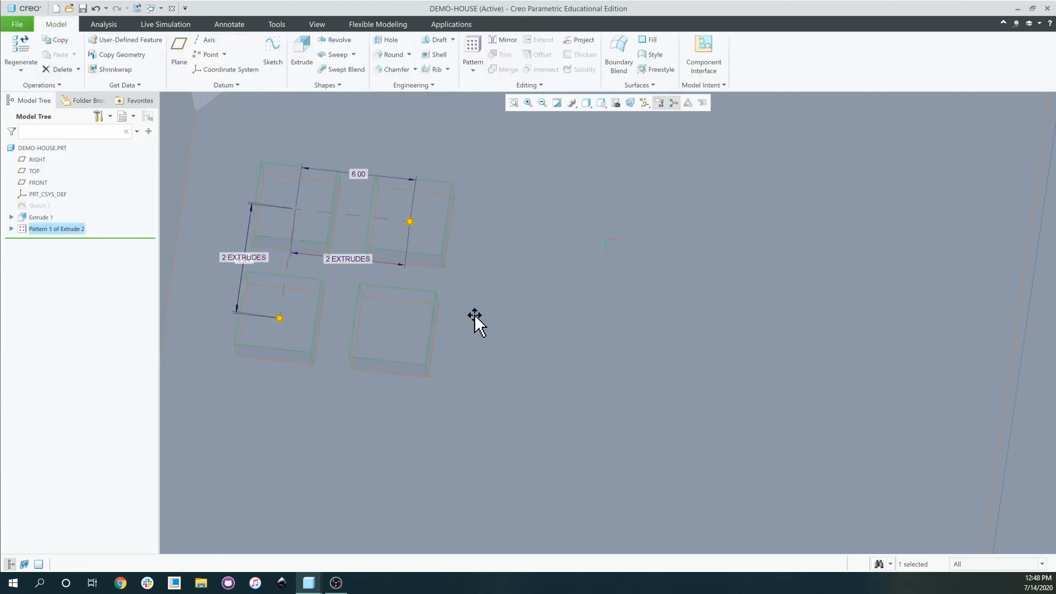
pyautogui.scroll(2, 474, 314)
pyautogui.moveTo(475, 314); pyautogui.dragTo(455, 303, button='middle')
pyautogui.scroll(2, 266, 223)
pyautogui.scroll(-2, 244, 180)
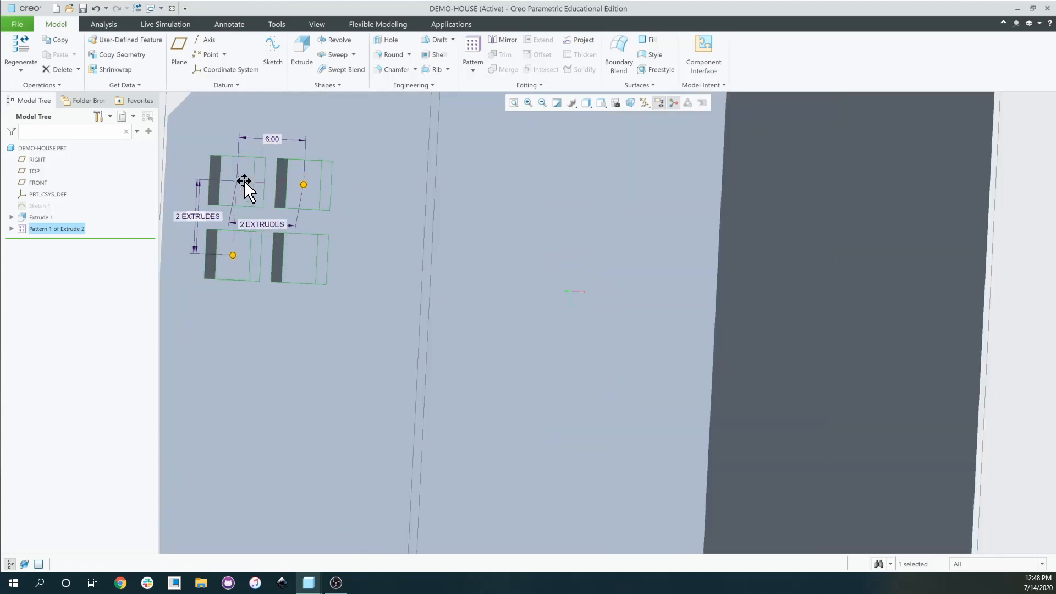
pyautogui.scroll(3, 287, 242)
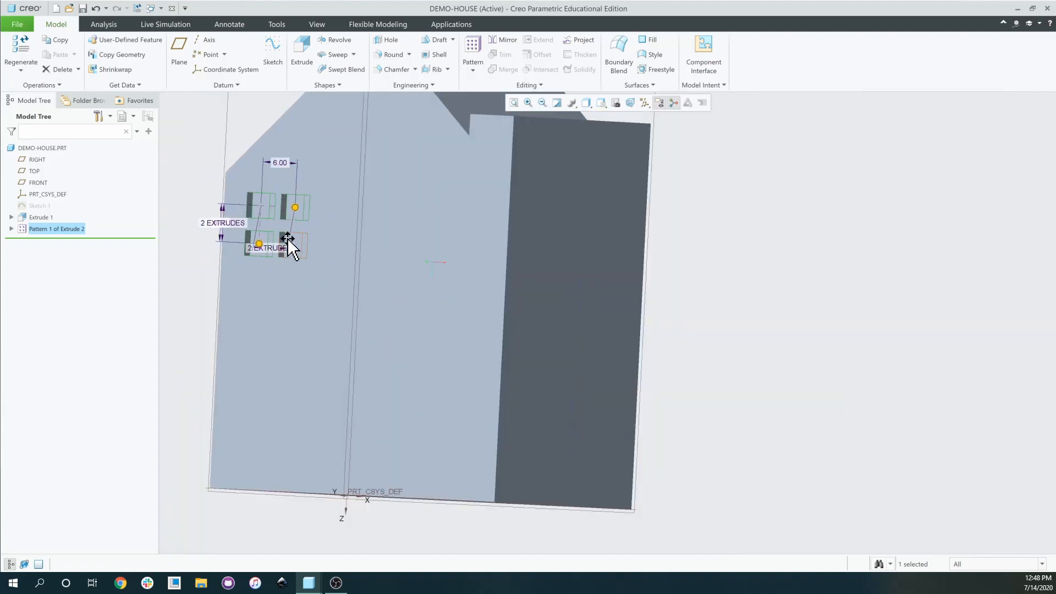
pyautogui.scroll(4, 287, 242)
pyautogui.click(193, 184)
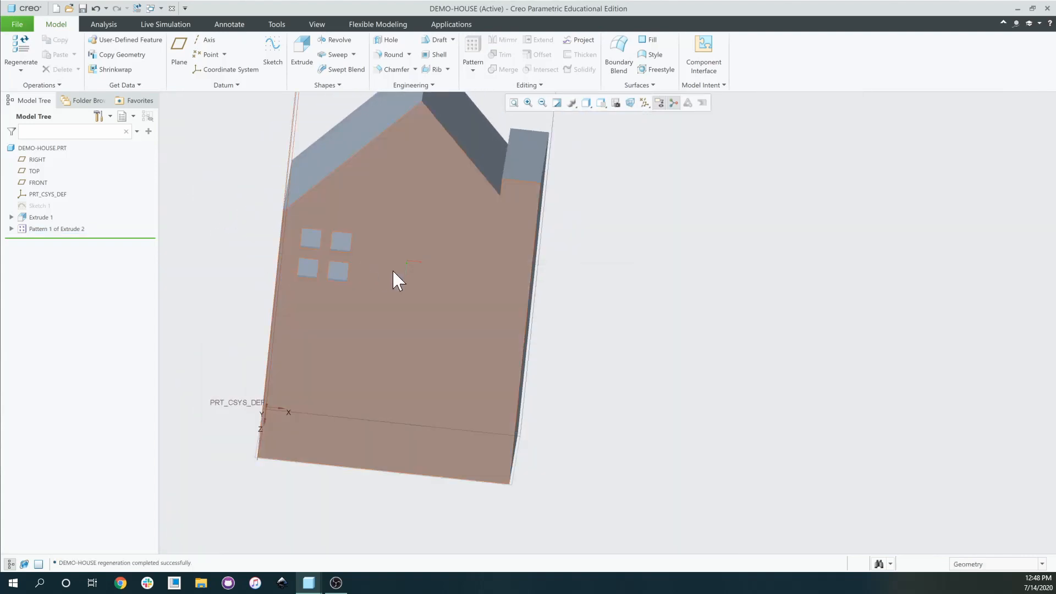
pyautogui.moveTo(394, 271); pyautogui.dragTo(419, 284, button='middle')
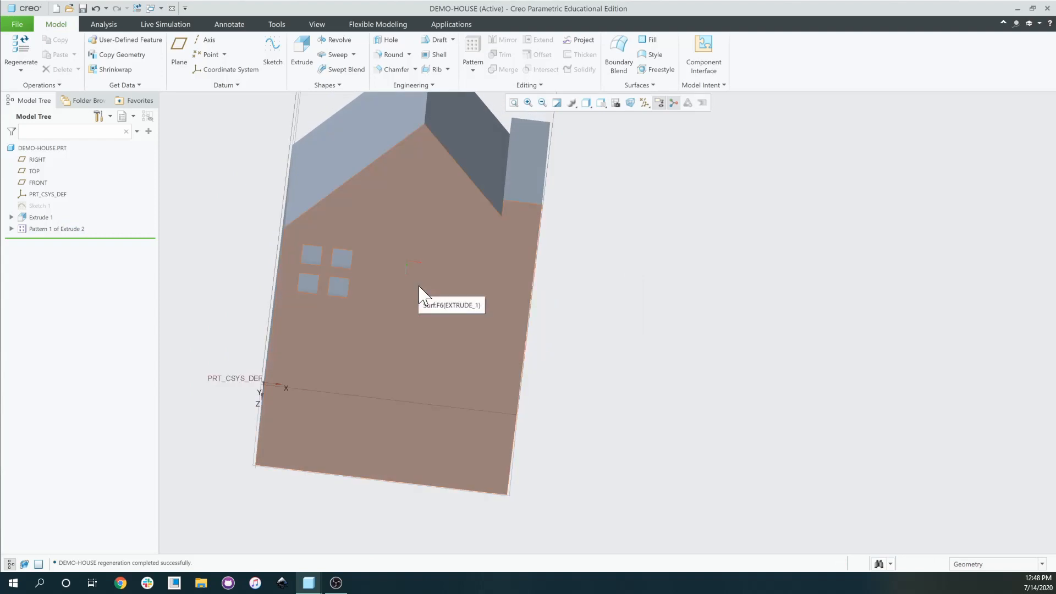
pyautogui.click(35, 219)
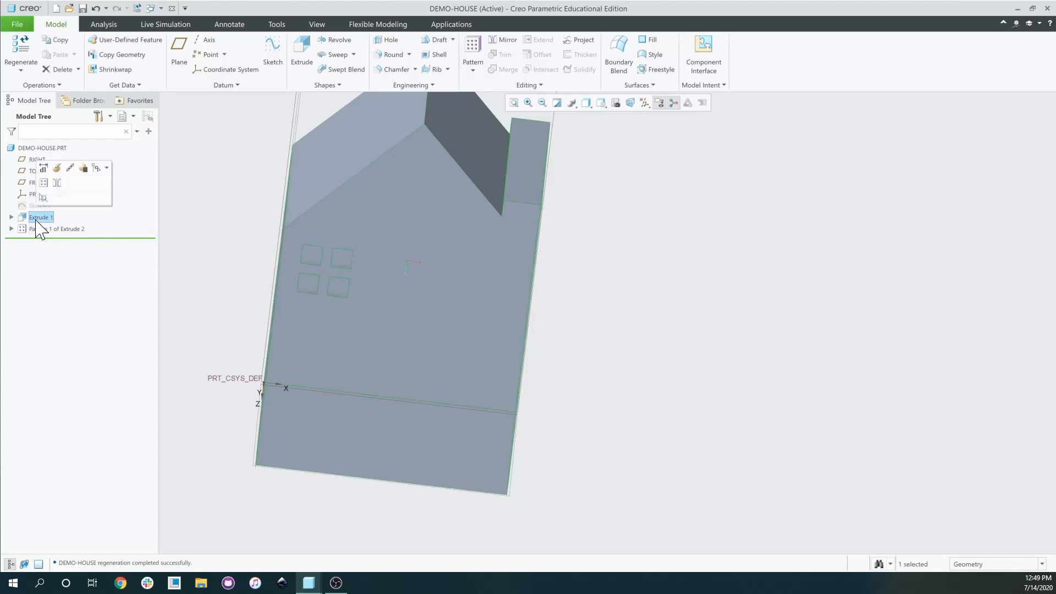
pyautogui.click(57, 168)
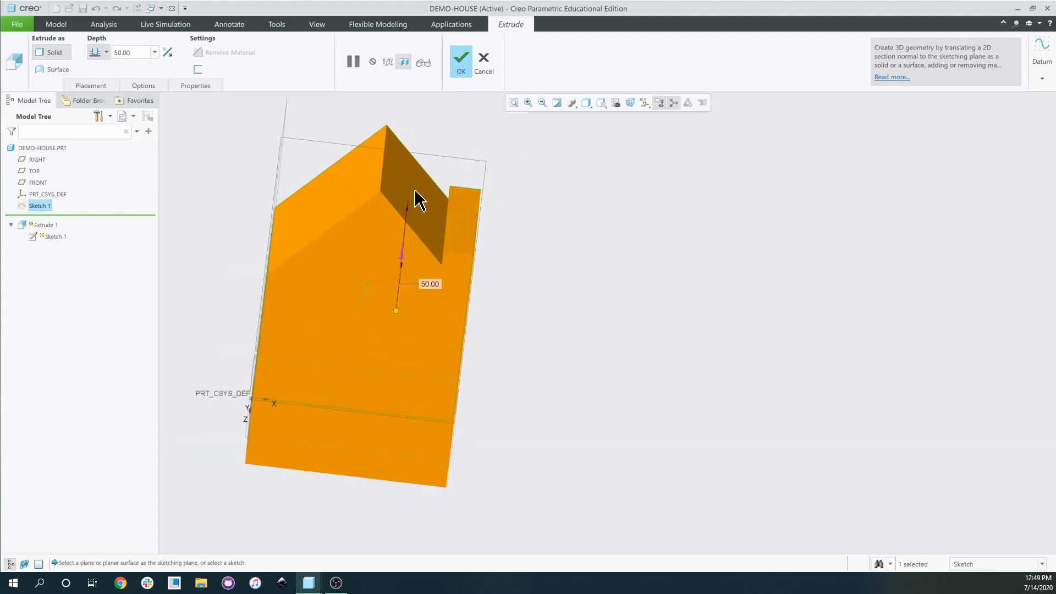
pyautogui.click(484, 61)
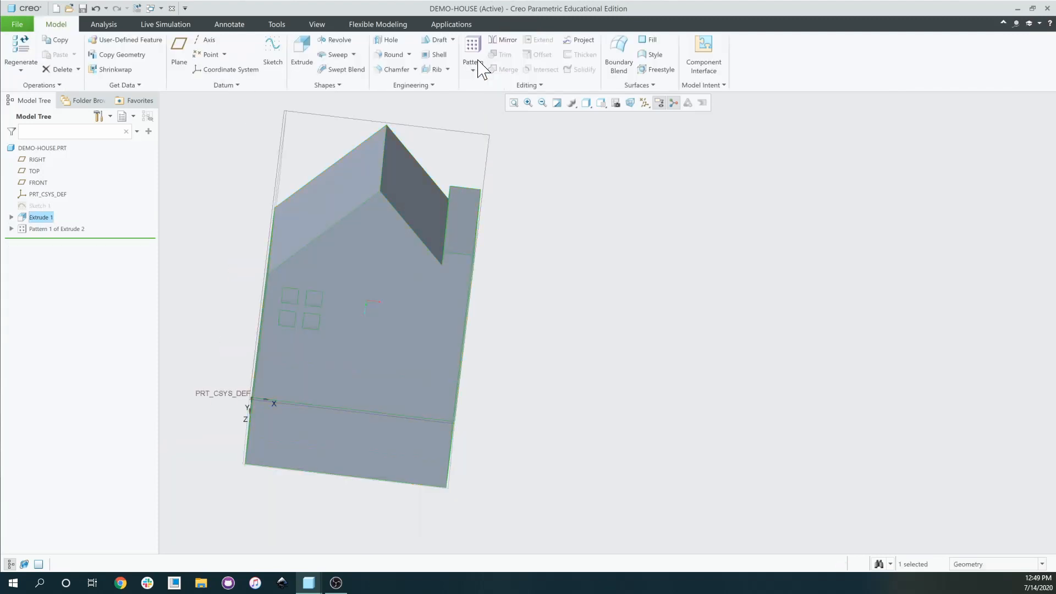
pyautogui.click(11, 218)
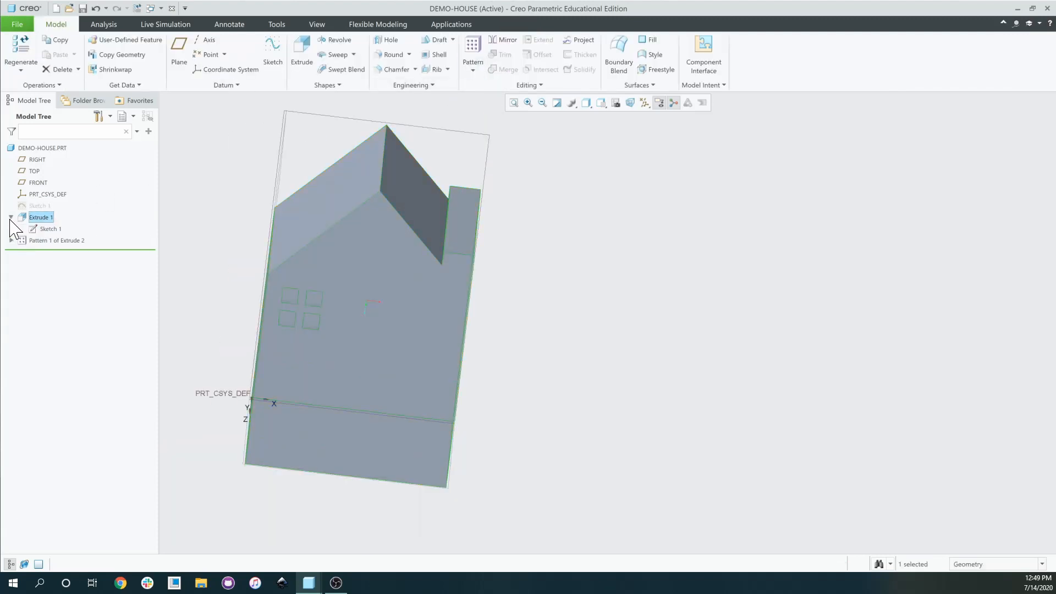
pyautogui.click(11, 218)
pyautogui.click(11, 218)
pyautogui.click(51, 229)
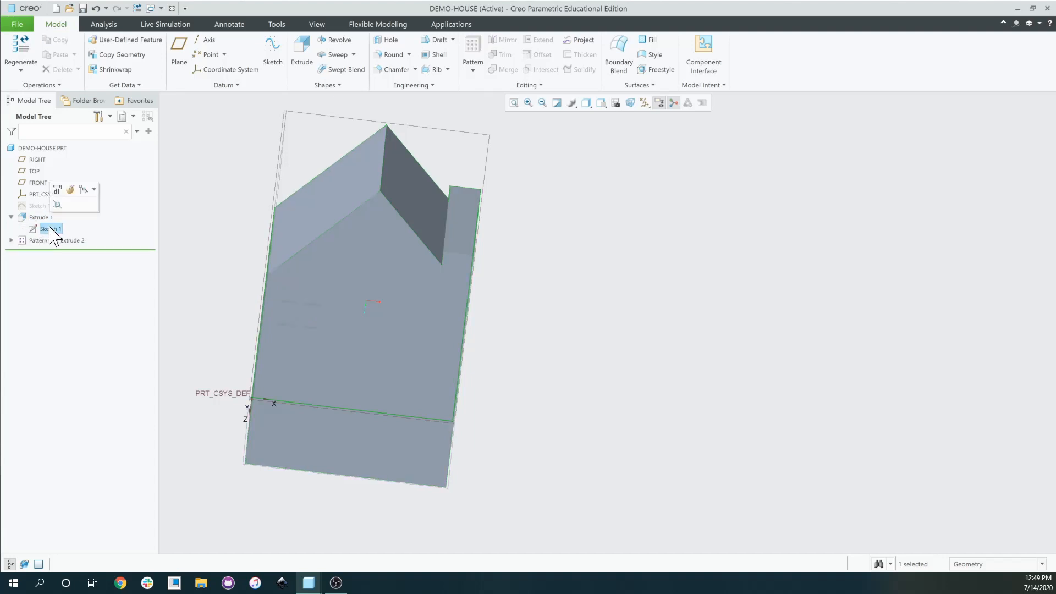
pyautogui.click(57, 188)
pyautogui.moveTo(314, 258)
pyautogui.mouseDown(button='middle')
pyautogui.moveTo(406, 259)
pyautogui.moveTo(330, 262)
pyautogui.mouseUp(button='middle')
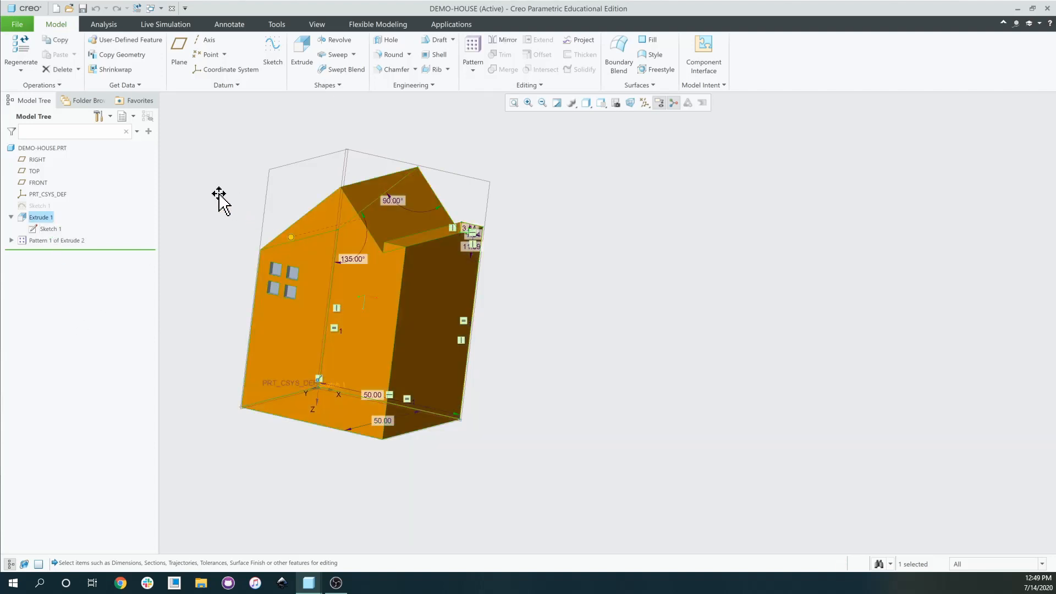
pyautogui.click(204, 220)
pyautogui.click(54, 218)
pyautogui.rightClick(54, 218)
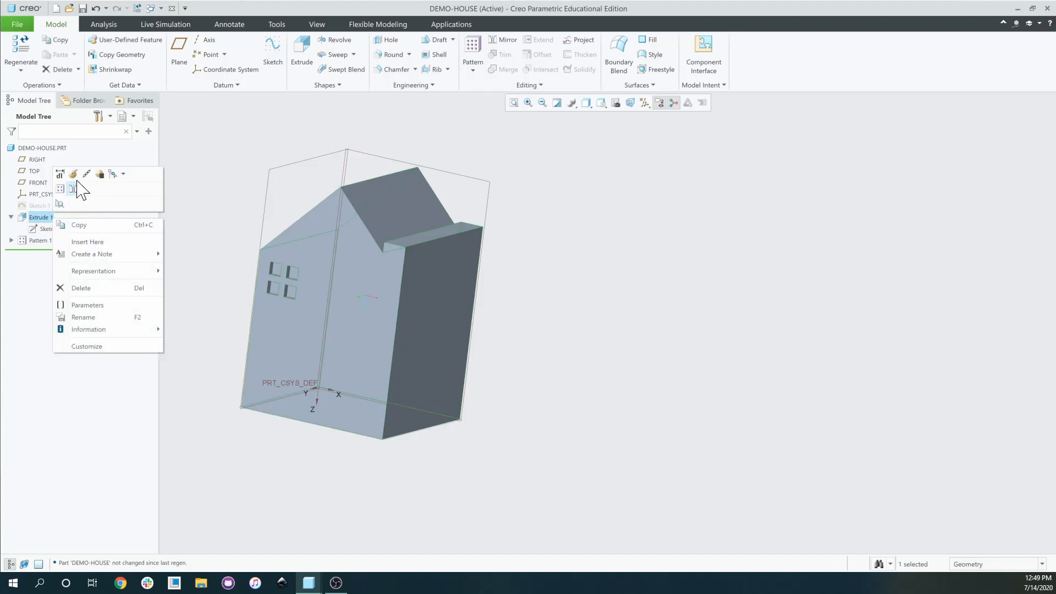
pyautogui.click(73, 172)
pyautogui.click(483, 58)
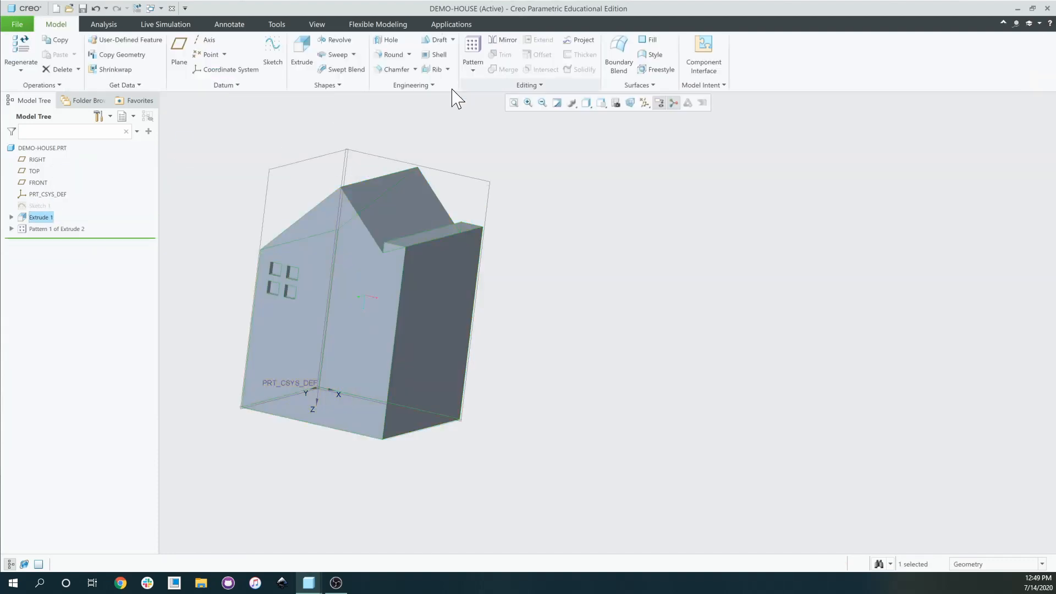
pyautogui.click(10, 218)
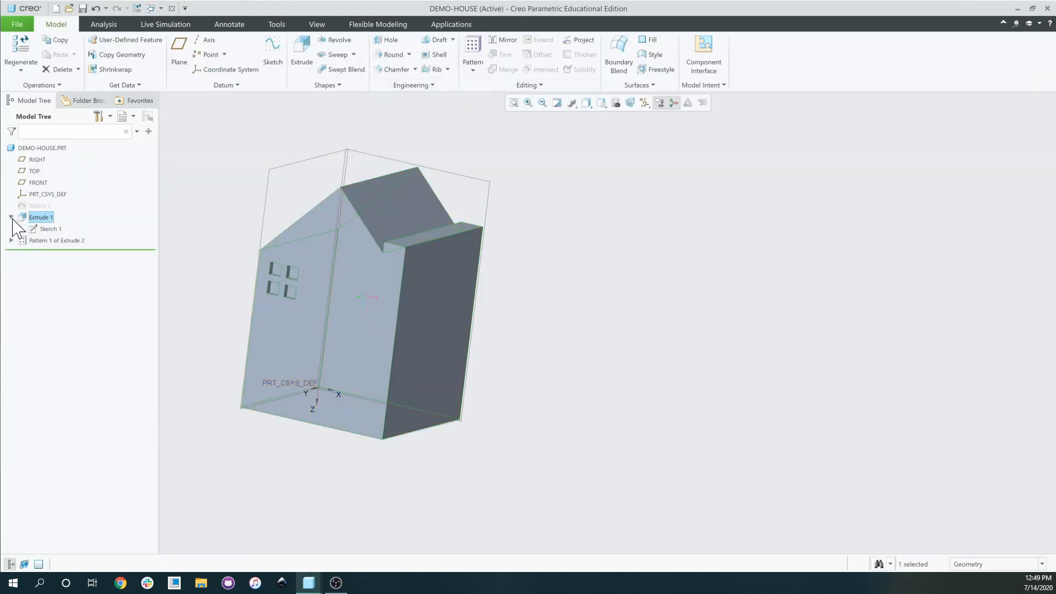
pyautogui.click(48, 229)
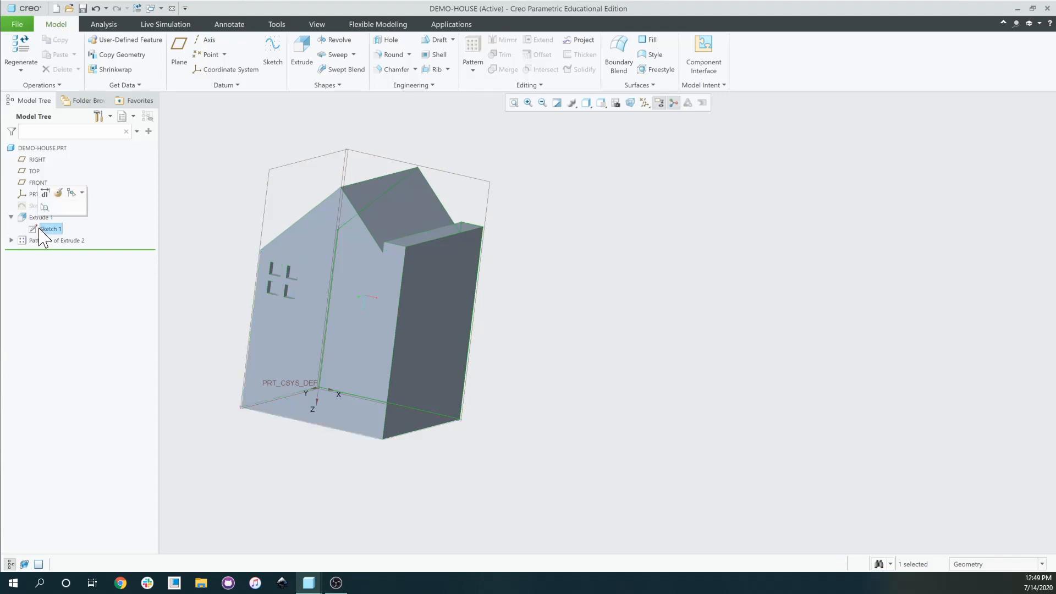
pyautogui.click(59, 193)
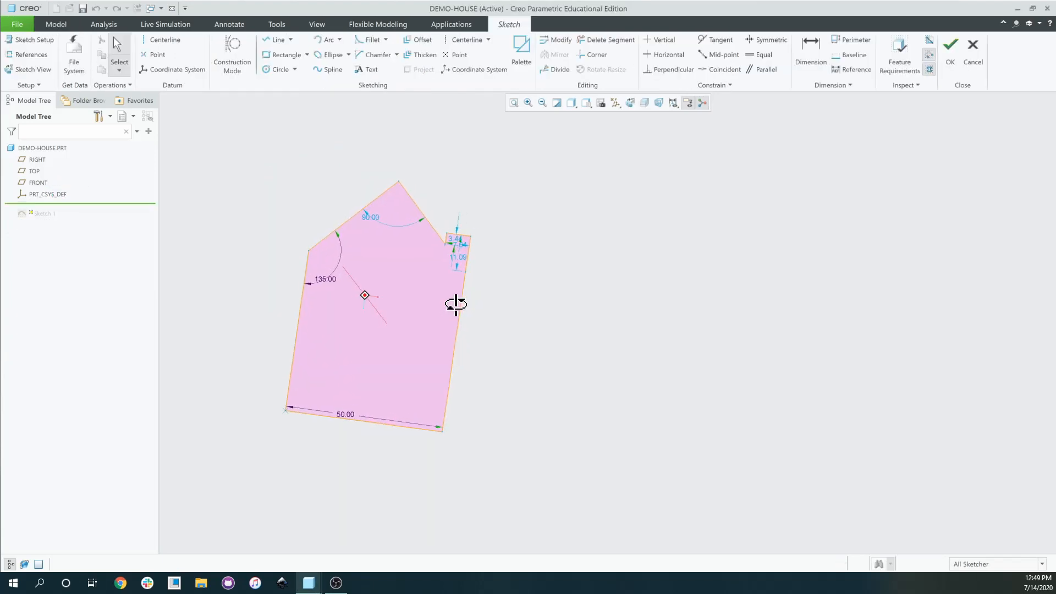
pyautogui.scroll(3, 440, 308)
pyautogui.scroll(-3, 432, 321)
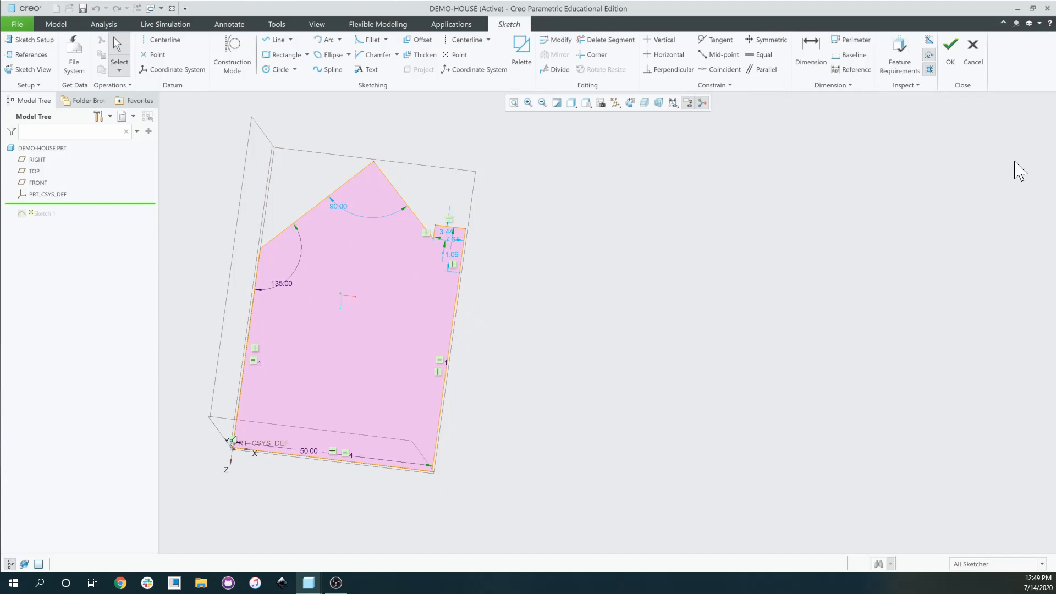
pyautogui.click(972, 60)
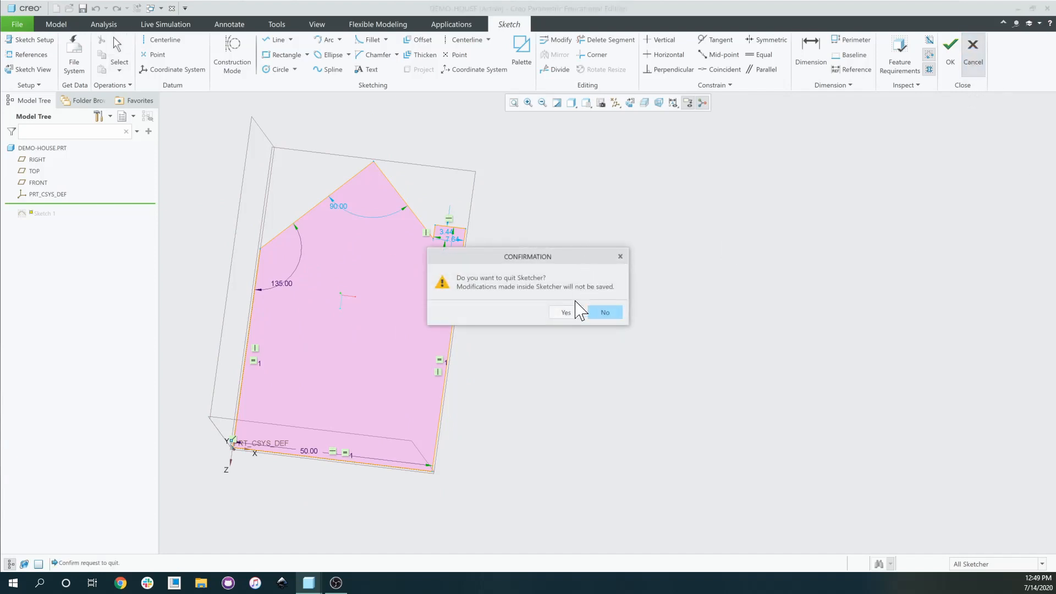
pyautogui.click(557, 313)
pyautogui.moveTo(337, 349)
pyautogui.mouseDown(button='middle')
pyautogui.moveTo(328, 367)
pyautogui.moveTo(307, 344)
pyautogui.mouseUp(button='middle')
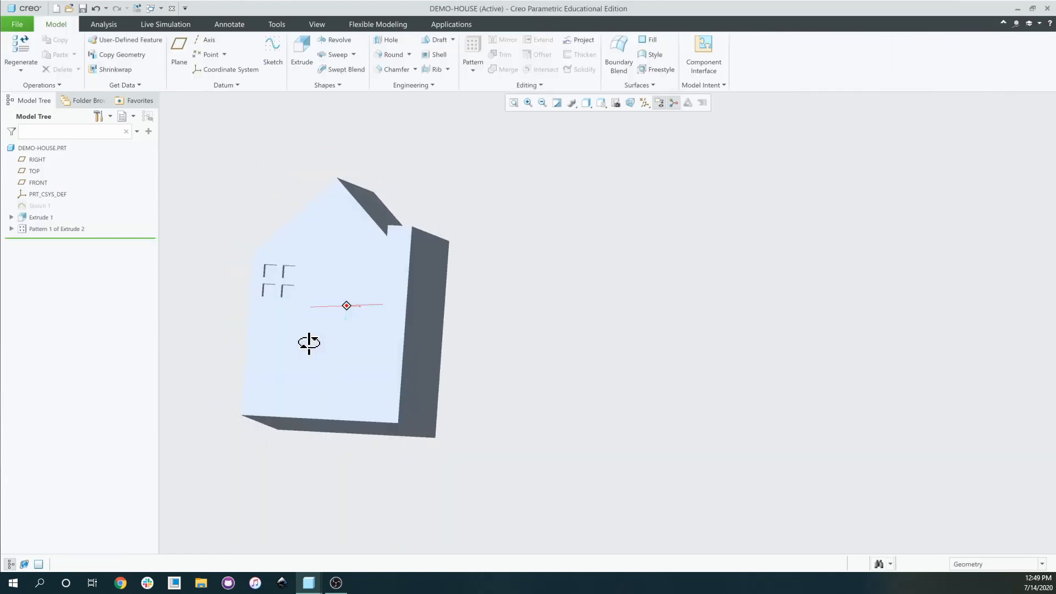
pyautogui.scroll(3, 314, 359)
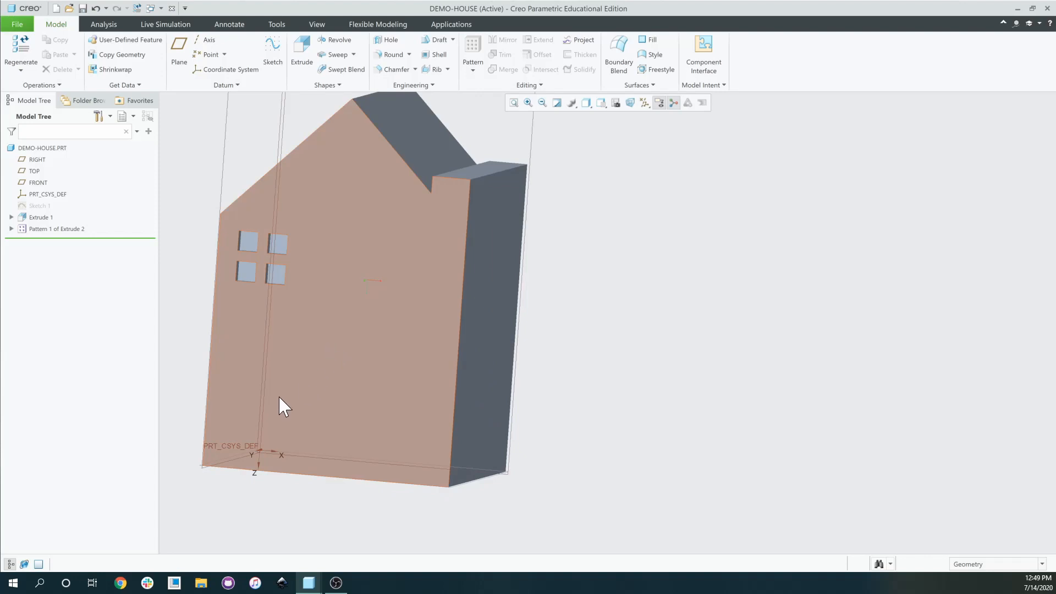
pyautogui.moveTo(346, 352); pyautogui.dragTo(344, 358, button='middle')
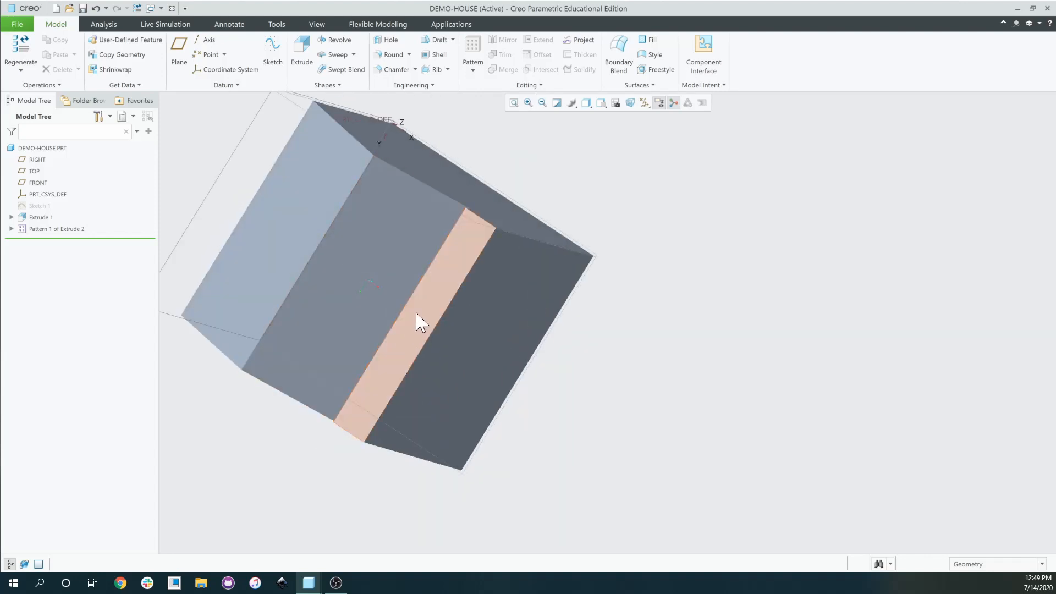
pyautogui.moveTo(408, 326); pyautogui.dragTo(432, 239, button='middle')
pyautogui.scroll(-2, 432, 239)
pyautogui.moveTo(339, 415)
pyautogui.mouseDown(button='middle')
pyautogui.moveTo(361, 394)
pyautogui.moveTo(337, 434)
pyautogui.mouseUp(button='middle')
pyautogui.scroll(3, 337, 434)
pyautogui.click(316, 486)
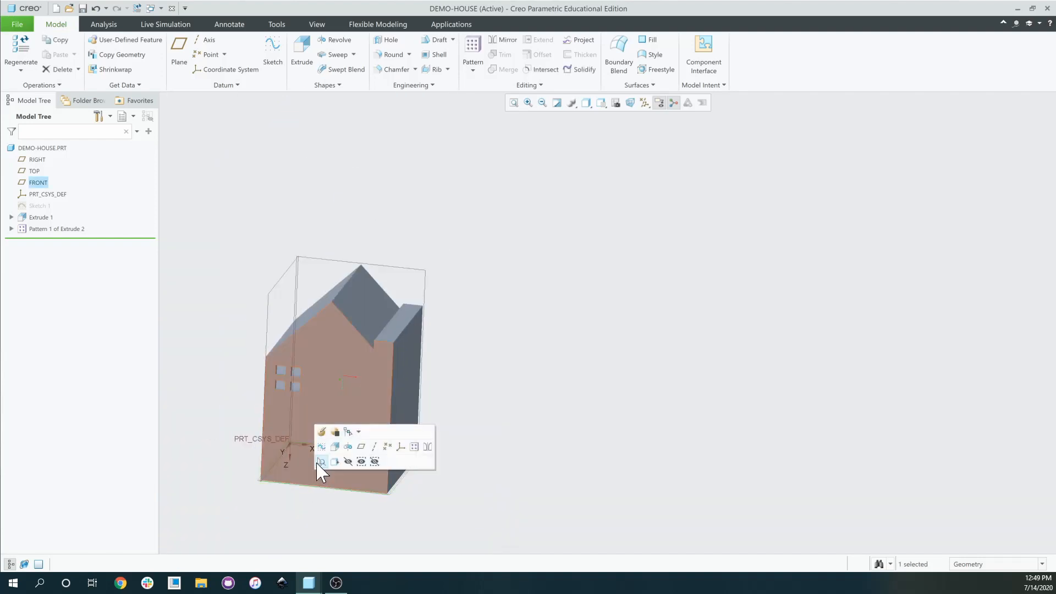
# Start an extrusion on the house's front face and draw a door rectangle from its bottom edge.
pyautogui.click(317, 375)
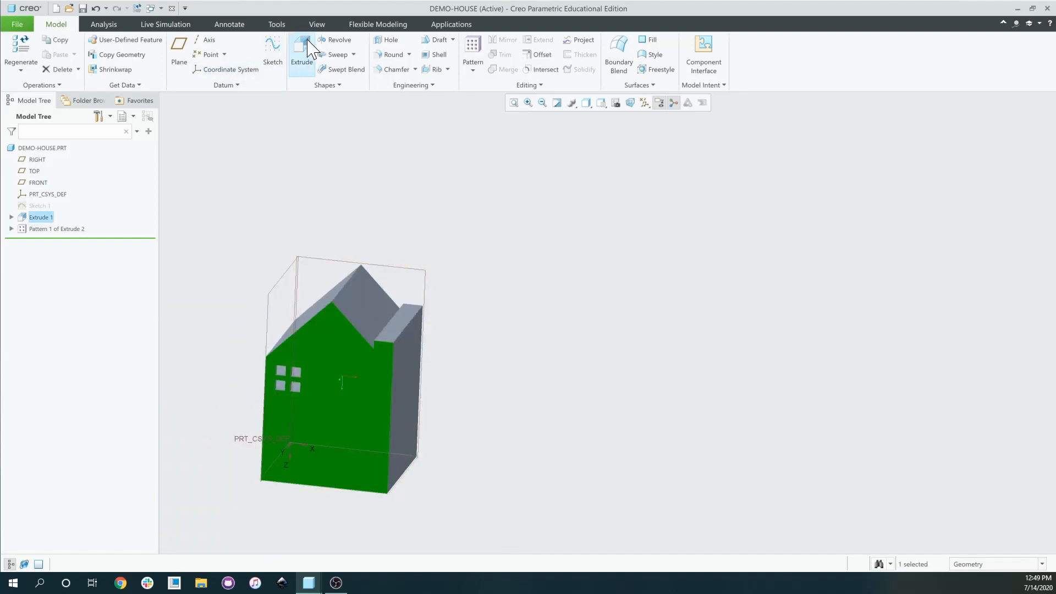
pyautogui.click(304, 55)
pyautogui.scroll(-2, 325, 472)
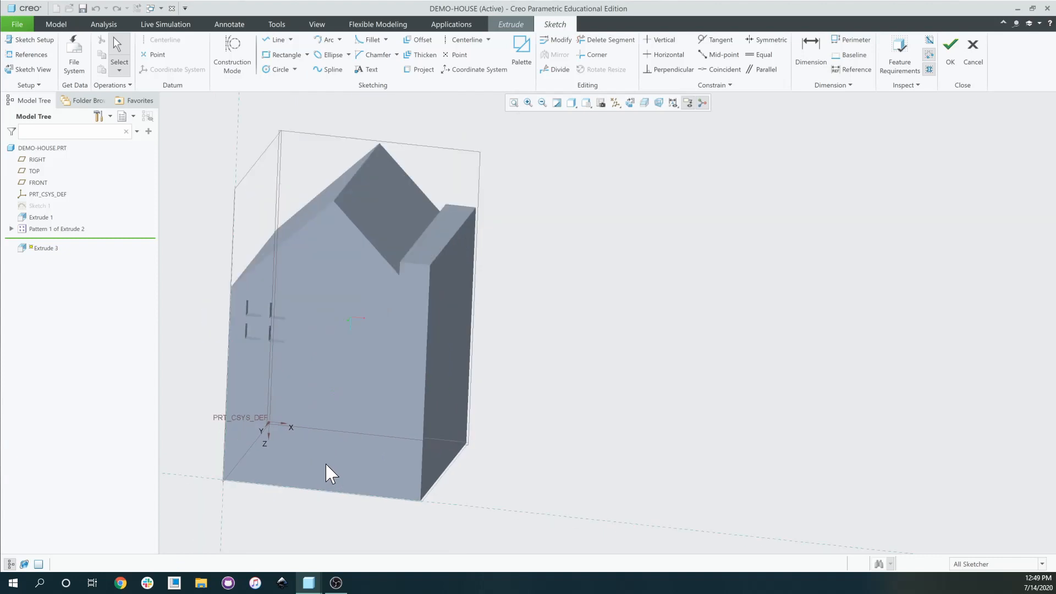
pyautogui.moveTo(325, 472); pyautogui.dragTo(342, 447, button='middle')
pyautogui.click(283, 55)
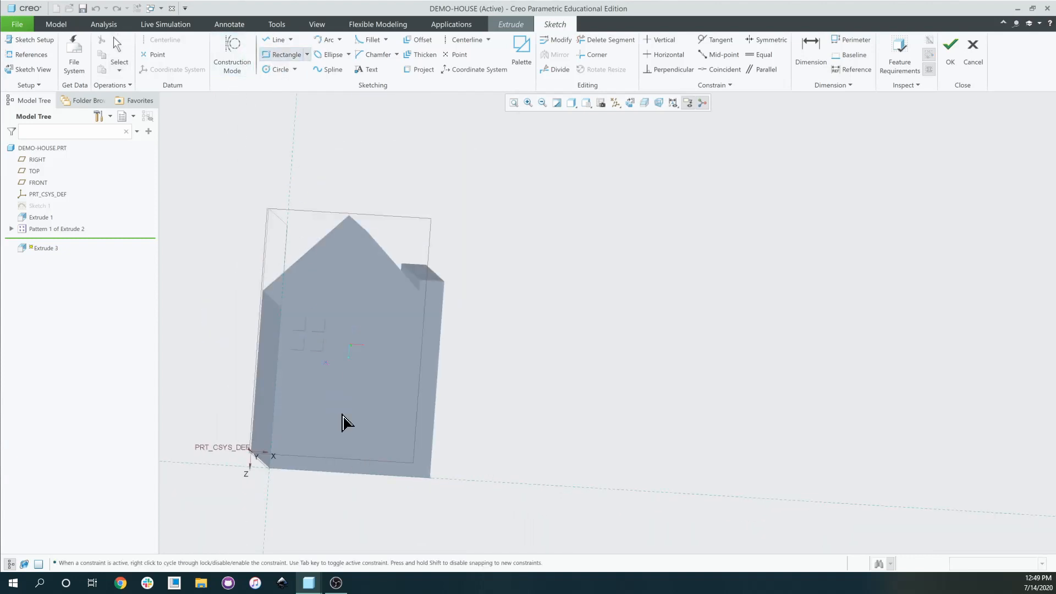
pyautogui.click(326, 474)
pyautogui.click(811, 52)
# Set the door rectangle's width to 12.00.
pyautogui.scroll(3, 365, 441)
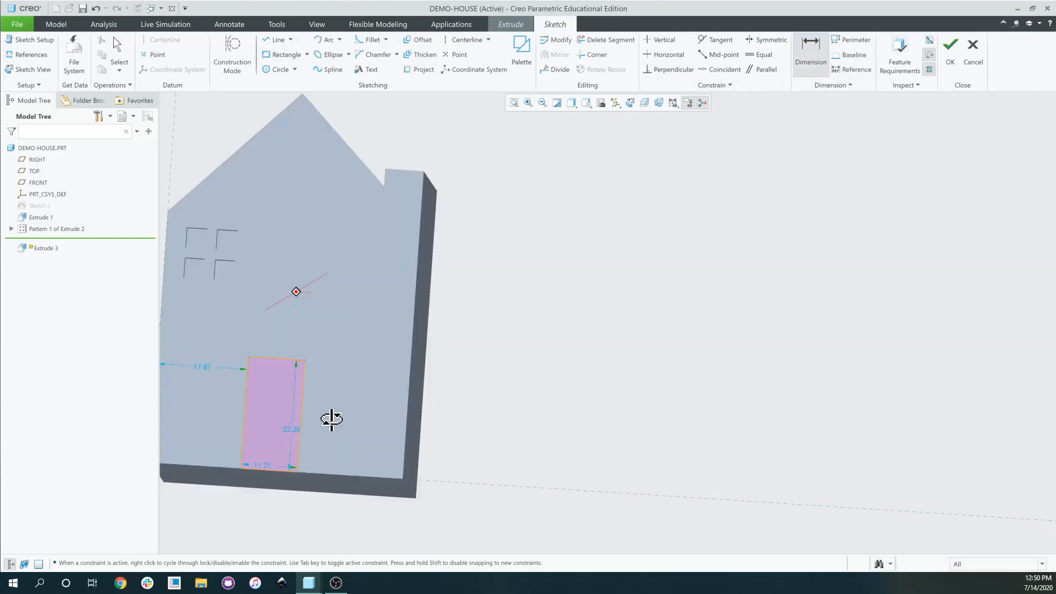
pyautogui.moveTo(331, 420)
pyautogui.mouseDown(button='middle')
pyautogui.moveTo(269, 481)
pyautogui.moveTo(258, 470)
pyautogui.mouseUp(button='middle')
pyautogui.doubleClick(259, 464)
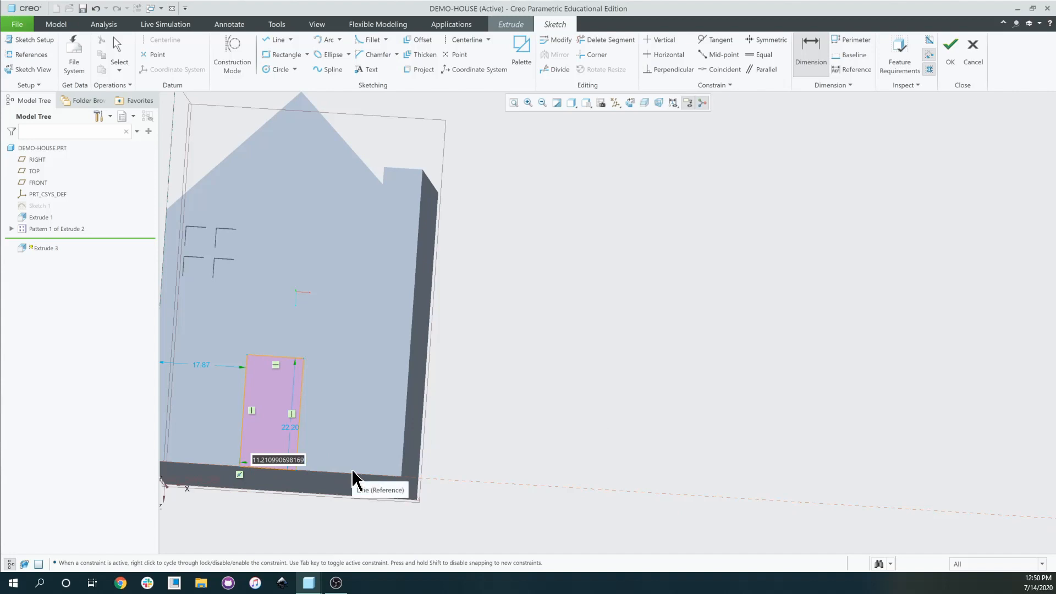
pyautogui.write('12')
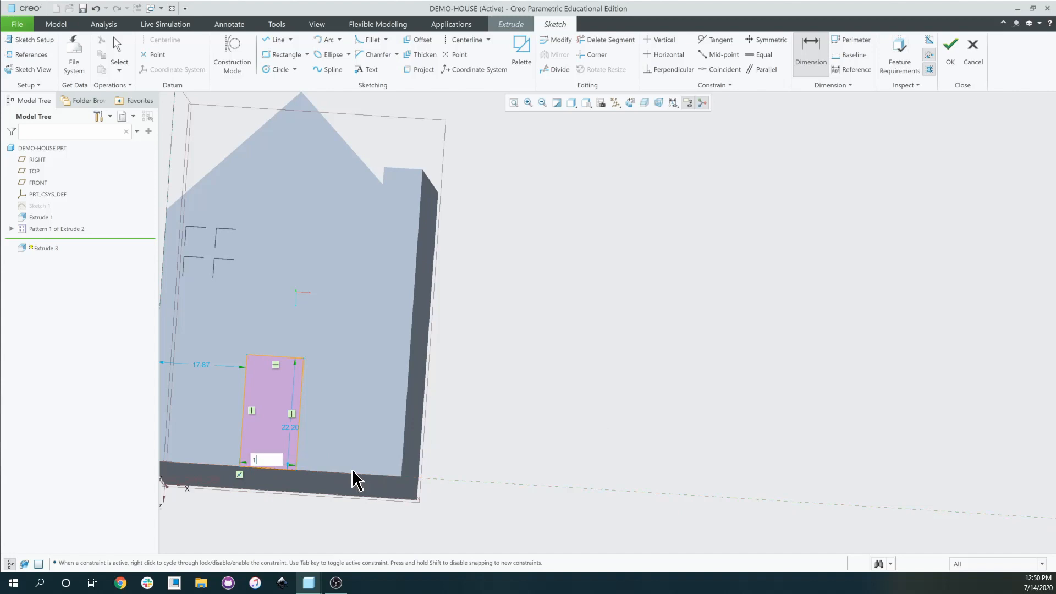
pyautogui.press('Return')
pyautogui.scroll(-3, 352, 474)
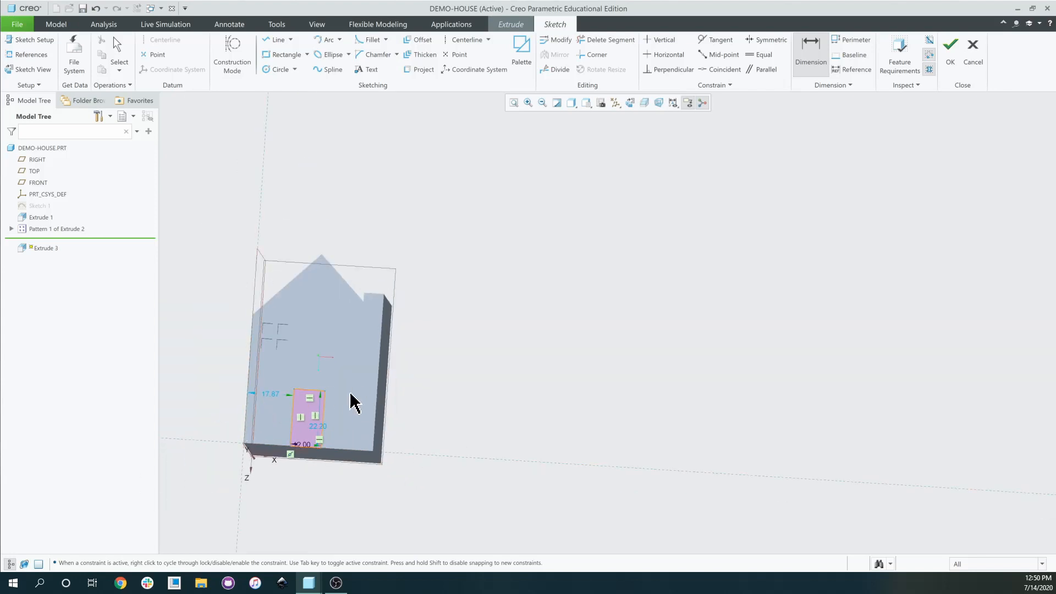
# Offset the door 19.00 from the wall's left edge, entering 50-12 and then halving it.
pyautogui.moveTo(370, 410)
pyautogui.mouseDown(button='middle')
pyautogui.moveTo(384, 411)
pyautogui.moveTo(275, 419)
pyautogui.mouseUp(button='middle')
pyautogui.scroll(5, 275, 419)
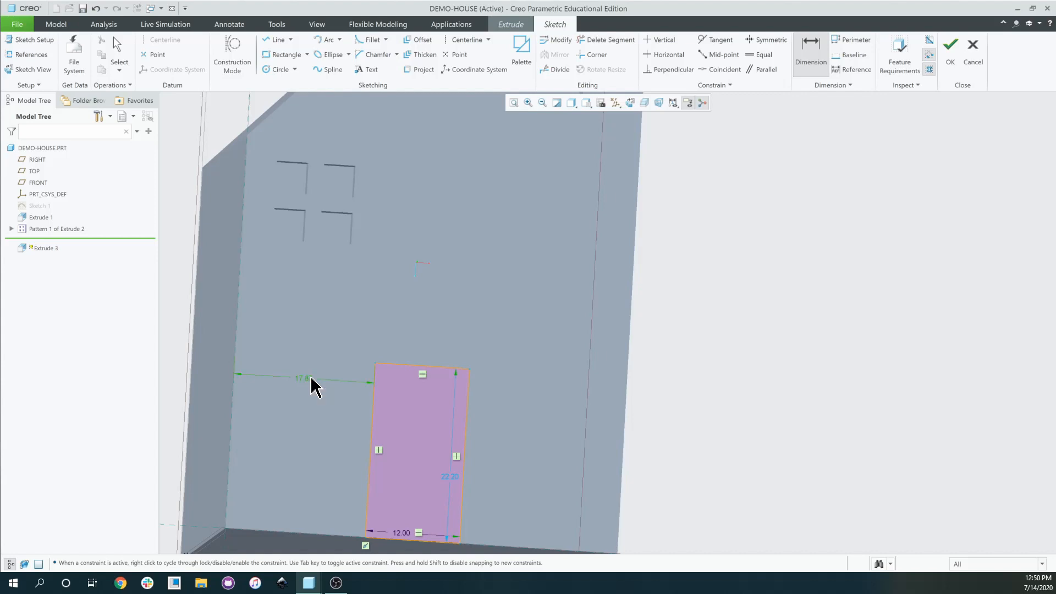
pyautogui.doubleClick(313, 383)
pyautogui.write('50-12')
pyautogui.press('Return')
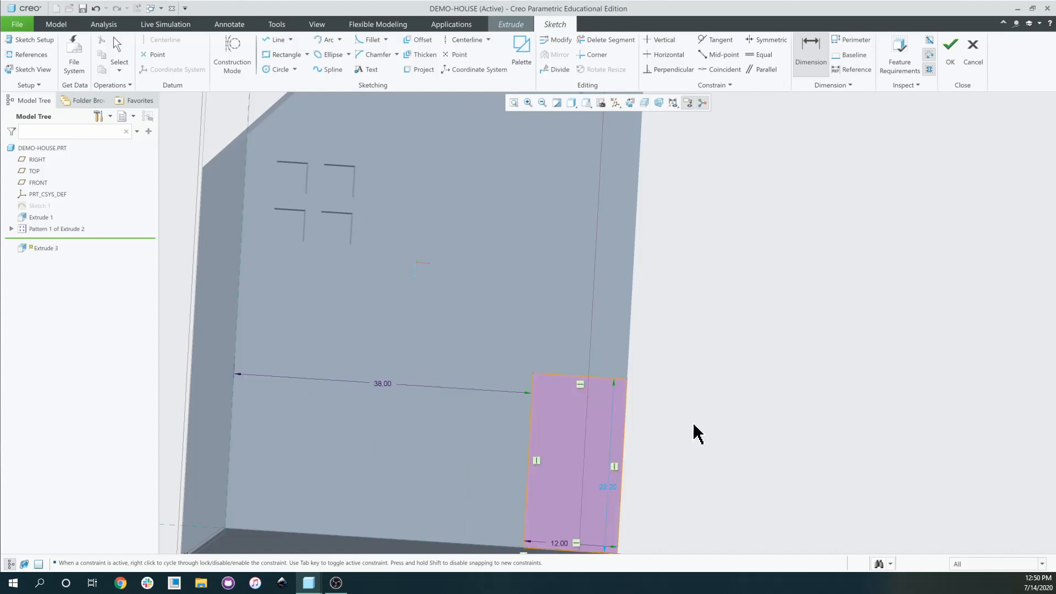
pyautogui.doubleClick(383, 383)
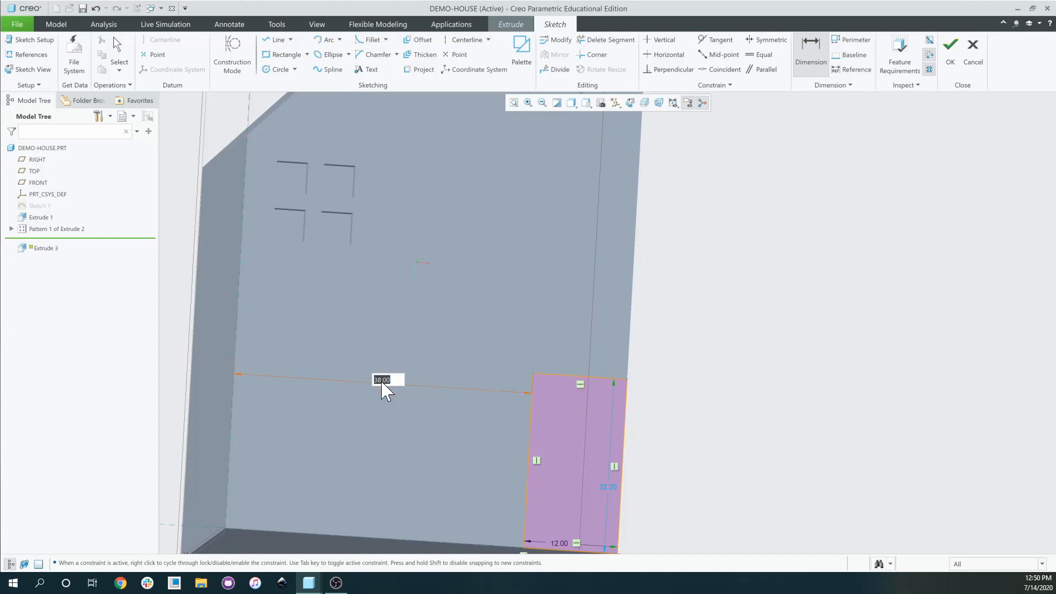
pyautogui.press('Return')
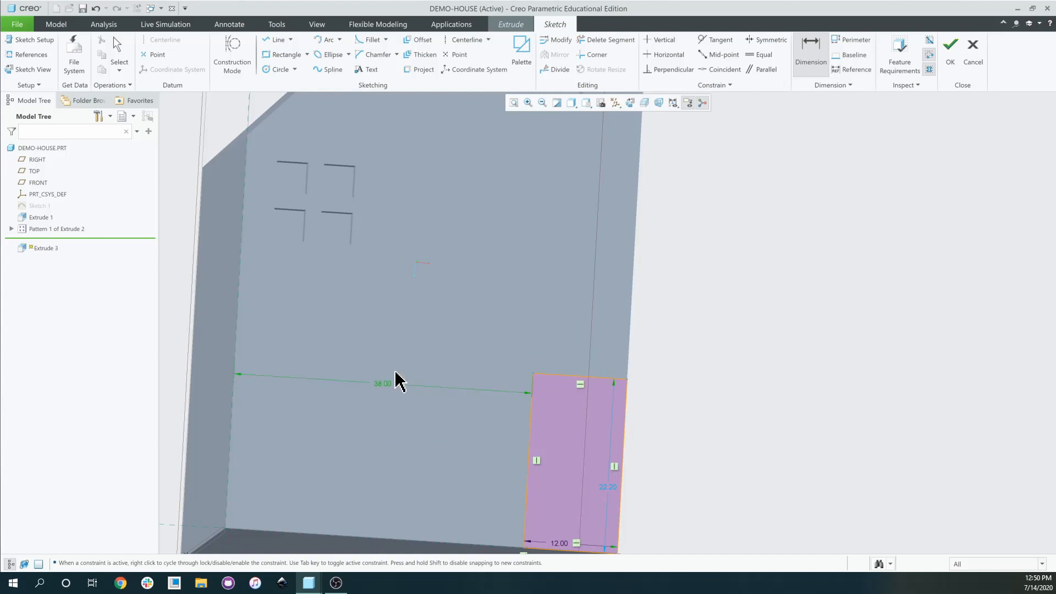
pyautogui.doubleClick(383, 385)
pyautogui.press('Return')
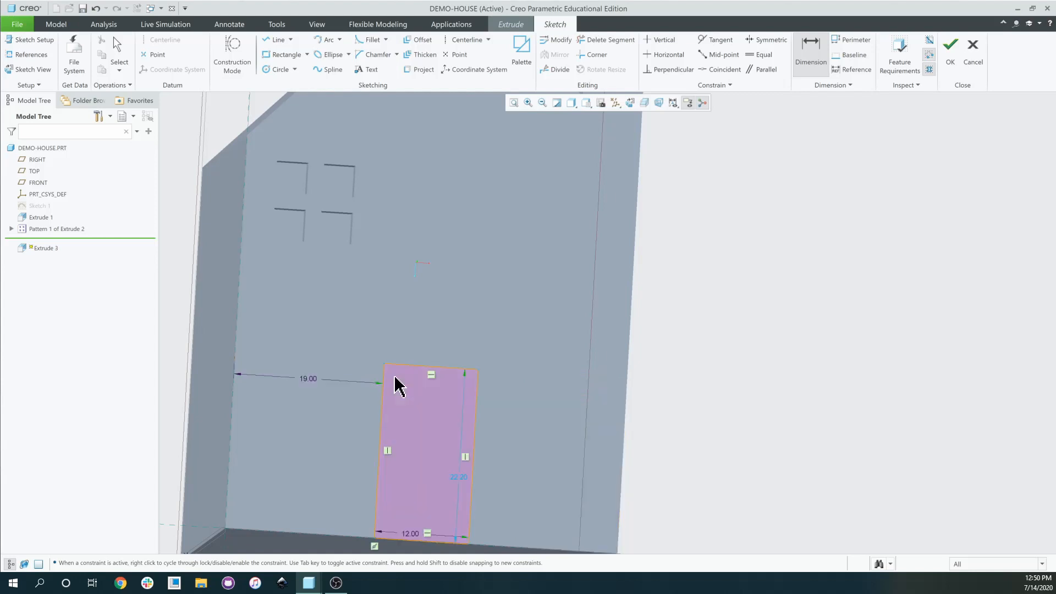
# Make the door 24.00 tall and finish the sketch.
pyautogui.scroll(5, 302, 397)
pyautogui.moveTo(295, 413); pyautogui.dragTo(310, 465, button='middle')
pyautogui.scroll(-3, 346, 453)
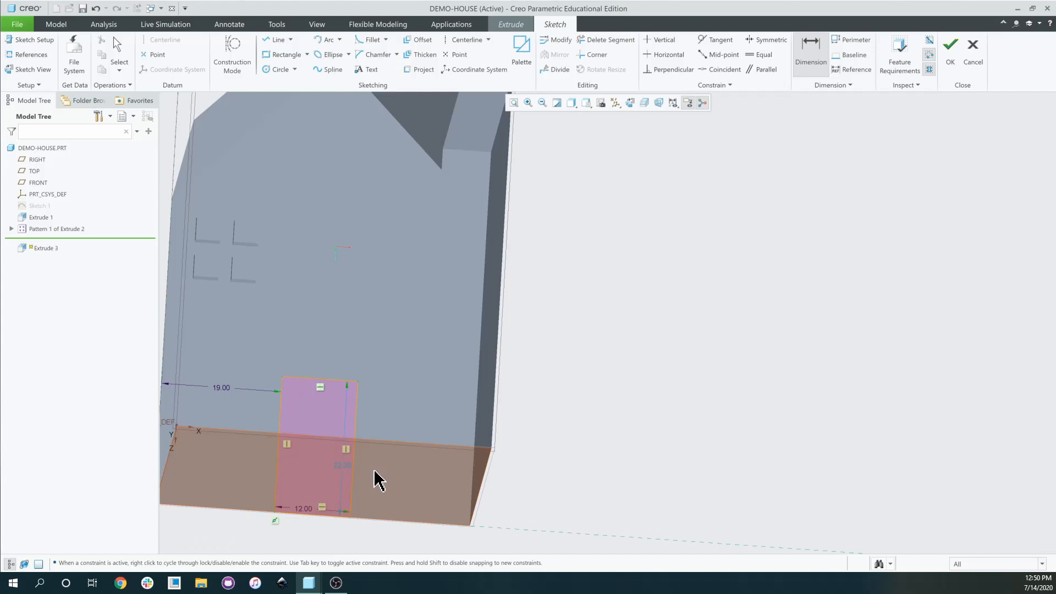
pyautogui.doubleClick(339, 466)
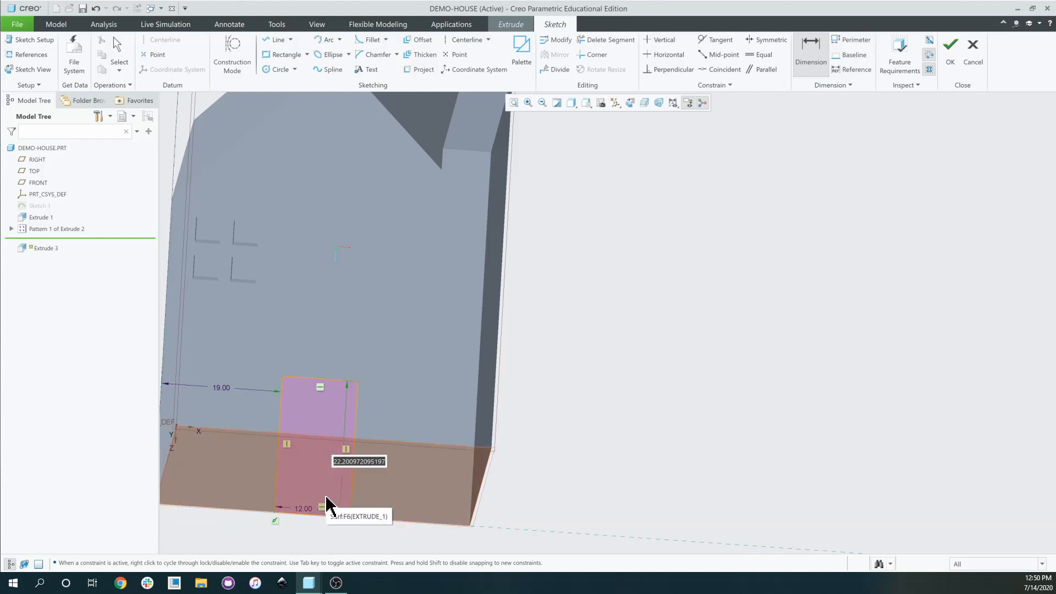
pyautogui.write('24')
pyautogui.press('Return')
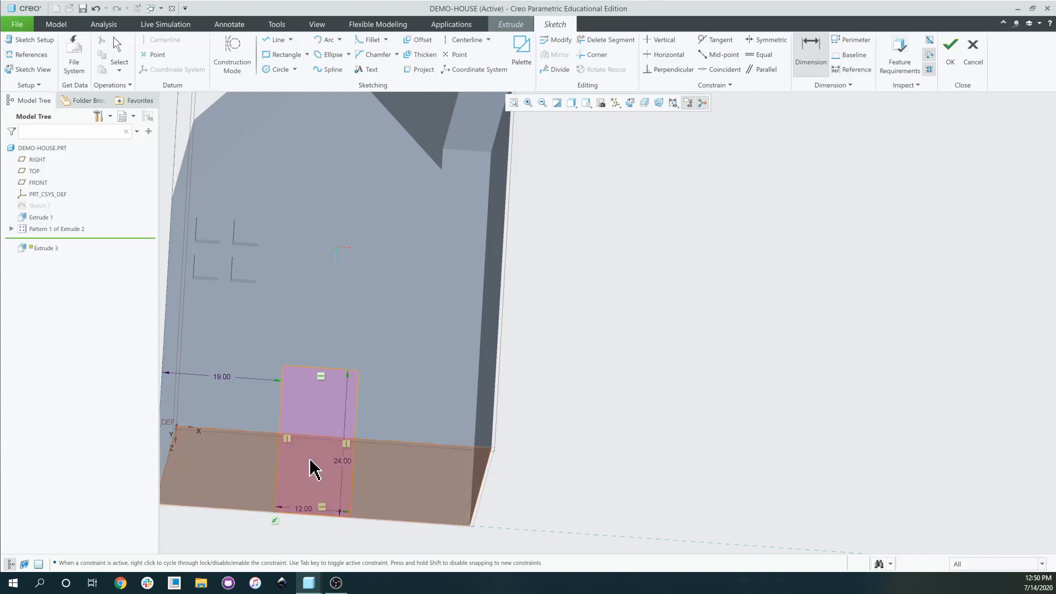
pyautogui.scroll(-5, 343, 507)
pyautogui.scroll(8, 346, 524)
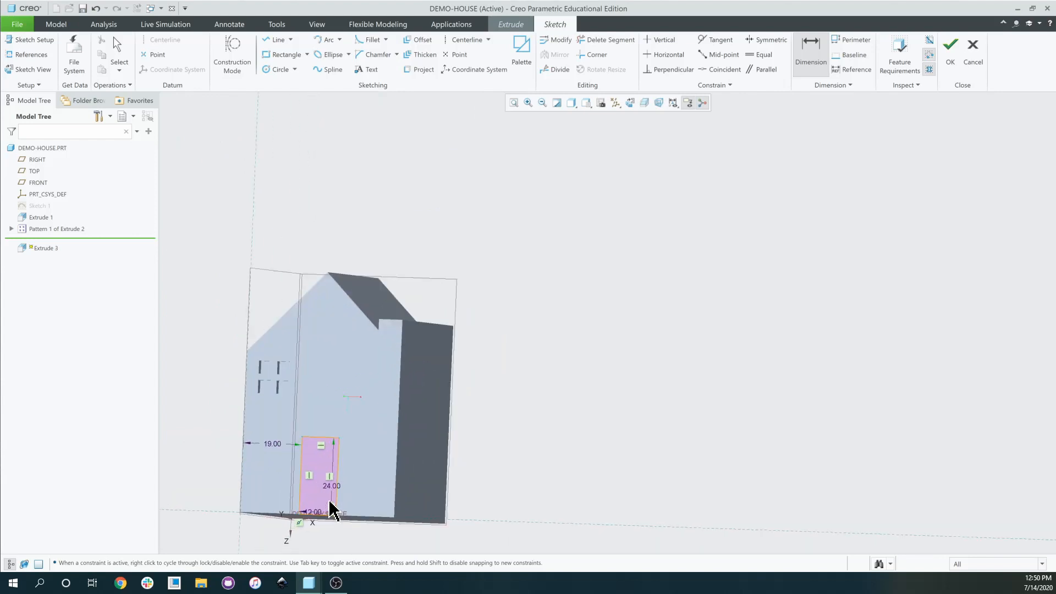
pyautogui.scroll(-3, 464, 490)
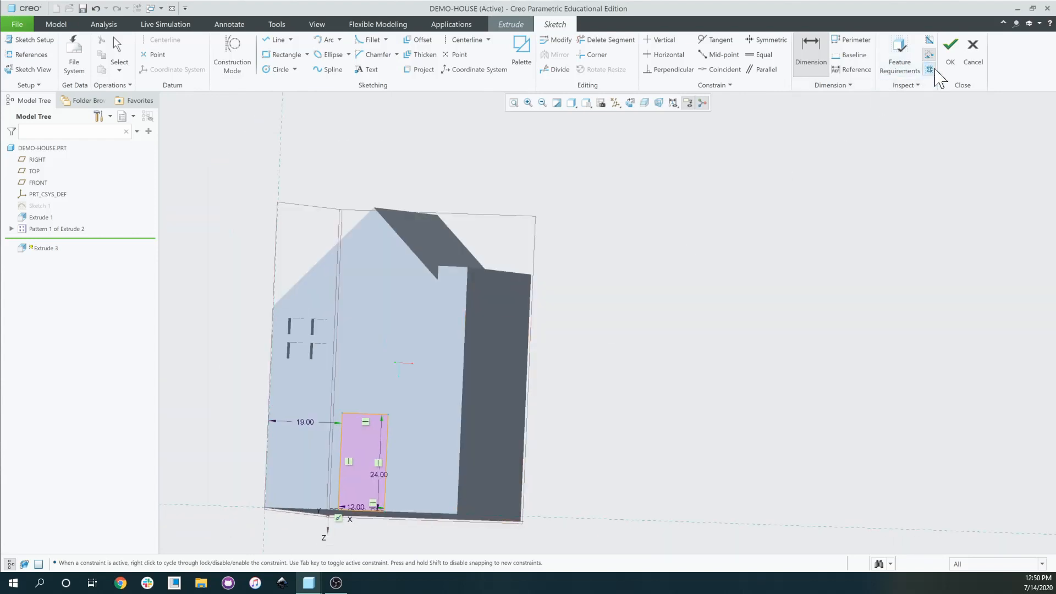
pyautogui.click(950, 45)
# Flip the extrusion so it removes material from the house wall.
pyautogui.scroll(-2, 483, 397)
pyautogui.moveTo(484, 397); pyautogui.dragTo(436, 402, button='middle')
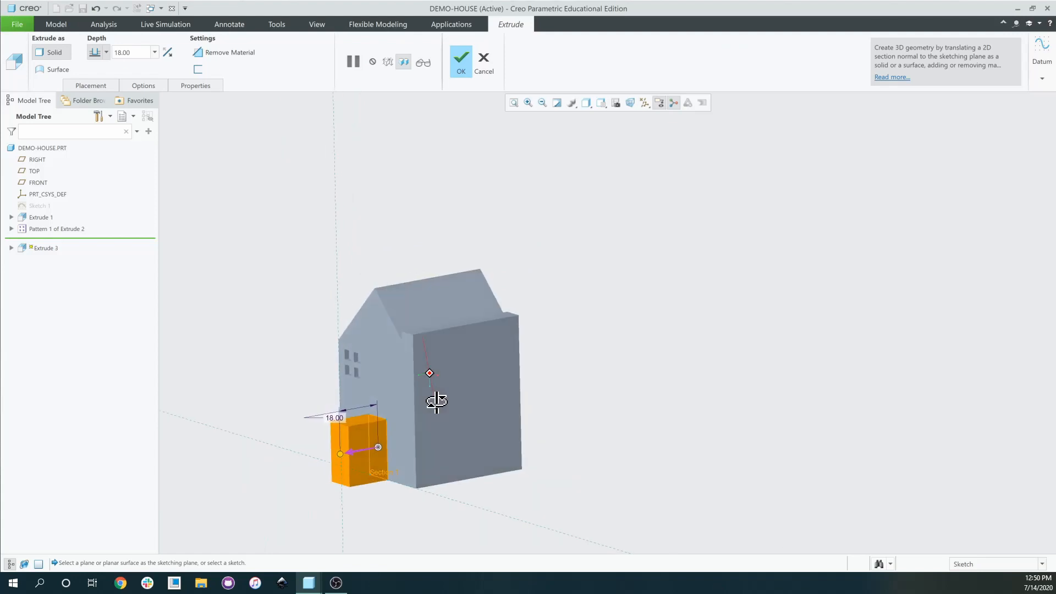
pyautogui.scroll(6, 338, 488)
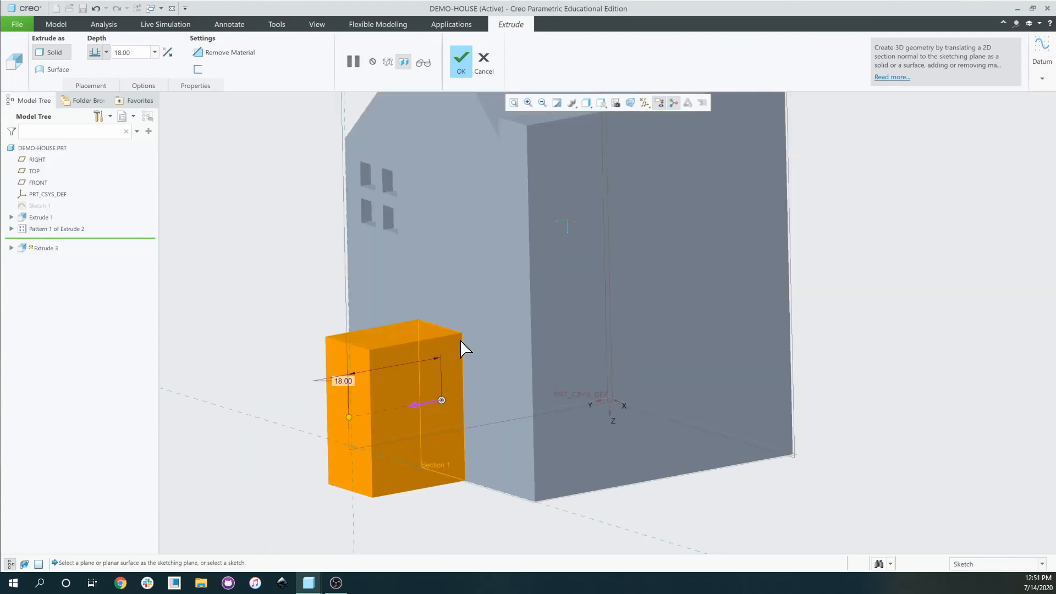
pyautogui.click(168, 55)
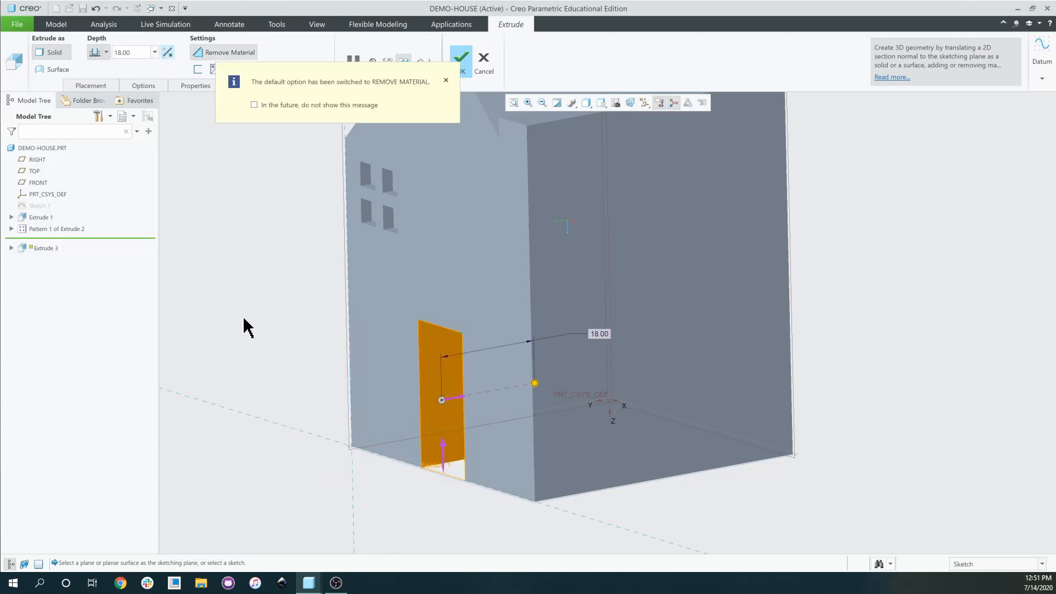
pyautogui.moveTo(409, 439); pyautogui.dragTo(554, 330, button='middle')
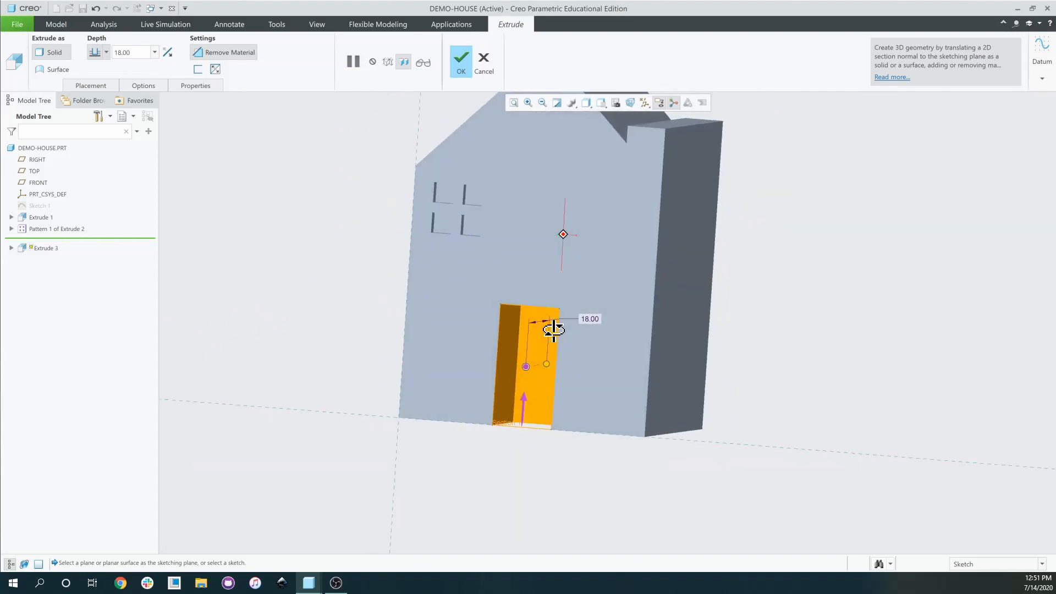
pyautogui.scroll(-3, 547, 325)
pyautogui.scroll(4, 482, 304)
pyautogui.scroll(-3, 418, 212)
pyautogui.scroll(-3, 415, 209)
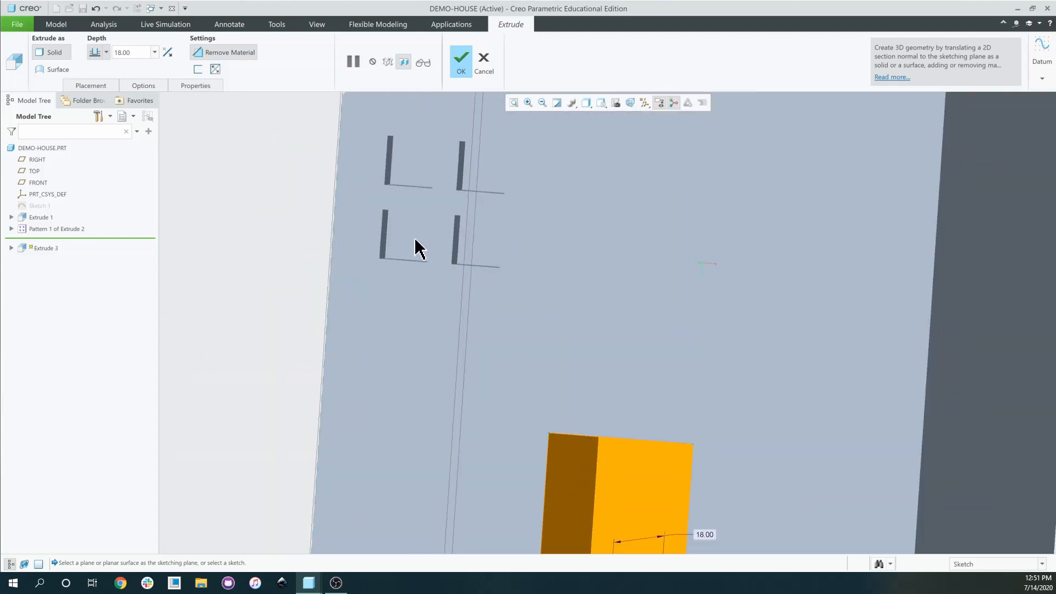
pyautogui.moveTo(415, 238); pyautogui.dragTo(397, 225, button='middle')
pyautogui.scroll(4, 397, 224)
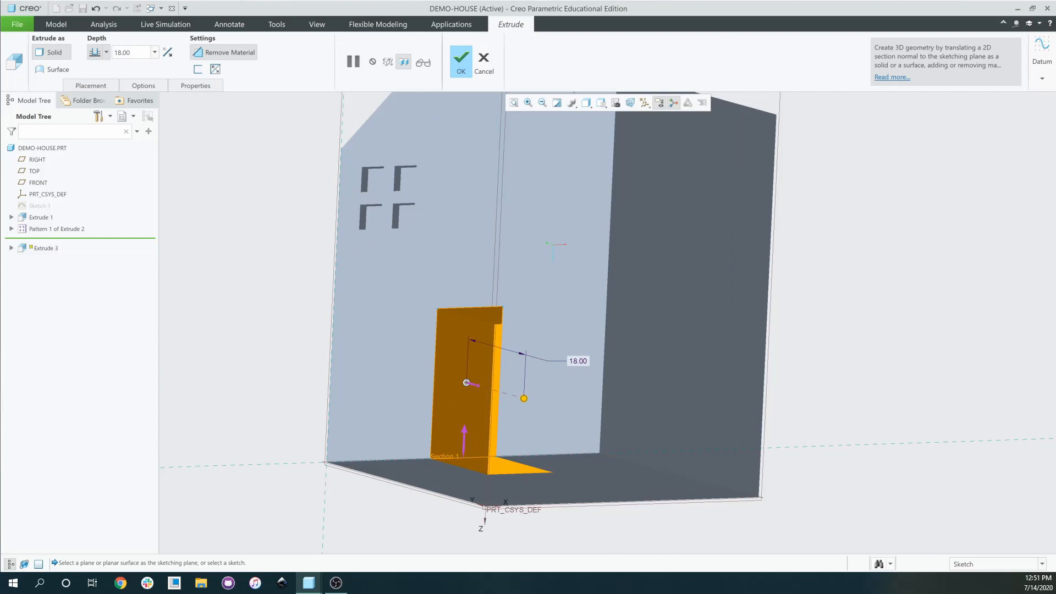
# Set the door cut depth to 2.00 and complete Extrude 3.
pyautogui.doubleClick(122, 53)
pyautogui.write('2')
pyautogui.press('Return')
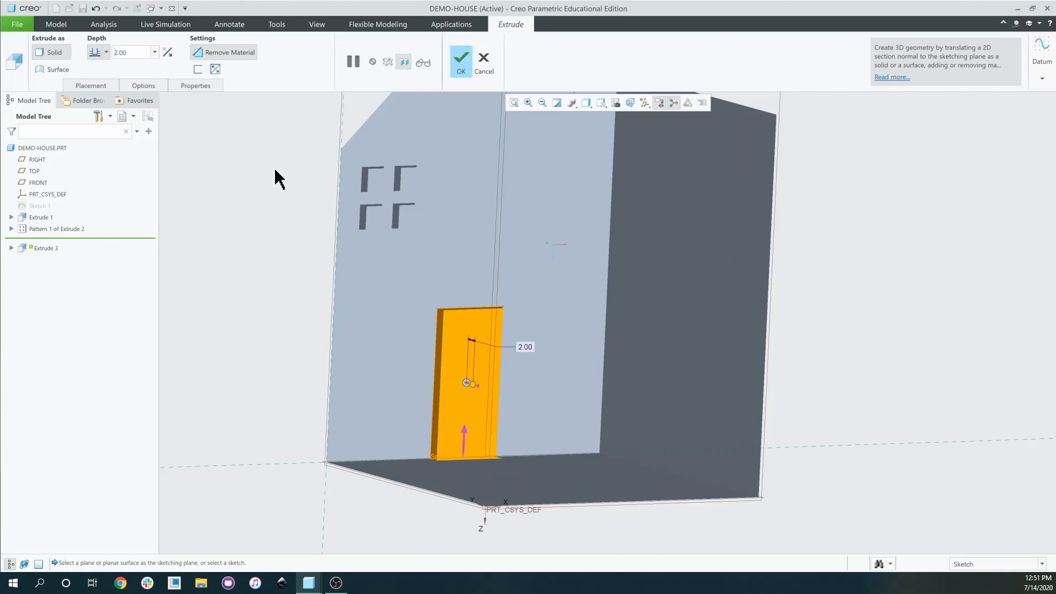
pyautogui.scroll(4, 523, 255)
pyautogui.click(461, 60)
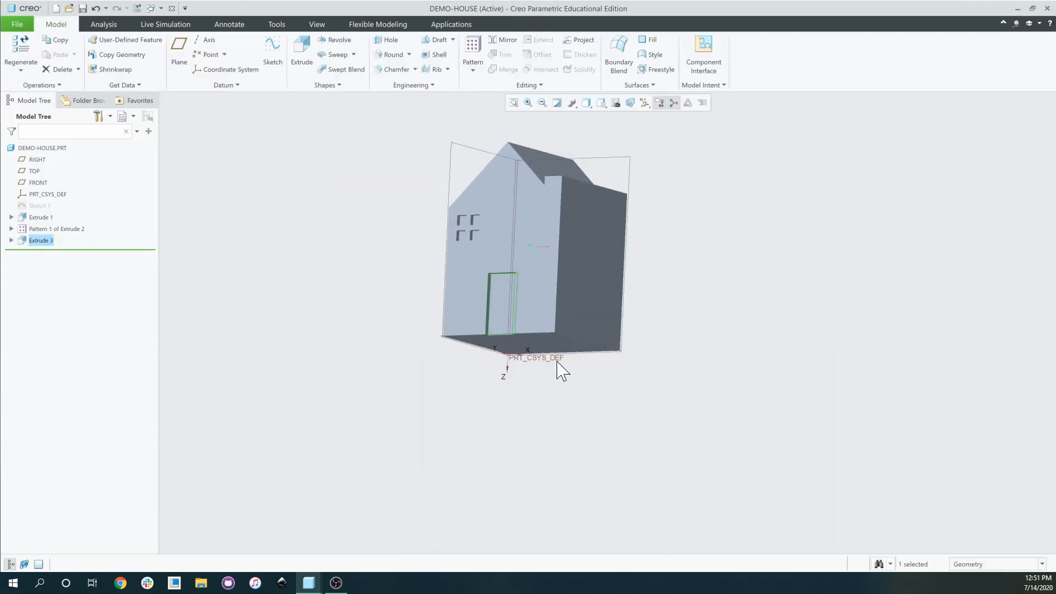
# Orbit up to the roof and pick the narrow top face of the tall side wall.
pyautogui.moveTo(515, 247)
pyautogui.mouseDown(button='middle')
pyautogui.moveTo(540, 271)
pyautogui.moveTo(527, 256)
pyautogui.mouseUp(button='middle')
pyautogui.scroll(-3, 521, 337)
pyautogui.scroll(1, 495, 230)
pyautogui.moveTo(495, 220); pyautogui.dragTo(480, 273, button='middle')
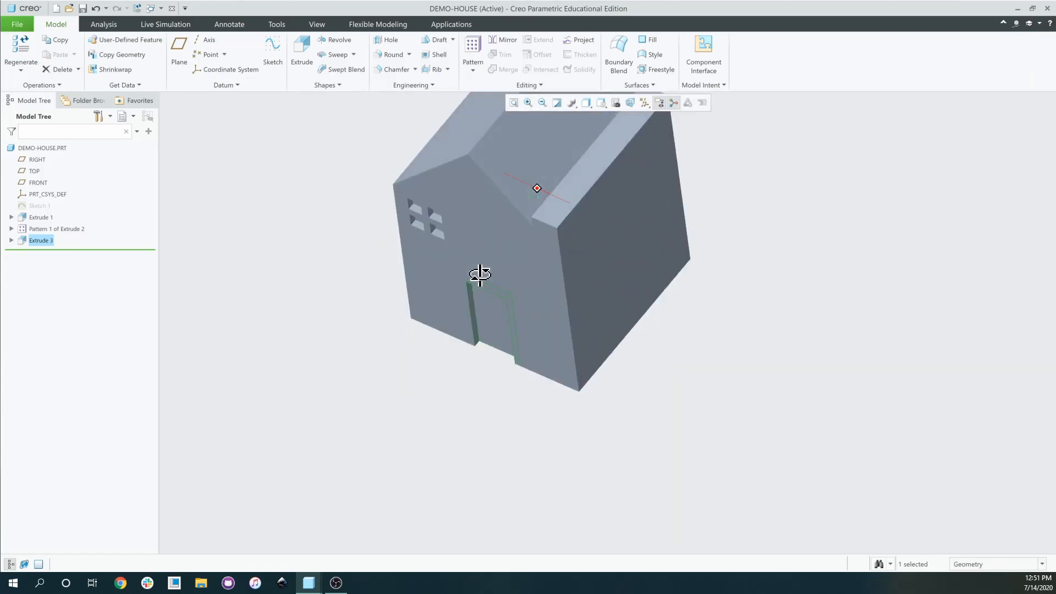
pyautogui.scroll(3, 481, 274)
pyautogui.click(589, 181)
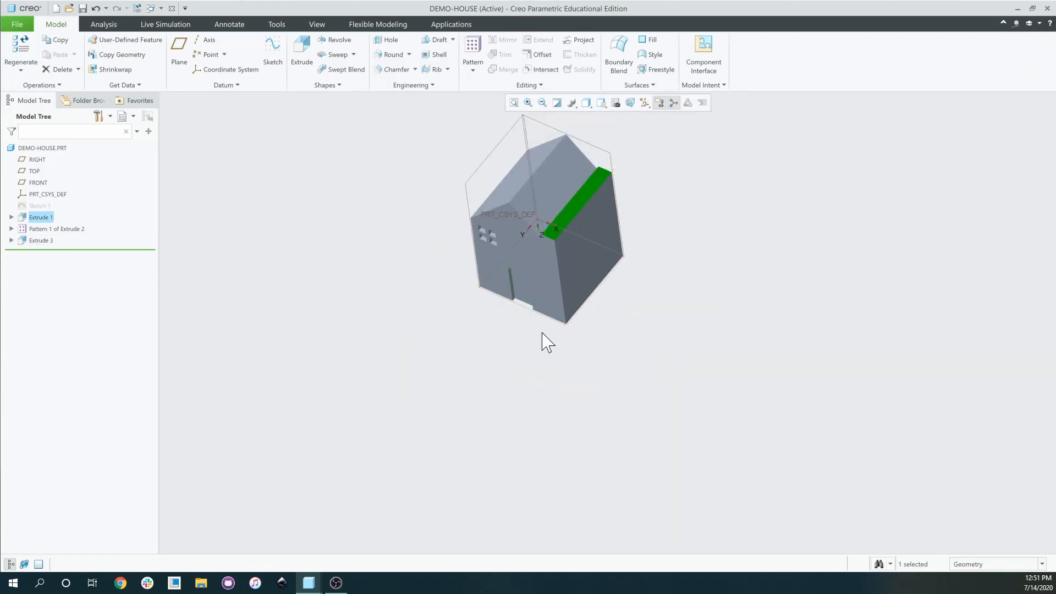
pyautogui.scroll(-3, 582, 226)
pyautogui.scroll(3, 590, 206)
pyautogui.moveTo(589, 206)
pyautogui.mouseDown(button='middle')
pyautogui.moveTo(589, 246)
pyautogui.moveTo(588, 206)
pyautogui.mouseUp(button='middle')
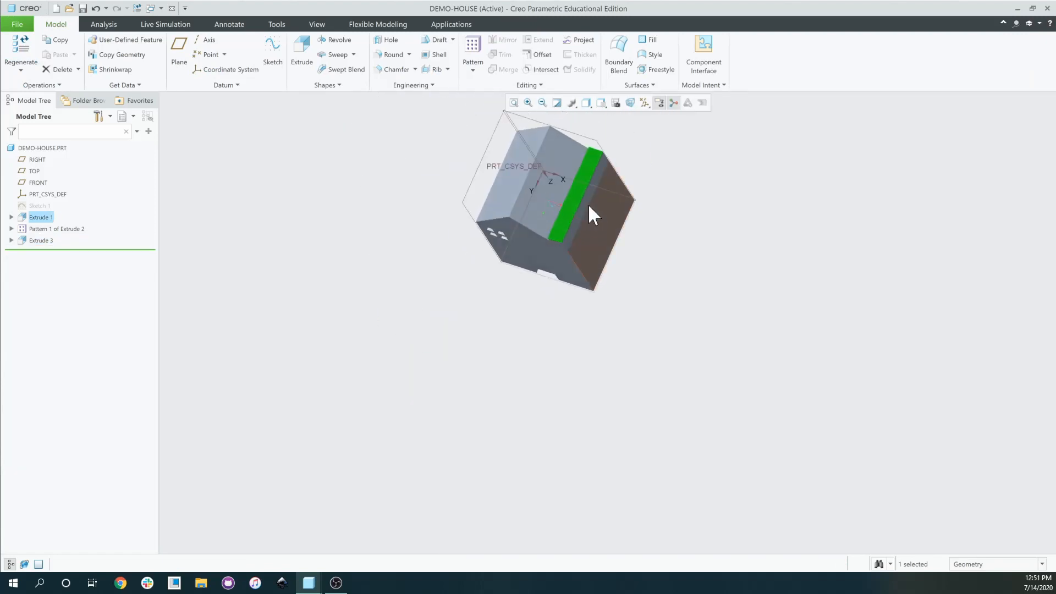
pyautogui.scroll(-3, 589, 203)
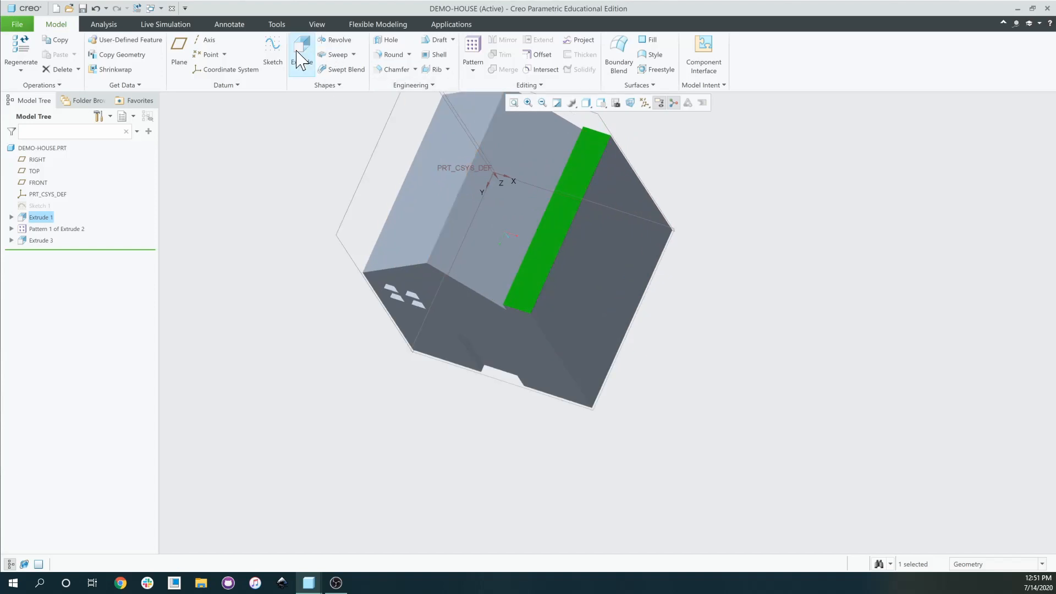
pyautogui.moveTo(309, 583)
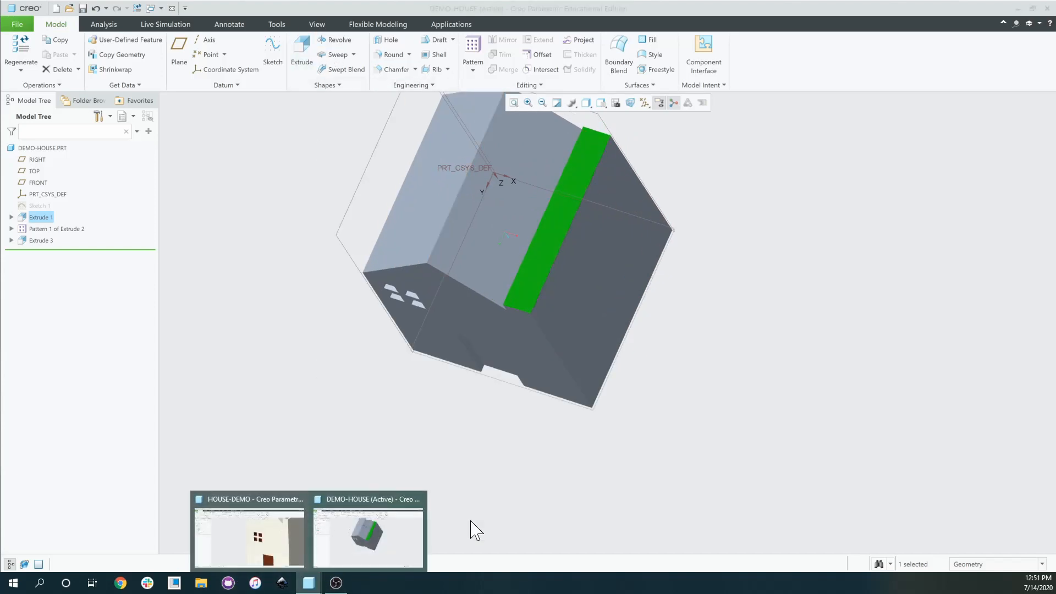
pyautogui.click(280, 540)
pyautogui.scroll(3, 749, 312)
pyautogui.moveTo(750, 312); pyautogui.dragTo(814, 243, button='middle')
pyautogui.scroll(2, 769, 289)
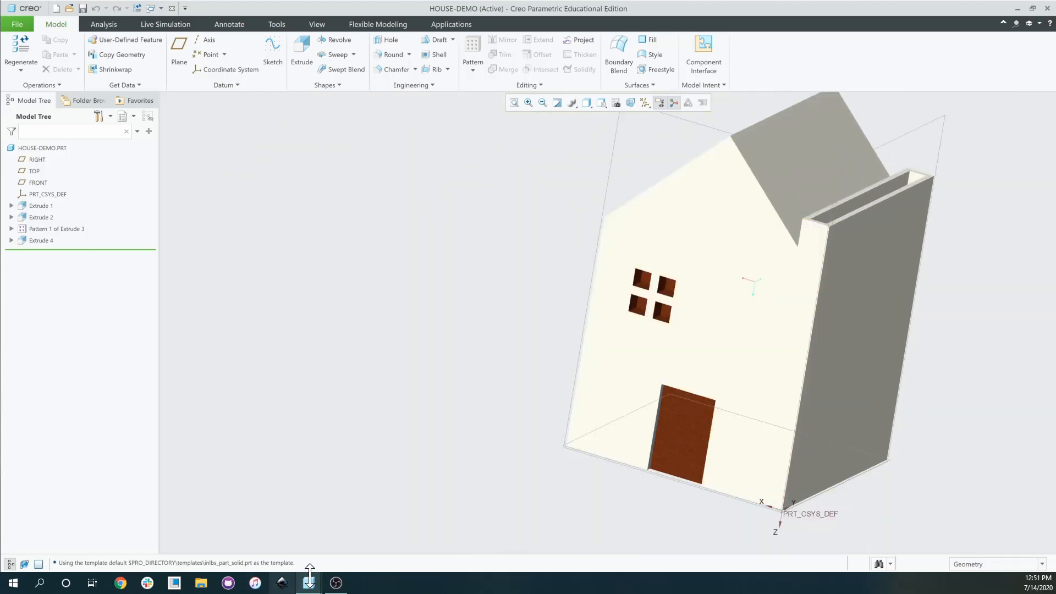
pyautogui.moveTo(309, 583)
pyautogui.click(359, 553)
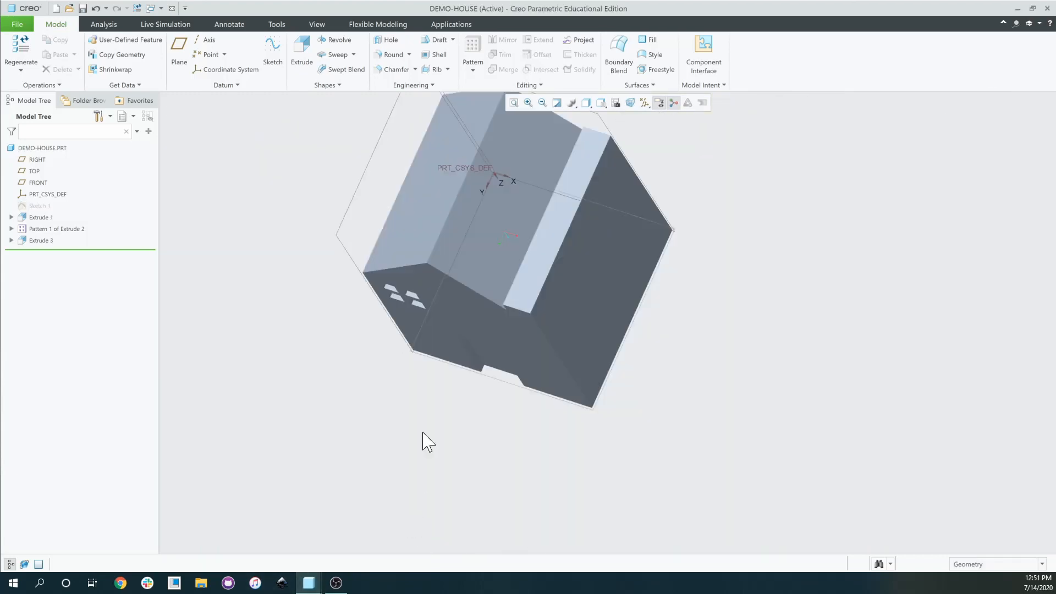
pyautogui.click(567, 212)
# Start Extrude 4 on the side wall and draw a tall, narrow rectangle.
pyautogui.click(301, 50)
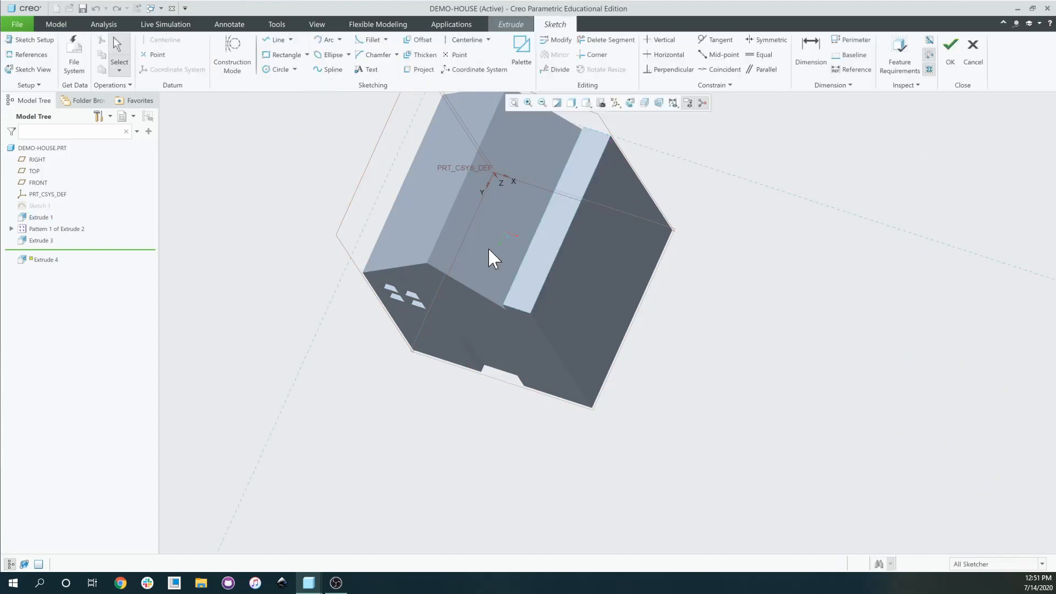
pyautogui.click(284, 55)
pyautogui.scroll(-3, 538, 207)
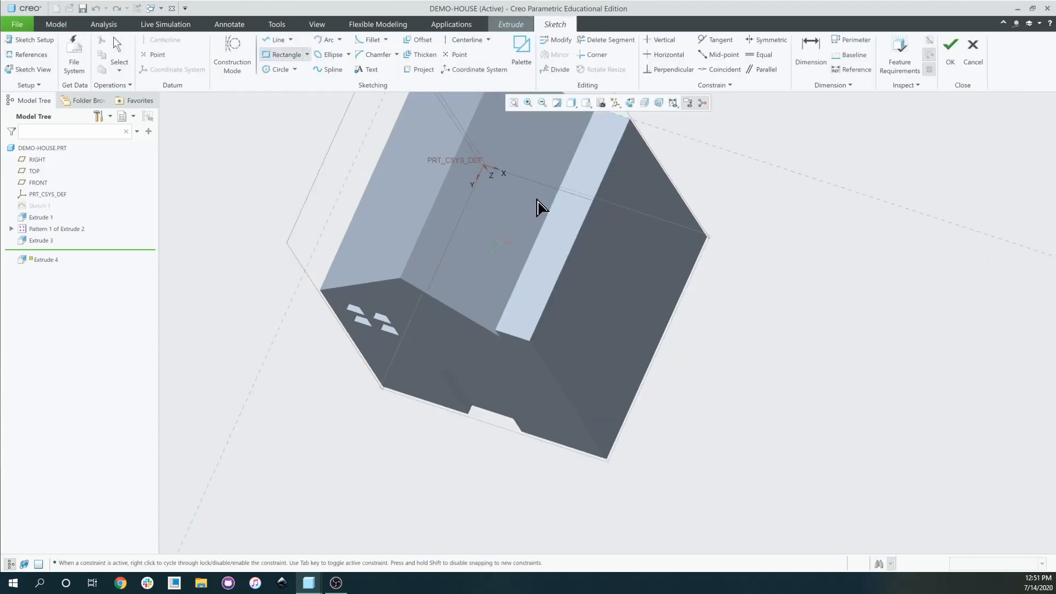
pyautogui.scroll(3, 551, 297)
pyautogui.moveTo(571, 279)
pyautogui.mouseDown(button='middle')
pyautogui.moveTo(561, 337)
pyautogui.moveTo(596, 290)
pyautogui.moveTo(605, 242)
pyautogui.moveTo(626, 242)
pyautogui.mouseUp(button='middle')
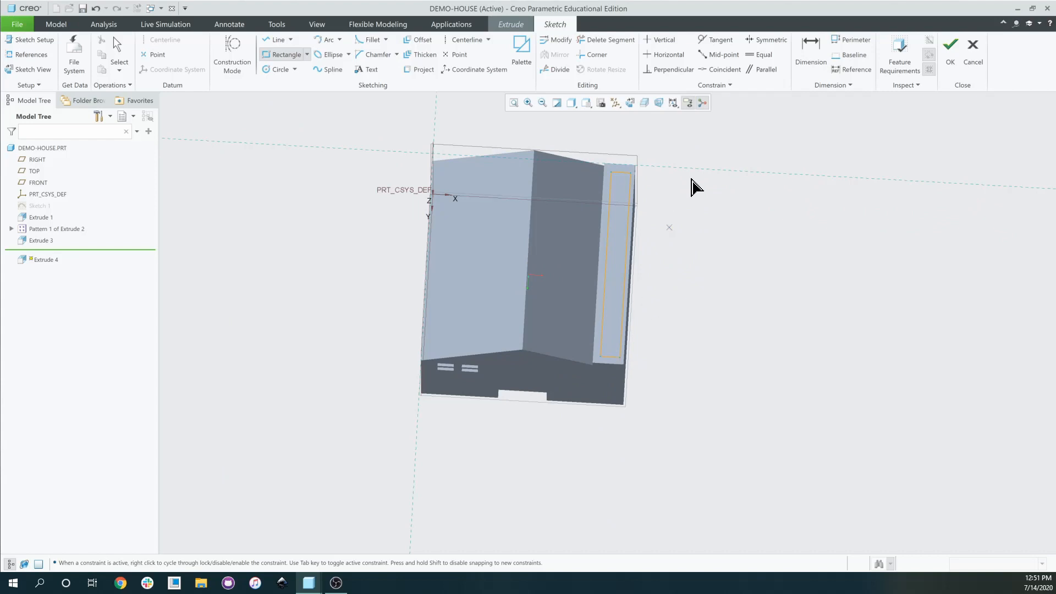
# Switch to dimensioning and zoom in on the rectangle's lower corner.
pyautogui.click(811, 50)
pyautogui.scroll(-5, 609, 176)
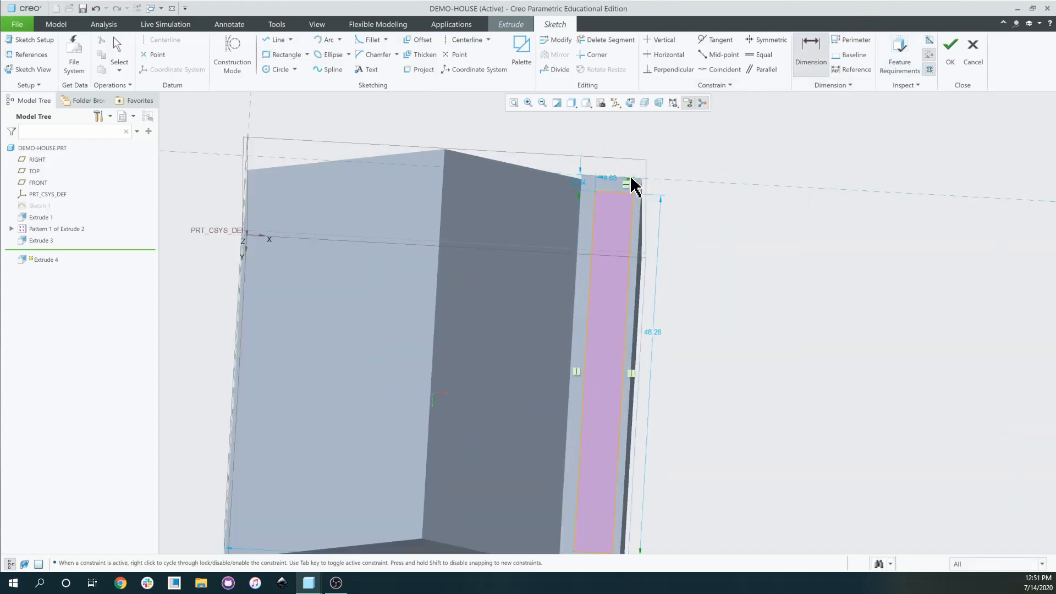
pyautogui.scroll(8, 606, 220)
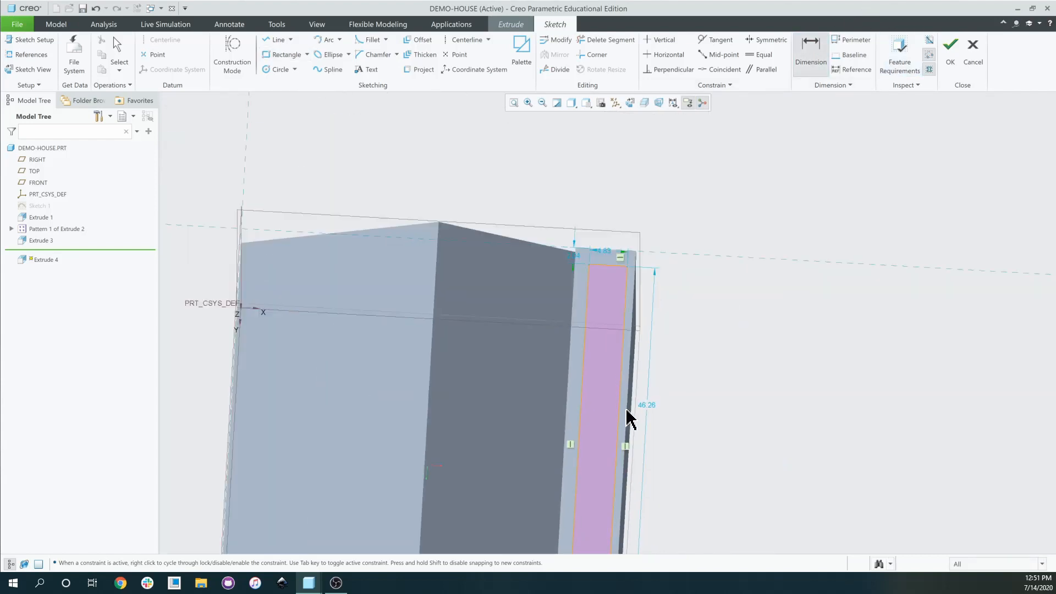
pyautogui.scroll(-6, 613, 496)
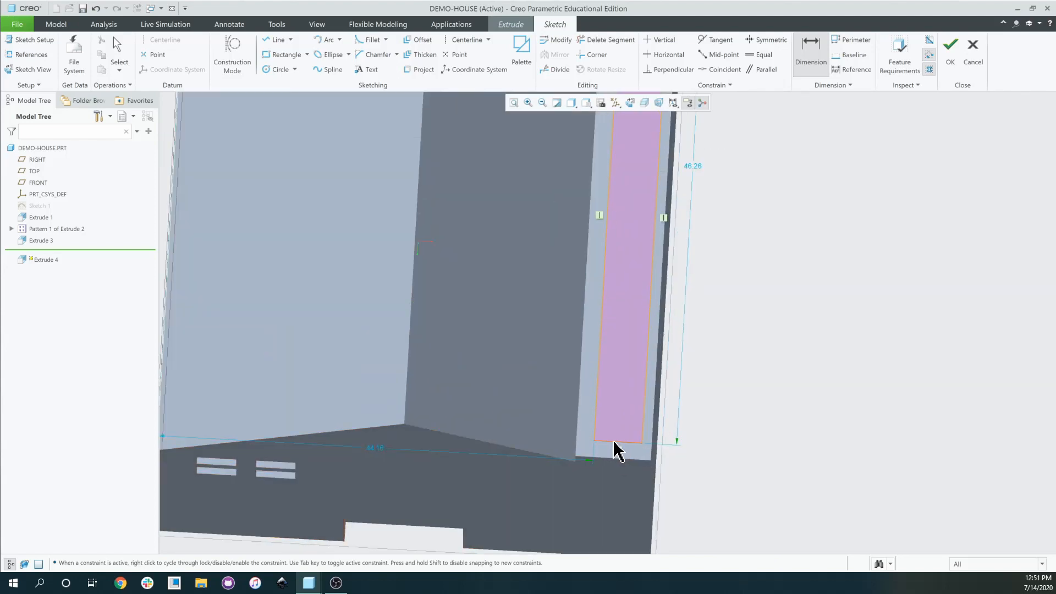
pyautogui.scroll(6, 613, 437)
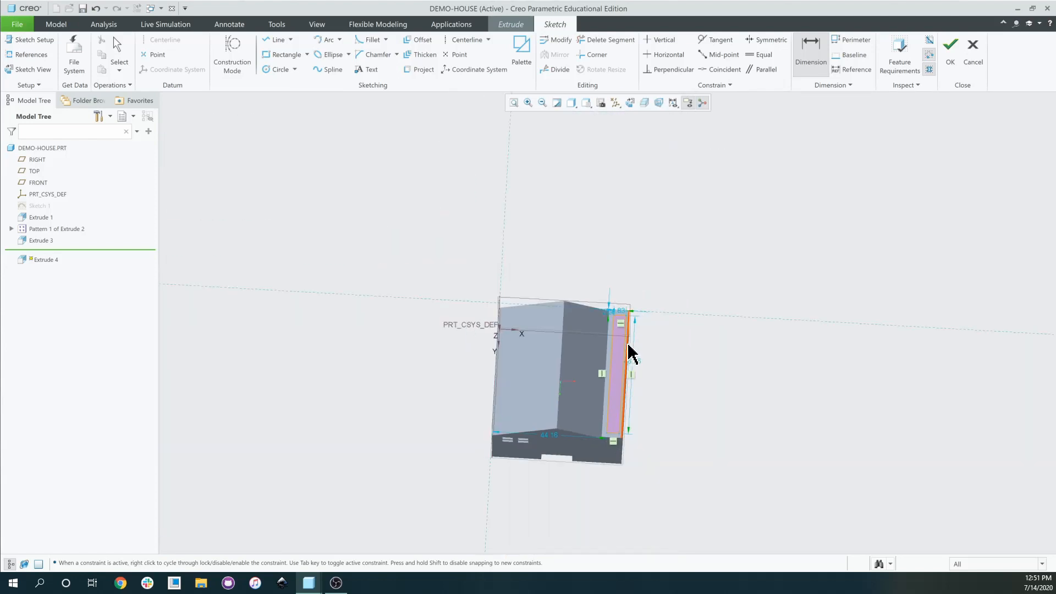
pyautogui.scroll(-4, 621, 319)
pyautogui.scroll(-2, 620, 309)
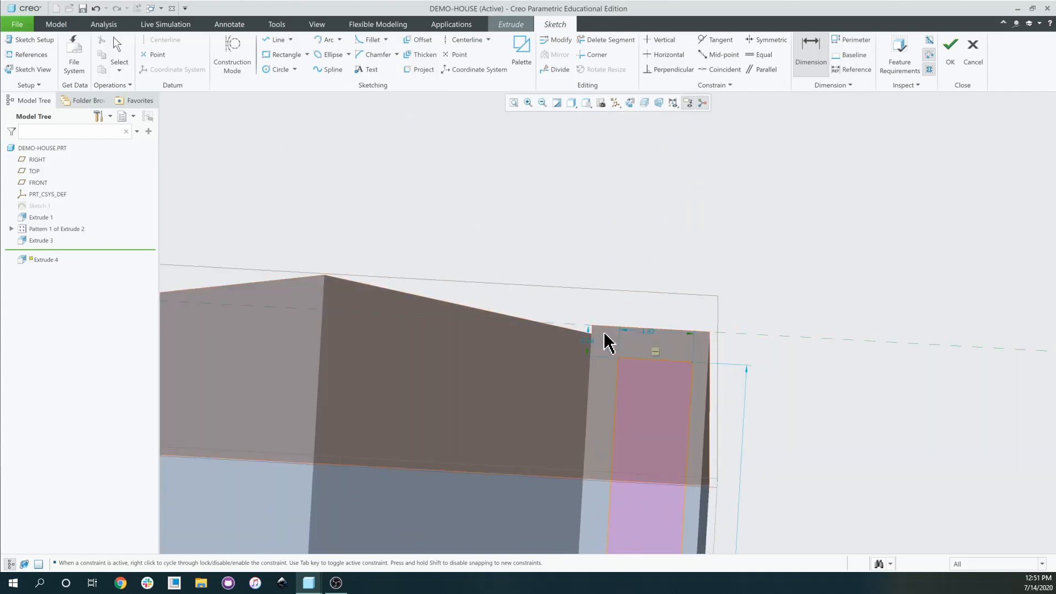
pyautogui.scroll(6, 644, 361)
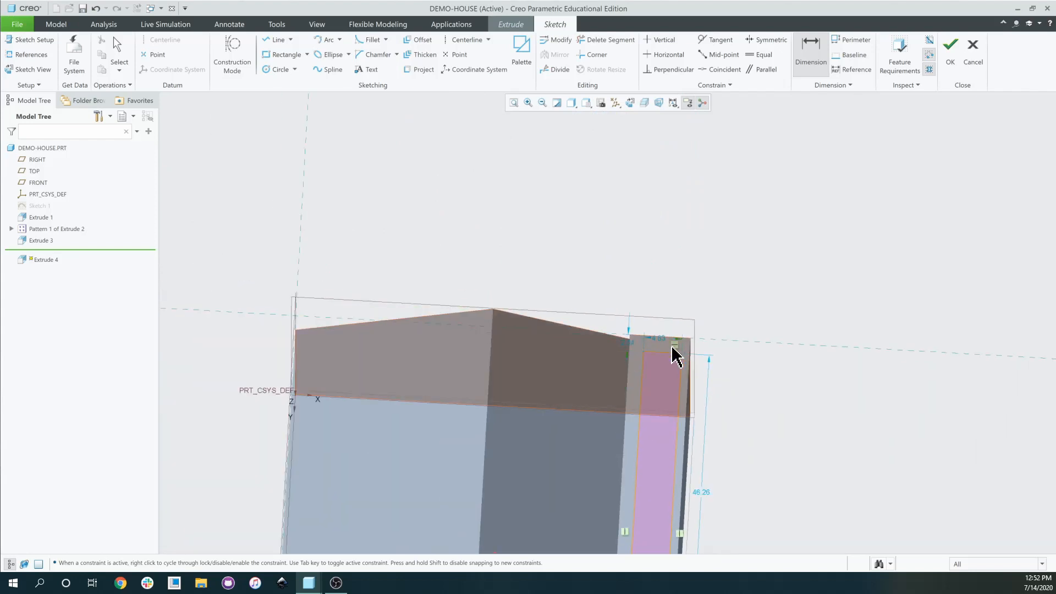
pyautogui.scroll(-2, 677, 413)
pyautogui.scroll(-3, 682, 418)
pyautogui.scroll(3, 688, 420)
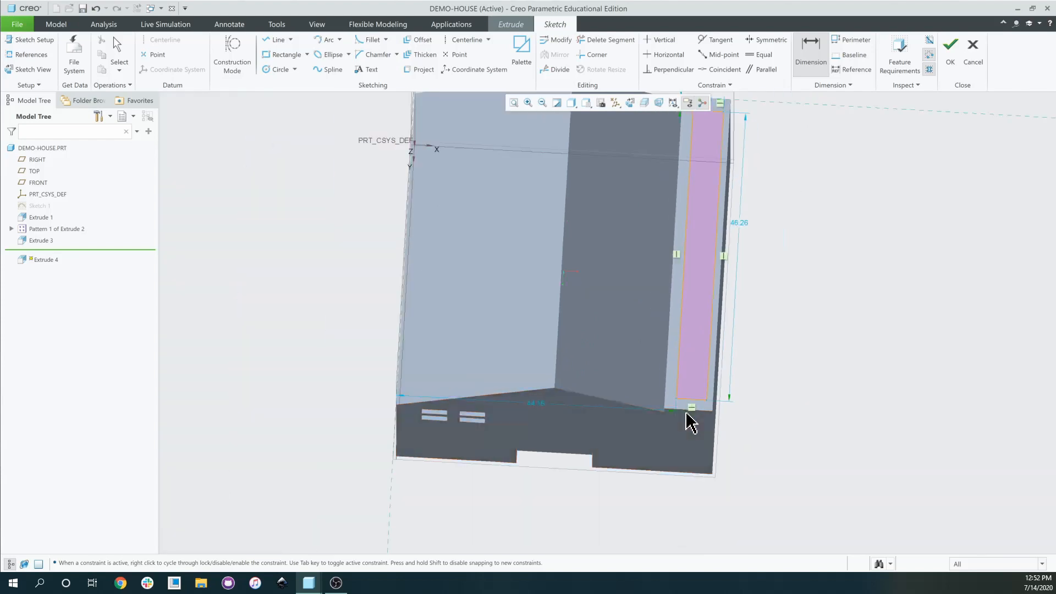
pyautogui.scroll(3, 760, 311)
pyautogui.scroll(-3, 758, 295)
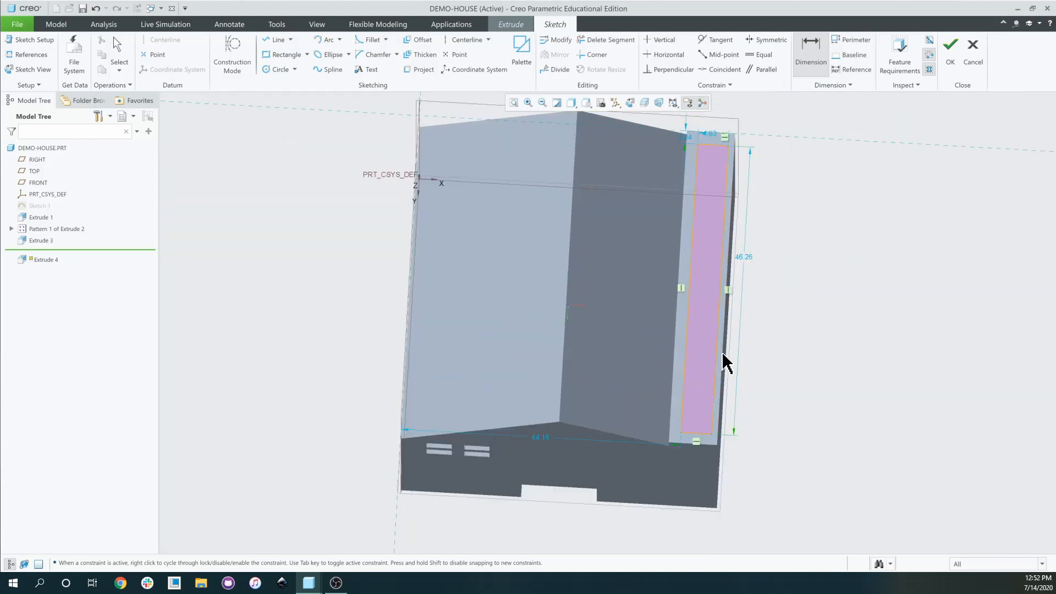
pyautogui.scroll(-4, 716, 437)
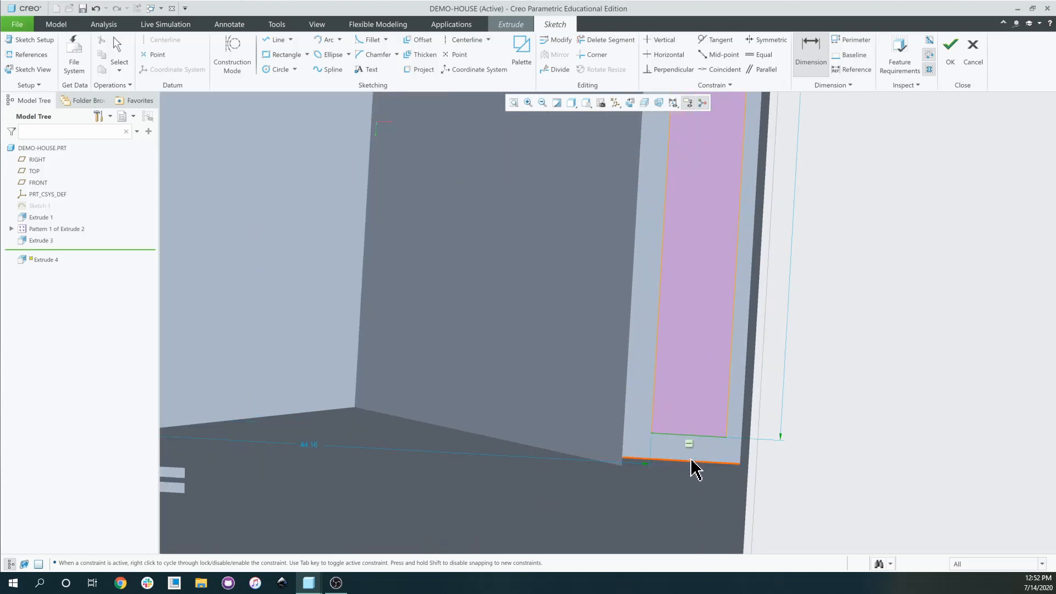
# Dimension the rectangle's offset from the wall's bottom edge.
pyautogui.click(661, 333)
pyautogui.middleClick(660, 333)
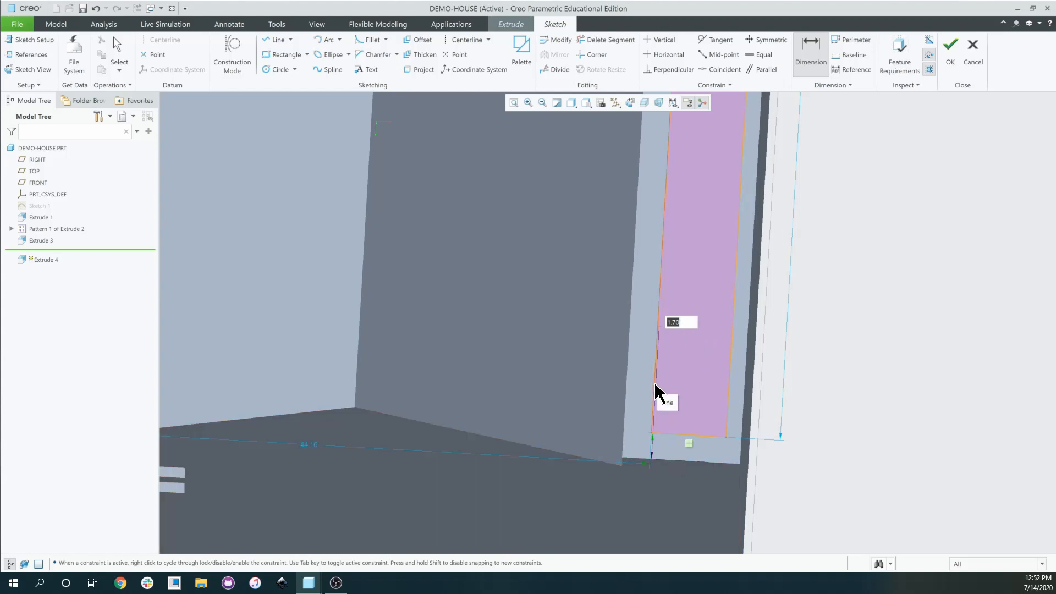
pyautogui.scroll(-8, 703, 380)
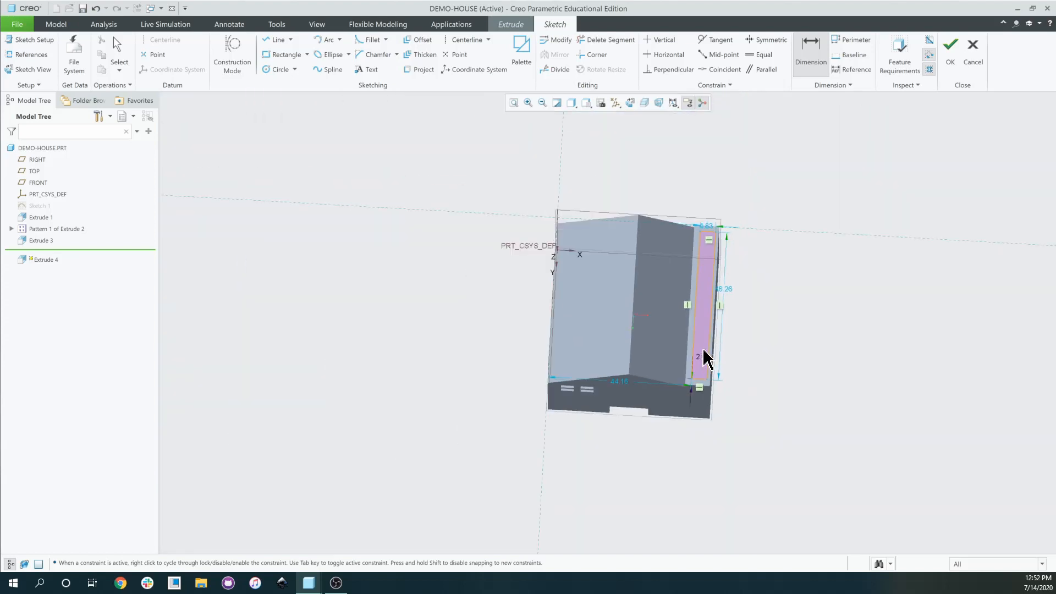
pyautogui.scroll(7, 700, 229)
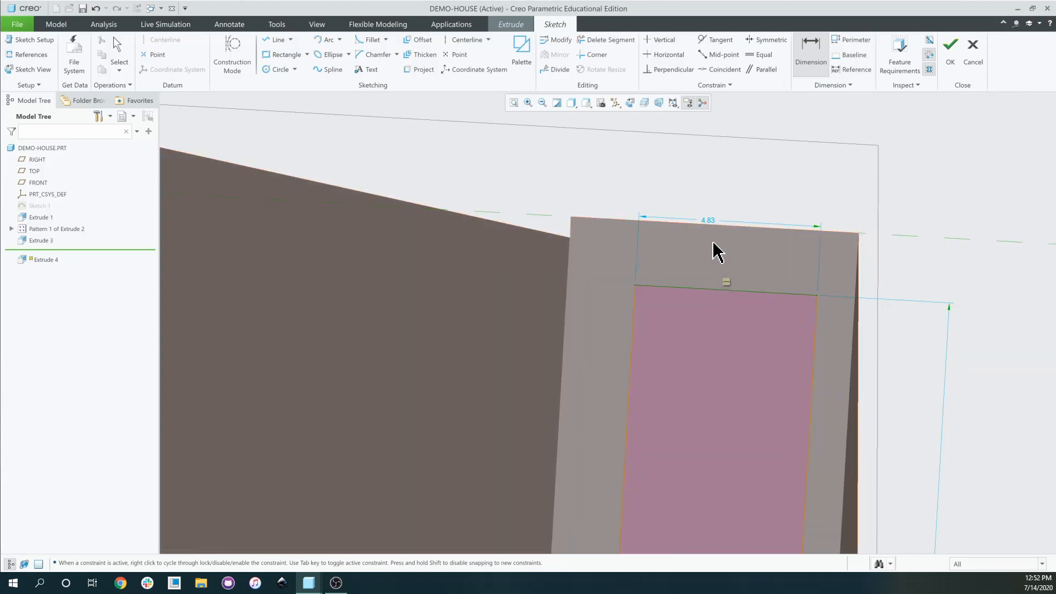
# Set the rectangle 2.00 below the wall's top edge.
pyautogui.click(711, 225)
pyautogui.middleClick(719, 243)
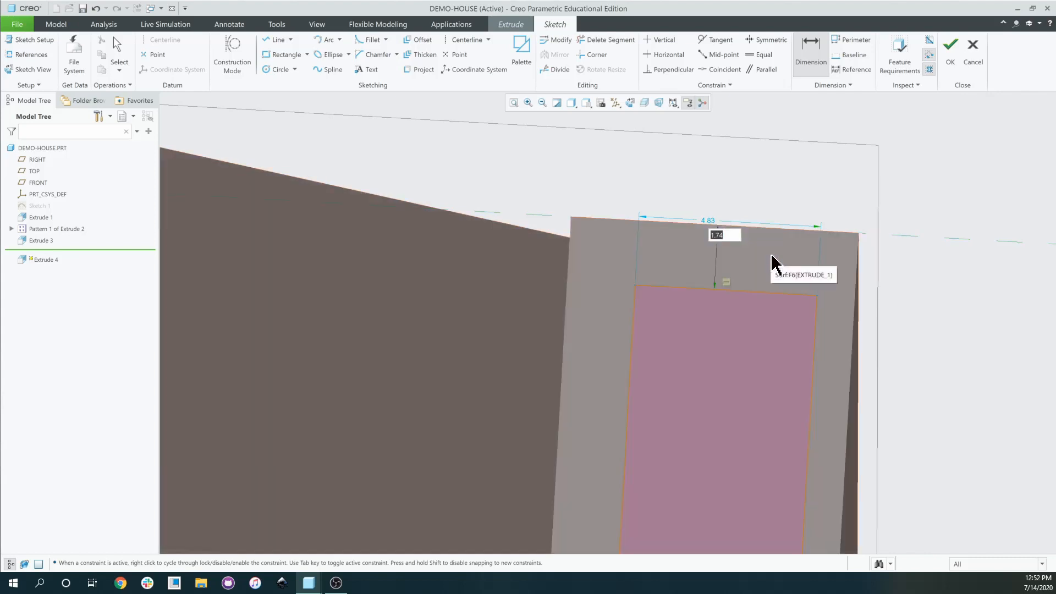
pyautogui.write('2')
pyautogui.press('Return')
pyautogui.scroll(-5, 776, 266)
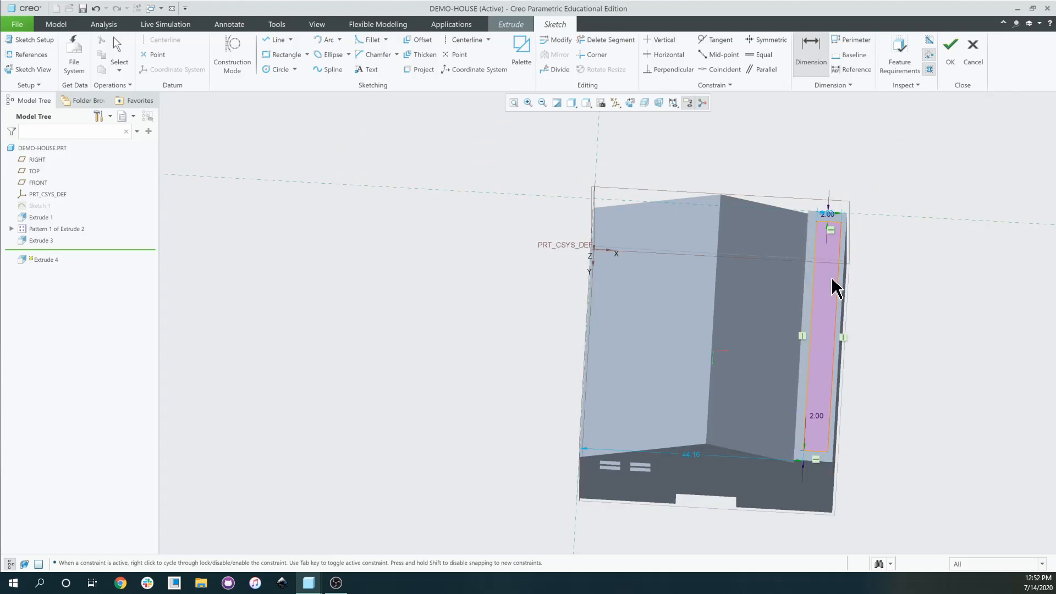
pyautogui.scroll(5, 832, 392)
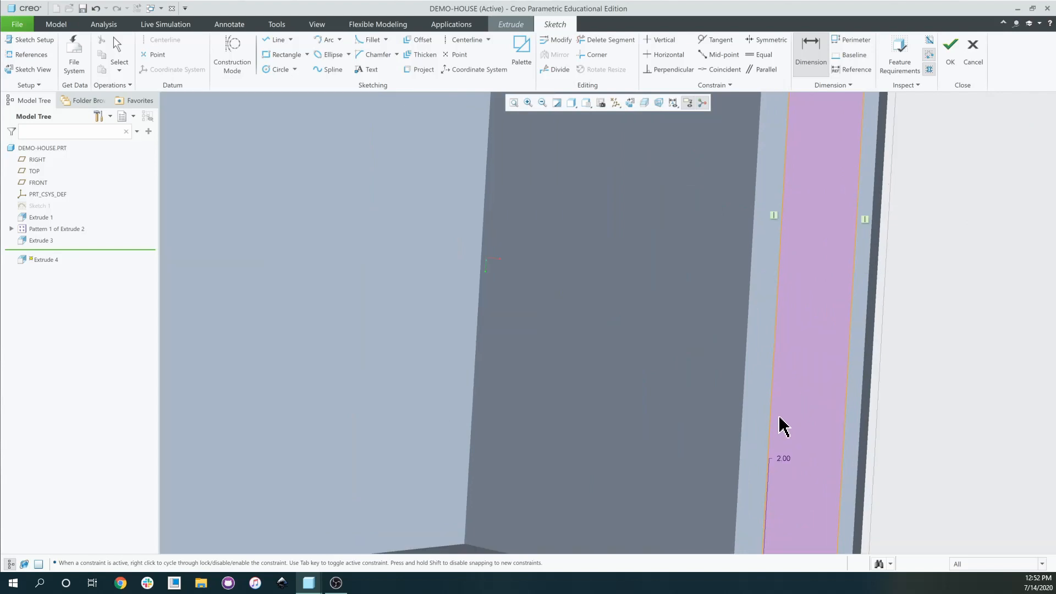
pyautogui.scroll(-2, 779, 426)
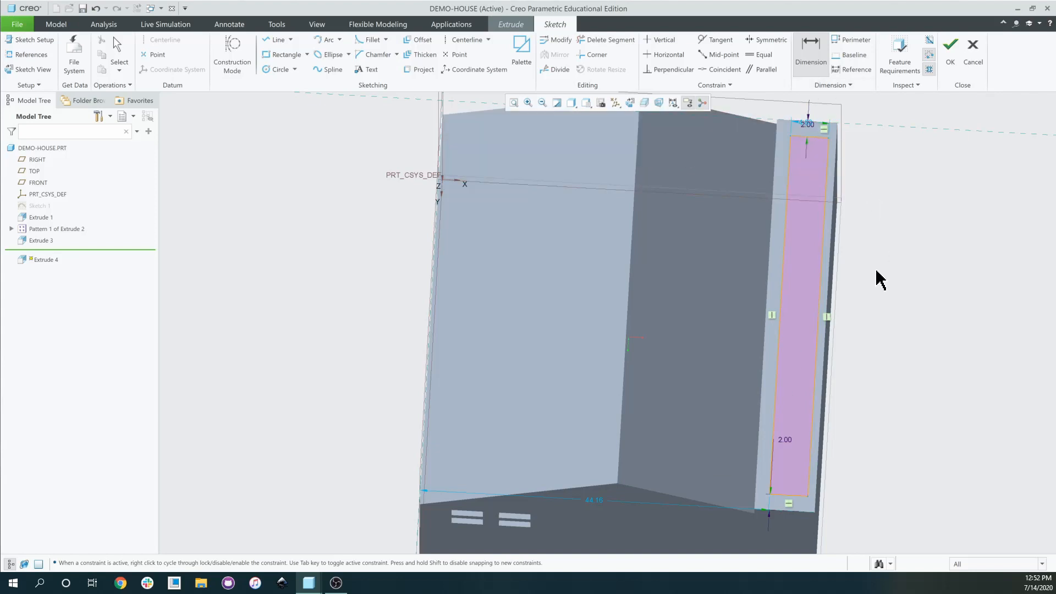
# Change the rectangle's width from 4.83 to 5.00.
pyautogui.scroll(5, 811, 332)
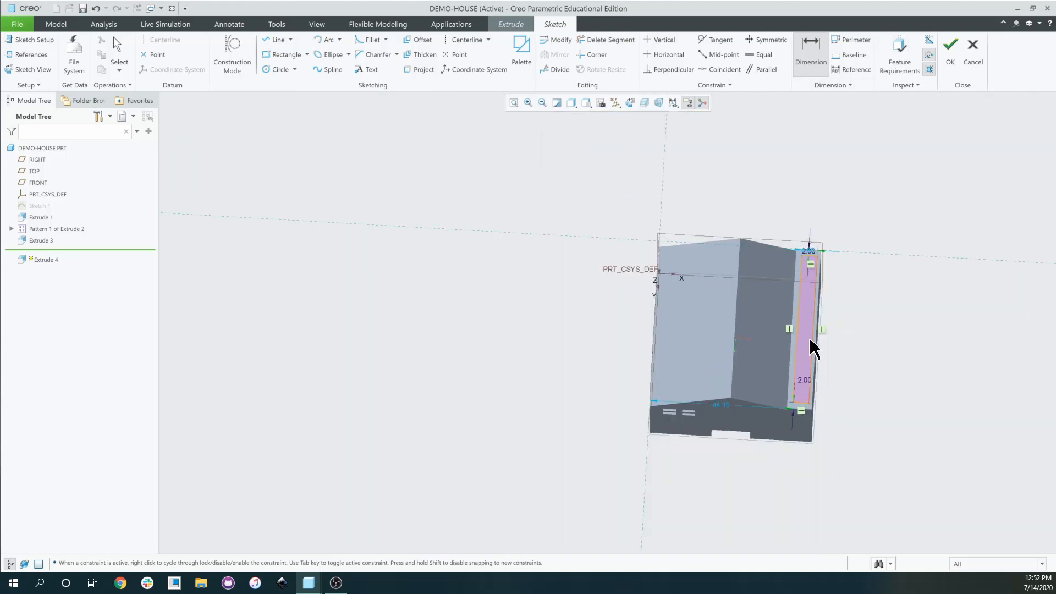
pyautogui.scroll(-5, 810, 240)
pyautogui.scroll(-5, 813, 237)
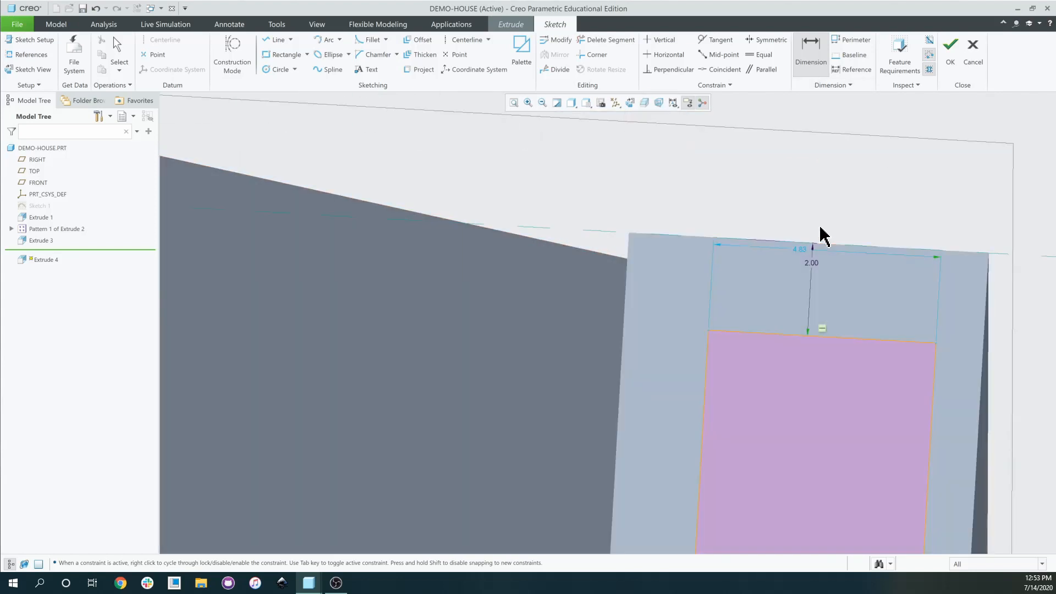
pyautogui.scroll(5, 770, 311)
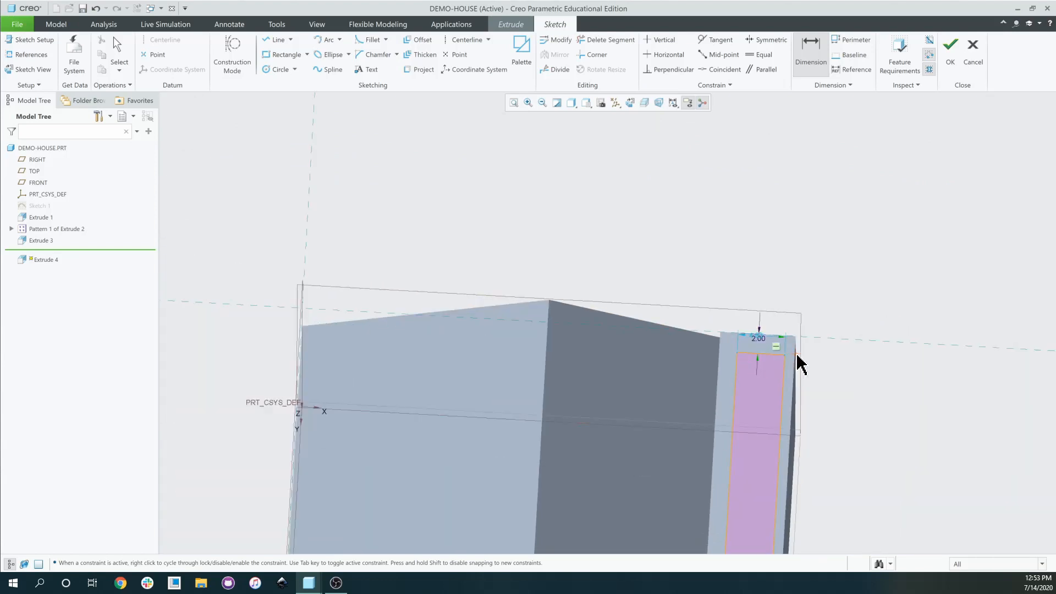
pyautogui.scroll(5, 853, 383)
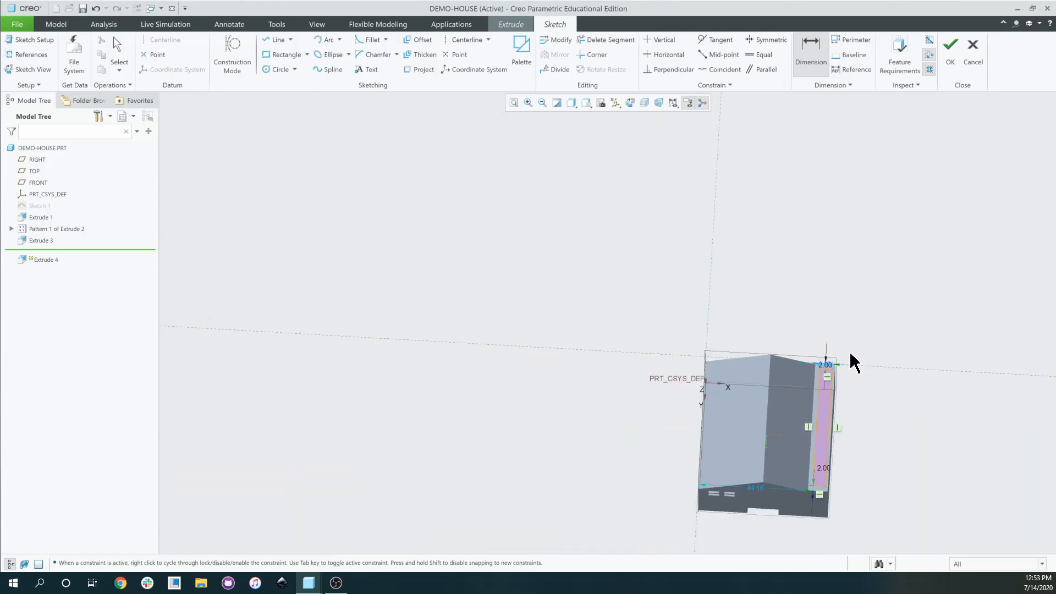
pyautogui.scroll(-5, 820, 401)
pyautogui.scroll(-2, 825, 259)
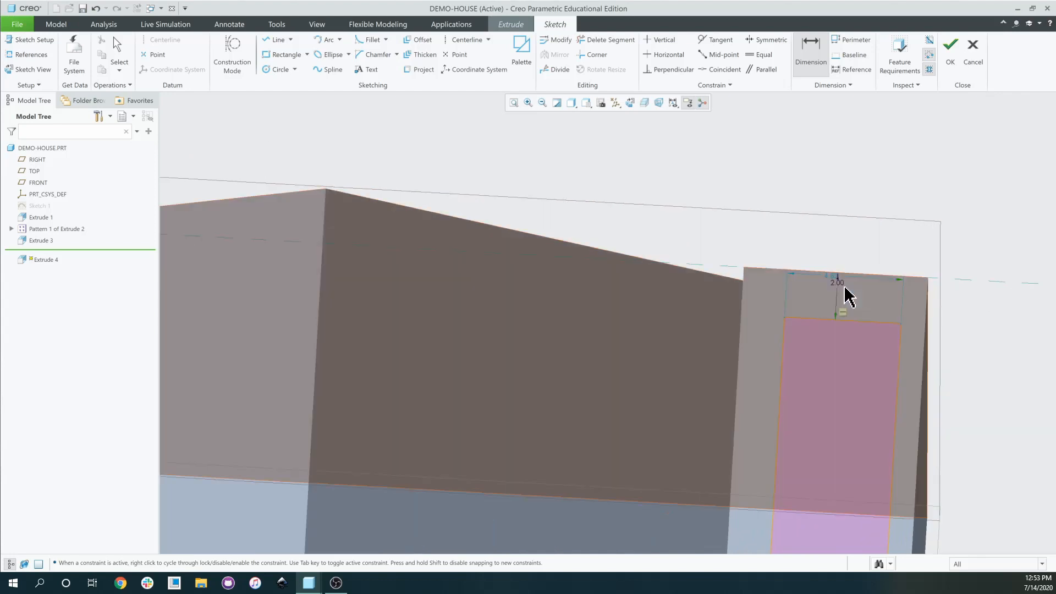
pyautogui.scroll(-3, 833, 288)
pyautogui.doubleClick(839, 267)
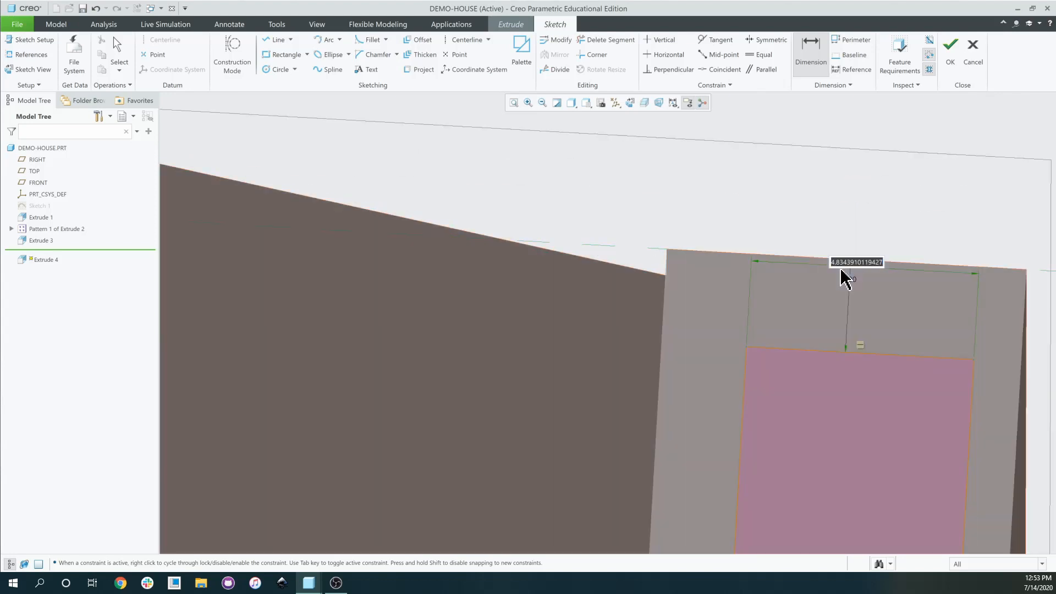
pyautogui.write('5')
pyautogui.press('Return')
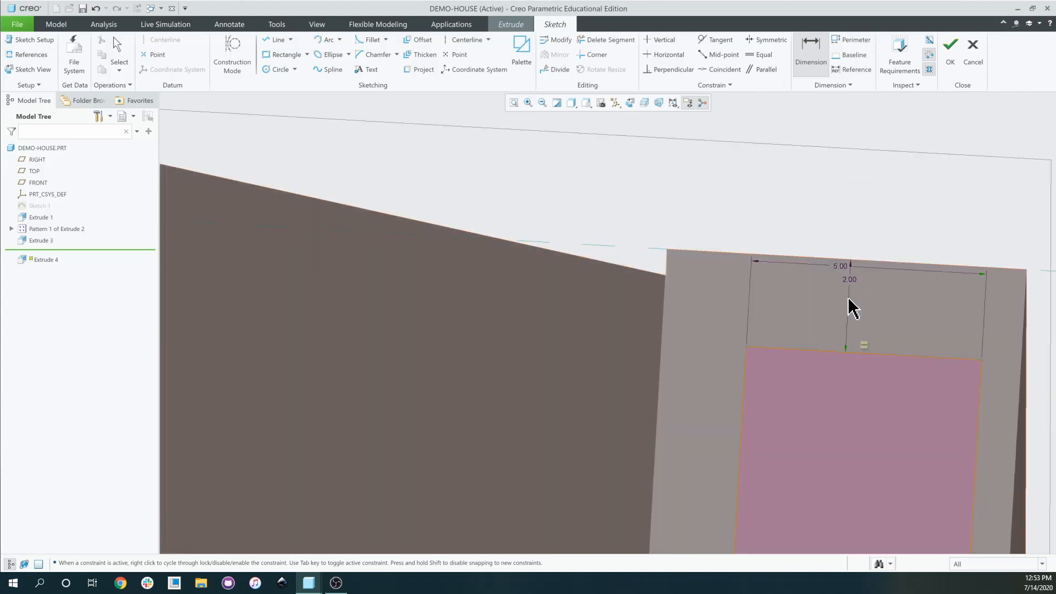
# Place the rectangle 1.00 from the wall's right edge.
pyautogui.scroll(3, 891, 391)
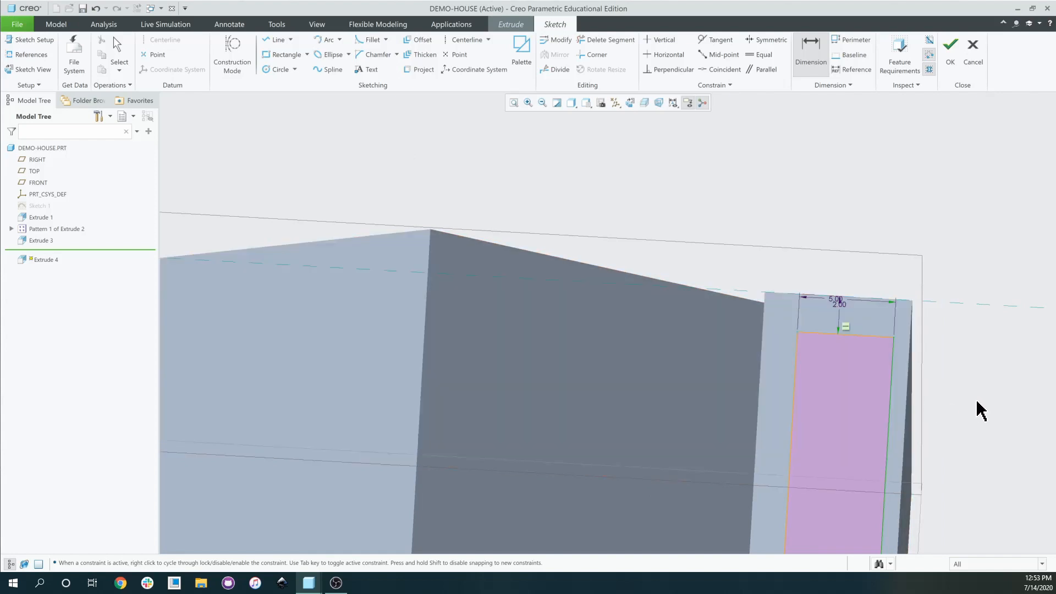
pyautogui.moveTo(979, 406); pyautogui.dragTo(825, 337, button='middle')
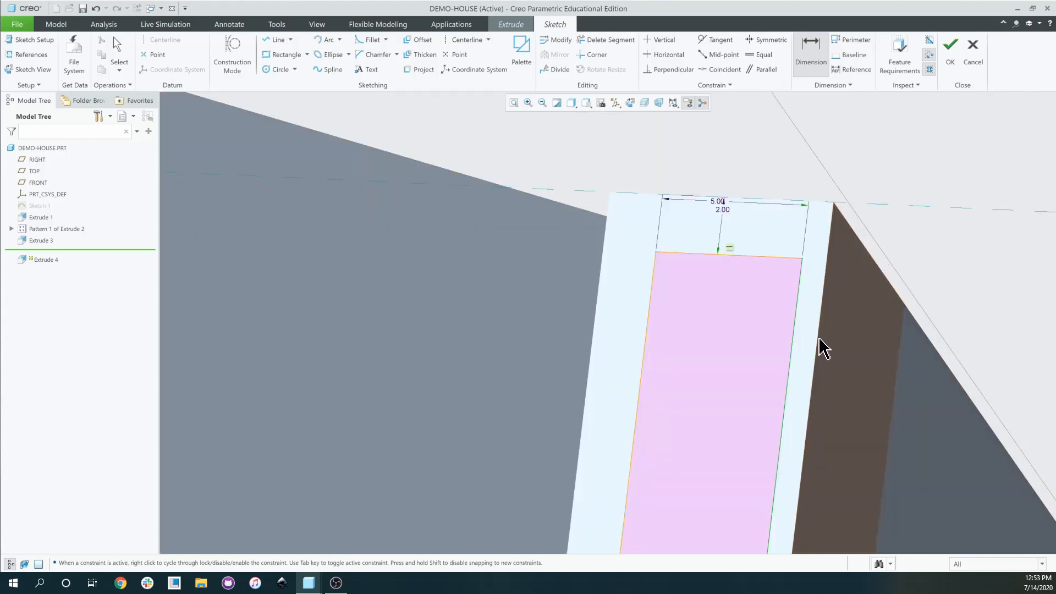
pyautogui.click(820, 339)
pyautogui.middleClick(832, 333)
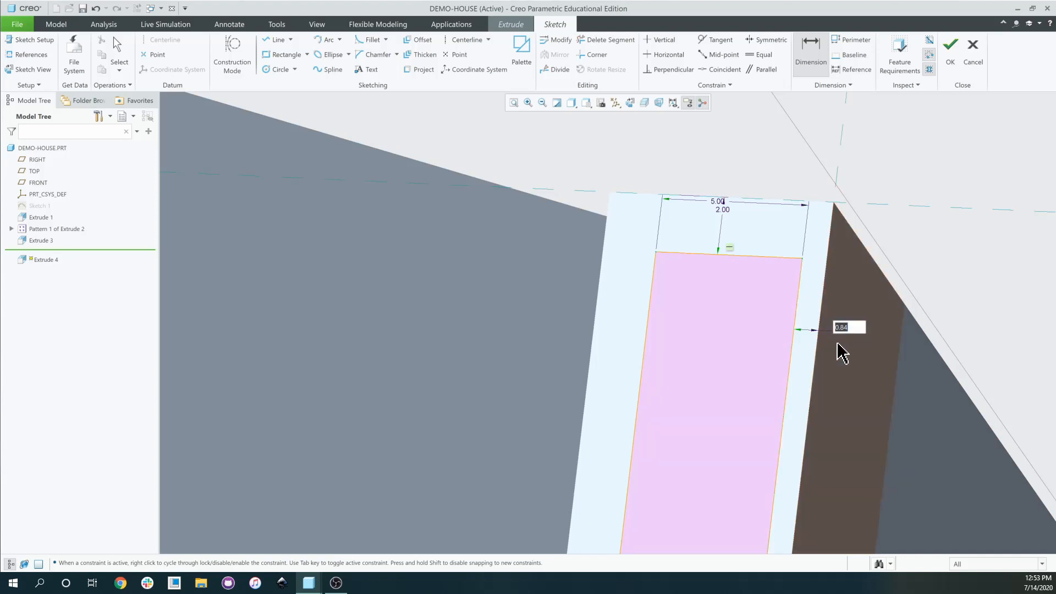
pyautogui.scroll(1, 838, 343)
pyautogui.write('1')
pyautogui.press('Return')
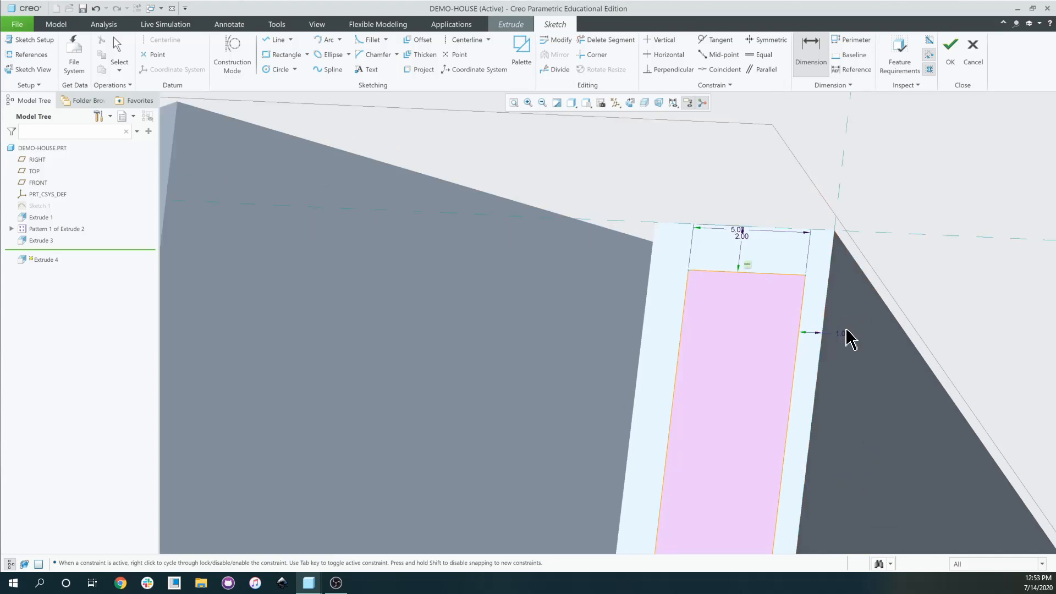
# Add a left-side offset dimension, which triggers the Resolve Sketch conflict dialog.
pyautogui.scroll(5, 812, 272)
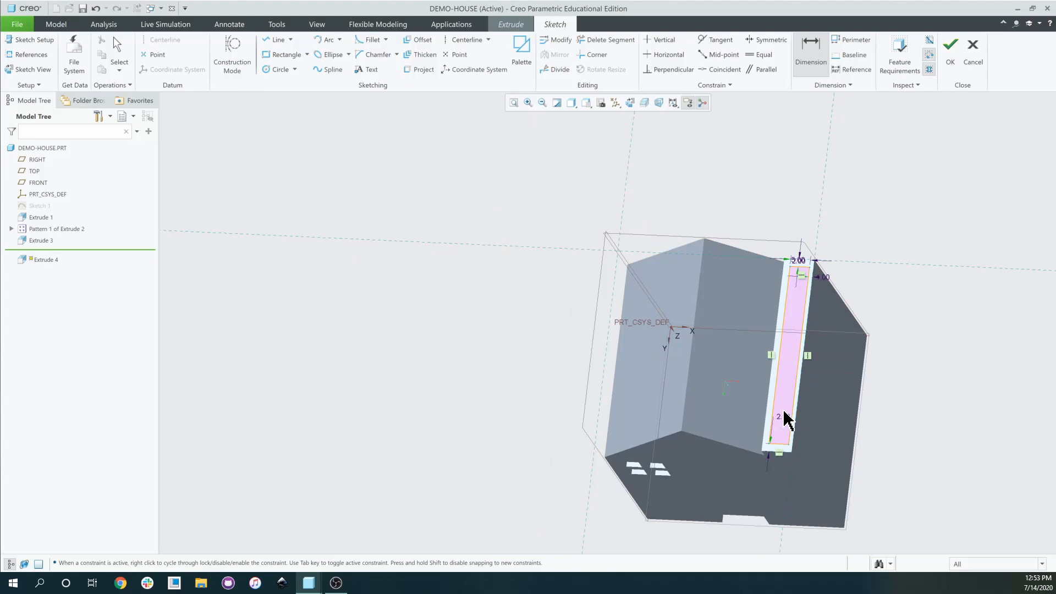
pyautogui.scroll(-8, 786, 421)
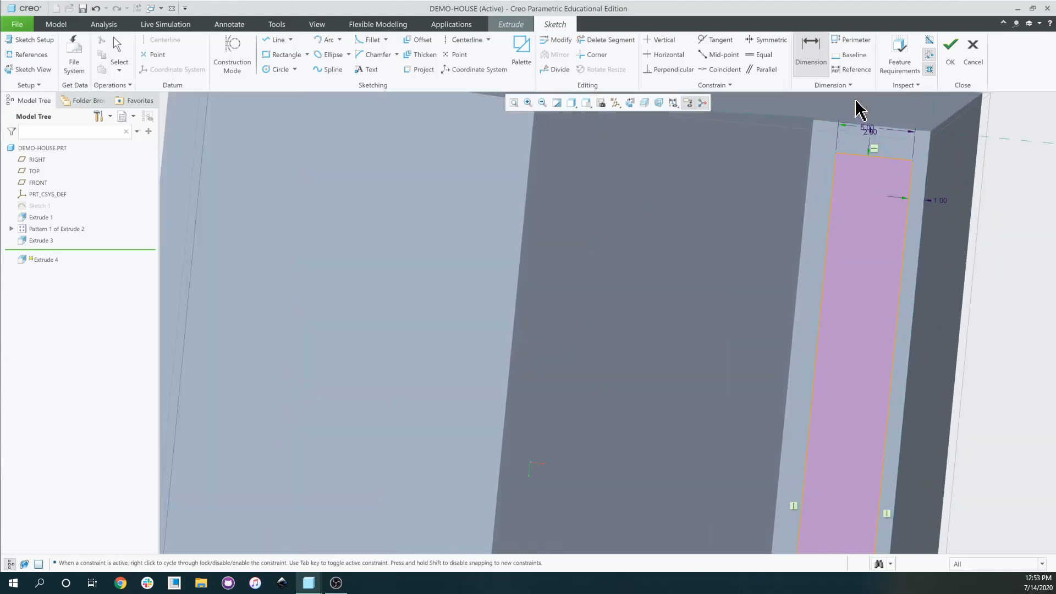
pyautogui.scroll(-3, 860, 116)
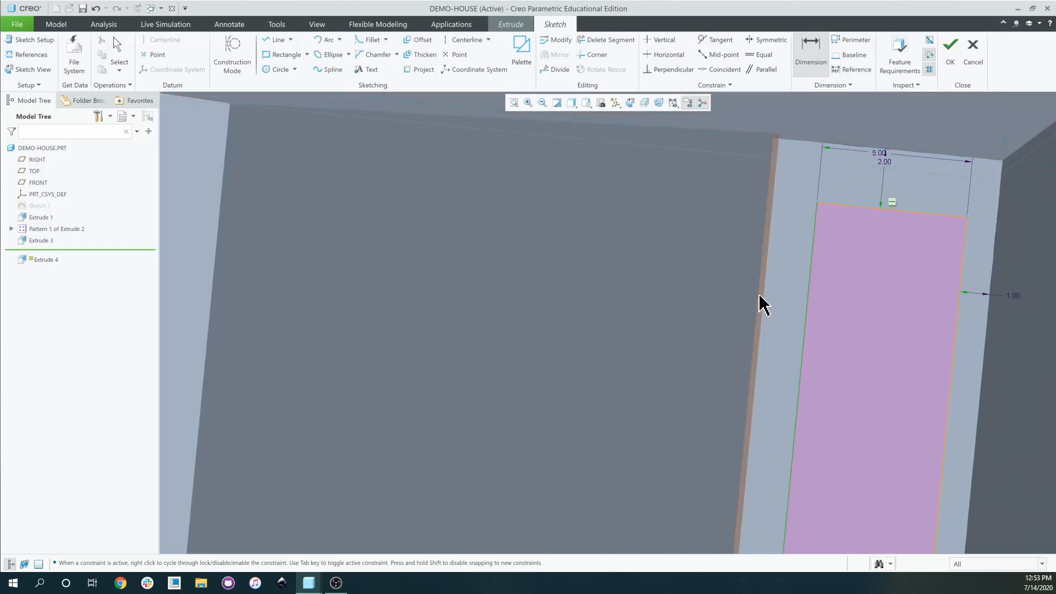
pyautogui.click(761, 256)
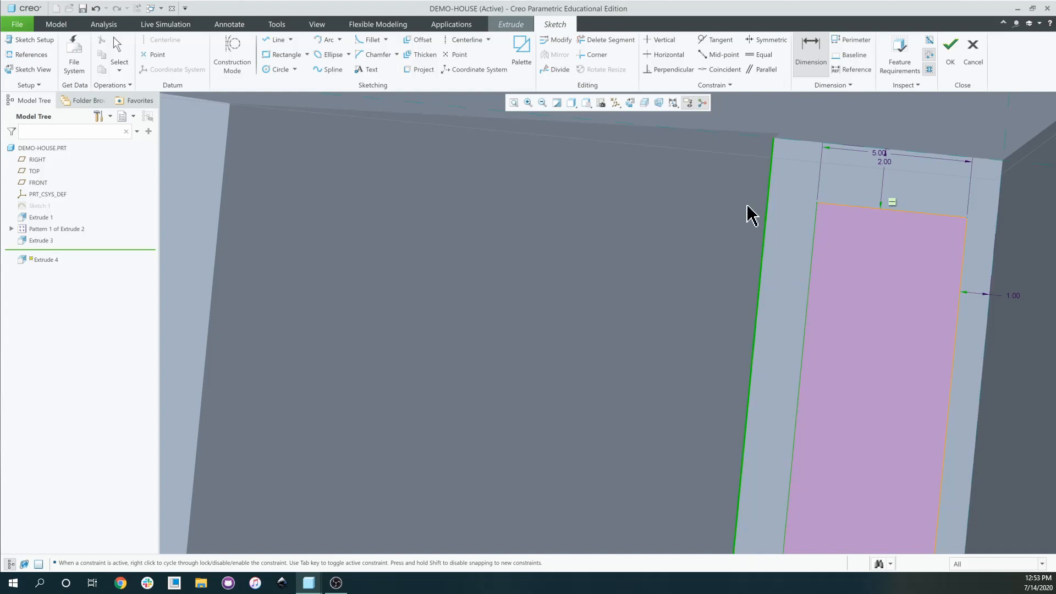
pyautogui.middleClick(767, 212)
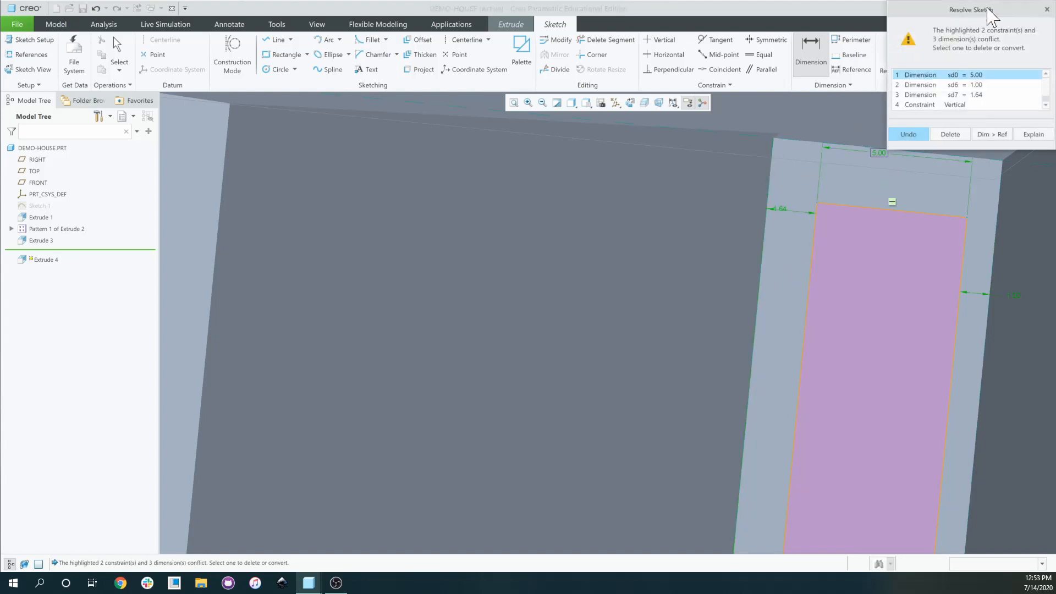
pyautogui.moveTo(991, 12); pyautogui.dragTo(549, 174)
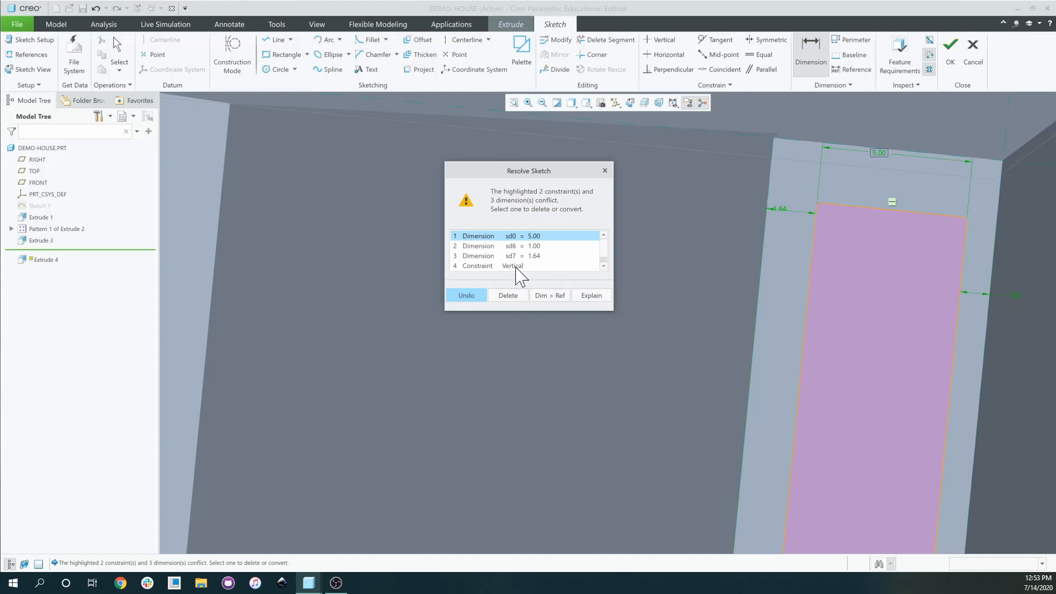
# Delete the conflicting 5.00 width and set the left side offset to 1.00.
pyautogui.click(510, 300)
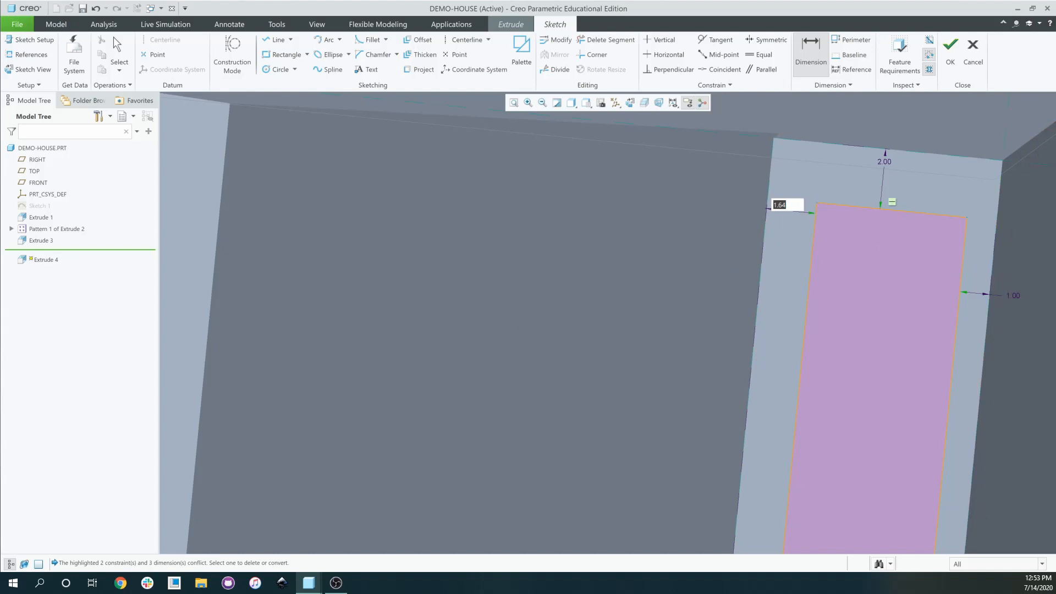
pyautogui.press('Return')
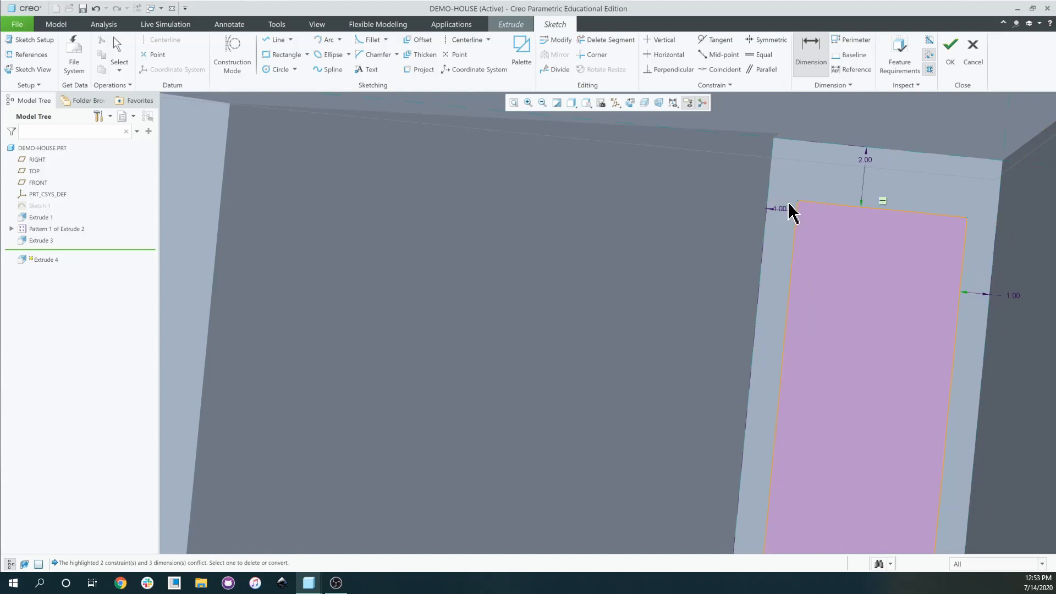
pyautogui.scroll(5, 801, 281)
pyautogui.moveTo(811, 293); pyautogui.dragTo(812, 257, button='middle')
pyautogui.scroll(-2, 828, 465)
pyautogui.scroll(4, 824, 440)
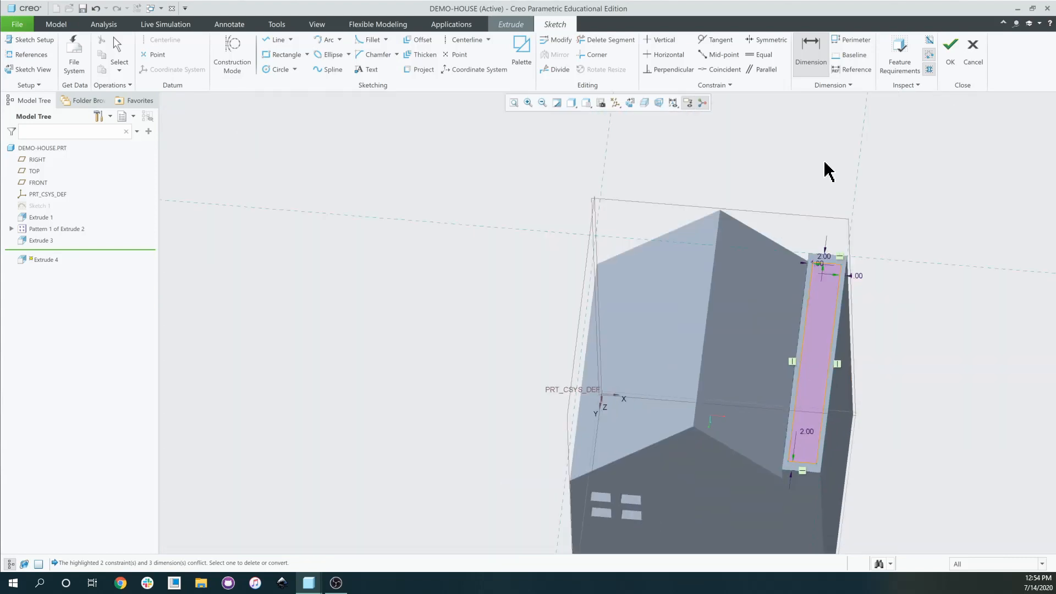
# Finish the sketch and flip the extrusion so it cuts into the house.
pyautogui.click(951, 47)
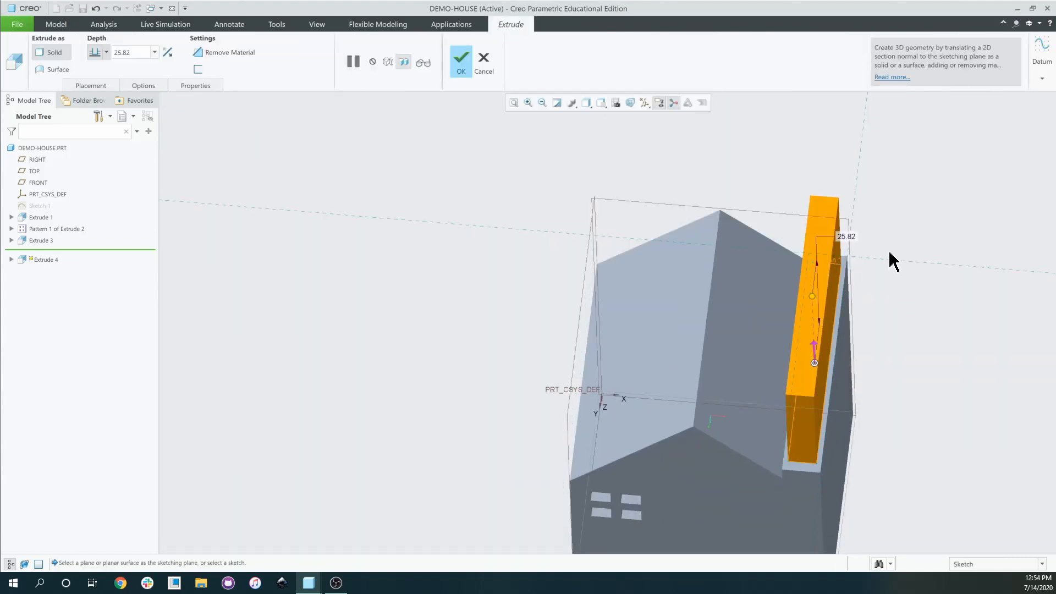
pyautogui.moveTo(645, 224); pyautogui.dragTo(548, 116, button='middle')
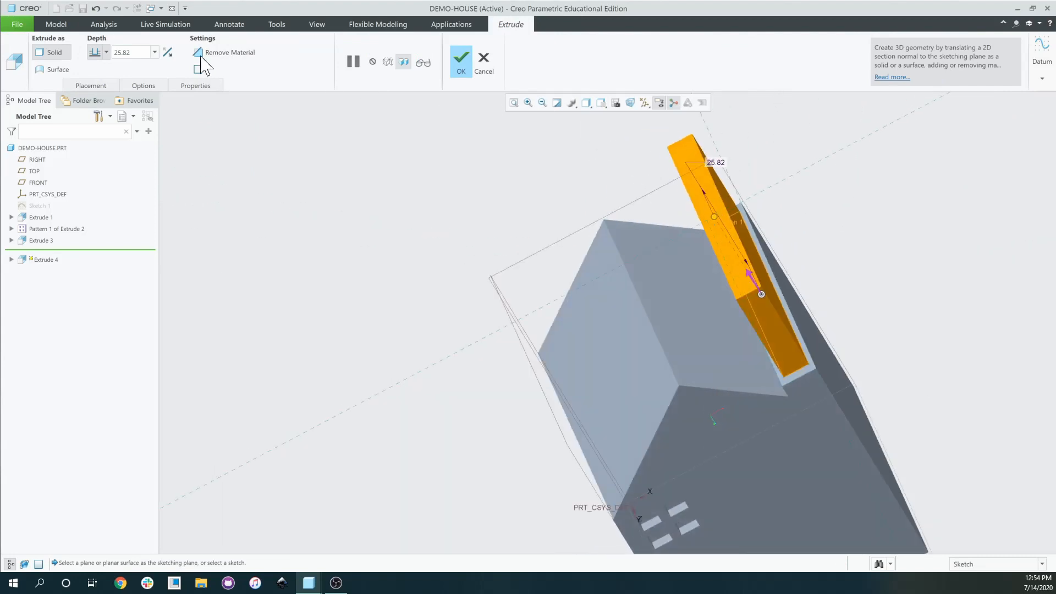
pyautogui.click(168, 51)
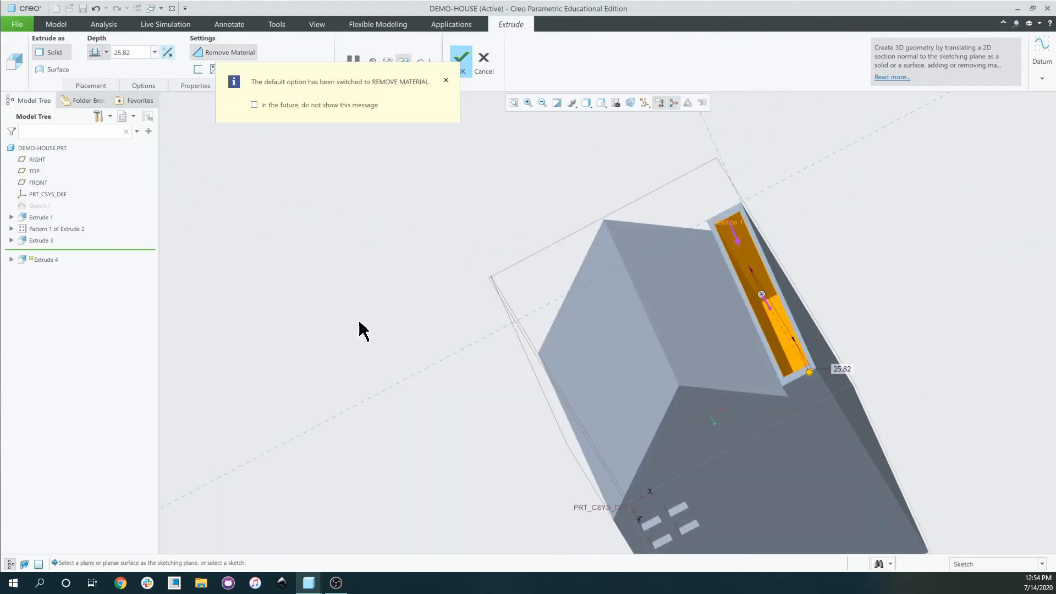
pyautogui.moveTo(359, 330); pyautogui.dragTo(379, 304, button='middle')
pyautogui.scroll(-4, 1014, 349)
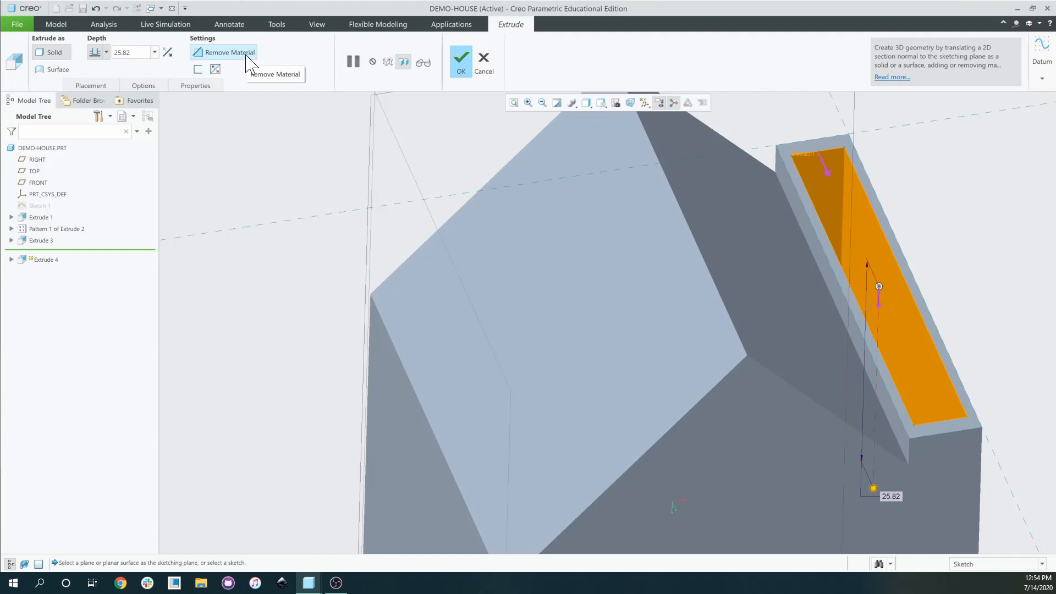
# Keep Remove Material on, set the cut depth to 25.00, and confirm the recess.
pyautogui.click(247, 56)
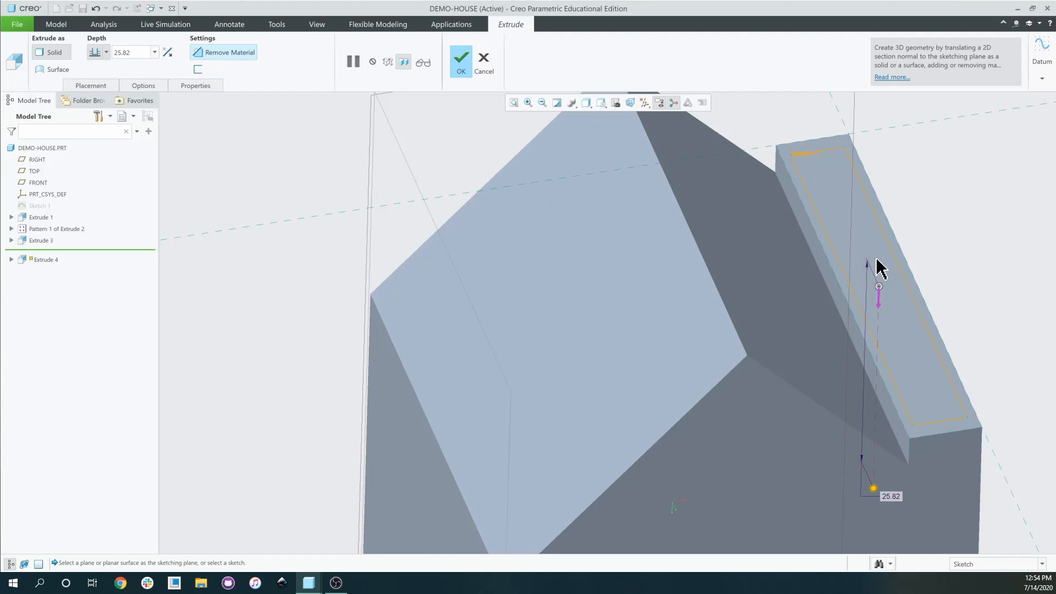
pyautogui.click(247, 58)
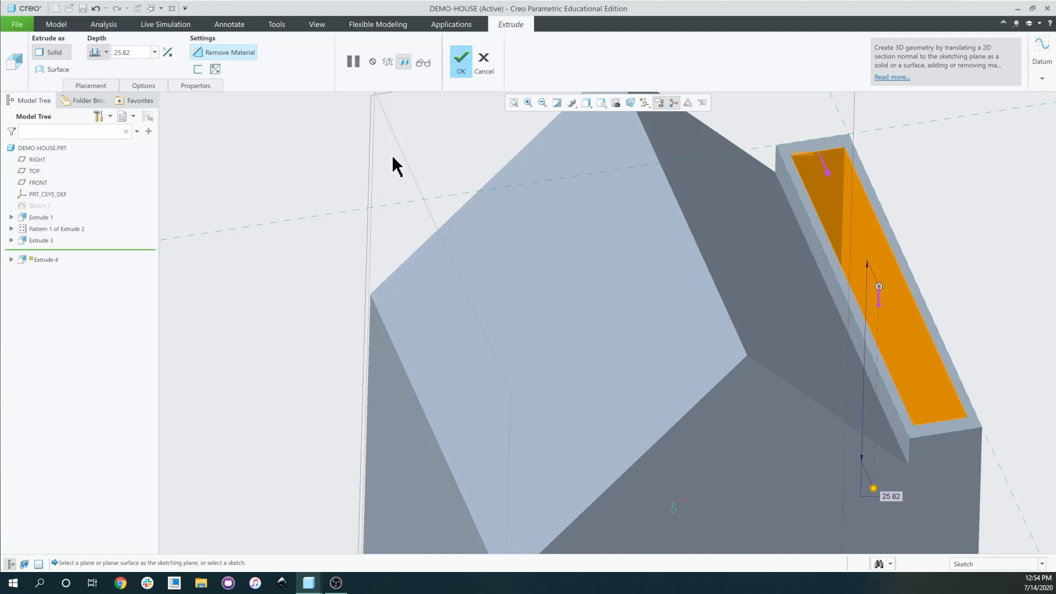
pyautogui.moveTo(501, 264); pyautogui.dragTo(501, 286, button='middle')
pyautogui.scroll(4, 500, 286)
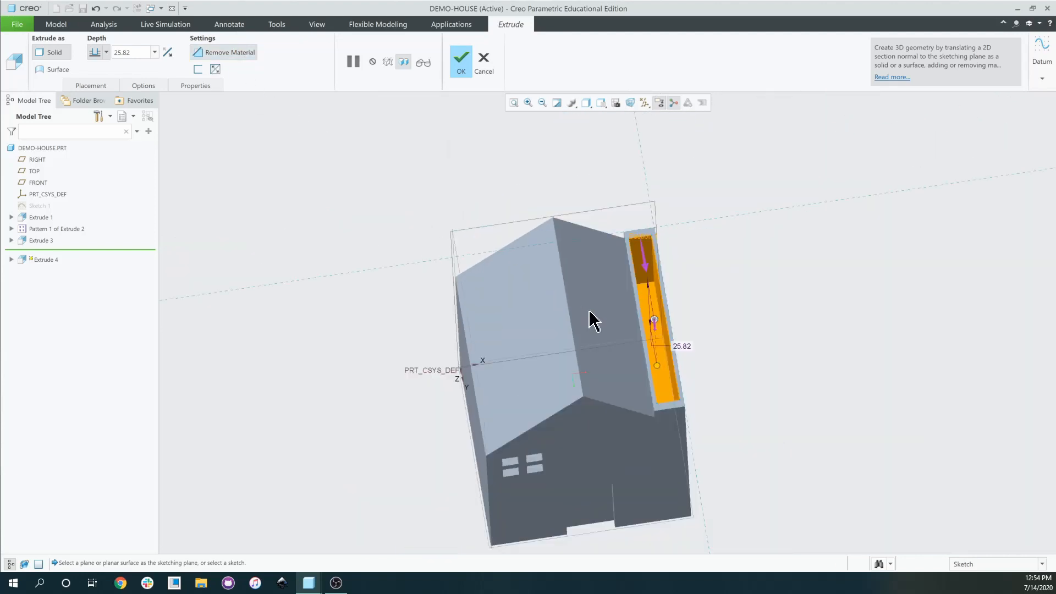
pyautogui.moveTo(590, 312); pyautogui.dragTo(588, 303, button='middle')
pyautogui.doubleClick(686, 355)
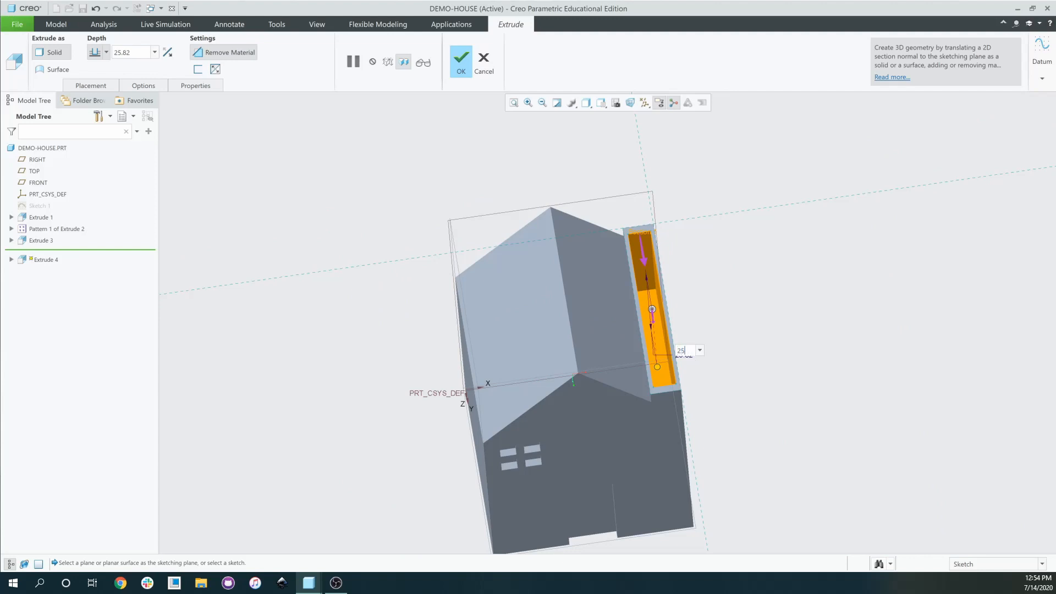
pyautogui.write('25')
pyautogui.press('Return')
pyautogui.scroll(-2, 696, 375)
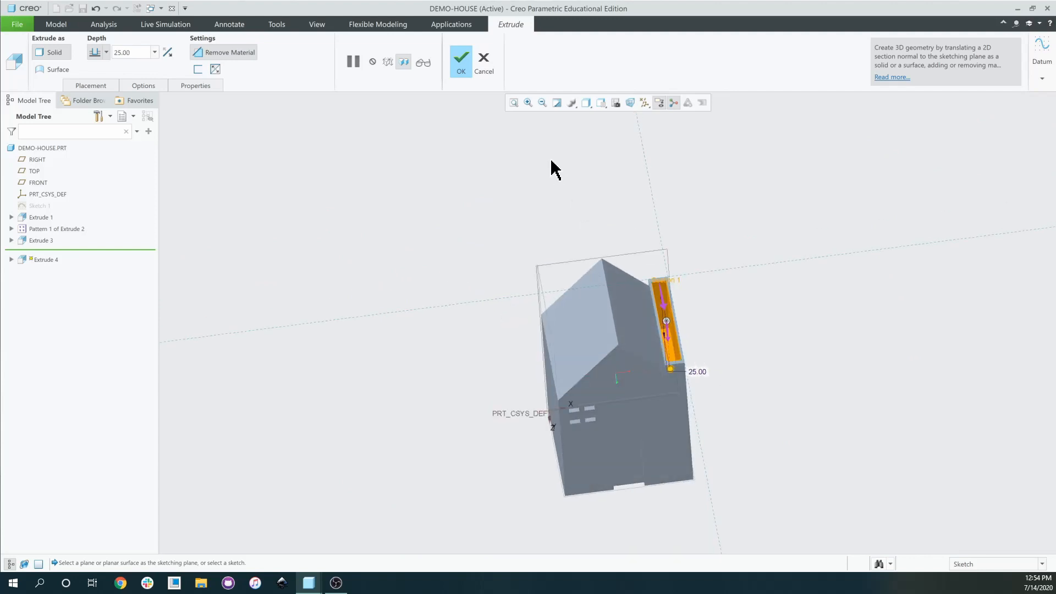
pyautogui.click(461, 65)
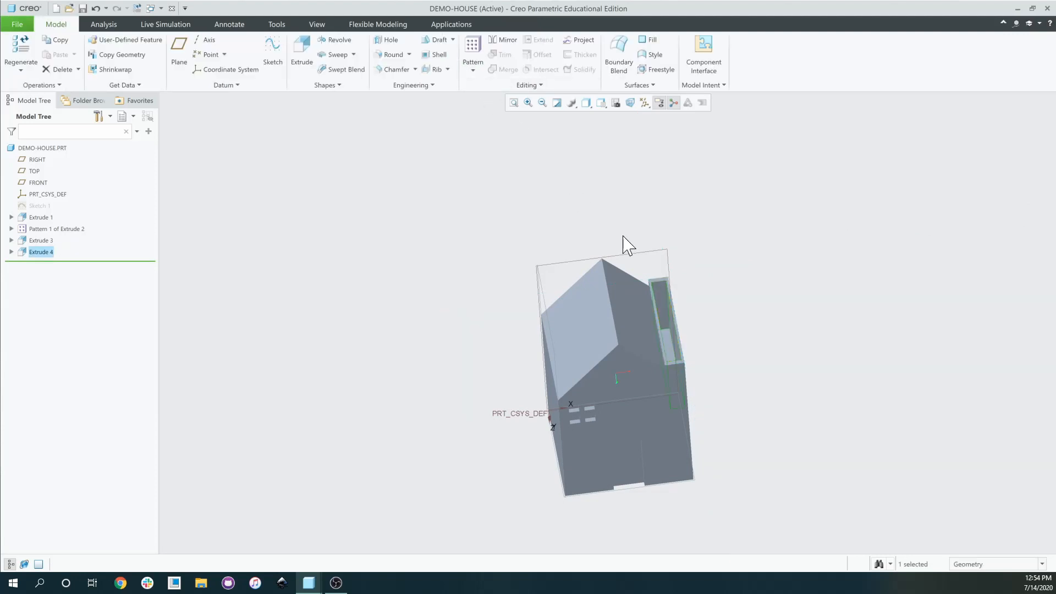
# Clear the Extrude 4 selection and start a Round feature.
pyautogui.scroll(3, 608, 396)
pyautogui.moveTo(608, 396); pyautogui.dragTo(665, 341, button='middle')
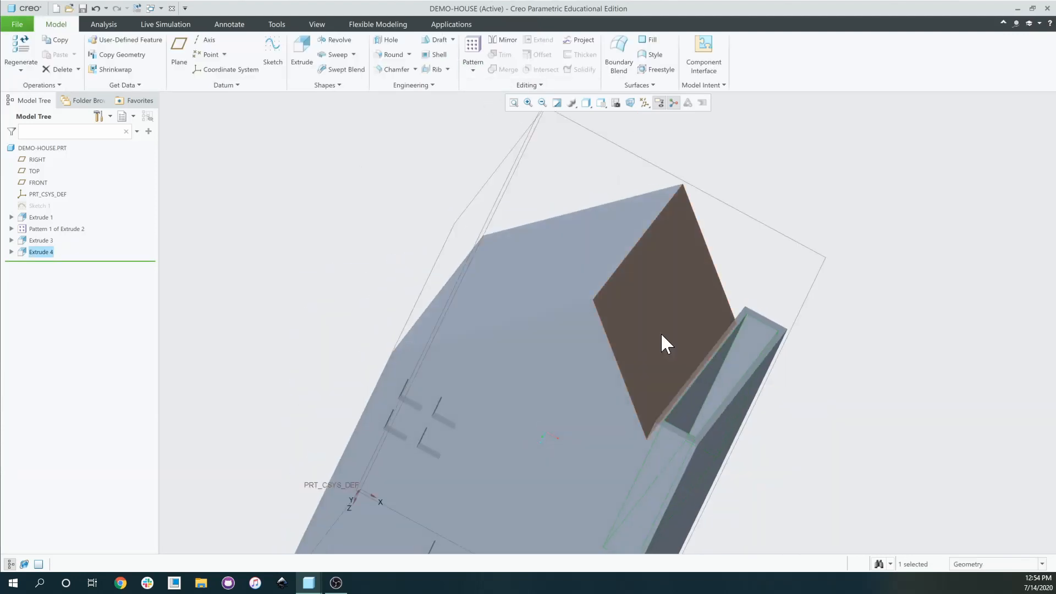
pyautogui.scroll(-3, 754, 273)
pyautogui.click(754, 318)
pyautogui.moveTo(752, 309); pyautogui.dragTo(725, 333, button='middle')
pyautogui.scroll(-3, 628, 314)
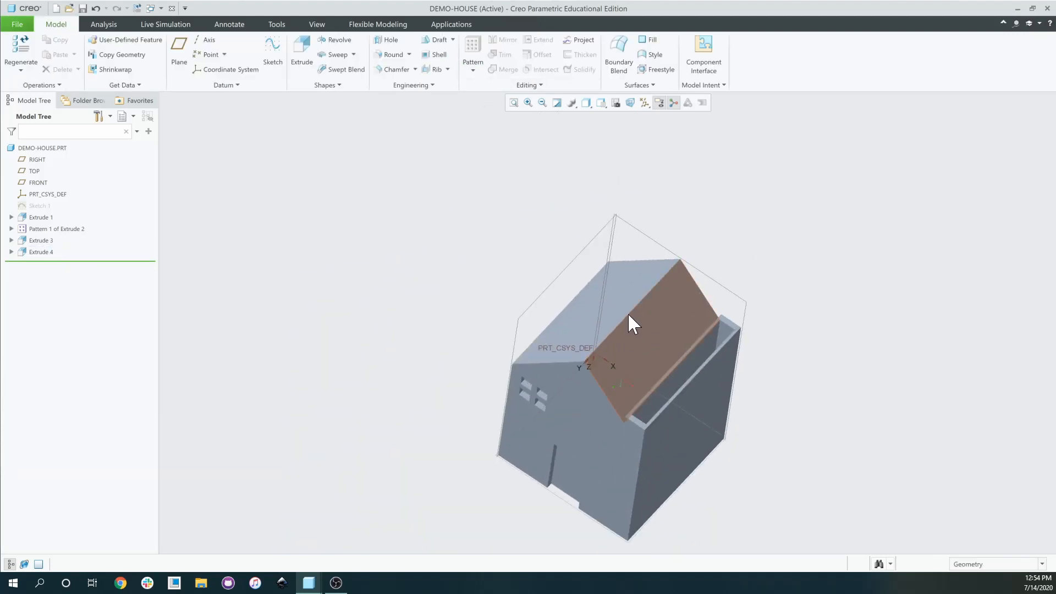
pyautogui.click(385, 55)
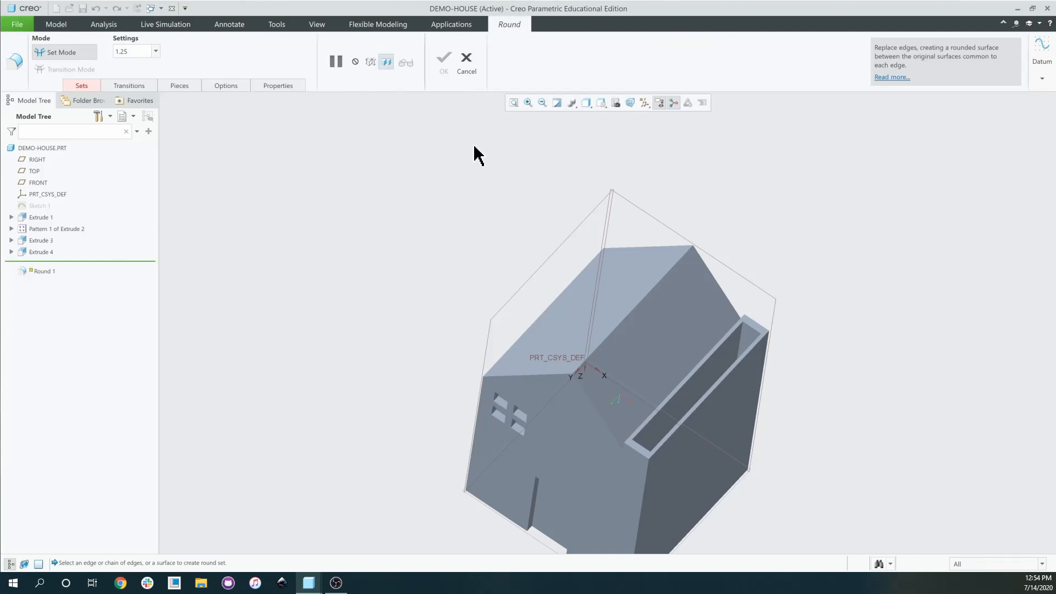
# Select the roof ridge edge as the round reference.
pyautogui.scroll(-3, 641, 306)
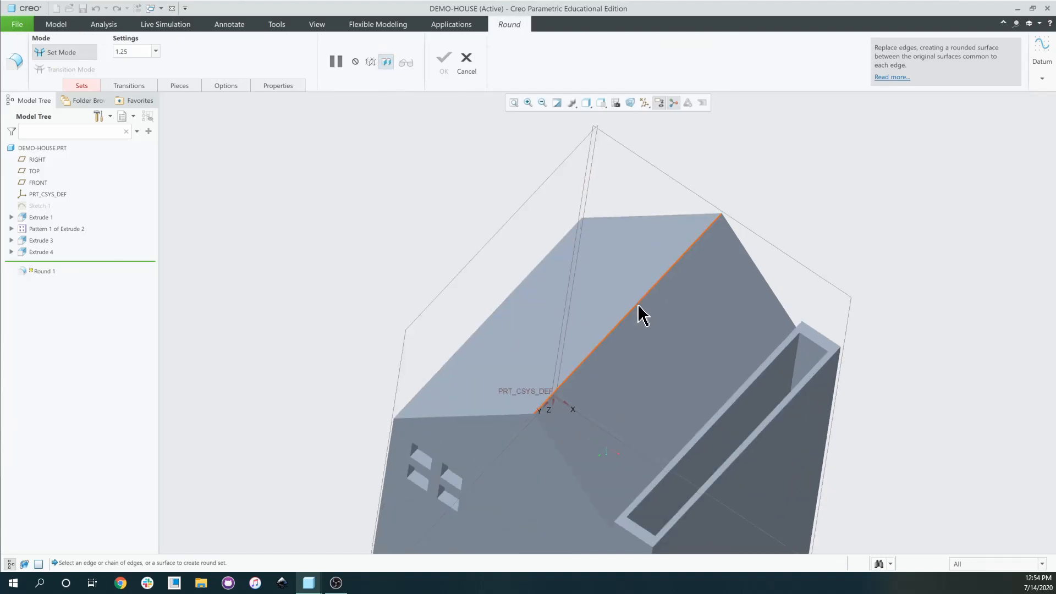
pyautogui.scroll(-5, 638, 319)
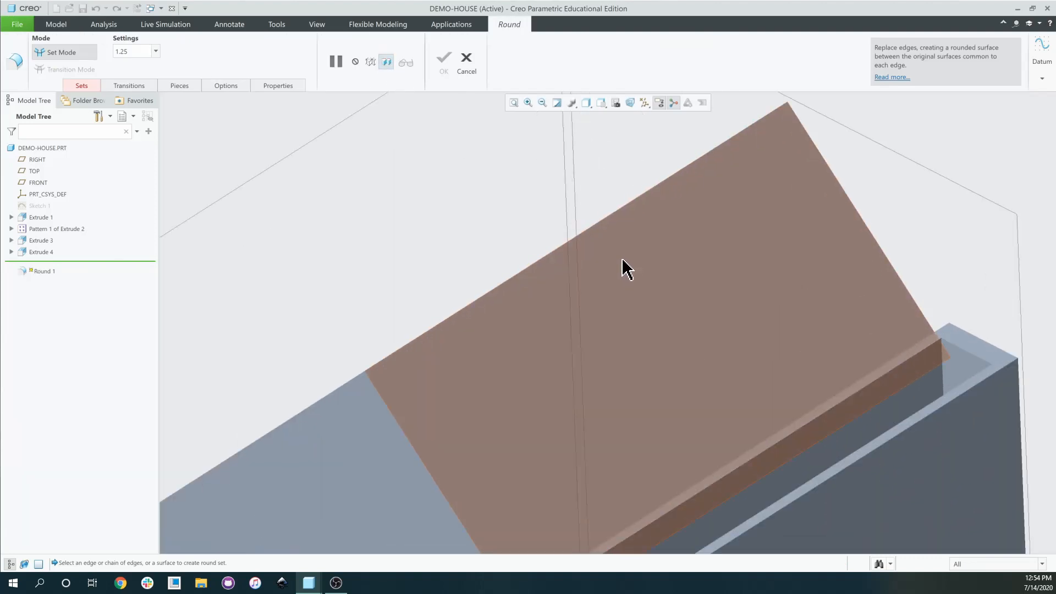
pyautogui.scroll(3, 372, 363)
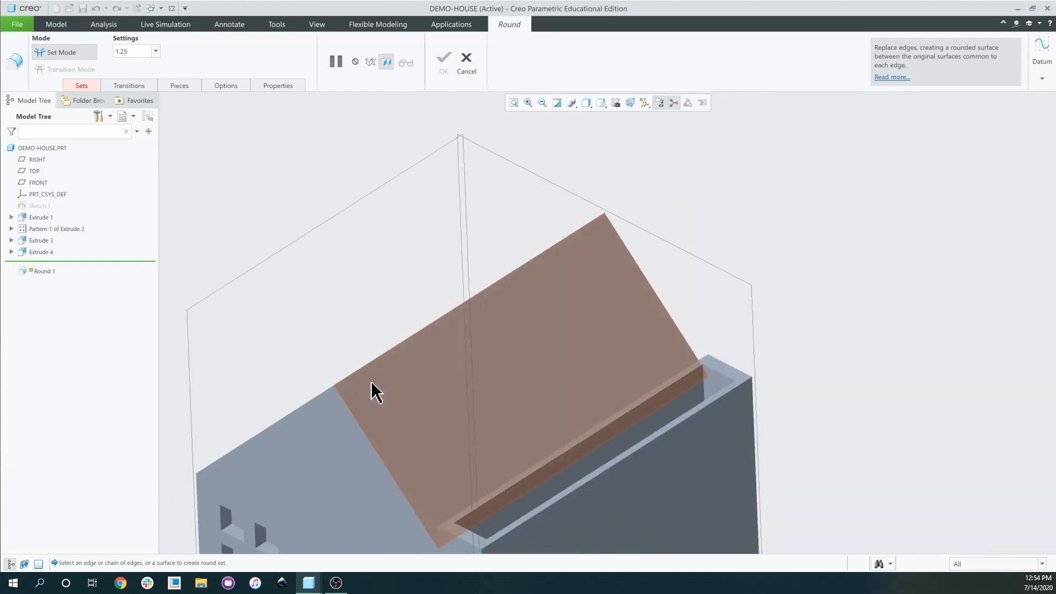
pyautogui.moveTo(372, 381); pyautogui.dragTo(432, 398, button='middle')
pyautogui.scroll(3, 400, 377)
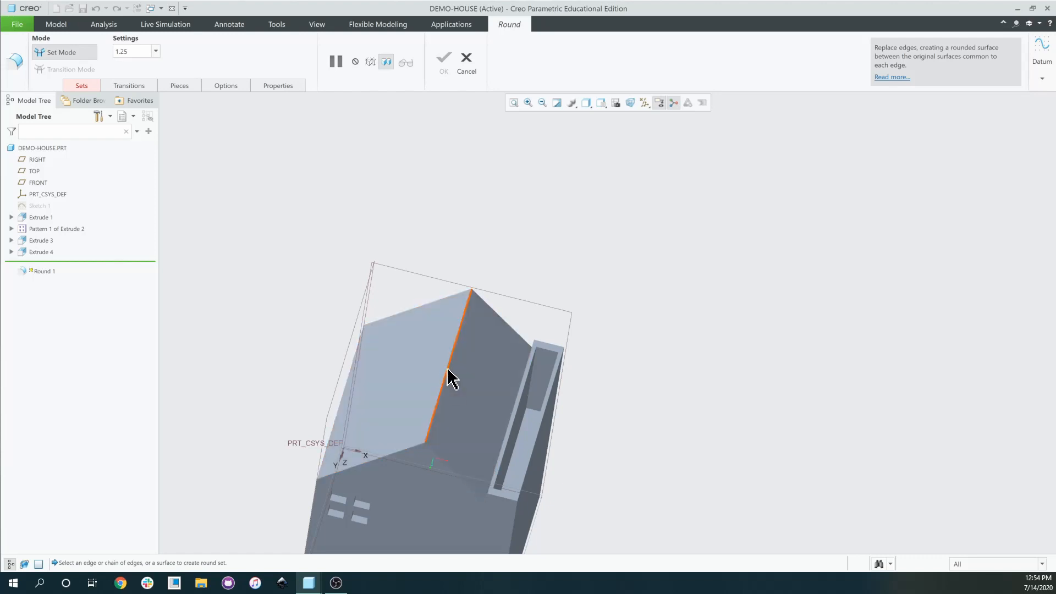
pyautogui.click(448, 374)
pyautogui.moveTo(448, 441); pyautogui.dragTo(408, 447, button='middle')
pyautogui.scroll(-2, 407, 447)
pyautogui.scroll(-3, 385, 442)
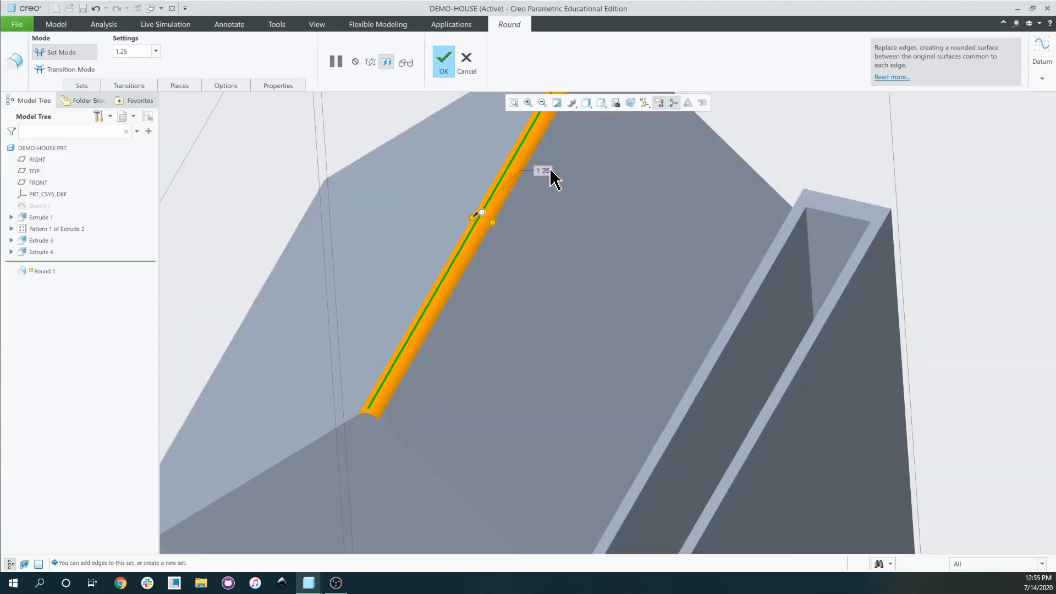
# Change the round radius from 1.25 to 0.50 and show the edge set details.
pyautogui.doubleClick(544, 171)
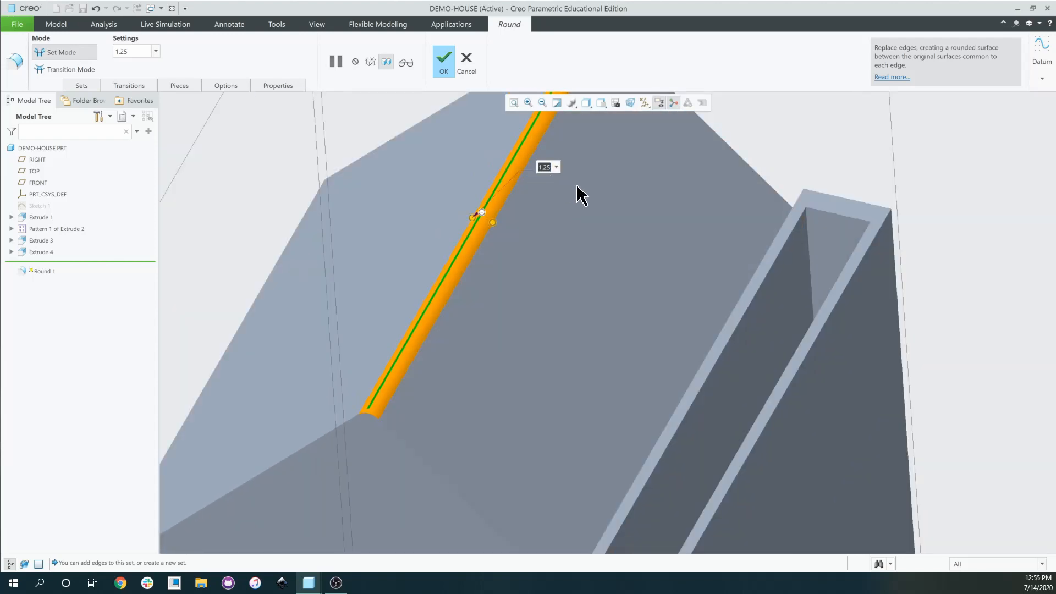
pyautogui.write('5')
pyautogui.press('Return')
pyautogui.scroll(2, 523, 259)
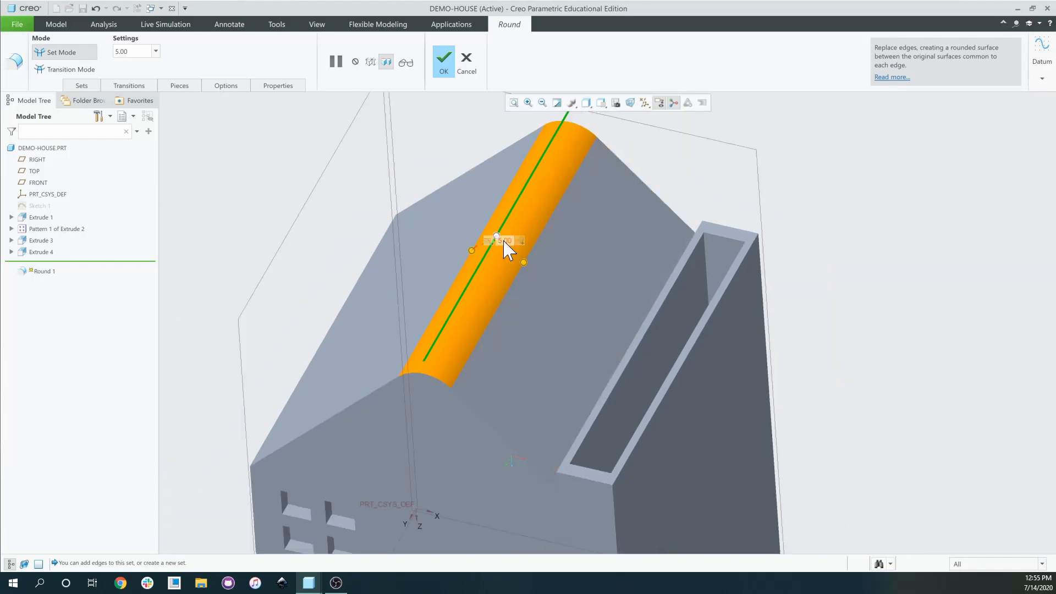
pyautogui.doubleClick(504, 241)
pyautogui.press('Return')
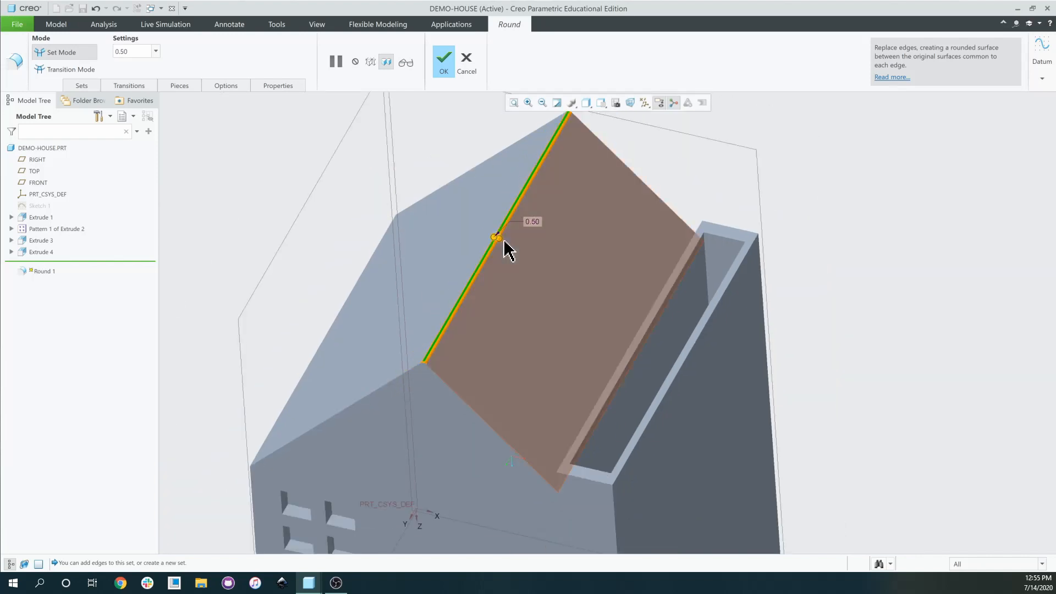
pyautogui.scroll(-4, 448, 406)
pyautogui.scroll(5, 436, 439)
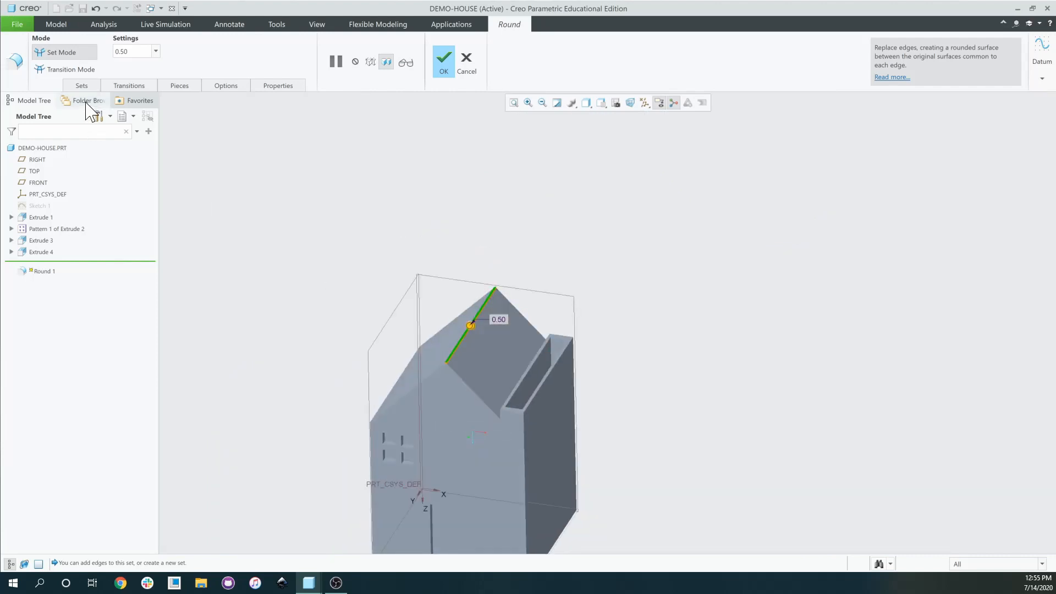
pyautogui.click(82, 85)
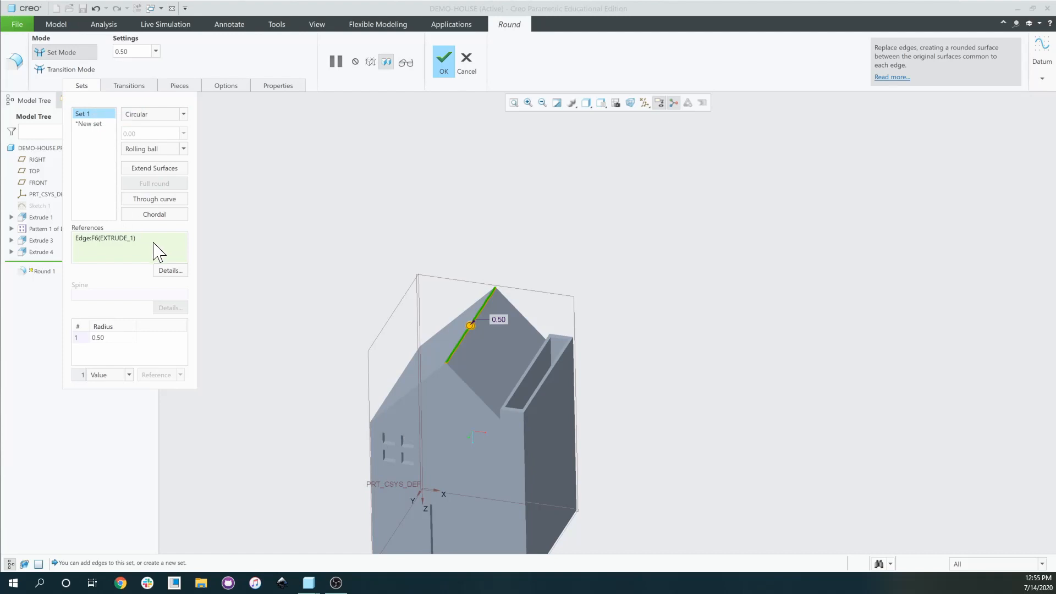
# Remove the old Edge:F6 reference from the round set.
pyautogui.rightClick(131, 244)
pyautogui.click(142, 246)
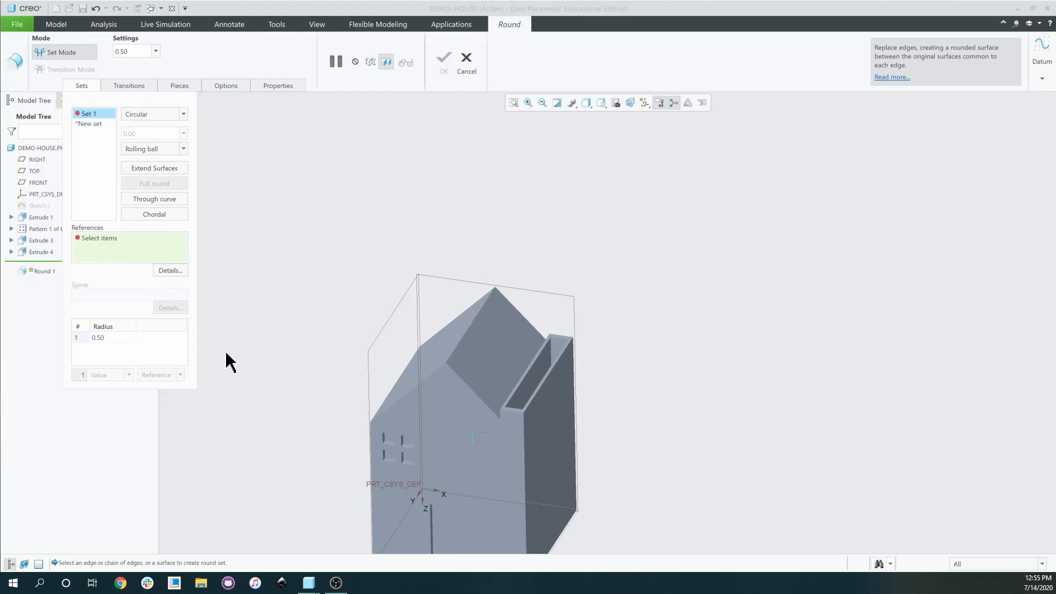
pyautogui.click(84, 87)
pyautogui.moveTo(395, 306); pyautogui.dragTo(413, 317, button='middle')
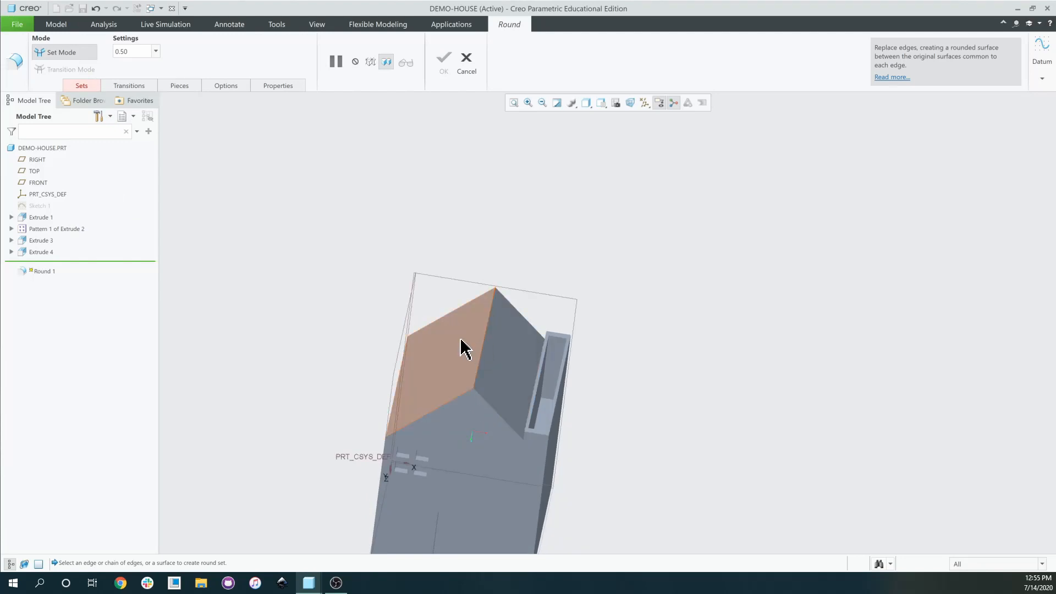
pyautogui.moveTo(467, 352); pyautogui.dragTo(523, 359, button='middle')
pyautogui.scroll(-3, 525, 360)
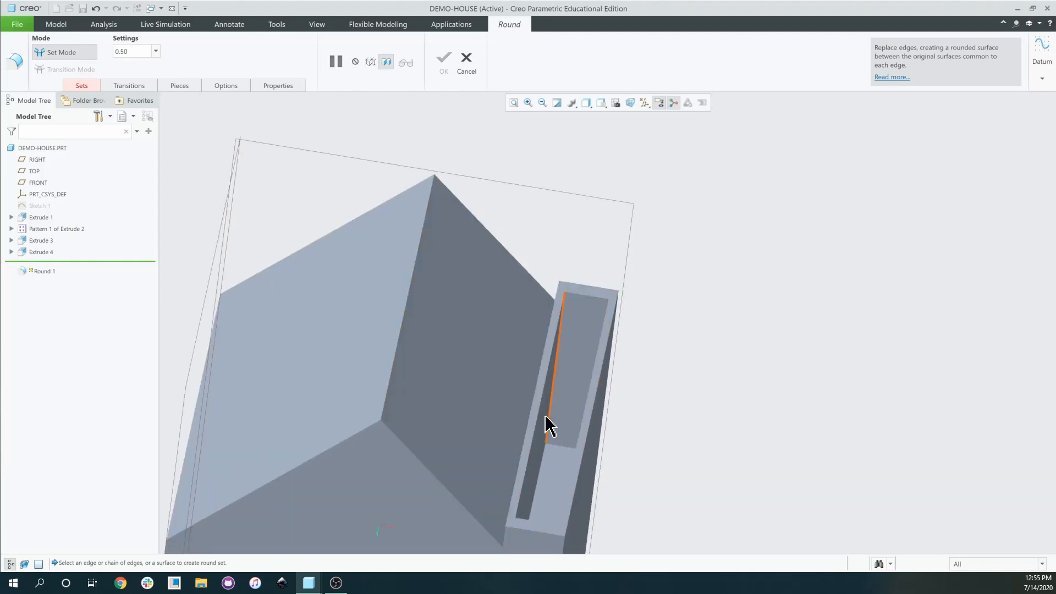
# Round the ridge between the right and left roof faces at radius 1.00.
pyautogui.click(432, 367)
pyautogui.keyDown('ctrl'); pyautogui.click(373, 275); pyautogui.keyUp('ctrl')
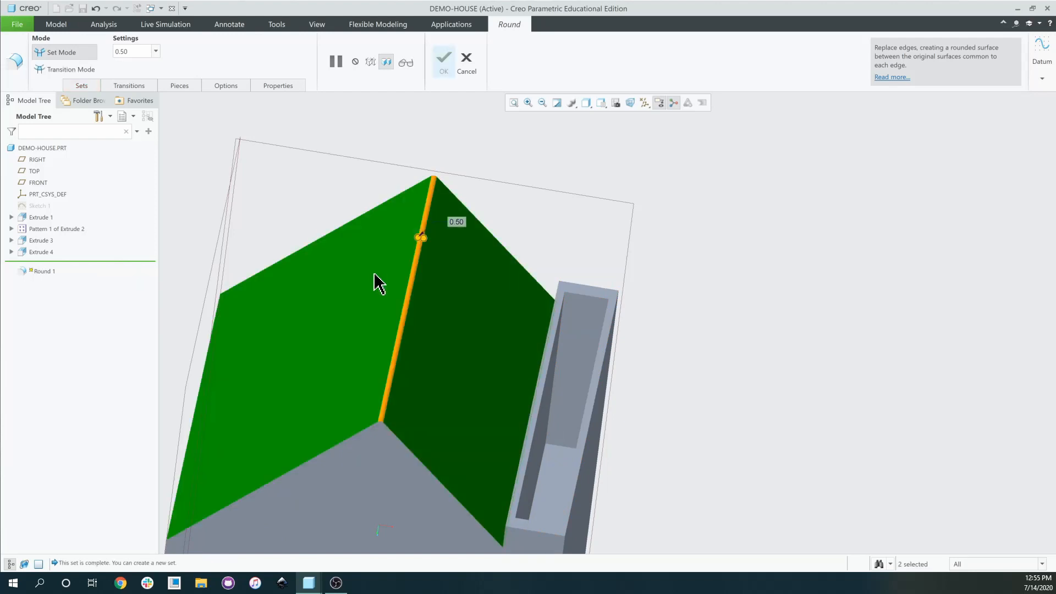
pyautogui.moveTo(373, 278); pyautogui.dragTo(396, 288, button='middle')
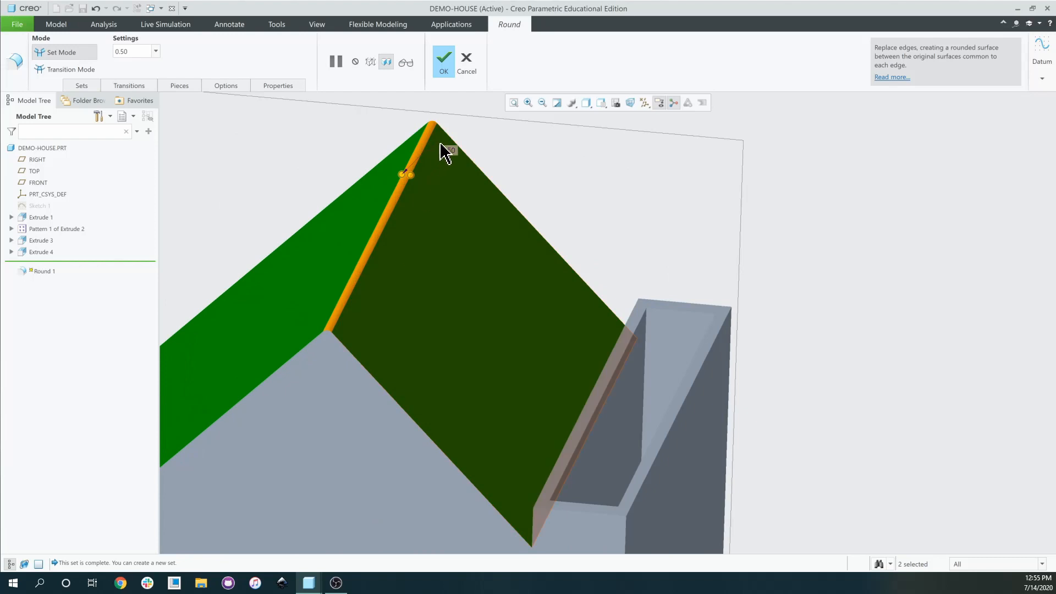
pyautogui.moveTo(445, 147)
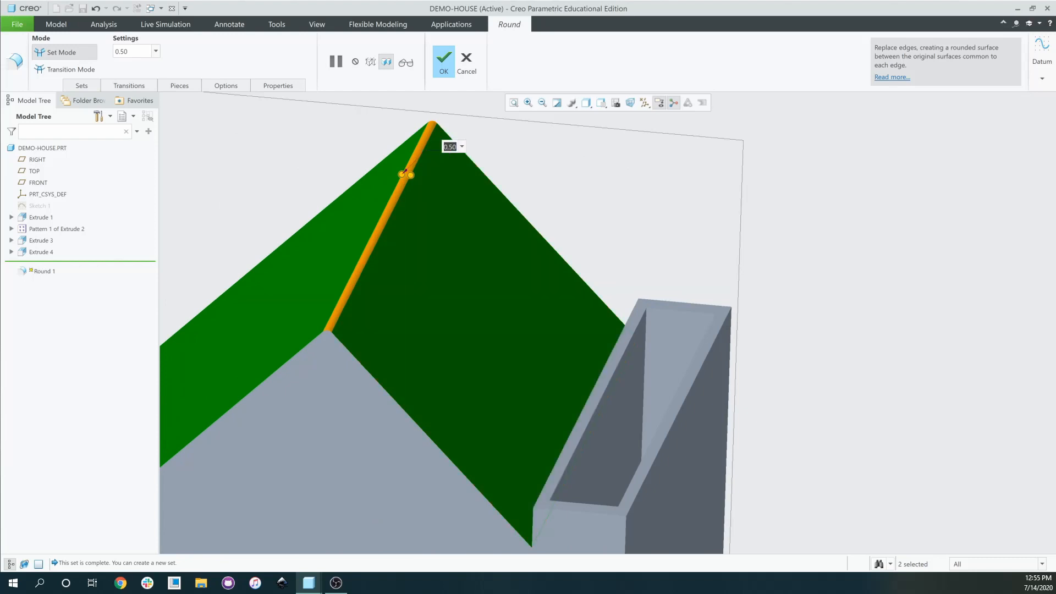
pyautogui.write('1')
pyautogui.press('Return')
pyautogui.scroll(5, 469, 245)
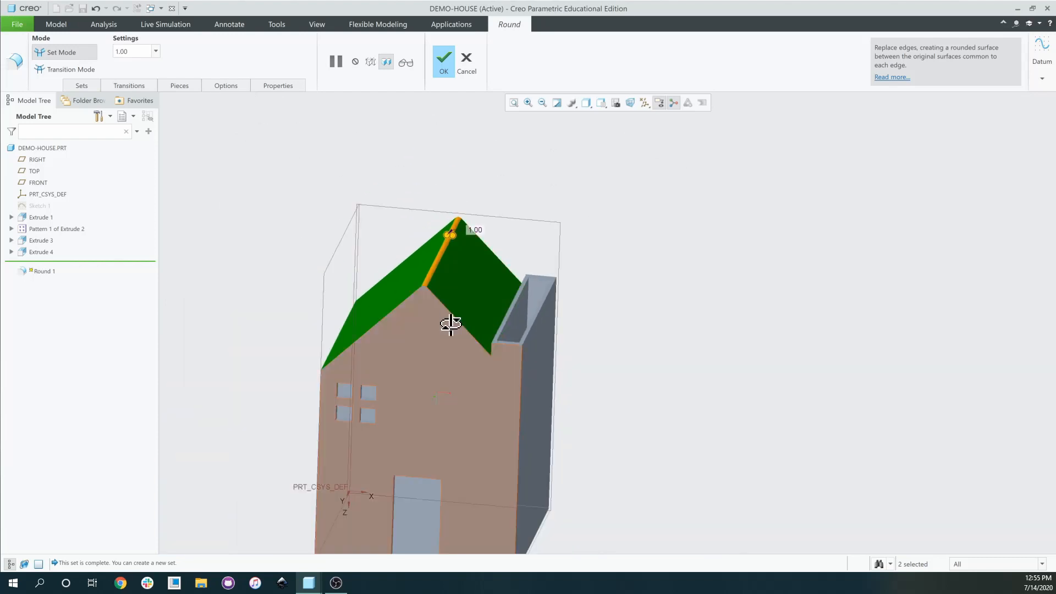
# Try a new round set on the roof's lower edge, then undo it.
pyautogui.moveTo(451, 325); pyautogui.dragTo(519, 341, button='middle')
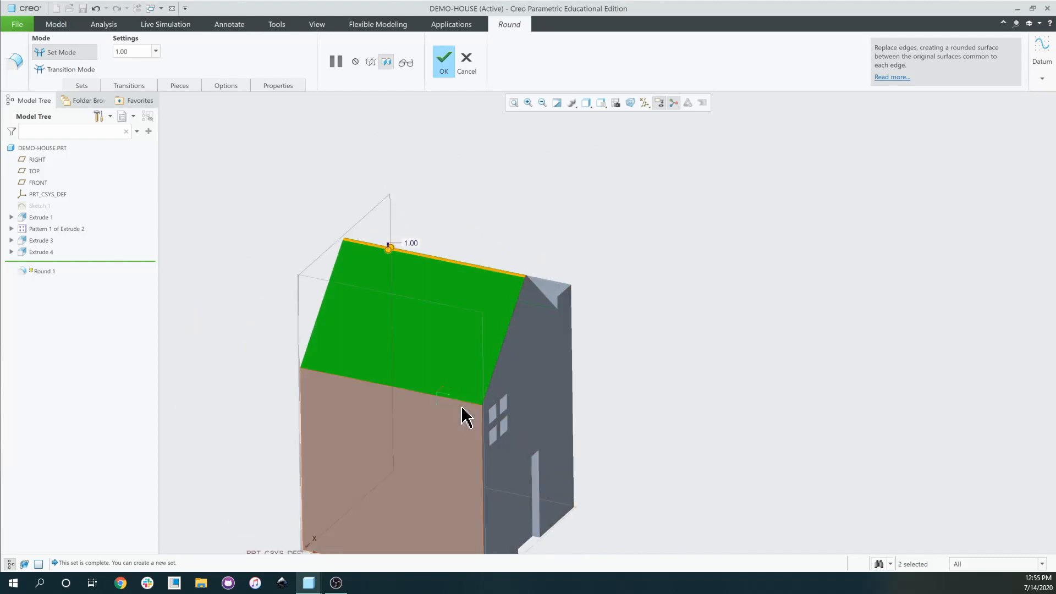
pyautogui.scroll(-3, 462, 405)
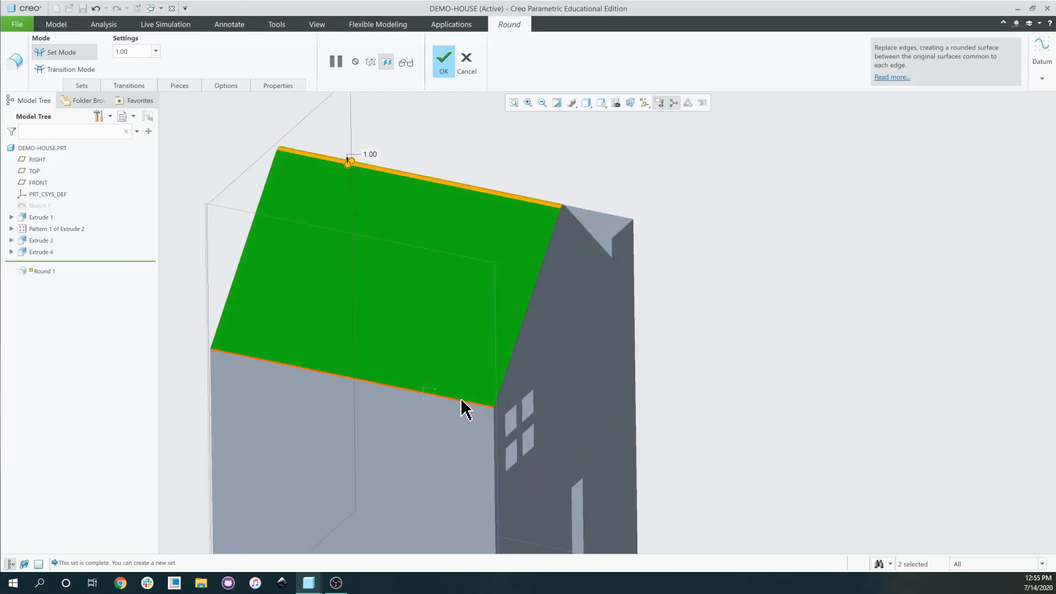
pyautogui.click(461, 401)
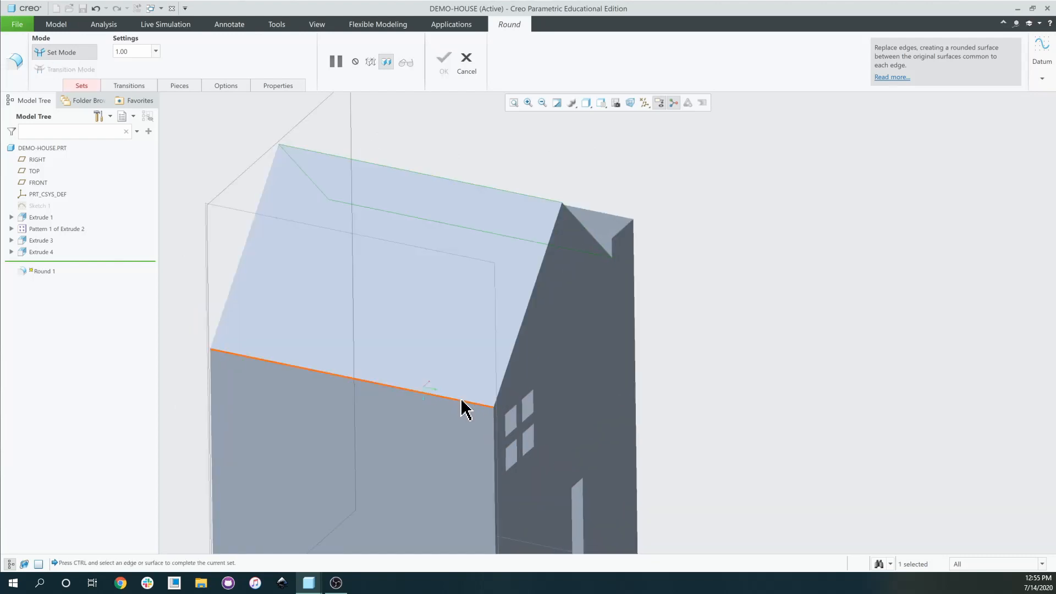
pyautogui.keyDown('ctrl'); pyautogui.click(462, 404); pyautogui.keyUp('ctrl')
pyautogui.moveTo(539, 382); pyautogui.dragTo(538, 352, button='middle')
pyautogui.hotkey('ctrl', 'z')
pyautogui.hotkey('ctrl', 'z')
pyautogui.scroll(-3, 491, 385)
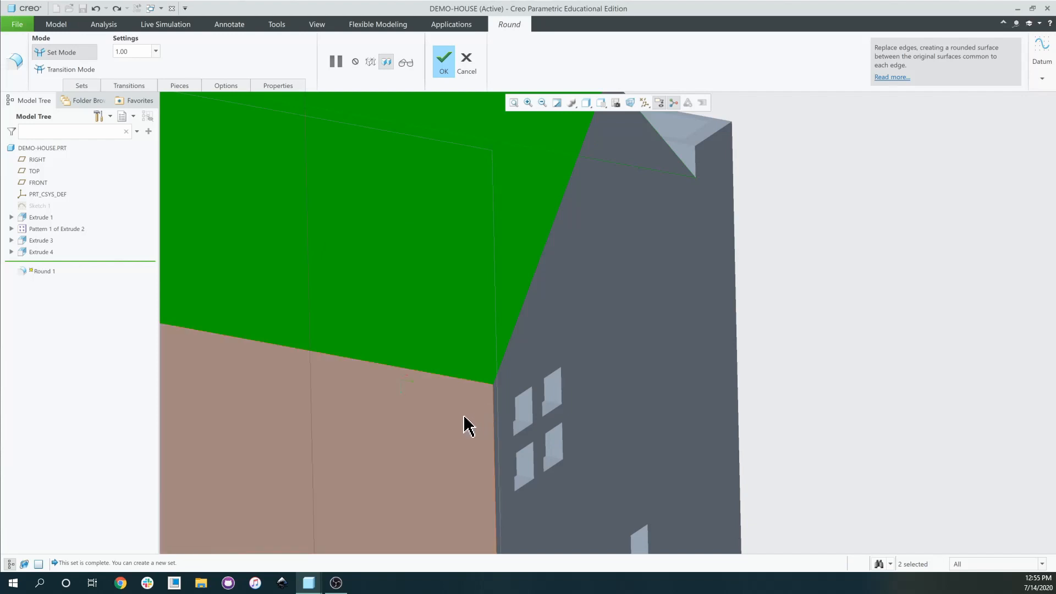
# Select the wall face below the roof together with the roof face.
pyautogui.click(438, 425)
pyautogui.scroll(3, 438, 425)
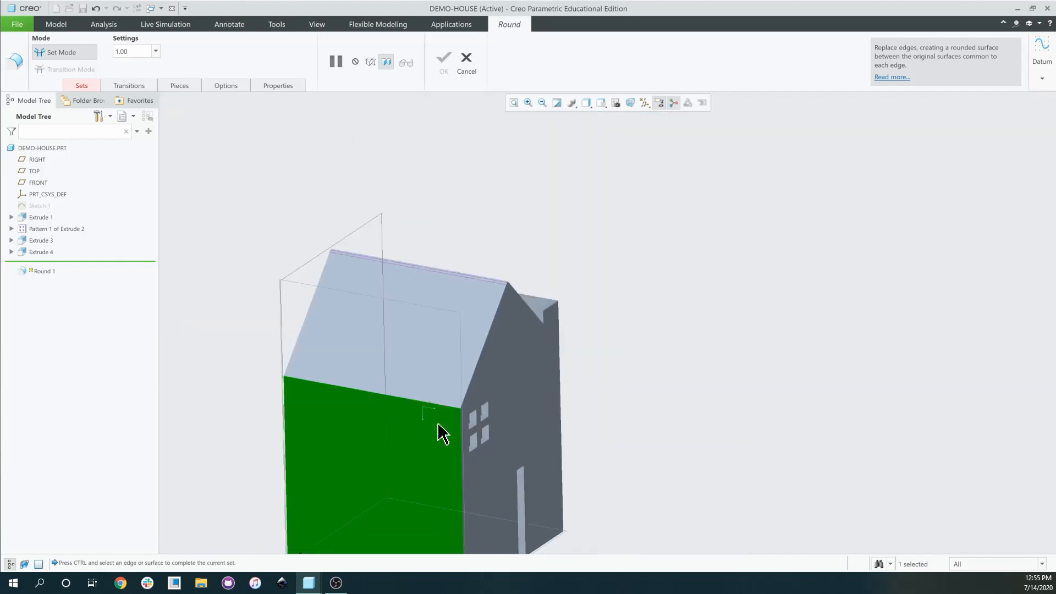
pyautogui.keyDown('ctrl'); pyautogui.click(441, 366); pyautogui.keyUp('ctrl')
pyautogui.moveTo(457, 378); pyautogui.dragTo(476, 355, button='middle')
pyautogui.scroll(-5, 420, 377)
pyautogui.scroll(5, 400, 389)
pyautogui.scroll(-5, 412, 379)
# Round the junction of the roof face and gutter side face, then complete Round 1.
pyautogui.click(419, 371)
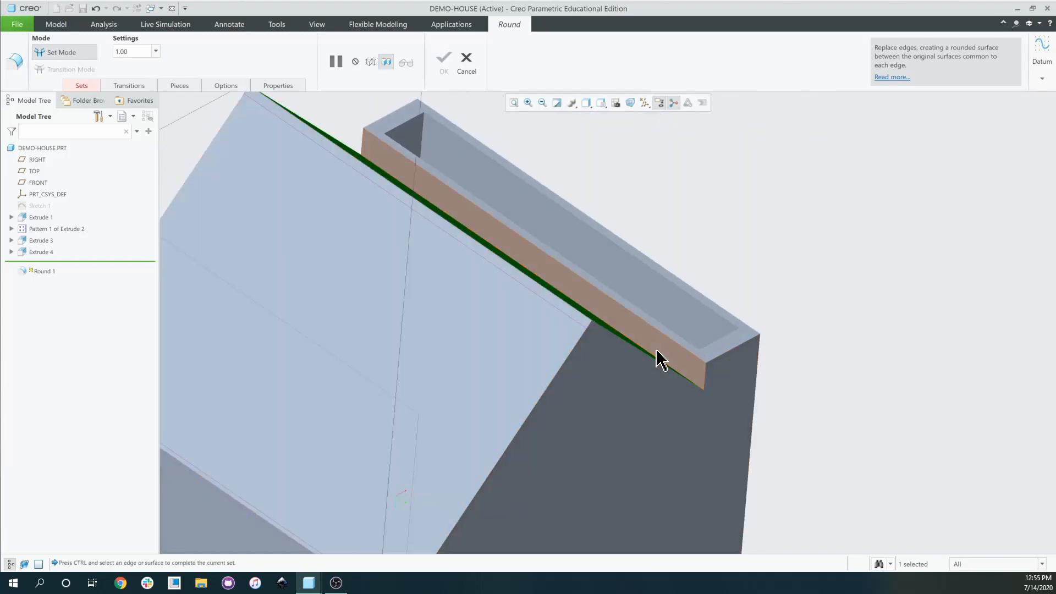
pyautogui.keyDown('ctrl'); pyautogui.click(670, 350); pyautogui.keyUp('ctrl')
pyautogui.scroll(3, 671, 355)
pyautogui.moveTo(665, 347); pyautogui.dragTo(492, 366, button='middle')
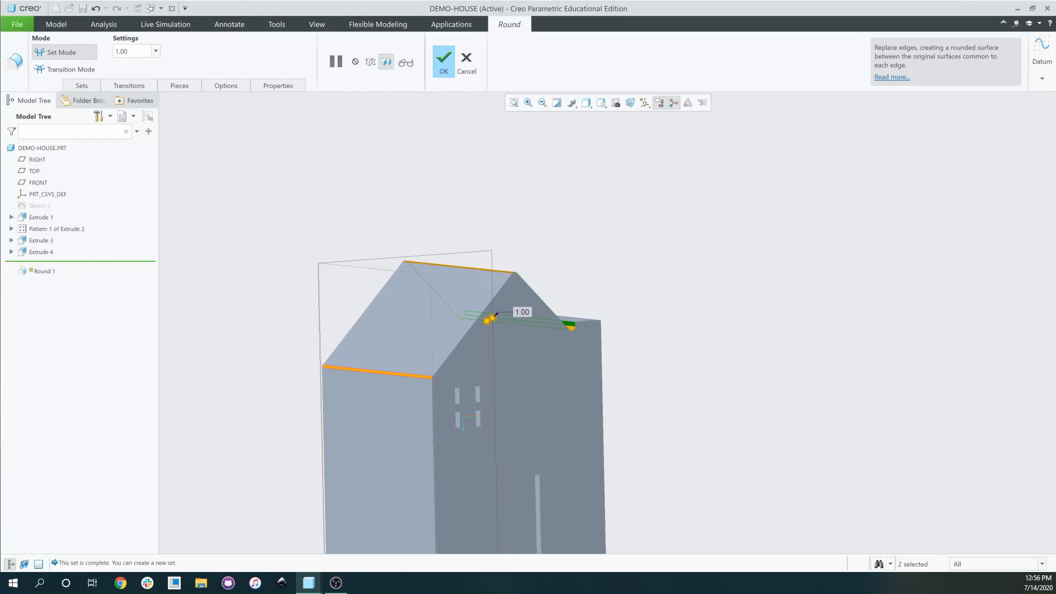
pyautogui.scroll(4, 510, 388)
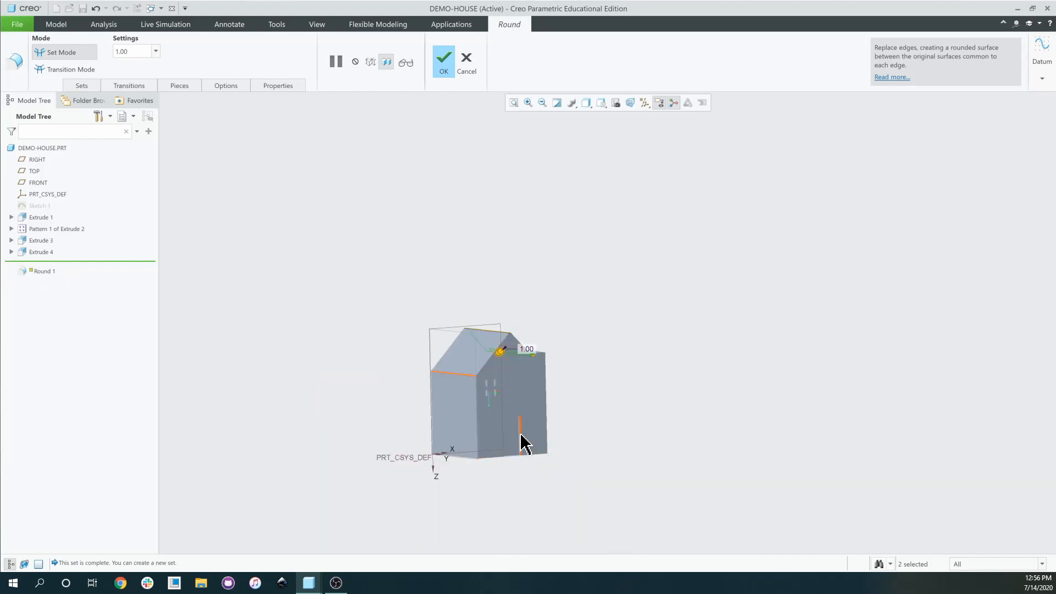
pyautogui.moveTo(524, 443); pyautogui.dragTo(503, 396, button='middle')
pyautogui.scroll(-3, 502, 397)
pyautogui.click(444, 61)
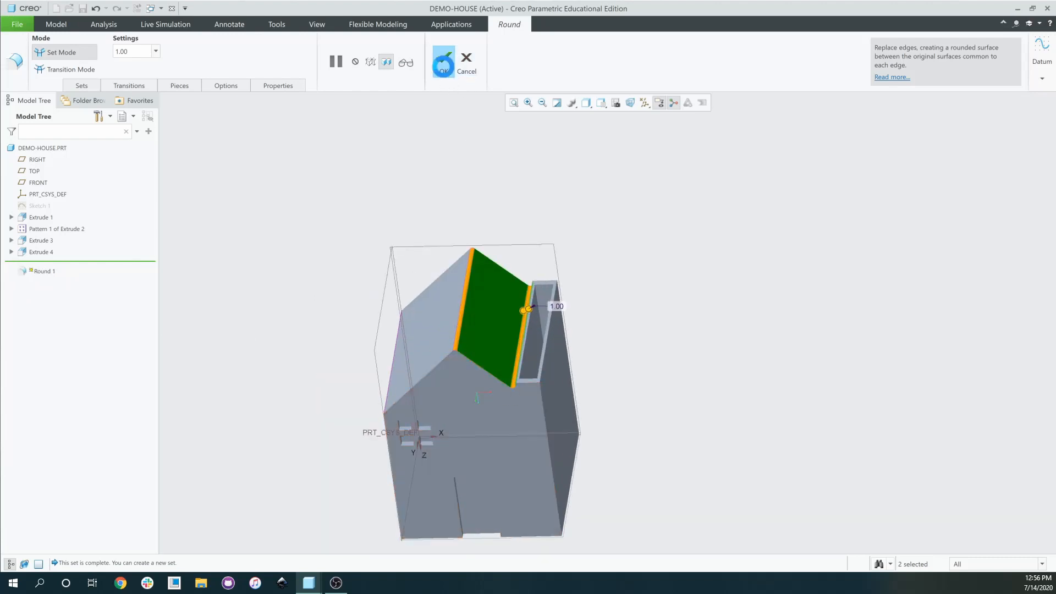
pyautogui.scroll(4, 621, 367)
pyautogui.click(625, 336)
pyautogui.moveTo(629, 355); pyautogui.dragTo(723, 250, button='middle')
pyautogui.moveTo(707, 346); pyautogui.dragTo(688, 415, button='middle')
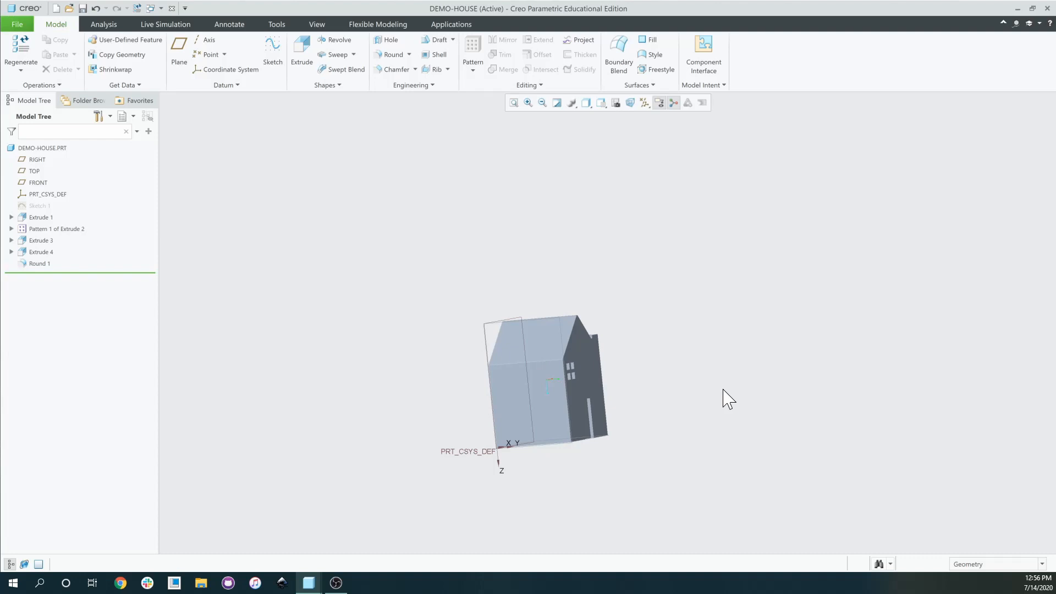
pyautogui.moveTo(759, 468); pyautogui.dragTo(674, 474, button='middle')
pyautogui.moveTo(635, 412); pyautogui.dragTo(646, 414, button='middle')
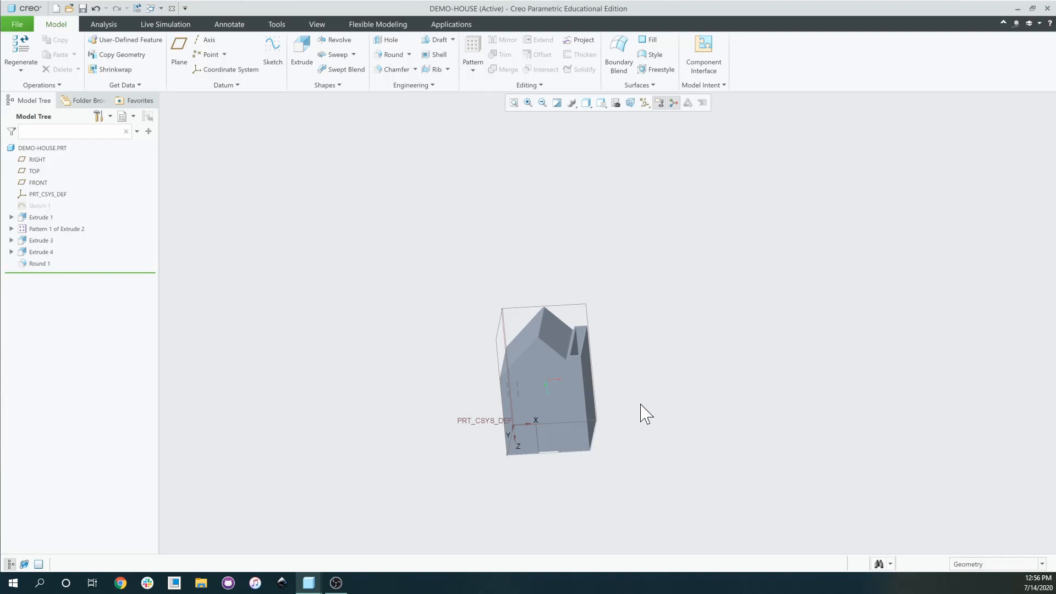
pyautogui.scroll(-3, 537, 370)
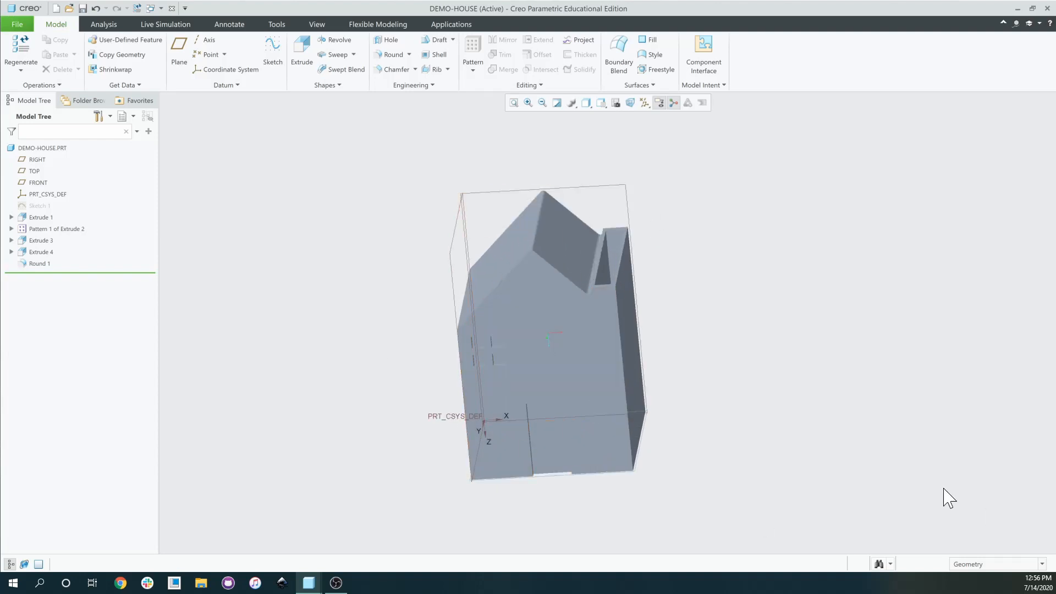
# Open the Appearance Editor for ref_color1, inspect its colour, and close both editors unchanged.
pyautogui.click(318, 25)
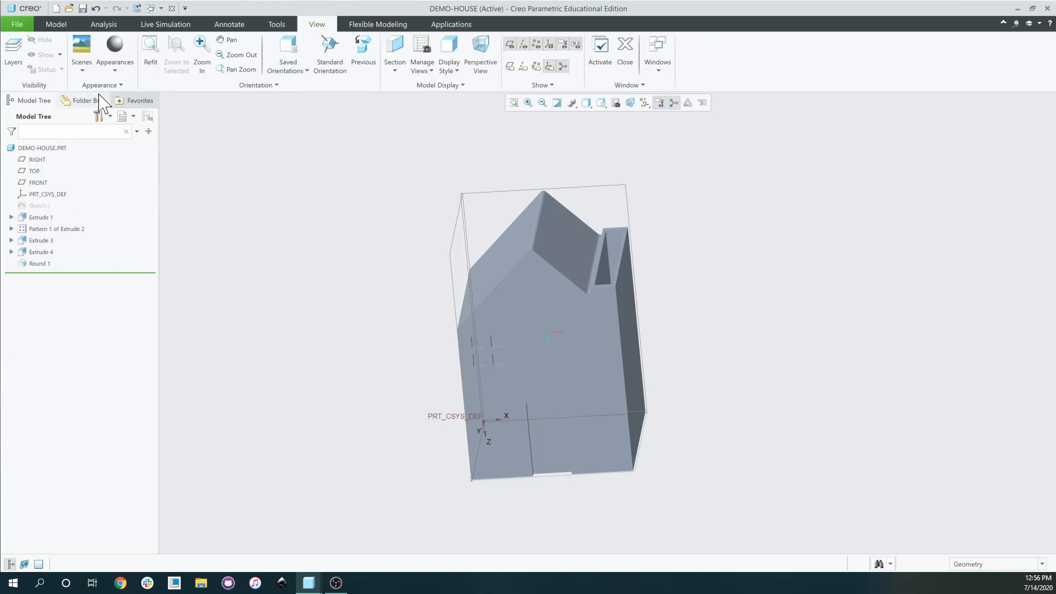
pyautogui.click(125, 64)
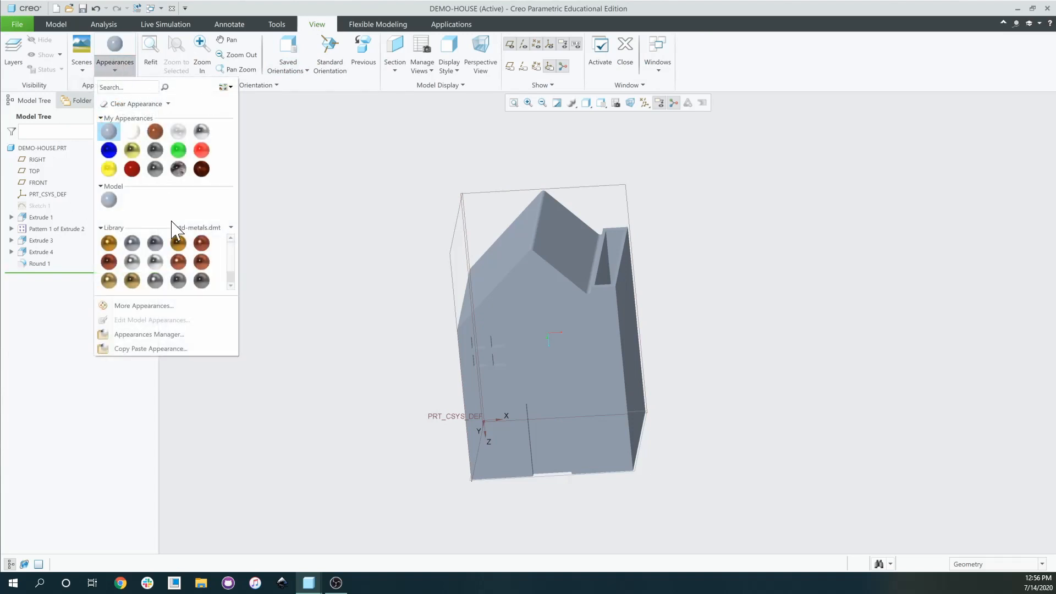
pyautogui.click(197, 307)
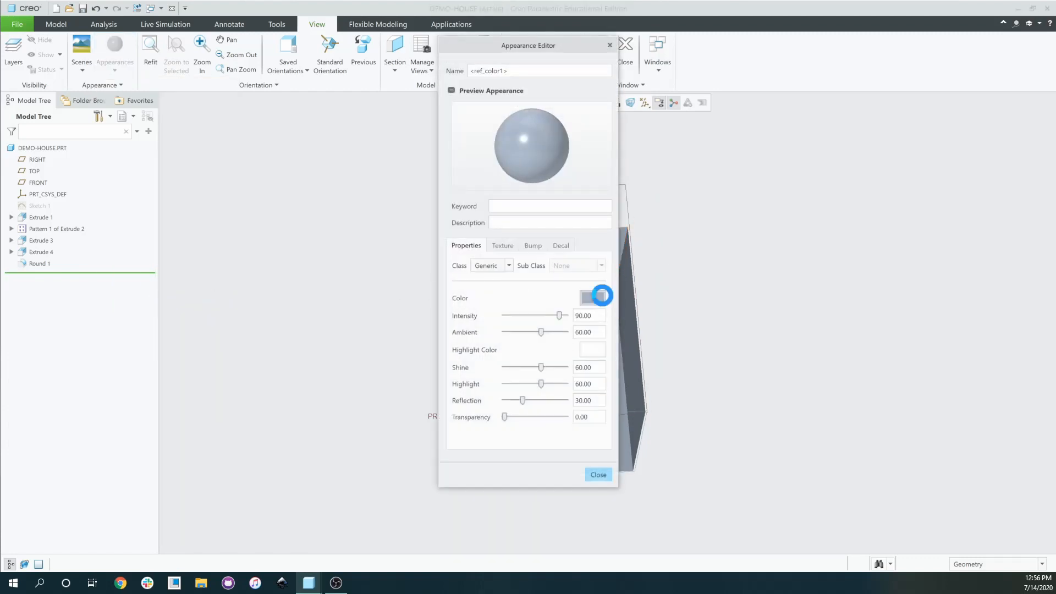
pyautogui.click(602, 296)
pyautogui.moveTo(938, 126); pyautogui.dragTo(497, 204)
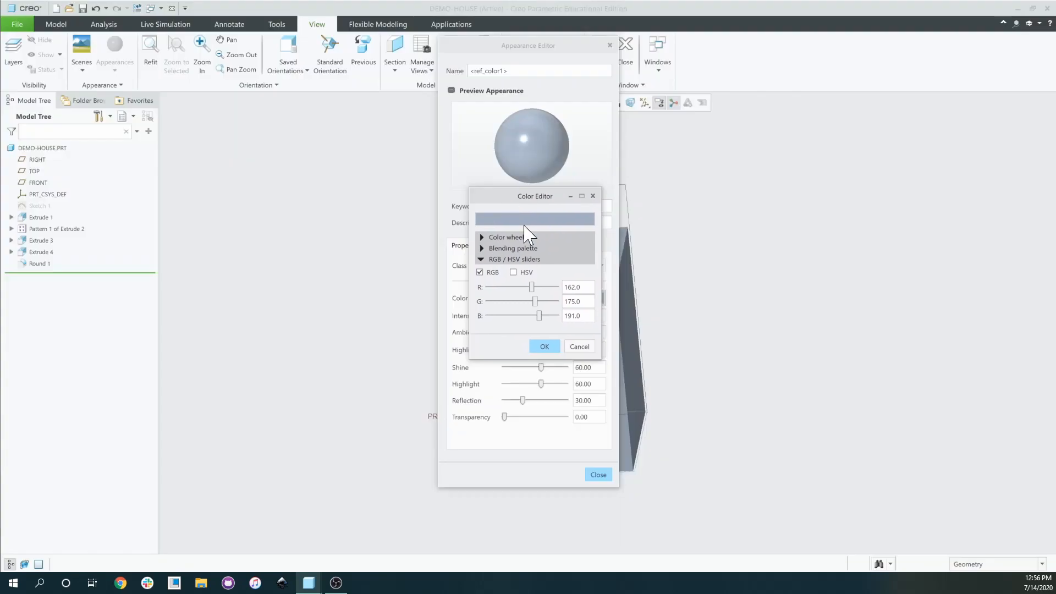
pyautogui.click(593, 196)
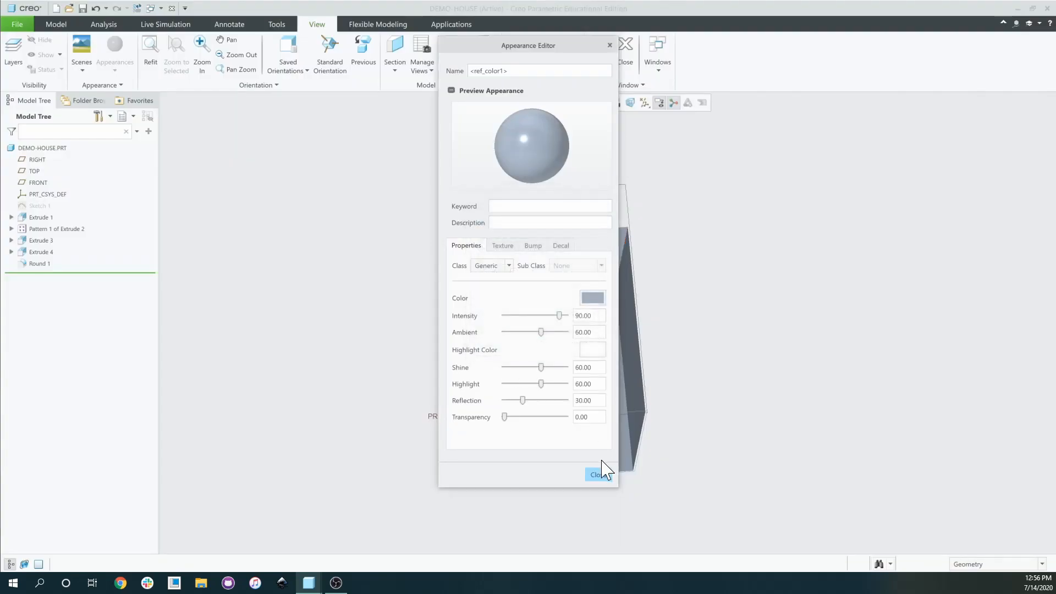
pyautogui.click(597, 474)
# Choose the cream appearance from the Appearances gallery for applying.
pyautogui.scroll(2, 508, 336)
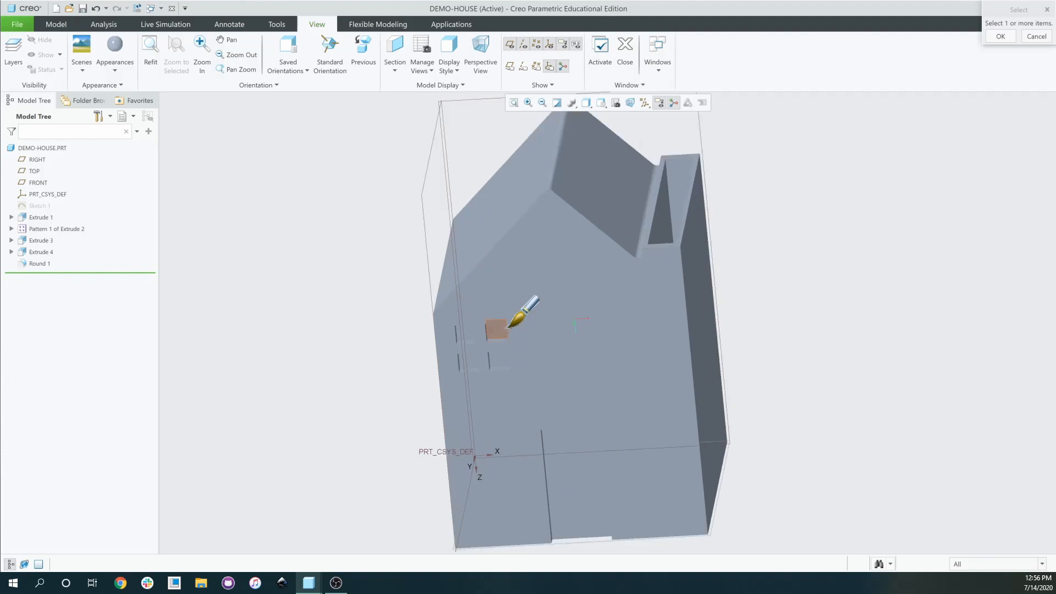
pyautogui.scroll(2, 509, 327)
pyautogui.scroll(-3, 643, 456)
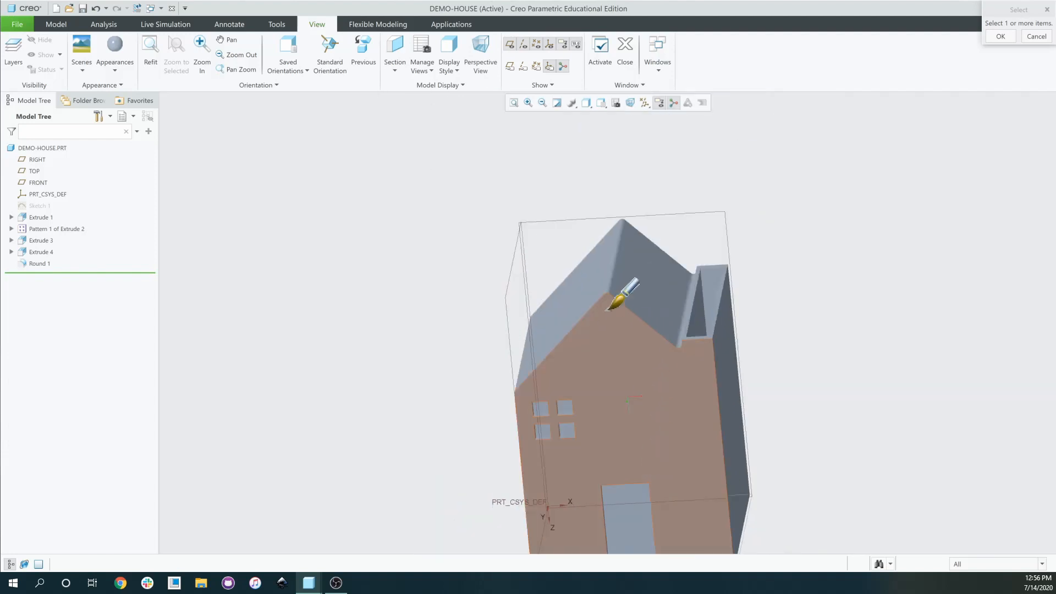
pyautogui.scroll(2, 582, 401)
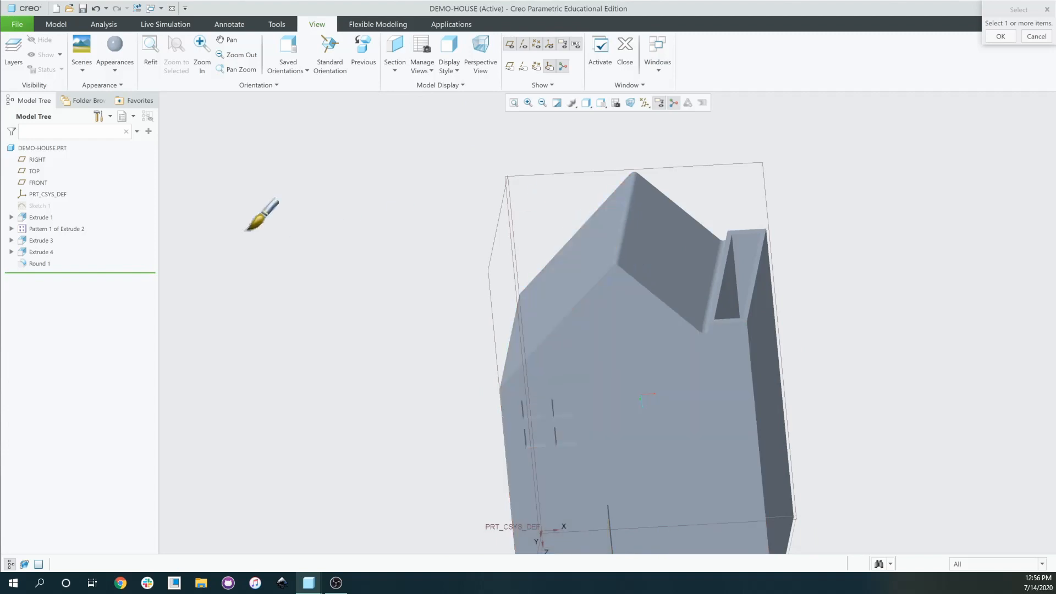
pyautogui.click(117, 56)
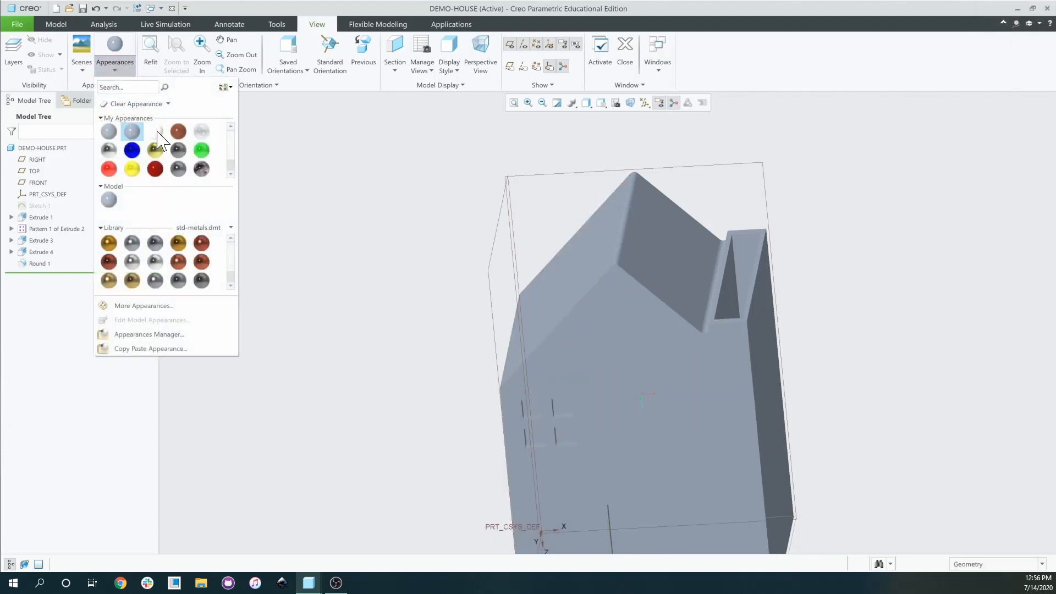
pyautogui.click(156, 131)
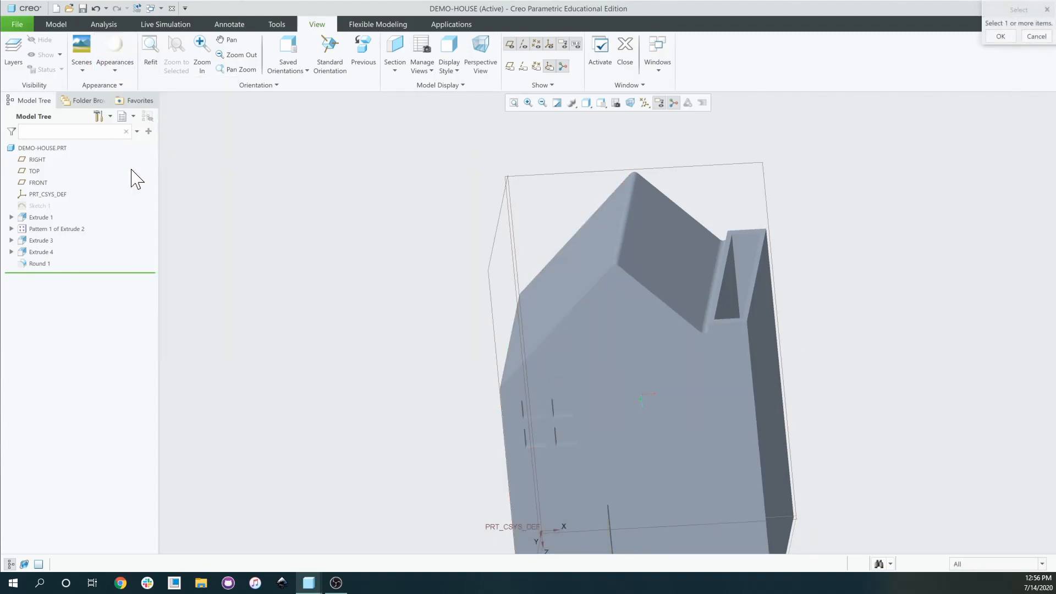
pyautogui.click(120, 52)
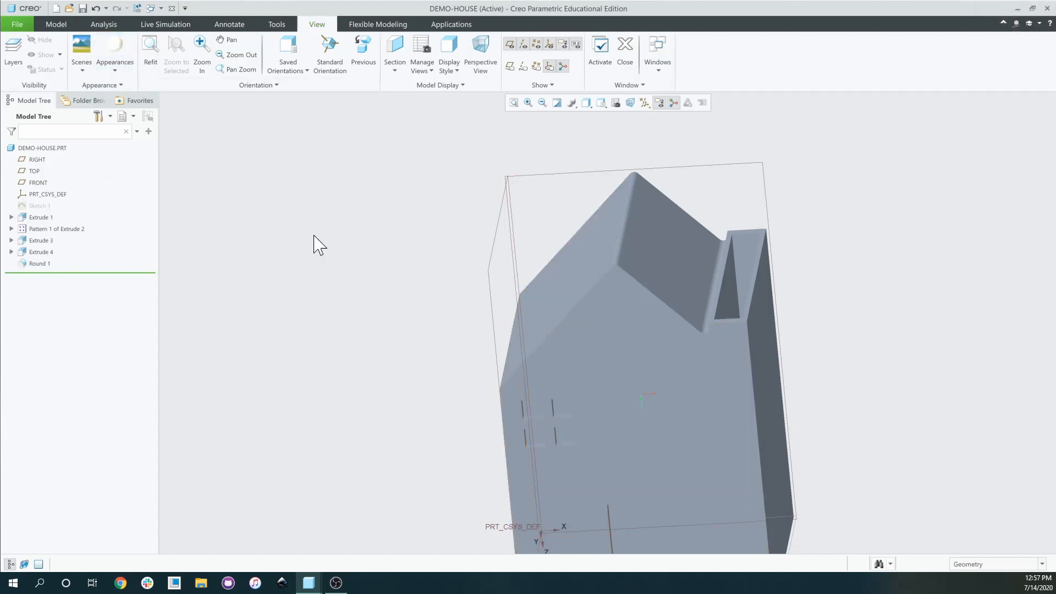
pyautogui.click(118, 49)
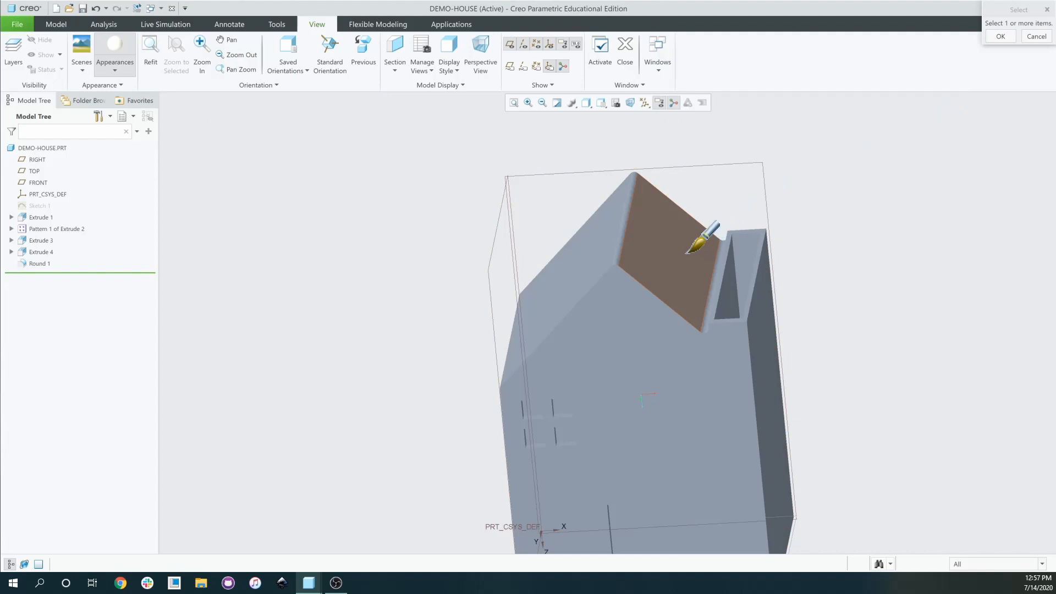
# Apply cream to both roof faces, the rounded ridge and the front wall.
pyautogui.click(642, 268)
pyautogui.click(621, 249)
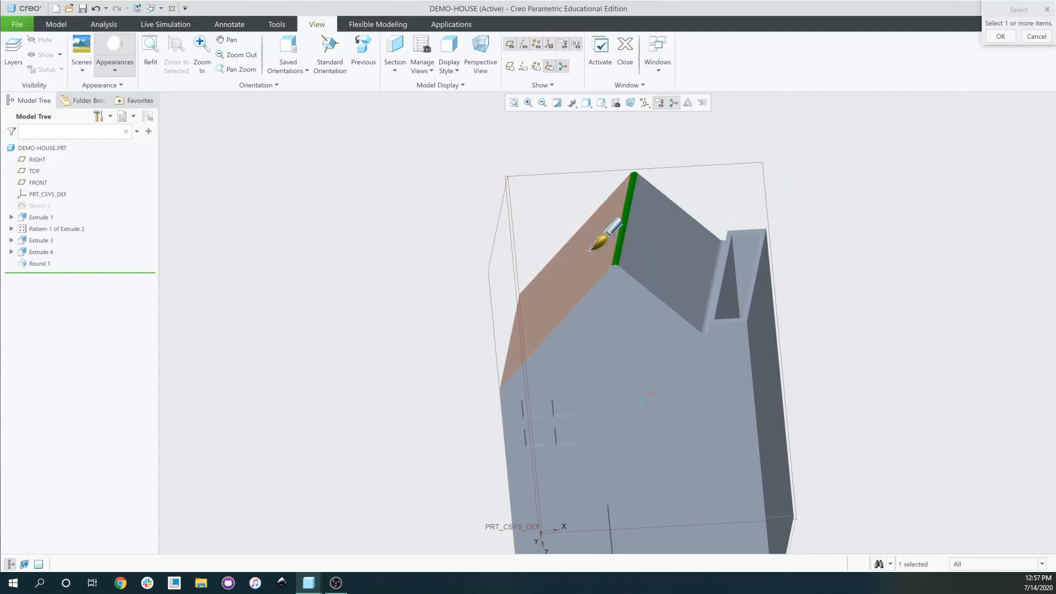
pyautogui.click(593, 250)
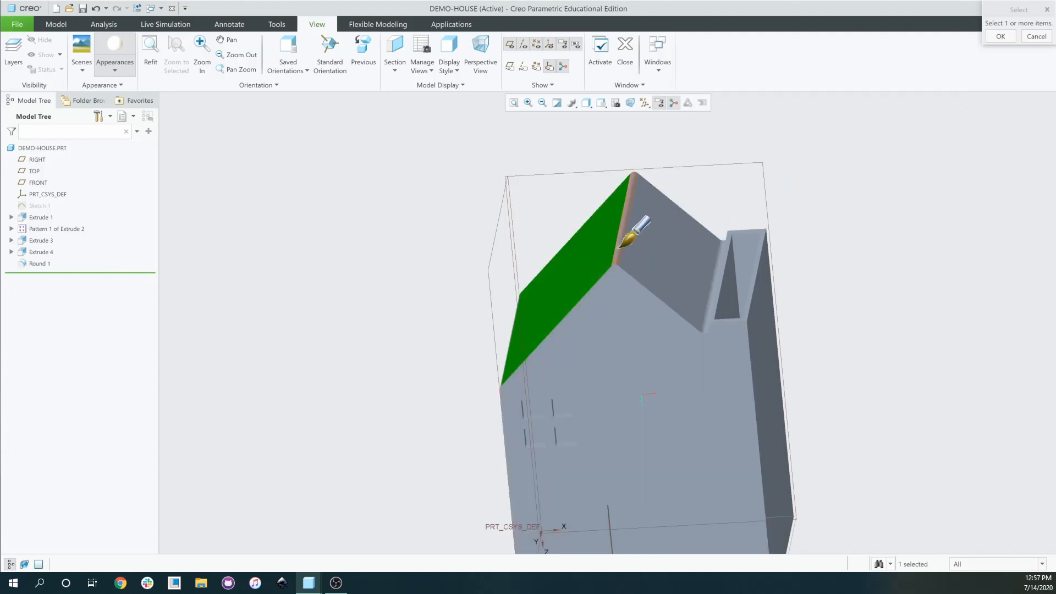
pyautogui.keyDown('ctrl'); pyautogui.click(623, 244); pyautogui.keyUp('ctrl')
pyautogui.keyDown('ctrl'); pyautogui.click(672, 293); pyautogui.keyUp('ctrl')
pyautogui.keyDown('ctrl'); pyautogui.click(725, 379); pyautogui.keyUp('ctrl')
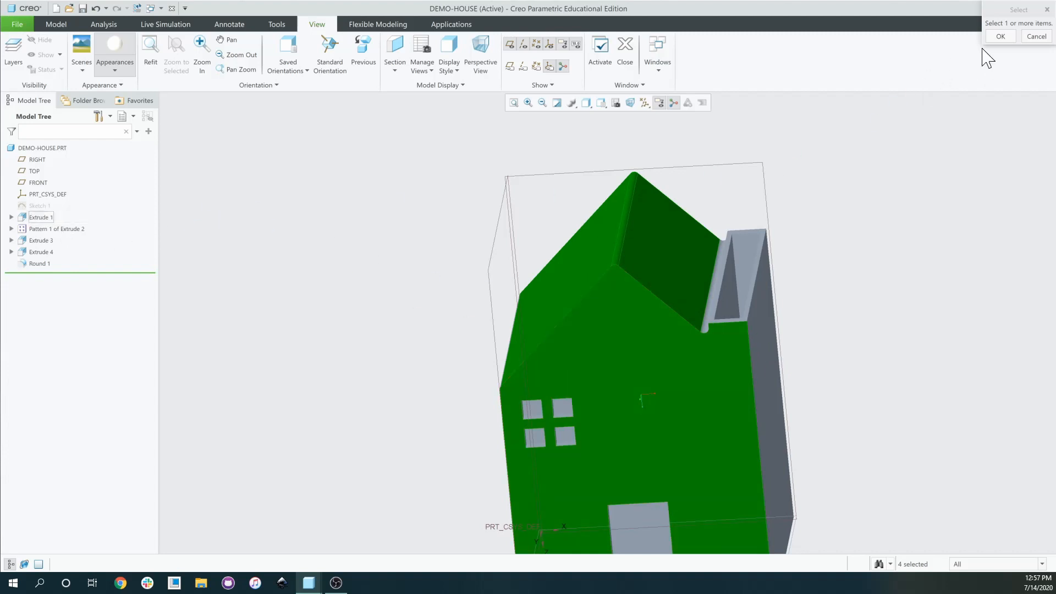
pyautogui.click(1001, 37)
pyautogui.scroll(1, 764, 280)
pyautogui.moveTo(763, 280); pyautogui.dragTo(770, 282, button='middle')
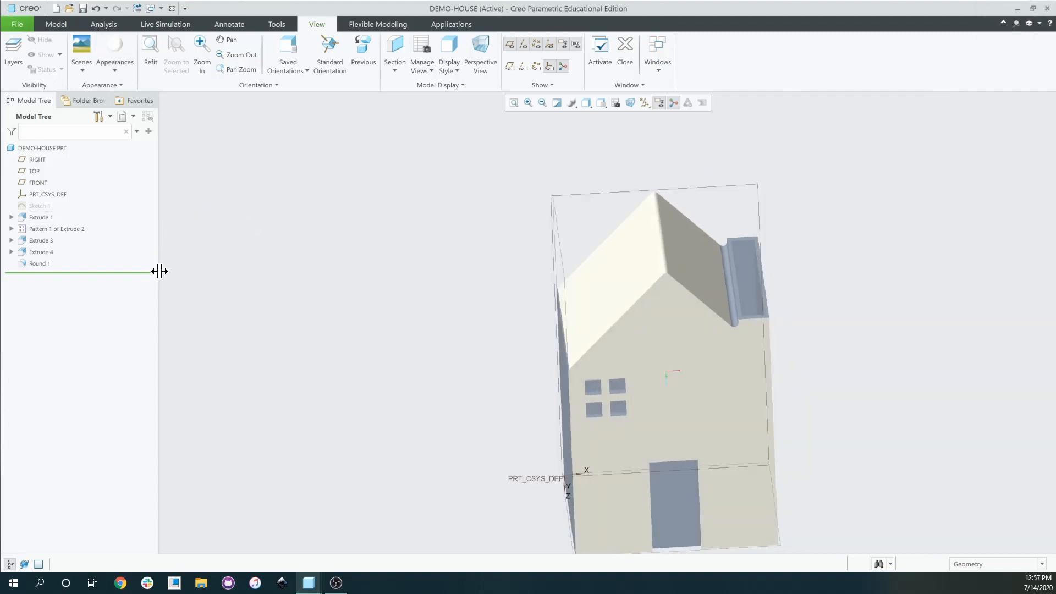
# Select Extrude 1 and Pattern 1 in the model tree, then cancel the pending appearance assignment.
pyautogui.click(40, 217)
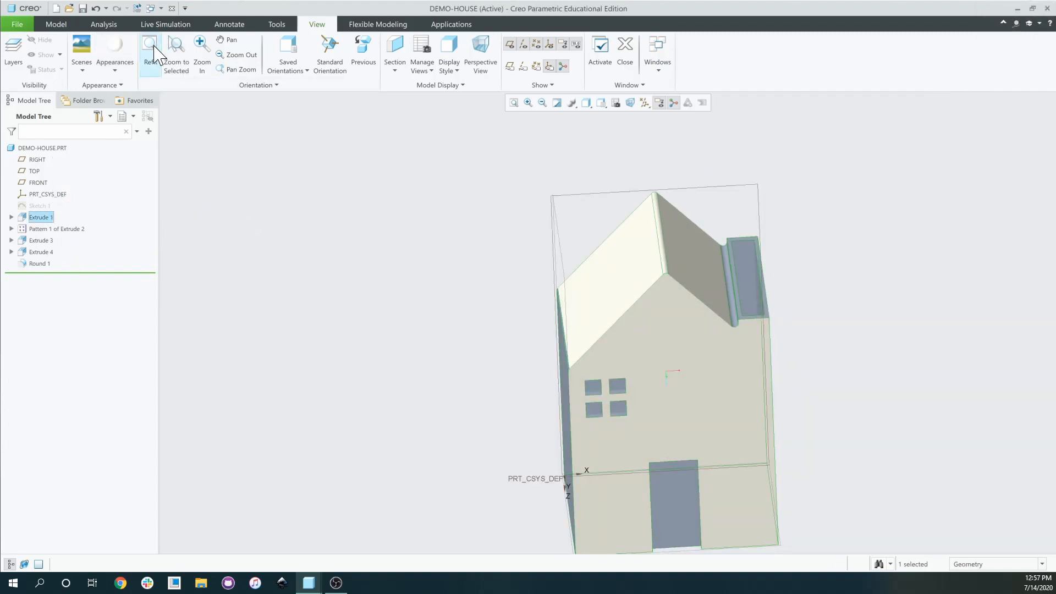
pyautogui.click(124, 41)
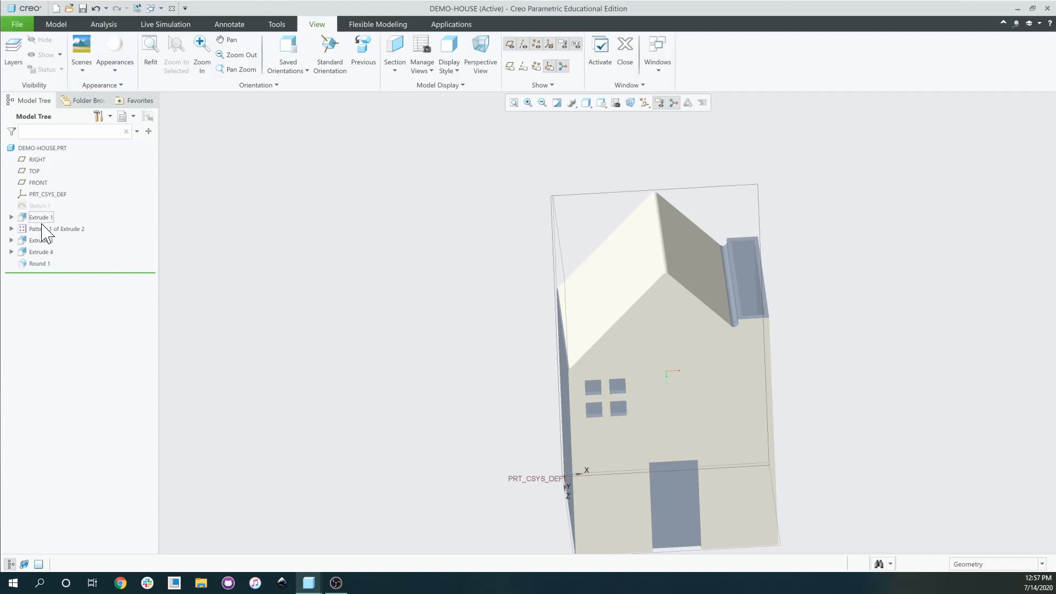
pyautogui.click(44, 229)
pyautogui.click(40, 217)
pyautogui.click(123, 46)
pyautogui.click(40, 218)
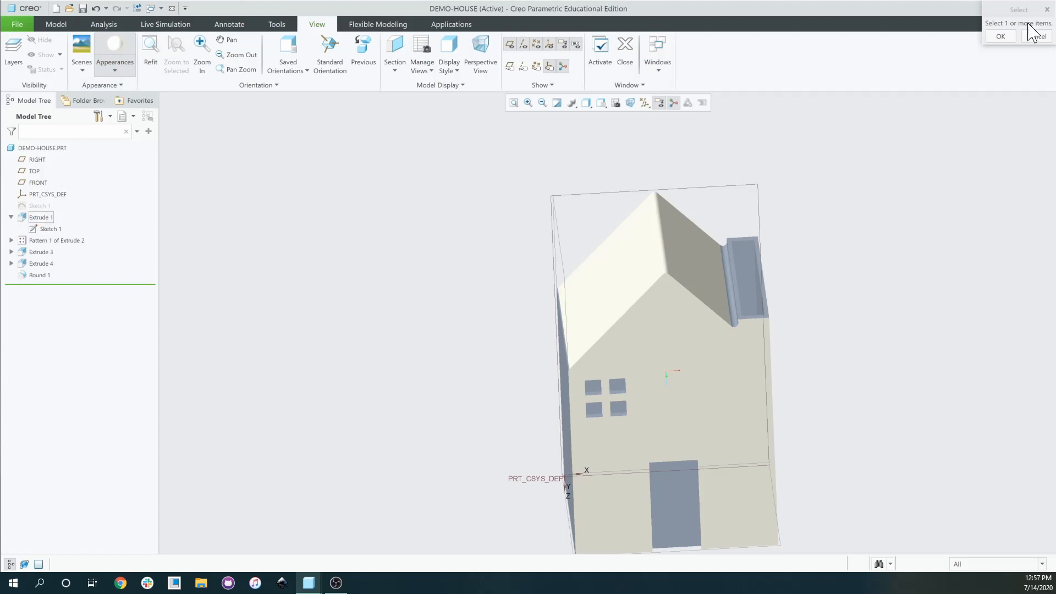
pyautogui.click(1001, 36)
# Pick the cream appearance again and select the rooftop box face, a side wall and the bottom faces.
pyautogui.click(115, 47)
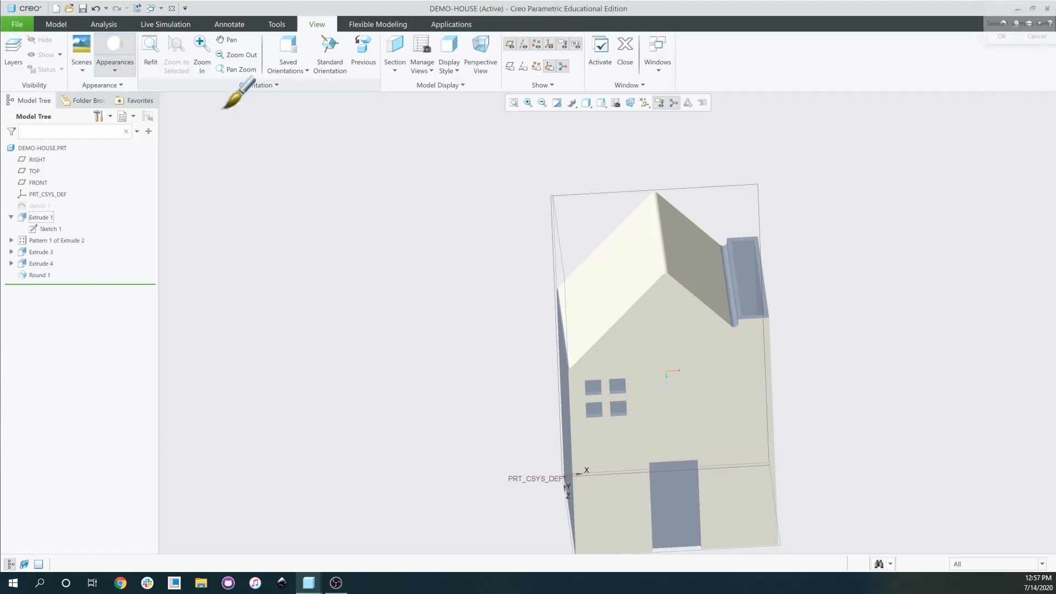
pyautogui.moveTo(672, 236); pyautogui.dragTo(661, 281, button='middle')
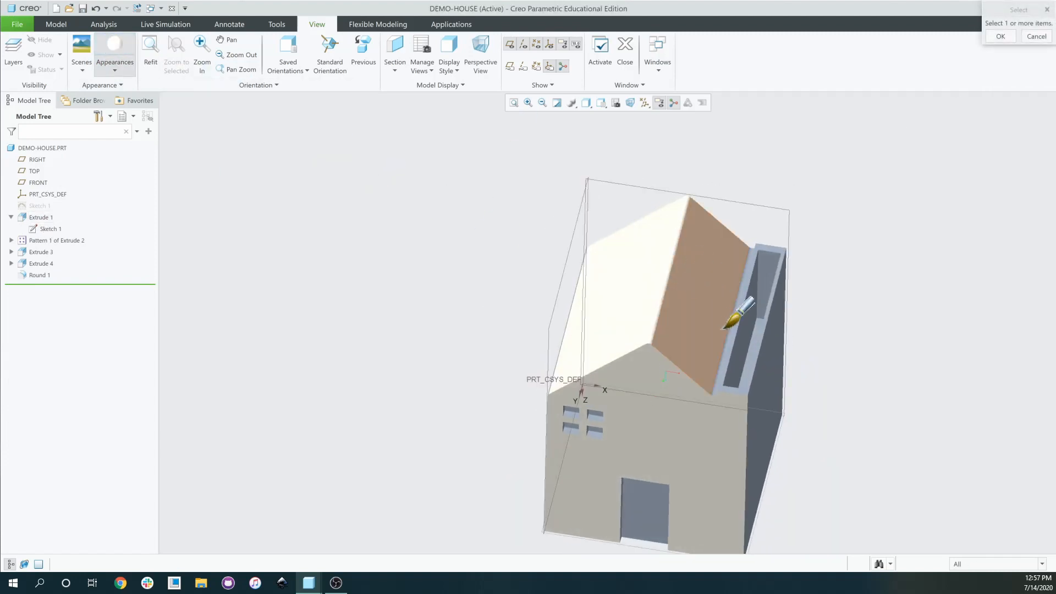
pyautogui.scroll(4, 759, 314)
pyautogui.click(754, 311)
pyautogui.moveTo(754, 311); pyautogui.dragTo(737, 296, button='middle')
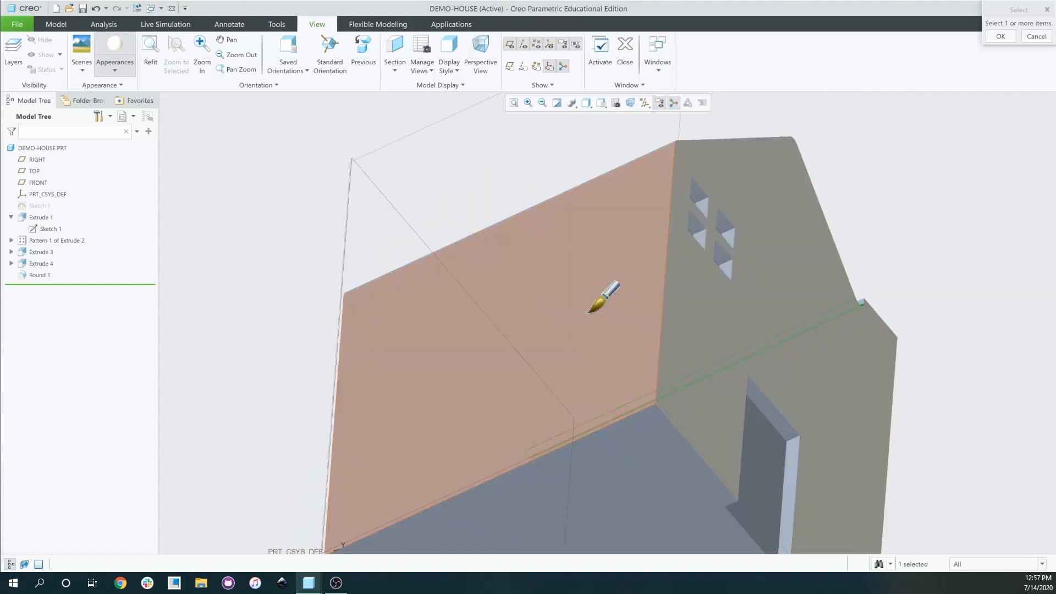
pyautogui.keyDown('ctrl'); pyautogui.click(592, 312); pyautogui.keyUp('ctrl')
pyautogui.moveTo(591, 312); pyautogui.dragTo(647, 297, button='middle')
pyautogui.keyDown('ctrl'); pyautogui.click(628, 355); pyautogui.keyUp('ctrl')
pyautogui.keyDown('ctrl'); pyautogui.click(573, 382); pyautogui.keyUp('ctrl')
pyautogui.moveTo(594, 384); pyautogui.dragTo(412, 312, button='middle')
pyautogui.keyDown('ctrl'); pyautogui.click(514, 366); pyautogui.keyUp('ctrl')
pyautogui.moveTo(514, 365); pyautogui.dragTo(565, 382, button='middle')
pyautogui.scroll(-2, 533, 365)
pyautogui.keyDown('ctrl'); pyautogui.click(584, 491); pyautogui.keyUp('ctrl')
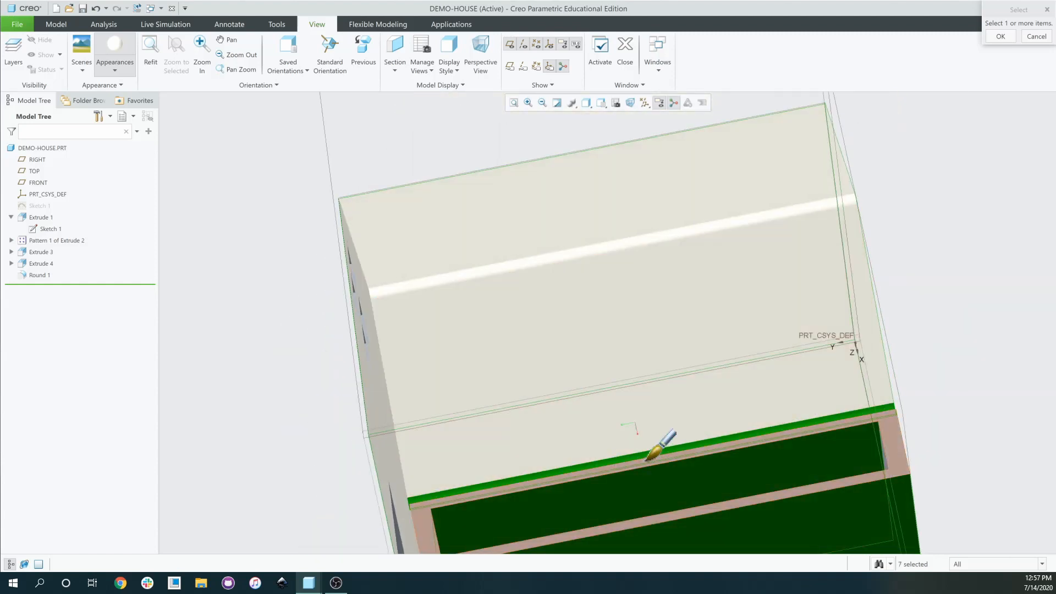
pyautogui.keyDown('ctrl'); pyautogui.click(491, 487); pyautogui.keyUp('ctrl')
# Add the remaining side, recess and inner faces, then apply cream to all selected faces.
pyautogui.moveTo(488, 427); pyautogui.dragTo(883, 367, button='middle')
pyautogui.keyDown('ctrl'); pyautogui.click(952, 319); pyautogui.keyUp('ctrl')
pyautogui.keyDown('ctrl'); pyautogui.click(839, 412); pyautogui.keyUp('ctrl')
pyautogui.moveTo(832, 419); pyautogui.dragTo(641, 330, button='middle')
pyautogui.keyDown('ctrl'); pyautogui.click(319, 321); pyautogui.keyUp('ctrl')
pyautogui.moveTo(325, 321); pyautogui.dragTo(399, 329, button='middle')
pyautogui.keyDown('ctrl'); pyautogui.click(315, 302); pyautogui.keyUp('ctrl')
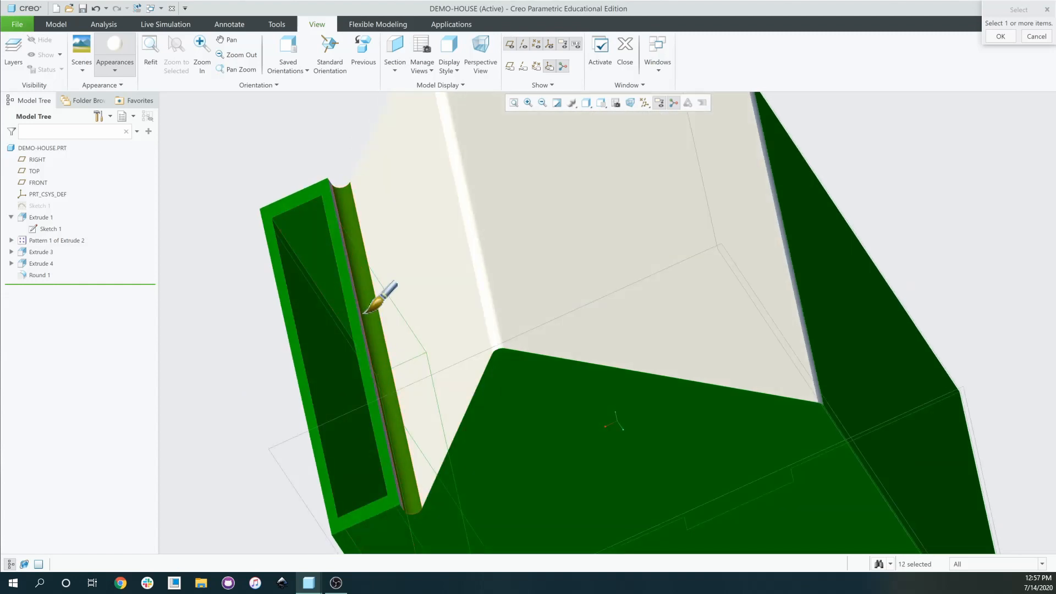
pyautogui.keyDown('ctrl'); pyautogui.click(436, 266); pyautogui.keyUp('ctrl')
pyautogui.moveTo(436, 266); pyautogui.dragTo(401, 229, button='middle')
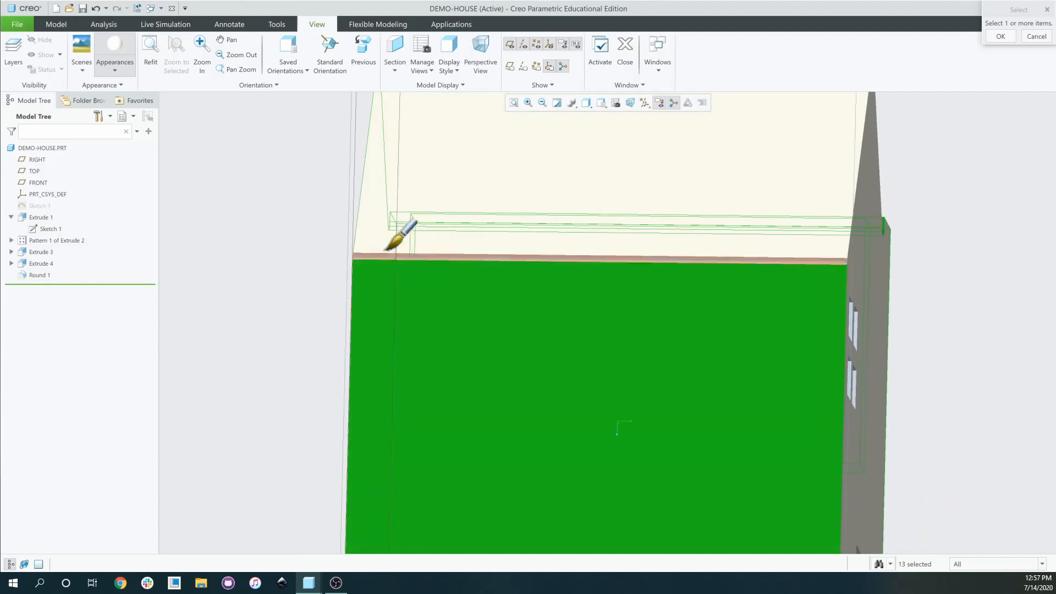
pyautogui.keyDown('ctrl'); pyautogui.click(539, 231); pyautogui.keyUp('ctrl')
pyautogui.moveTo(538, 233)
pyautogui.mouseDown(button='middle')
pyautogui.moveTo(493, 290)
pyautogui.moveTo(455, 306)
pyautogui.moveTo(455, 229)
pyautogui.mouseUp(button='middle')
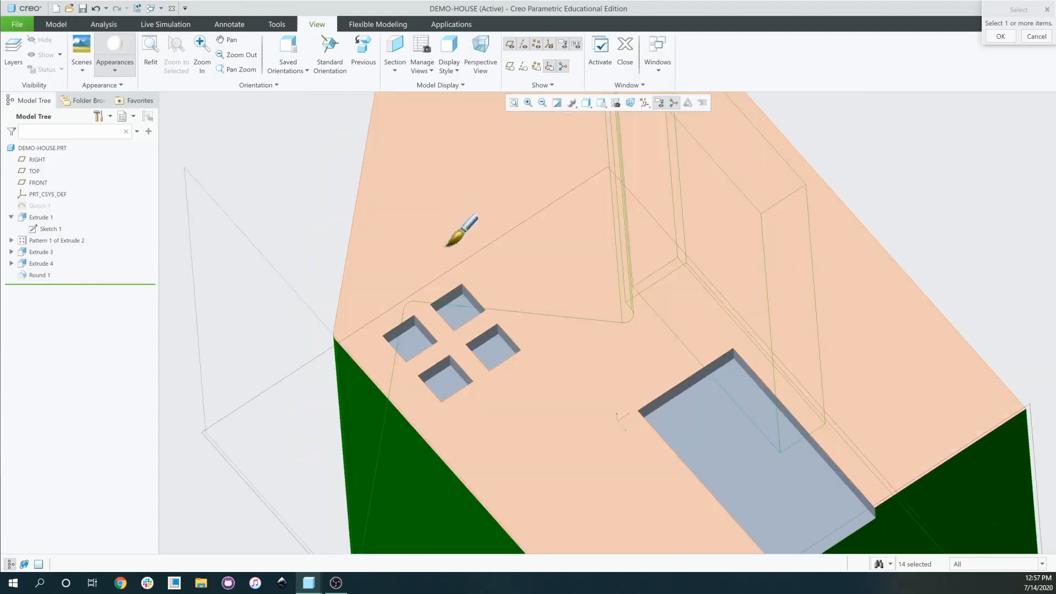
pyautogui.scroll(-3, 570, 464)
pyautogui.moveTo(570, 439); pyautogui.dragTo(570, 130, button='middle')
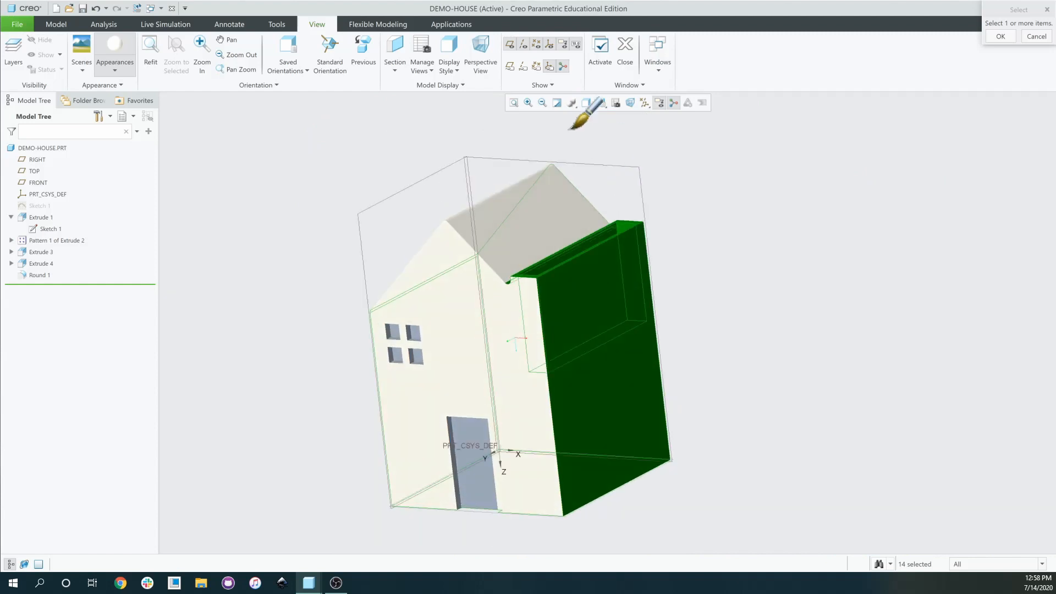
pyautogui.click(1003, 35)
pyautogui.moveTo(724, 241); pyautogui.dragTo(766, 229, button='middle')
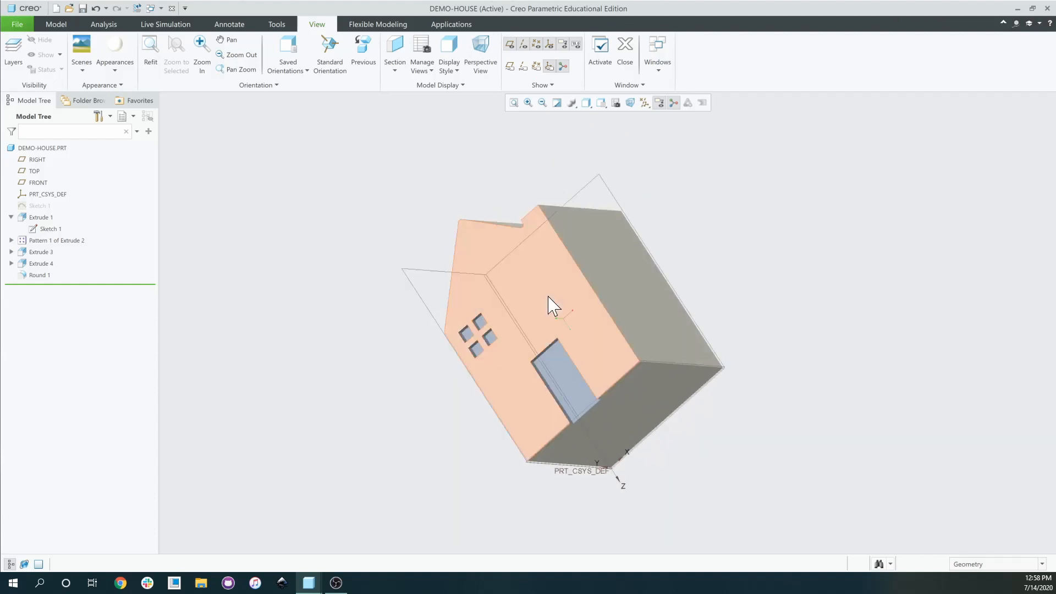
# Choose the brown appearance and select the door recess faces, including its sides and upper strip.
pyautogui.click(129, 69)
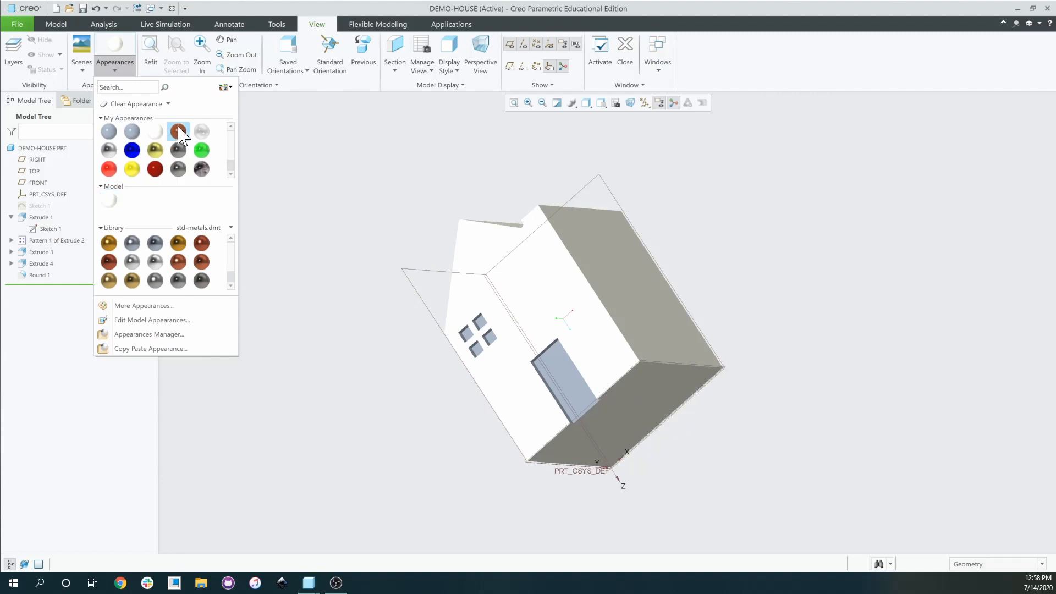
pyautogui.click(178, 131)
pyautogui.moveTo(545, 369); pyautogui.dragTo(552, 377, button='middle')
pyautogui.scroll(-5, 552, 377)
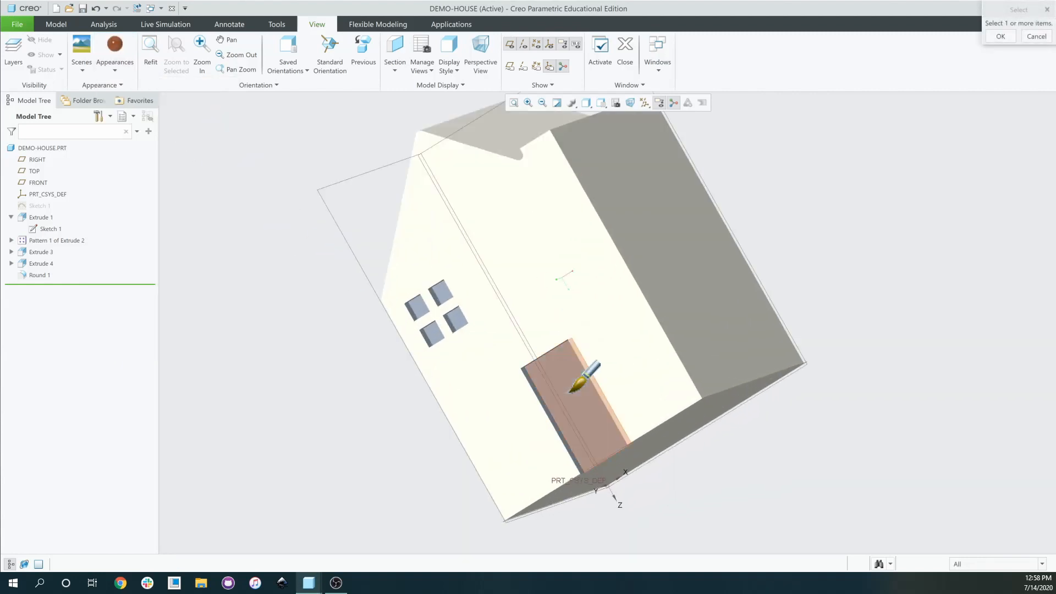
pyautogui.click(568, 414)
pyautogui.moveTo(568, 414); pyautogui.dragTo(567, 380, button='middle')
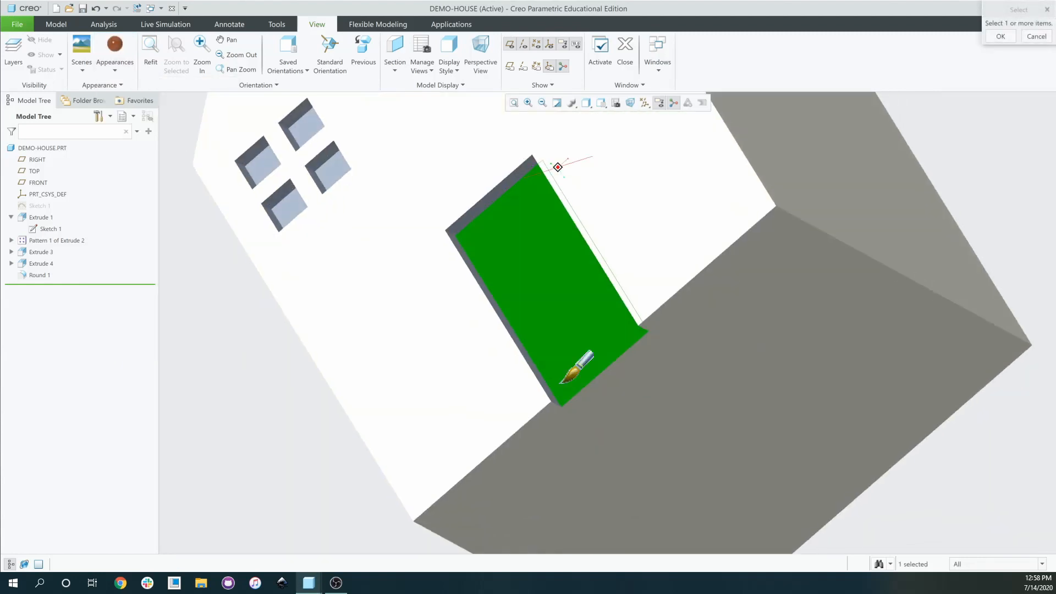
pyautogui.keyDown('ctrl'); pyautogui.click(466, 221); pyautogui.keyUp('ctrl')
pyautogui.keyDown('ctrl'); pyautogui.click(454, 237); pyautogui.keyUp('ctrl')
pyautogui.moveTo(455, 237); pyautogui.dragTo(639, 220, button='middle')
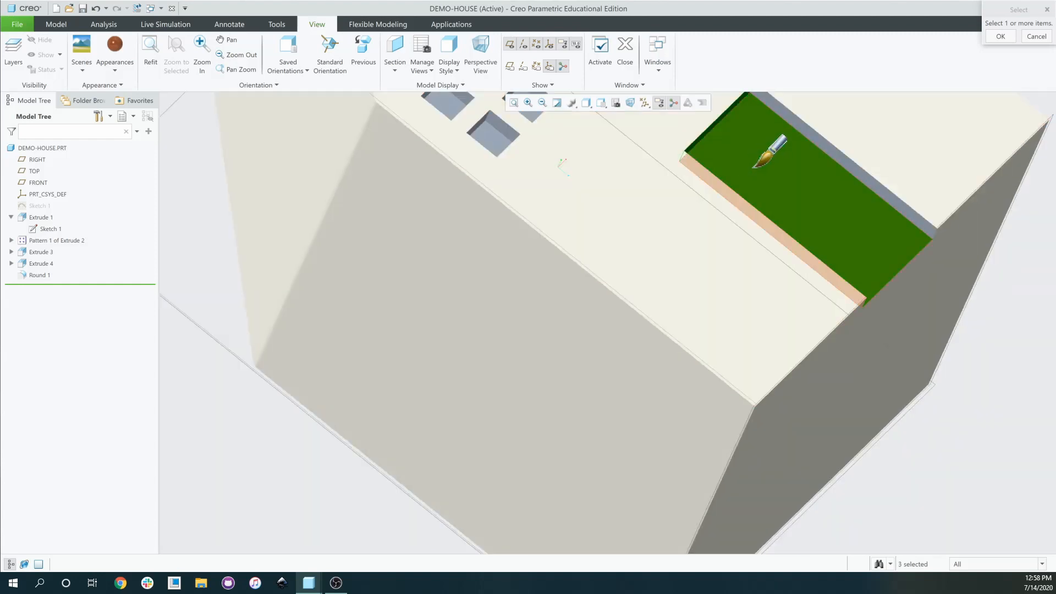
pyautogui.keyDown('ctrl'); pyautogui.click(818, 147); pyautogui.keyUp('ctrl')
pyautogui.moveTo(818, 147); pyautogui.dragTo(634, 193, button='middle')
# Add the four window recess faces and several recess side faces, keeping the earlier picks.
pyautogui.keyDown('ctrl'); pyautogui.click(423, 243); pyautogui.keyUp('ctrl')
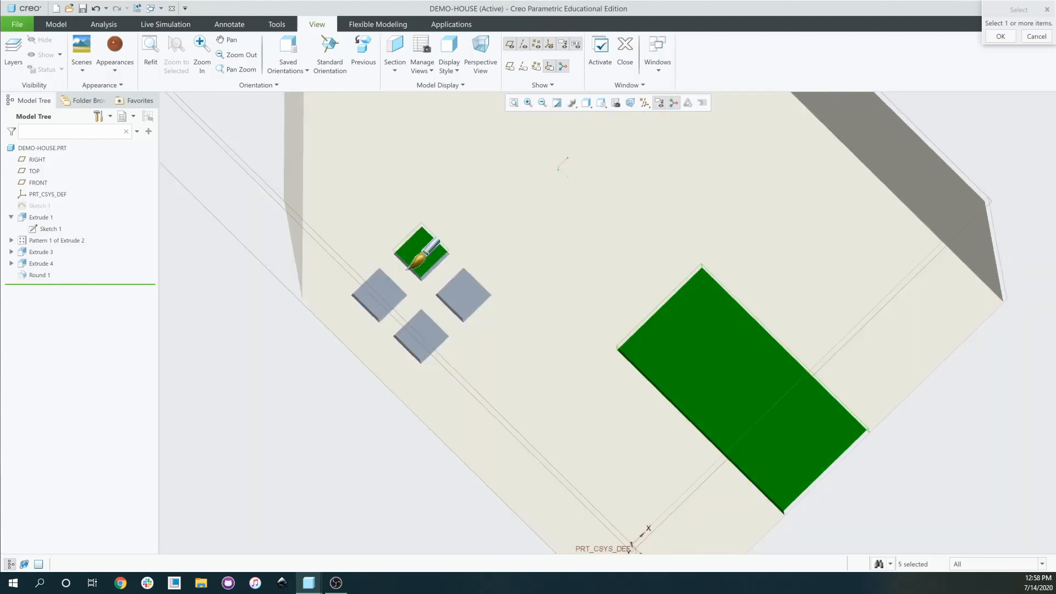
pyautogui.keyDown('ctrl'); pyautogui.click(379, 293); pyautogui.keyUp('ctrl')
pyautogui.keyDown('ctrl'); pyautogui.click(422, 333); pyautogui.keyUp('ctrl')
pyautogui.keyDown('ctrl'); pyautogui.click(473, 292); pyautogui.keyUp('ctrl')
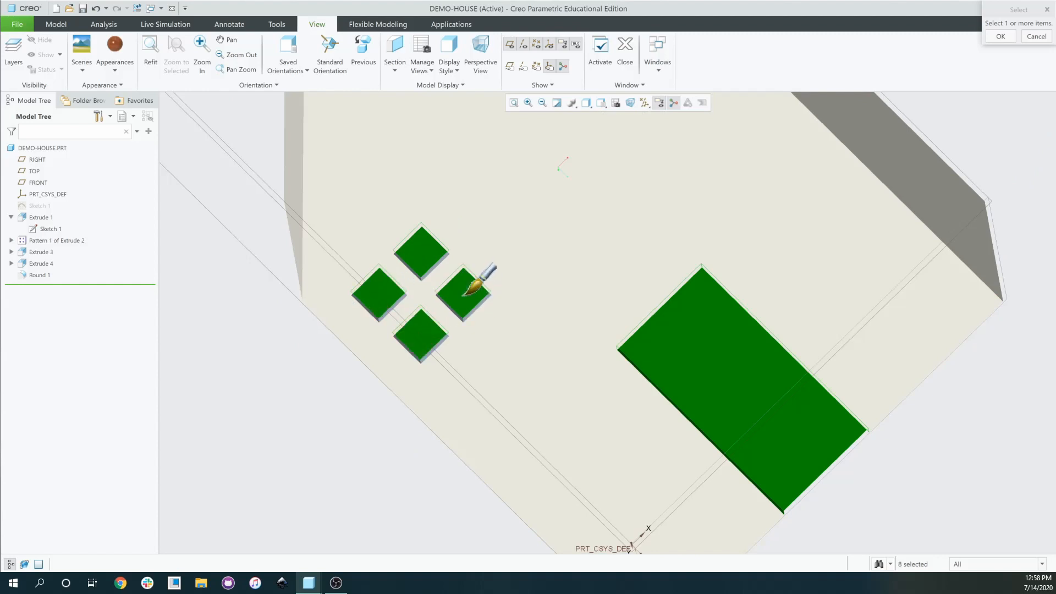
pyautogui.moveTo(471, 278); pyautogui.dragTo(488, 290, button='middle')
pyautogui.scroll(5, 550, 303)
pyautogui.click(576, 318)
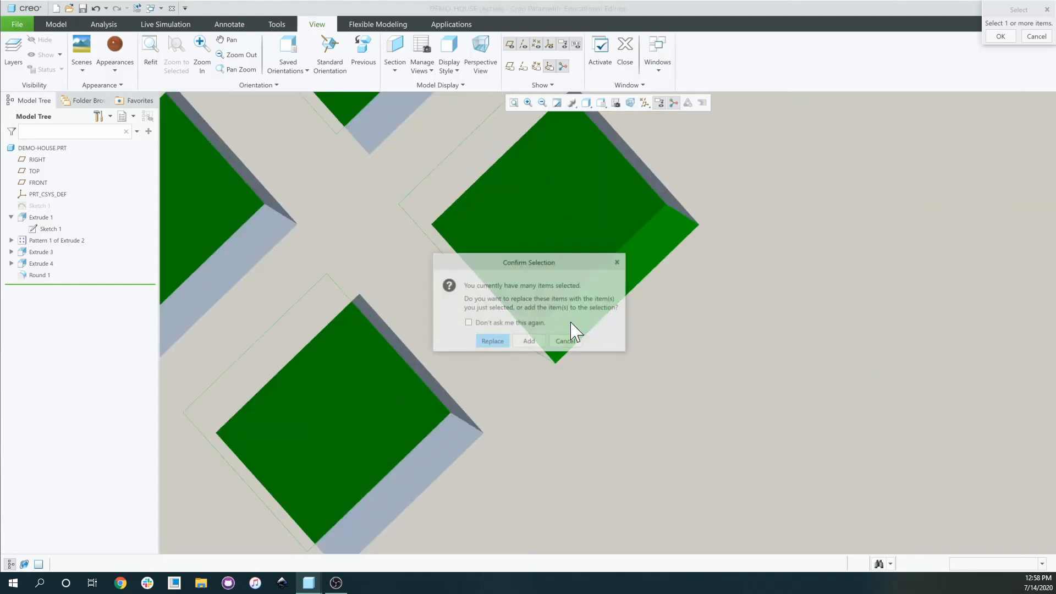
pyautogui.click(564, 342)
pyautogui.scroll(-8, 573, 323)
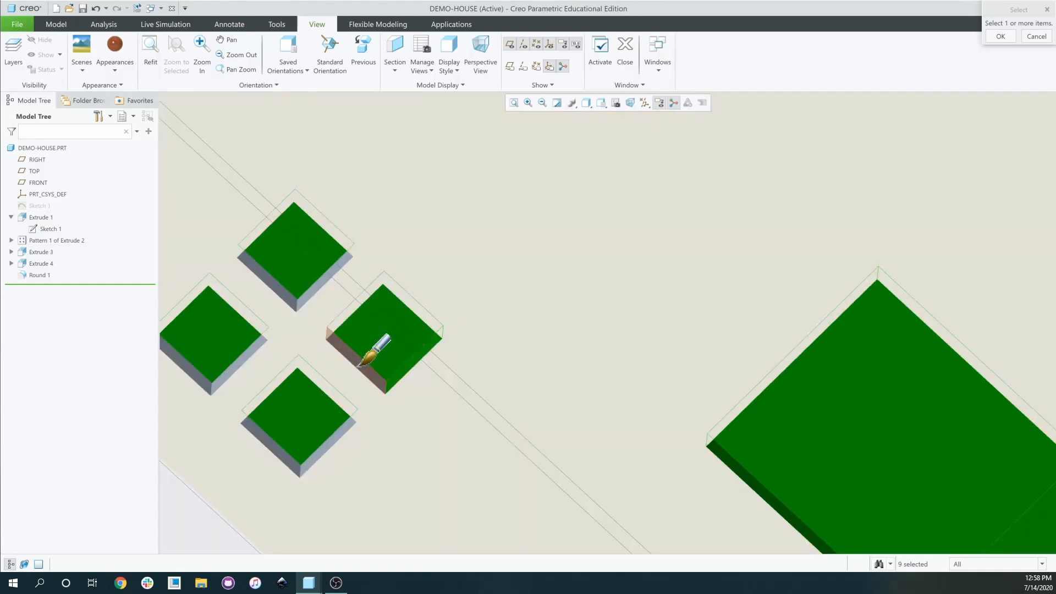
pyautogui.keyDown('ctrl'); pyautogui.click(388, 341); pyautogui.keyUp('ctrl')
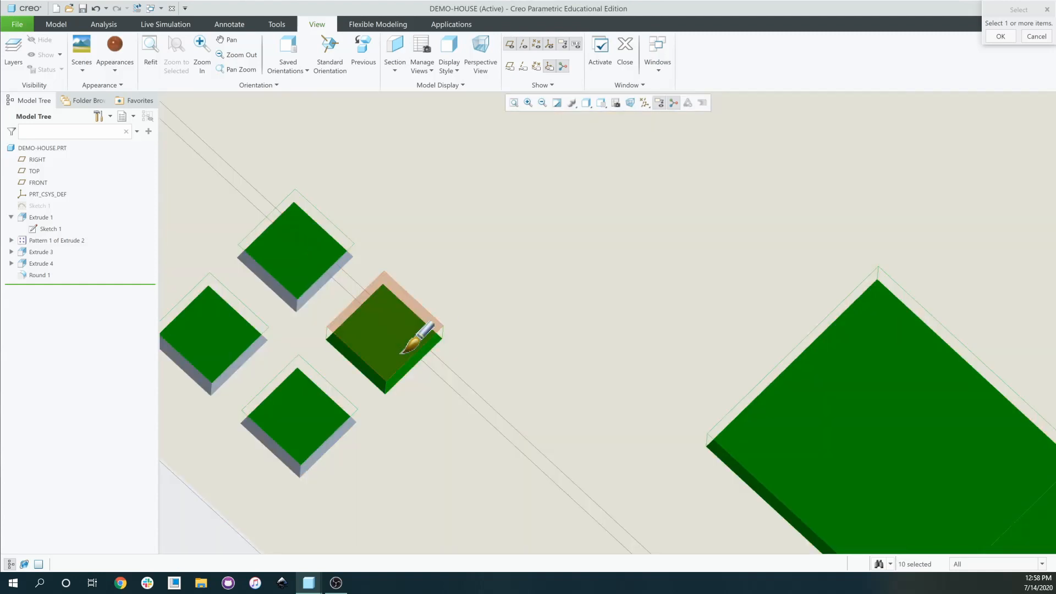
pyautogui.scroll(-10, 447, 276)
pyautogui.scroll(10, 459, 244)
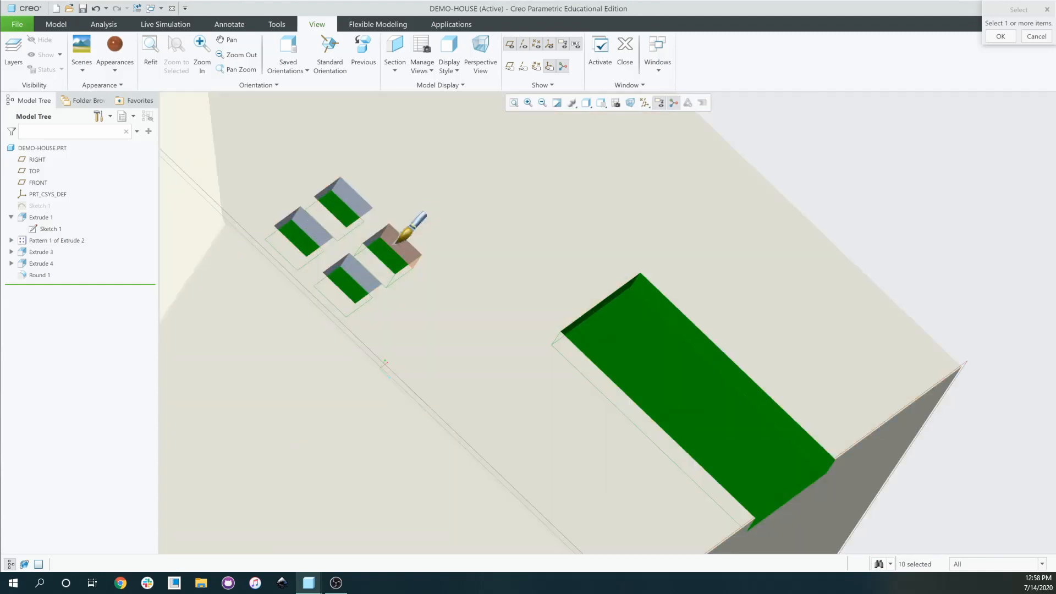
pyautogui.keyDown('ctrl'); pyautogui.click(385, 231); pyautogui.keyUp('ctrl')
pyautogui.moveTo(385, 231); pyautogui.dragTo(395, 245, button='middle')
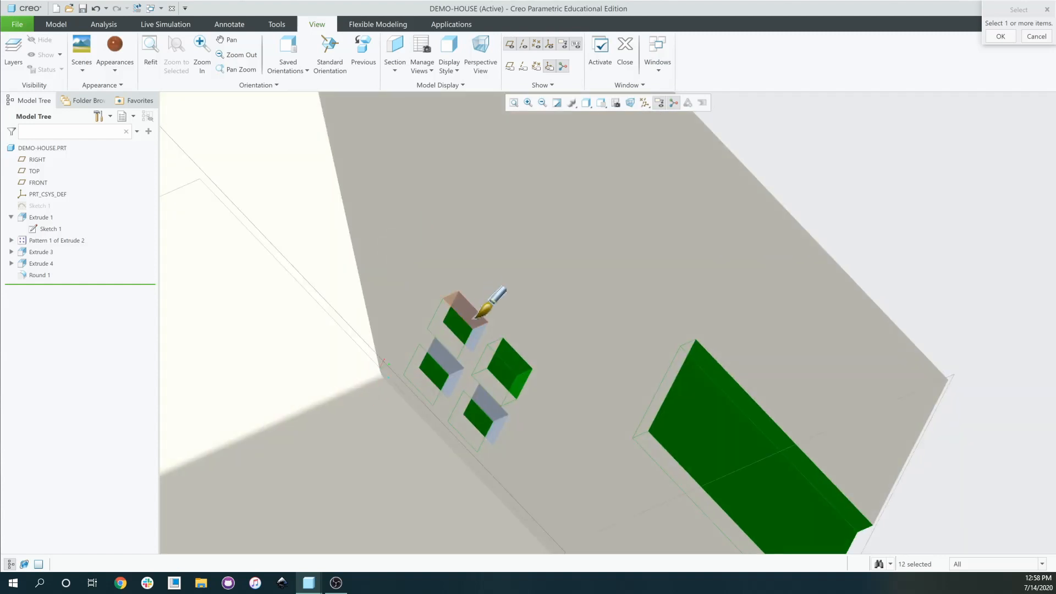
# Remove the large wall face that was mistakenly added to the brown selection.
pyautogui.keyDown('ctrl'); pyautogui.click(478, 330); pyautogui.keyUp('ctrl')
pyautogui.moveTo(529, 328)
pyautogui.mouseDown(button='middle')
pyautogui.moveTo(543, 296)
pyautogui.moveTo(479, 321)
pyautogui.mouseUp(button='middle')
pyautogui.keyDown('ctrl'); pyautogui.click(554, 283); pyautogui.keyUp('ctrl')
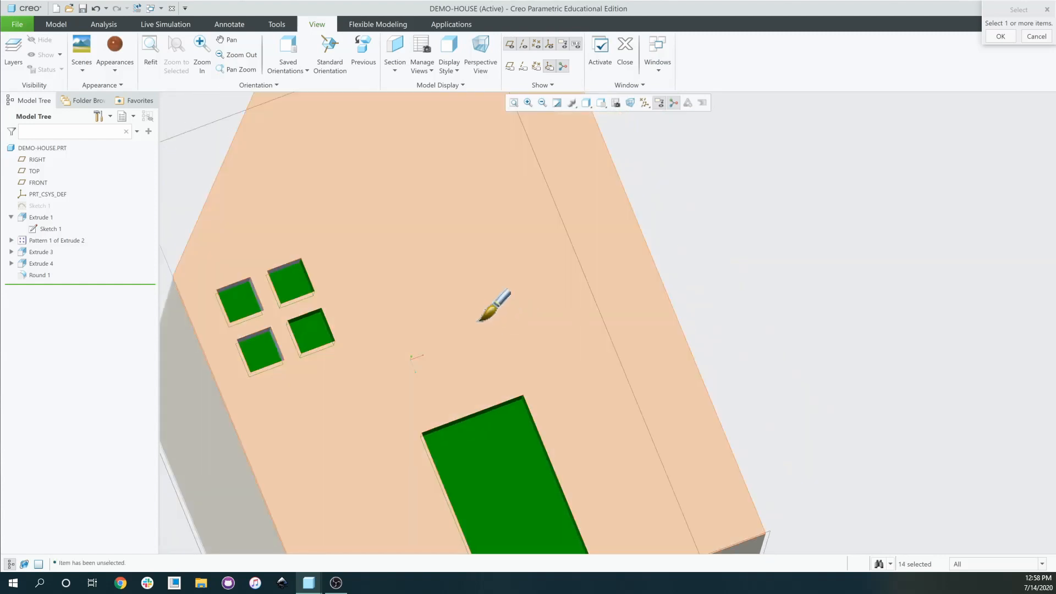
pyautogui.keyDown('ctrl'); pyautogui.click(419, 285); pyautogui.keyUp('ctrl')
pyautogui.keyDown('ctrl'); pyautogui.click(412, 300); pyautogui.keyUp('ctrl')
pyautogui.scroll(-3, 396, 308)
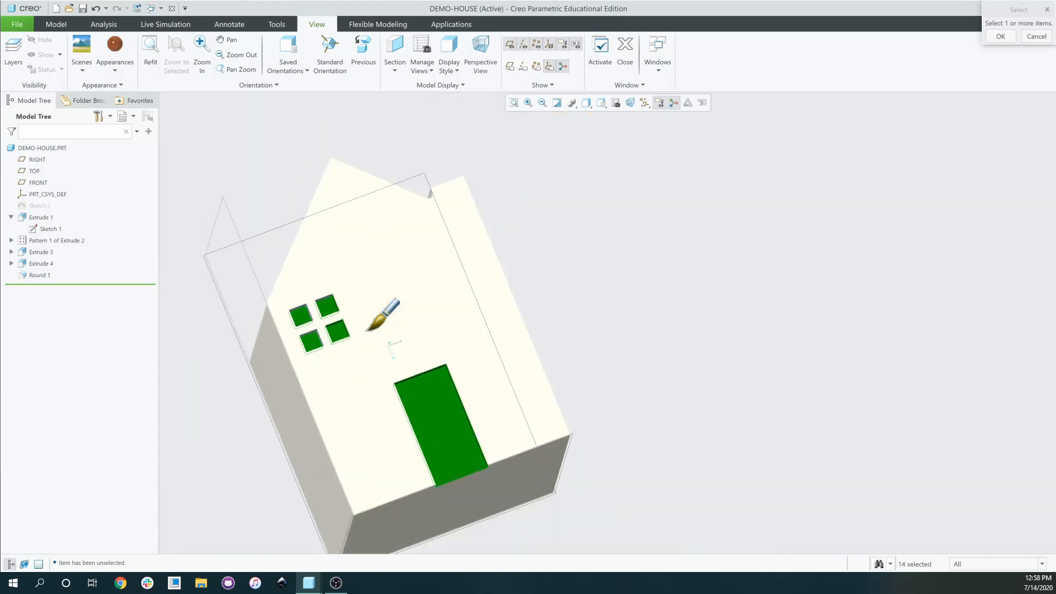
pyautogui.scroll(5, 346, 327)
pyautogui.moveTo(339, 321); pyautogui.dragTo(301, 295, button='middle')
pyautogui.scroll(-4, 272, 254)
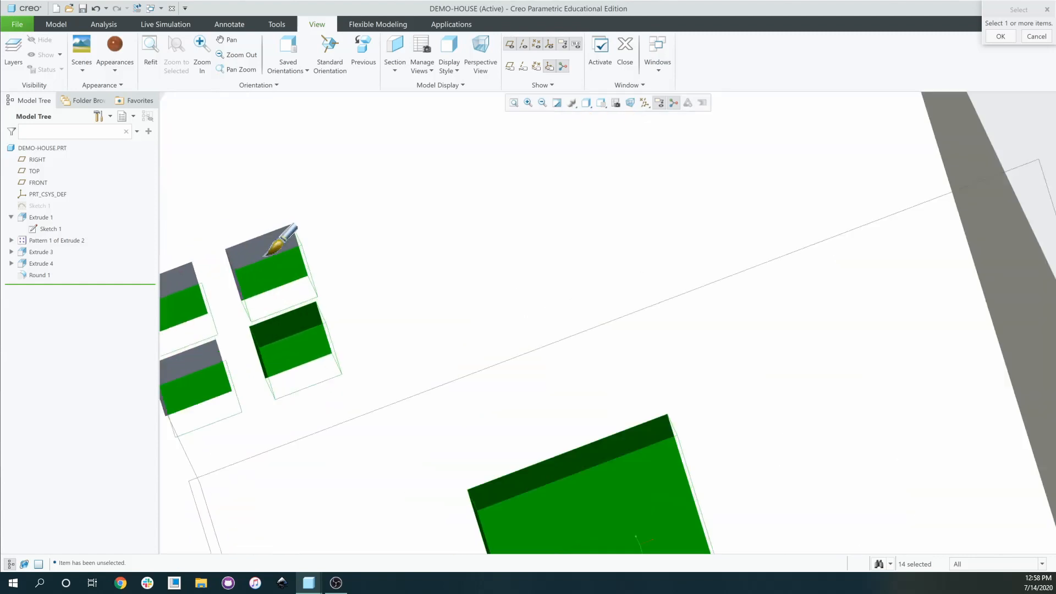
# Add the remaining window top, side and sill faces, then apply brown to all picked faces.
pyautogui.keyDown('ctrl'); pyautogui.click(246, 252); pyautogui.keyUp('ctrl')
pyautogui.moveTo(246, 252); pyautogui.dragTo(213, 276, button='middle')
pyautogui.scroll(-2, 207, 299)
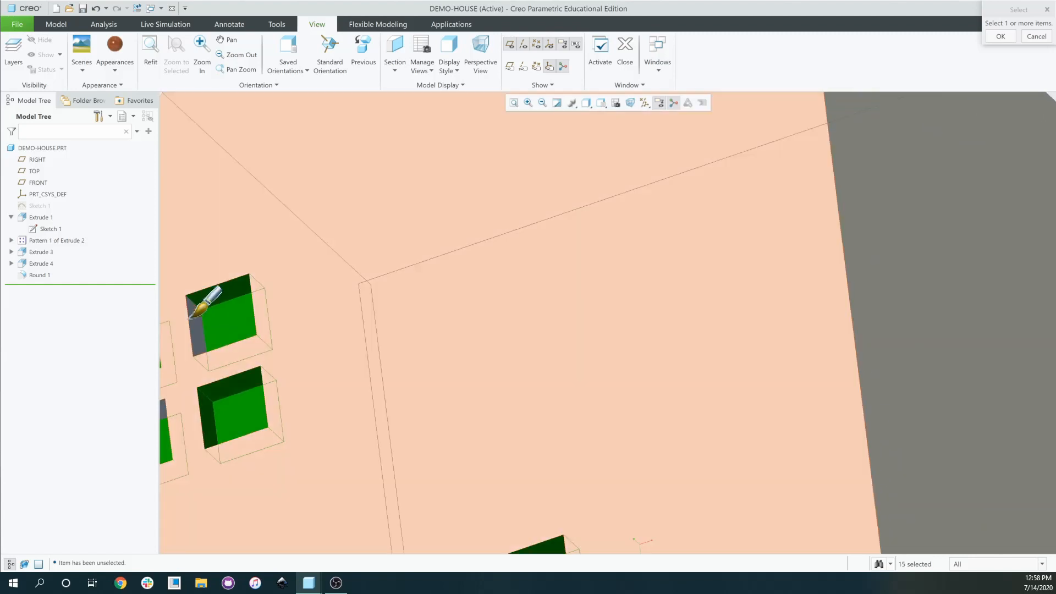
pyautogui.moveTo(195, 321); pyautogui.dragTo(223, 316, button='middle')
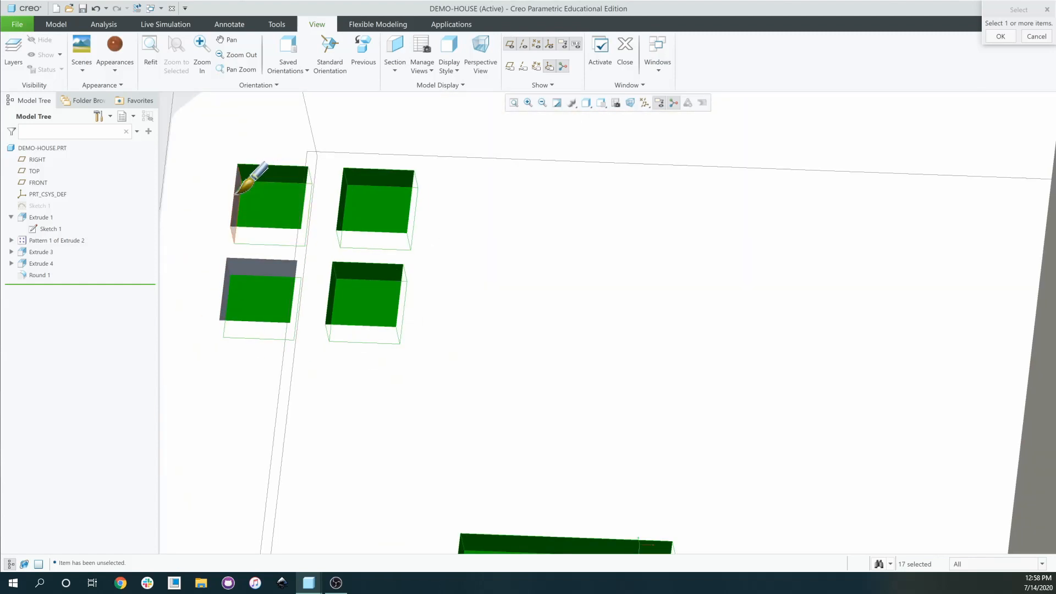
pyautogui.moveTo(242, 182); pyautogui.dragTo(304, 219, button='middle')
pyautogui.scroll(-2, 342, 219)
pyautogui.click(509, 440)
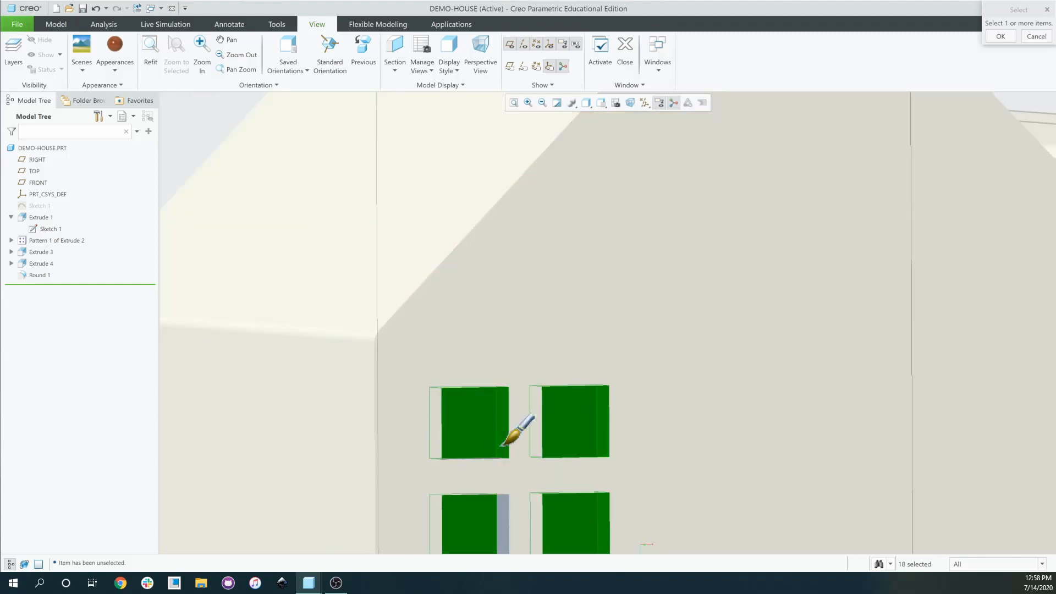
pyautogui.moveTo(501, 446); pyautogui.dragTo(500, 471, button='middle')
pyautogui.scroll(3, 500, 439)
pyautogui.scroll(2, 506, 487)
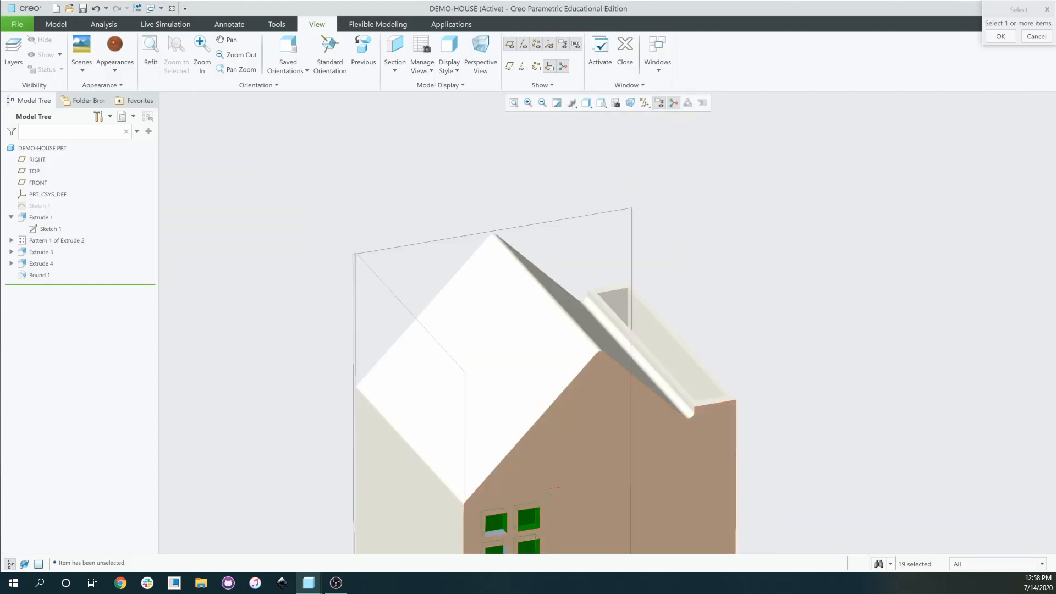
pyautogui.scroll(-4, 497, 538)
pyautogui.click(492, 517)
pyautogui.scroll(4, 552, 461)
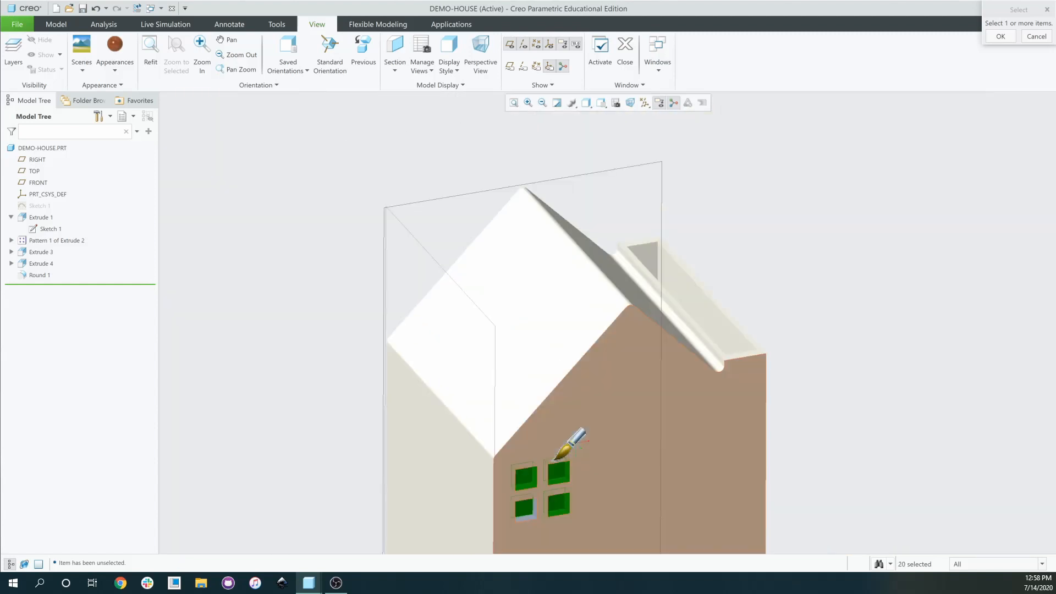
pyautogui.moveTo(552, 461); pyautogui.dragTo(533, 413, button='middle')
pyautogui.scroll(-4, 509, 406)
pyautogui.click(481, 339)
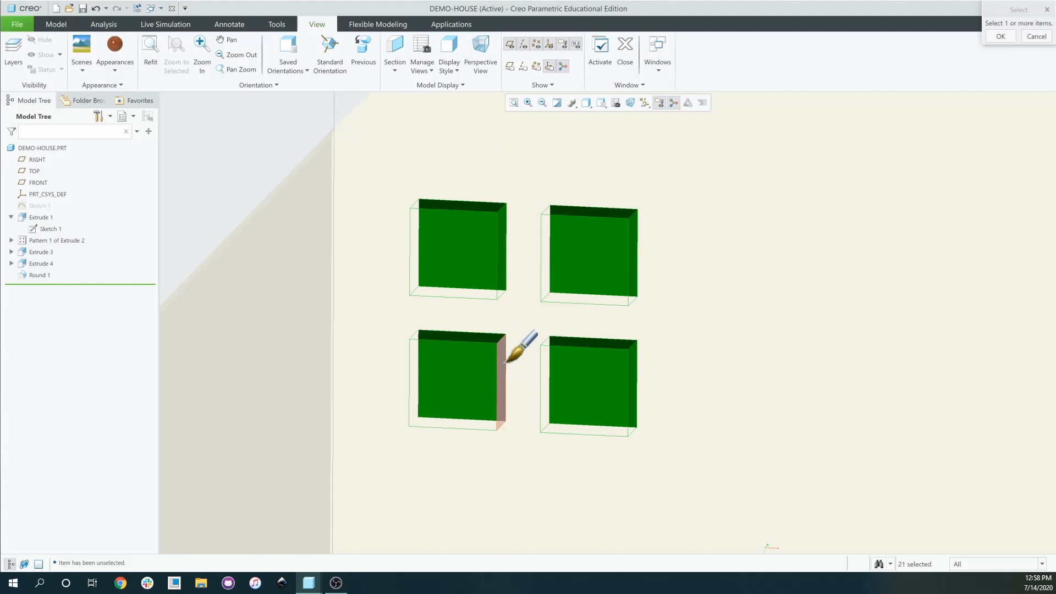
pyautogui.click(501, 386)
pyautogui.scroll(6, 469, 446)
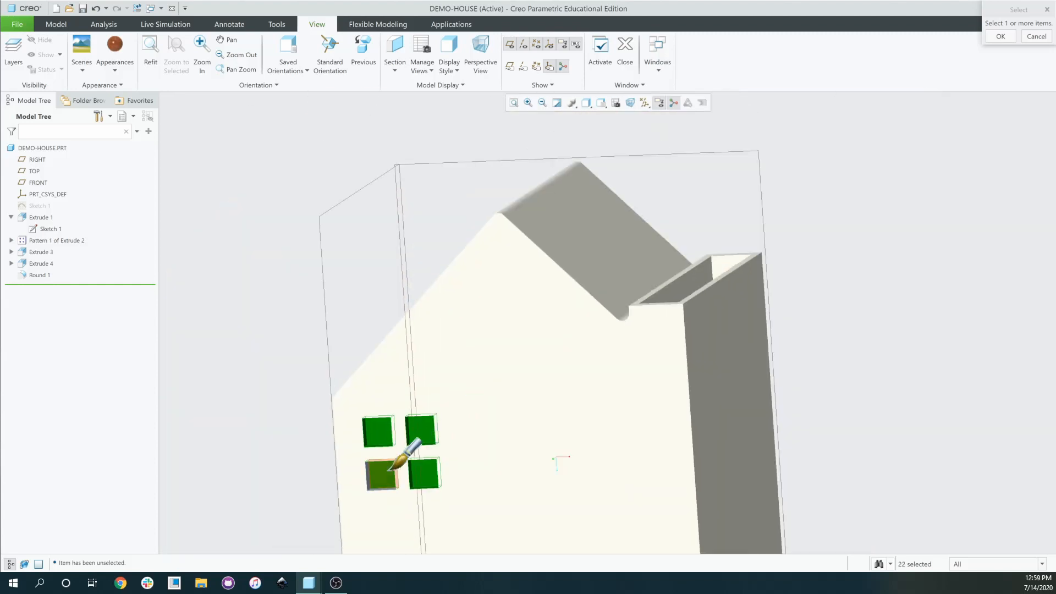
pyautogui.scroll(-3, 390, 471)
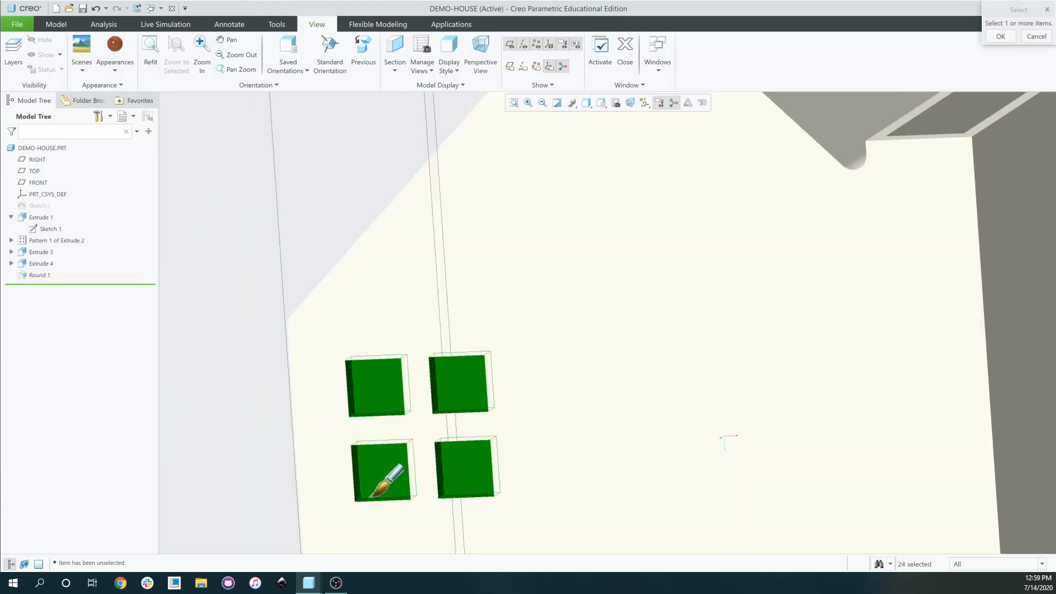
pyautogui.scroll(5, 401, 480)
pyautogui.click(1001, 36)
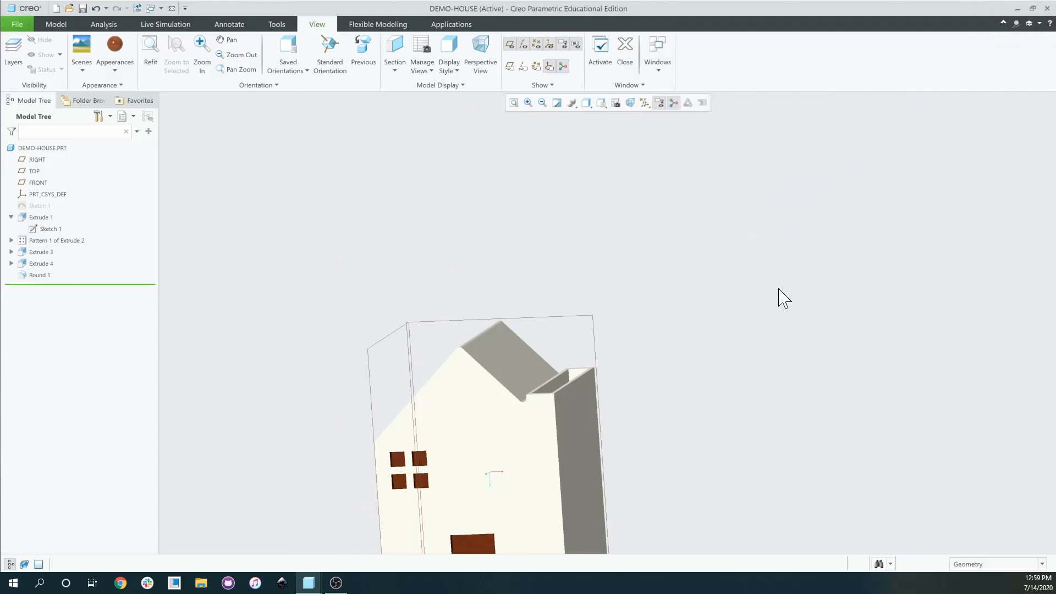
pyautogui.scroll(3, 778, 297)
pyautogui.moveTo(755, 347); pyautogui.dragTo(682, 374, button='middle')
pyautogui.scroll(-4, 541, 427)
pyautogui.moveTo(545, 429); pyautogui.dragTo(566, 419, button='middle')
pyautogui.scroll(4, 559, 405)
pyautogui.scroll(-8, 568, 412)
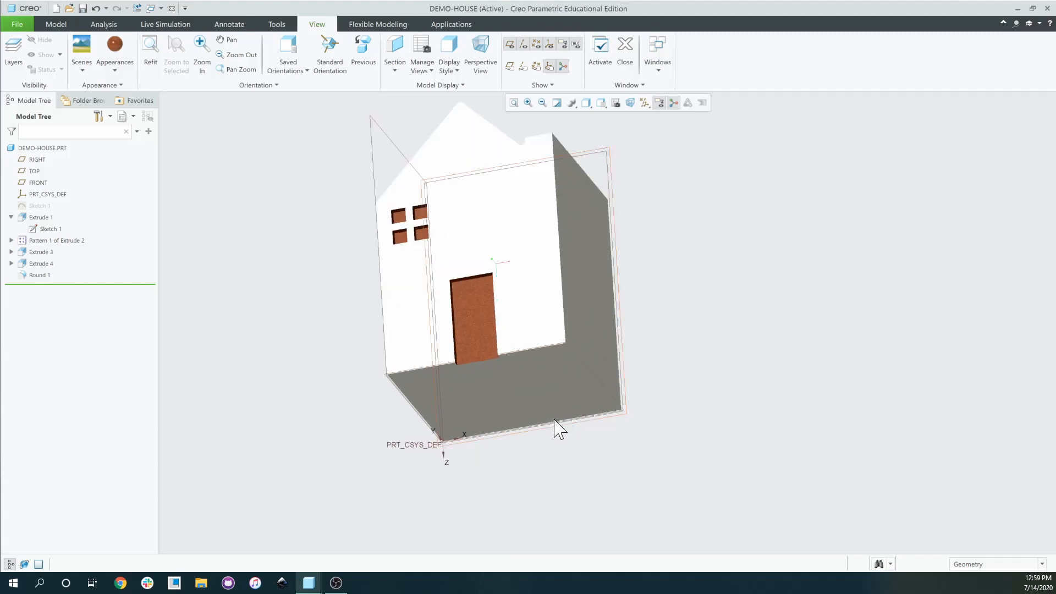
pyautogui.scroll(5, 550, 432)
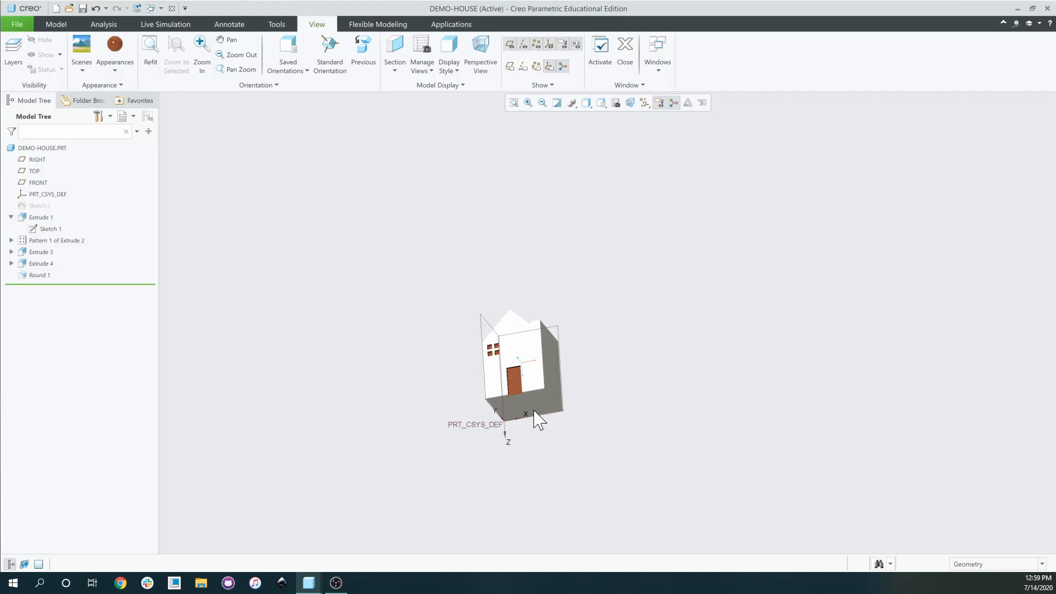
pyautogui.moveTo(655, 379); pyautogui.dragTo(651, 406, button='middle')
pyautogui.scroll(-4, 547, 388)
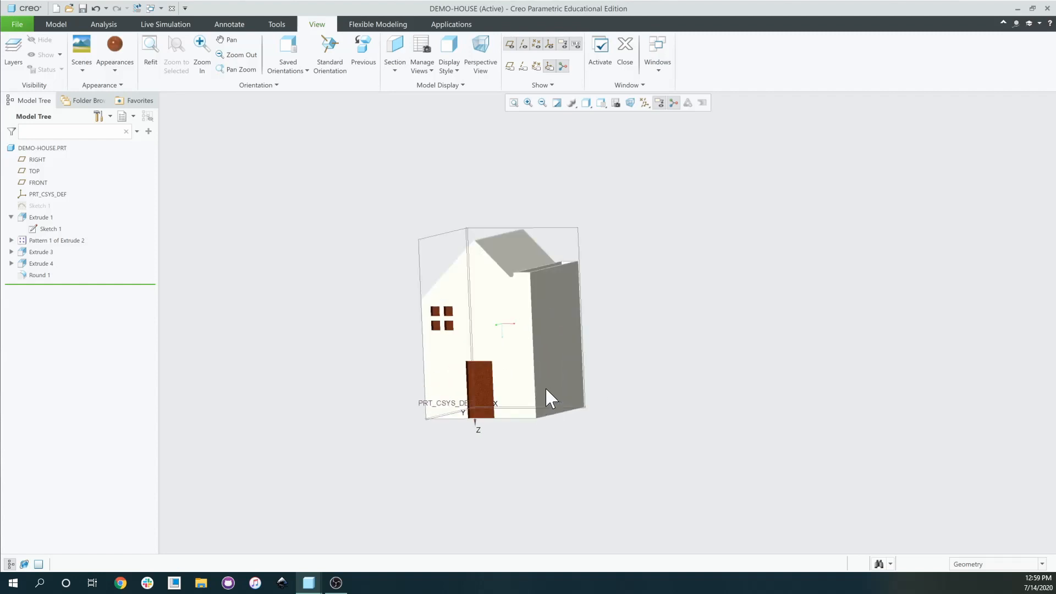
pyautogui.moveTo(544, 385)
pyautogui.mouseDown(button='middle')
pyautogui.moveTo(557, 428)
pyautogui.moveTo(580, 377)
pyautogui.moveTo(535, 378)
pyautogui.moveTo(533, 424)
pyautogui.moveTo(510, 429)
pyautogui.moveTo(521, 395)
pyautogui.mouseUp(button='middle')
pyautogui.scroll(4, 547, 366)
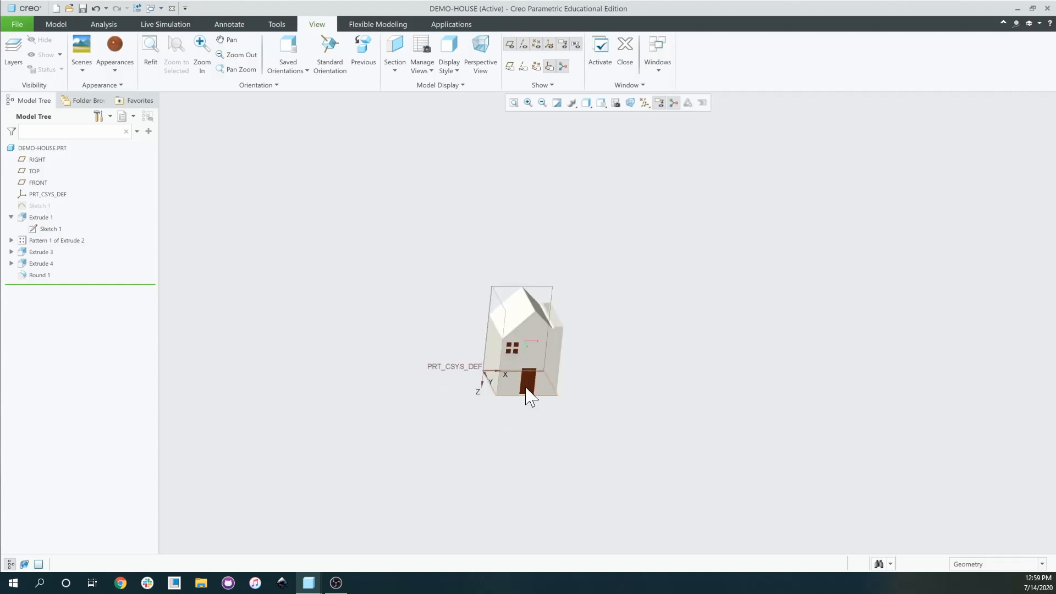